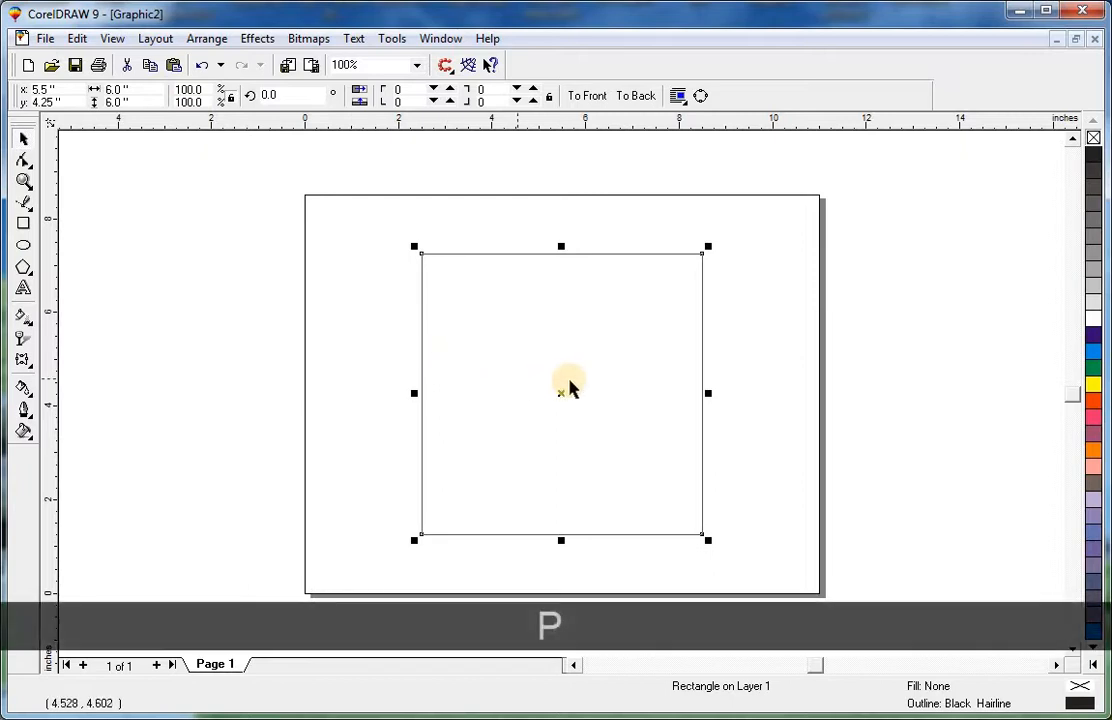
Convert the 6-inch square to curves, duplicate it, and delete the duplicate's top-left node to leave a triangle.
key(shift+F2)
click(728, 372)
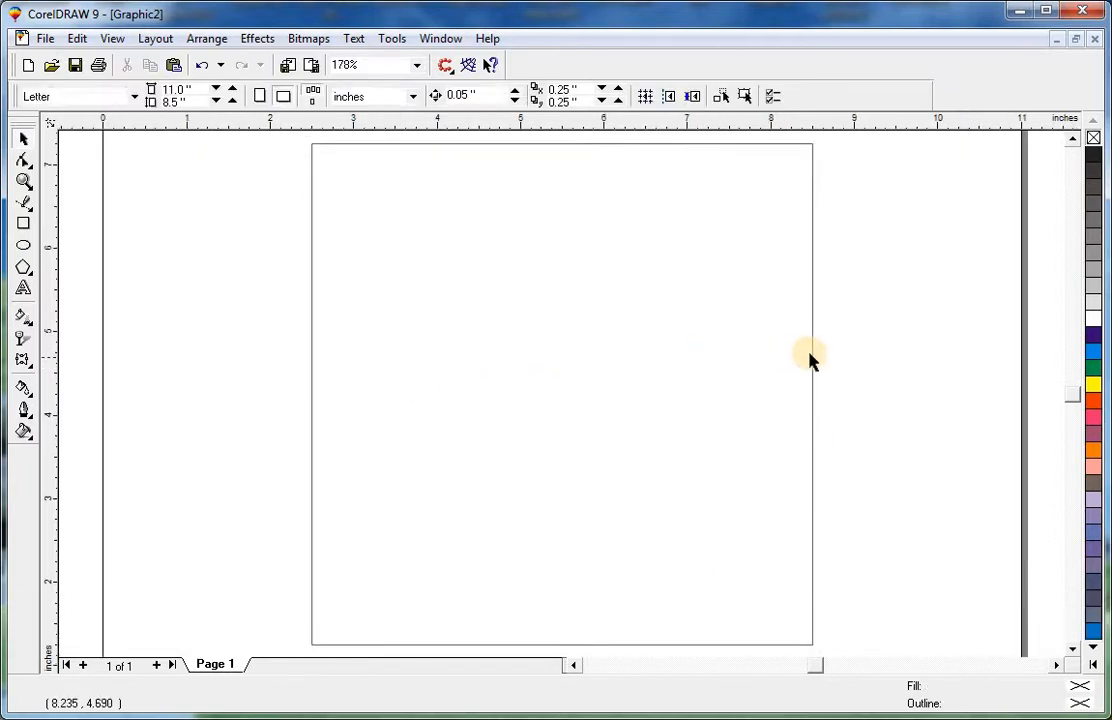
click(811, 356)
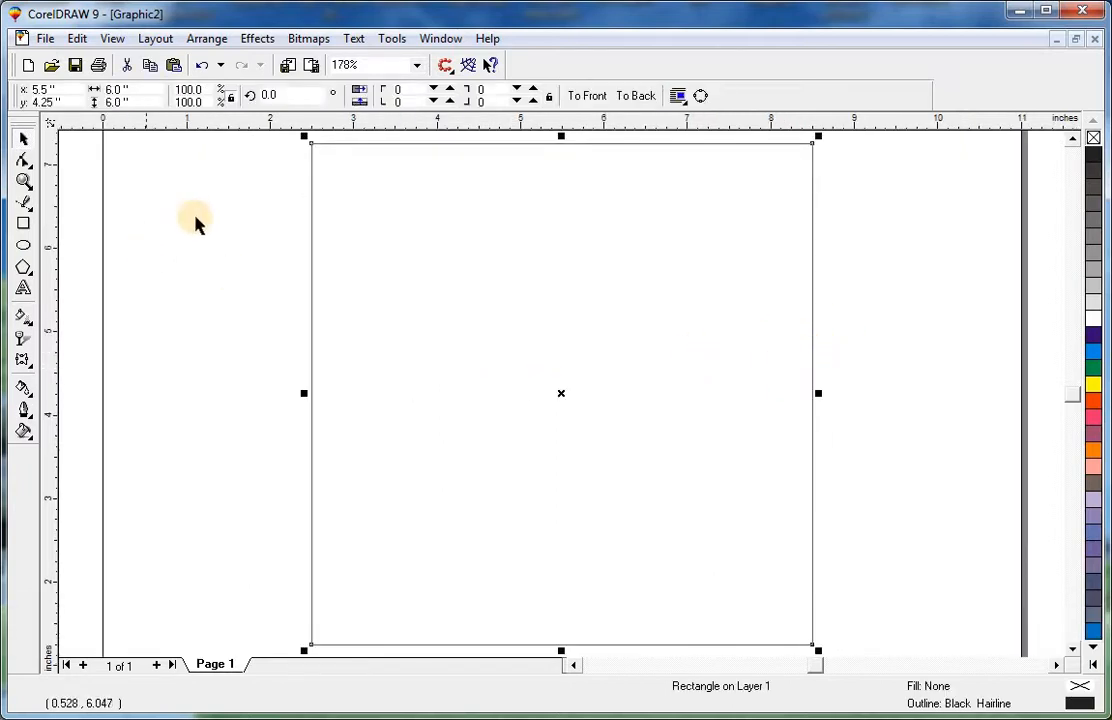
key(ctrl+q)
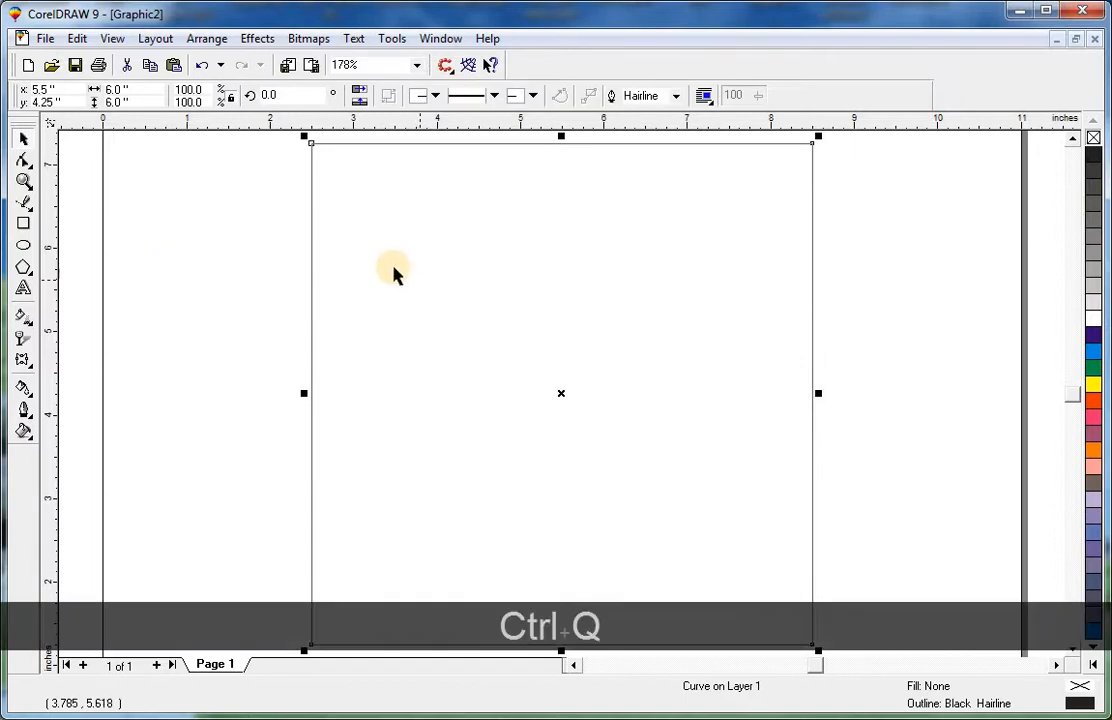
key(KP_Add)
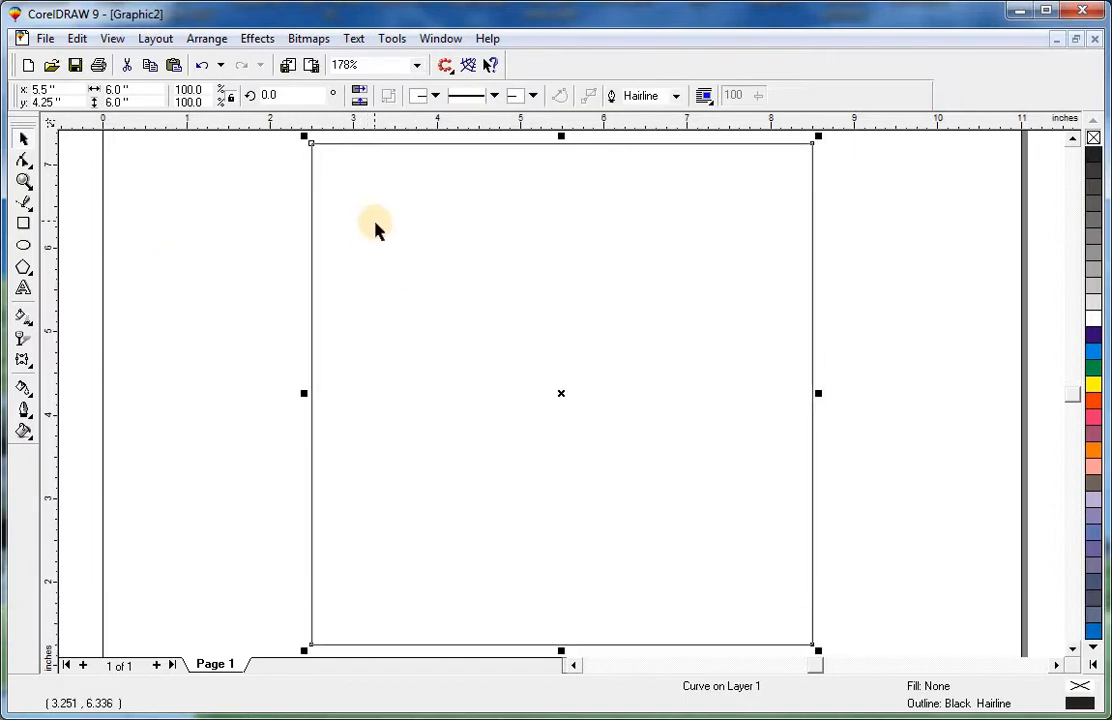
key(F10)
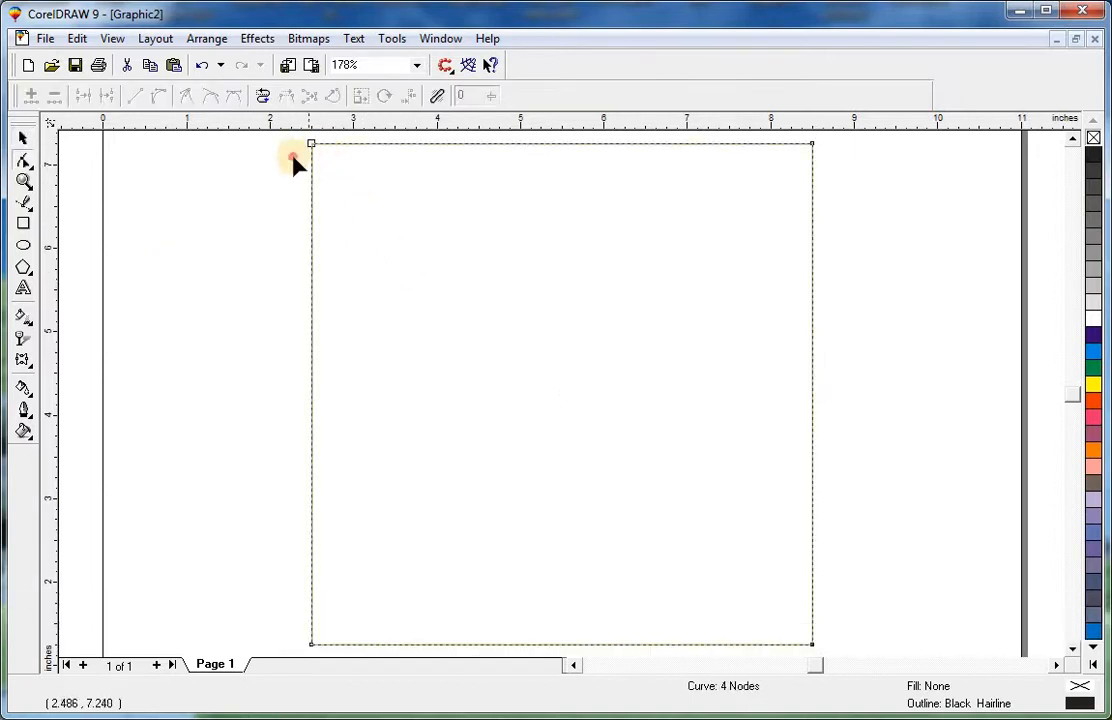
drag(291, 155, 367, 125)
key(Delete)
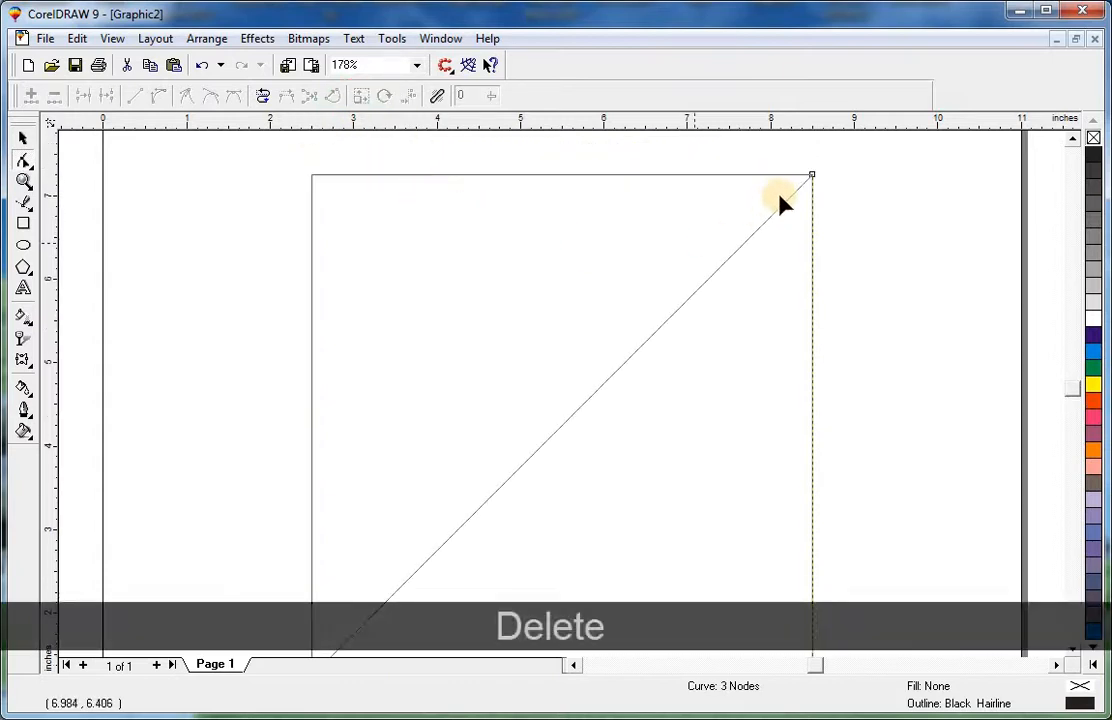
Move the triangle's top-right corner node down to about halfway along the square's right side.
key(space)
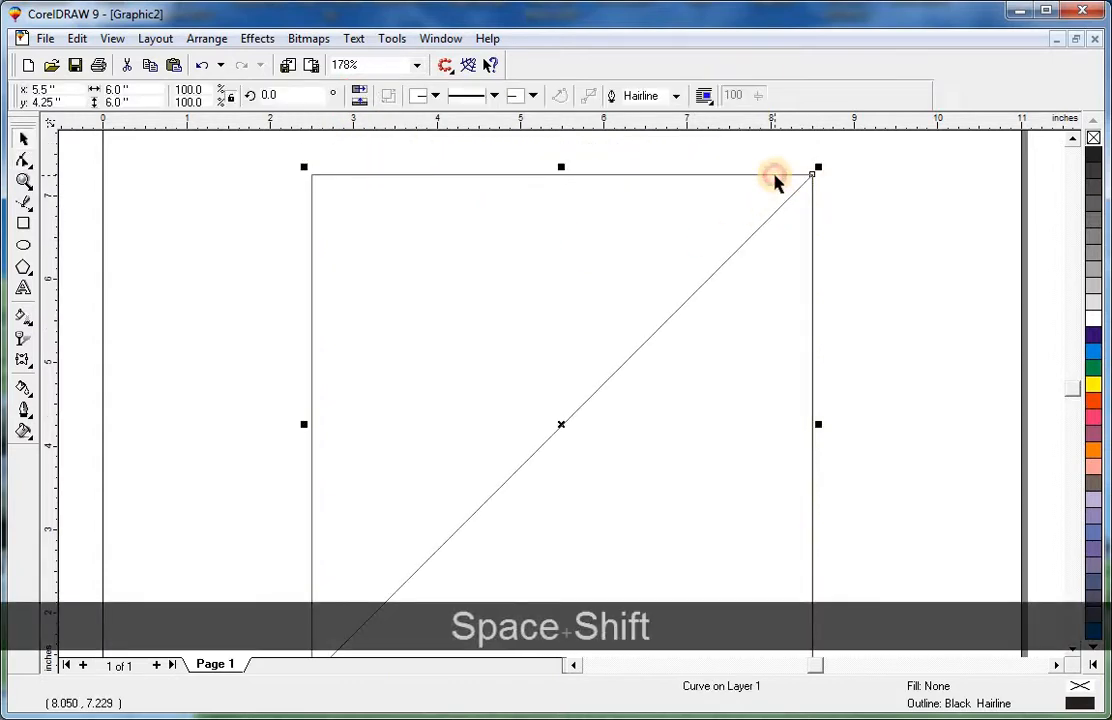
key(shift+F2)
key(Escape)
click(813, 147)
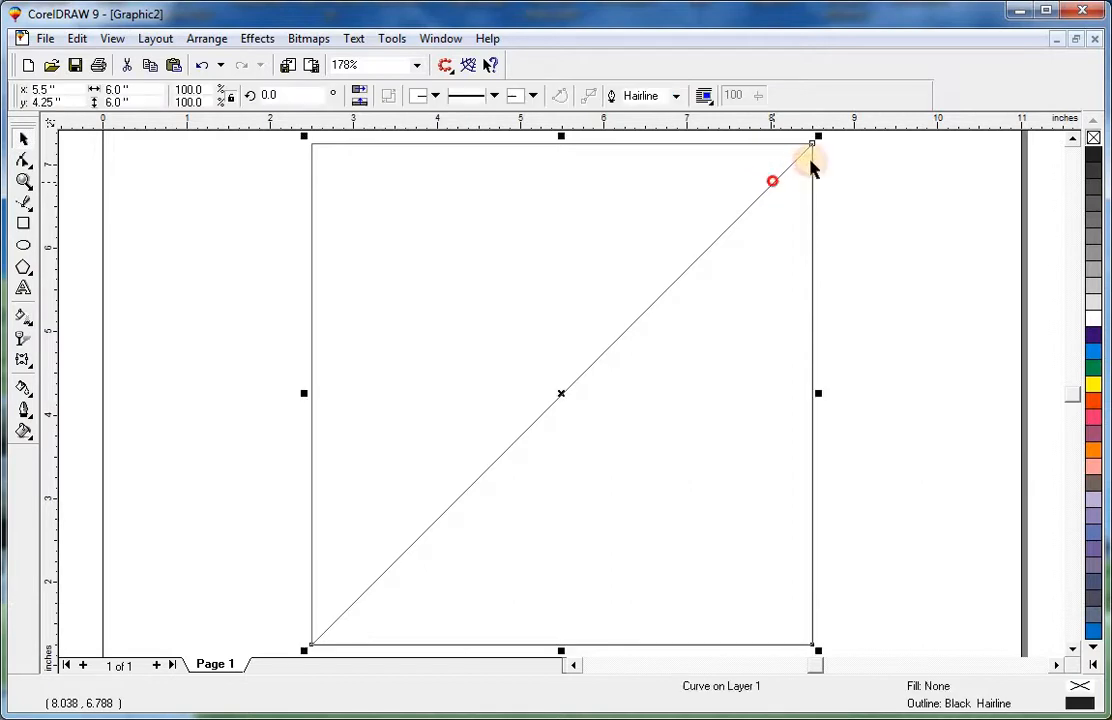
drag(811, 147, 812, 389)
Reshape the slope near its lower-left end so the wedge gets a short left side.
key(F3)
key(F2)
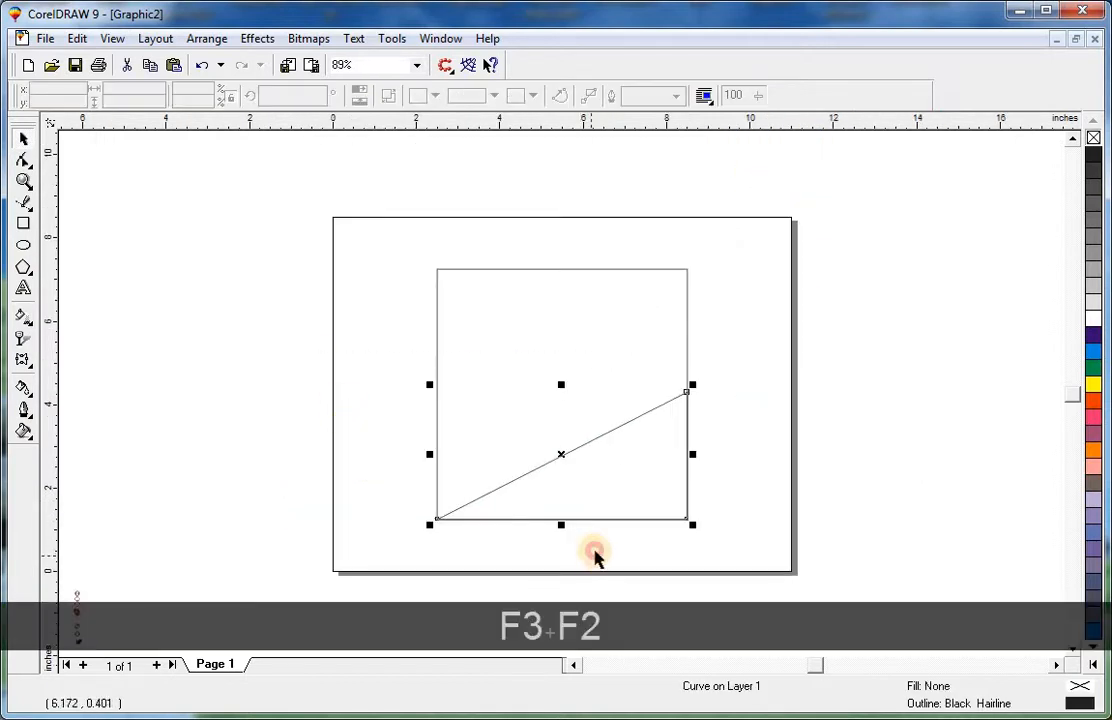
click(594, 550)
key(space)
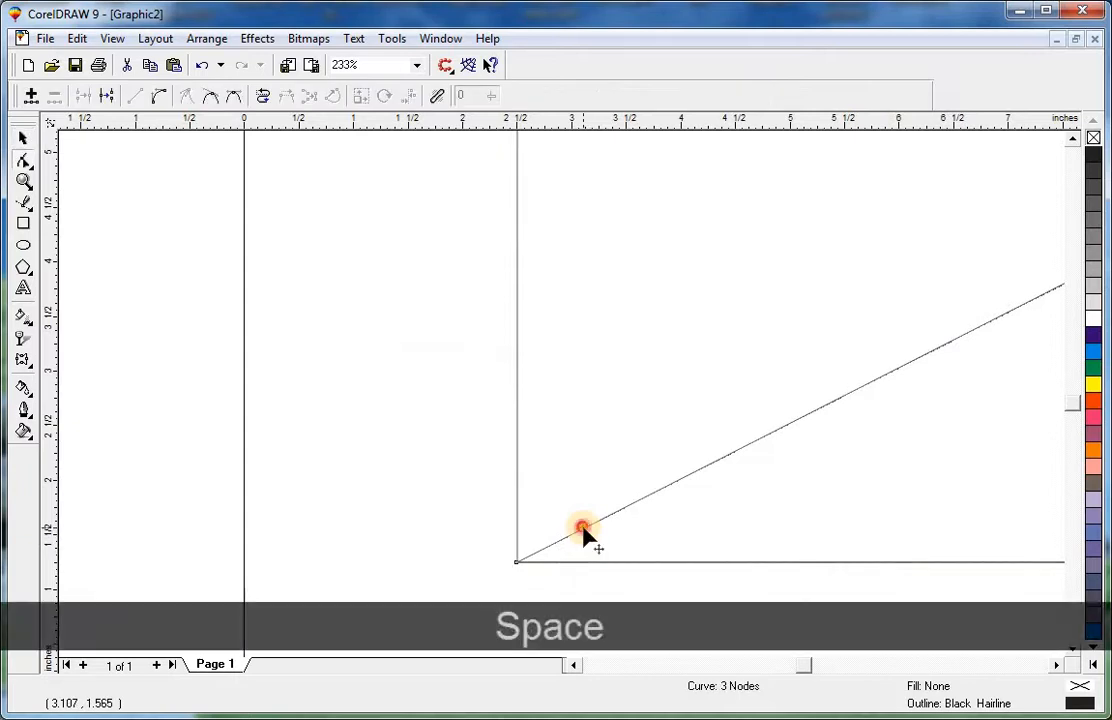
drag(584, 532, 505, 474)
Fine-tune the wedge's left and right end nodes so they sit on the square's edges.
key(F3)
key(F2)
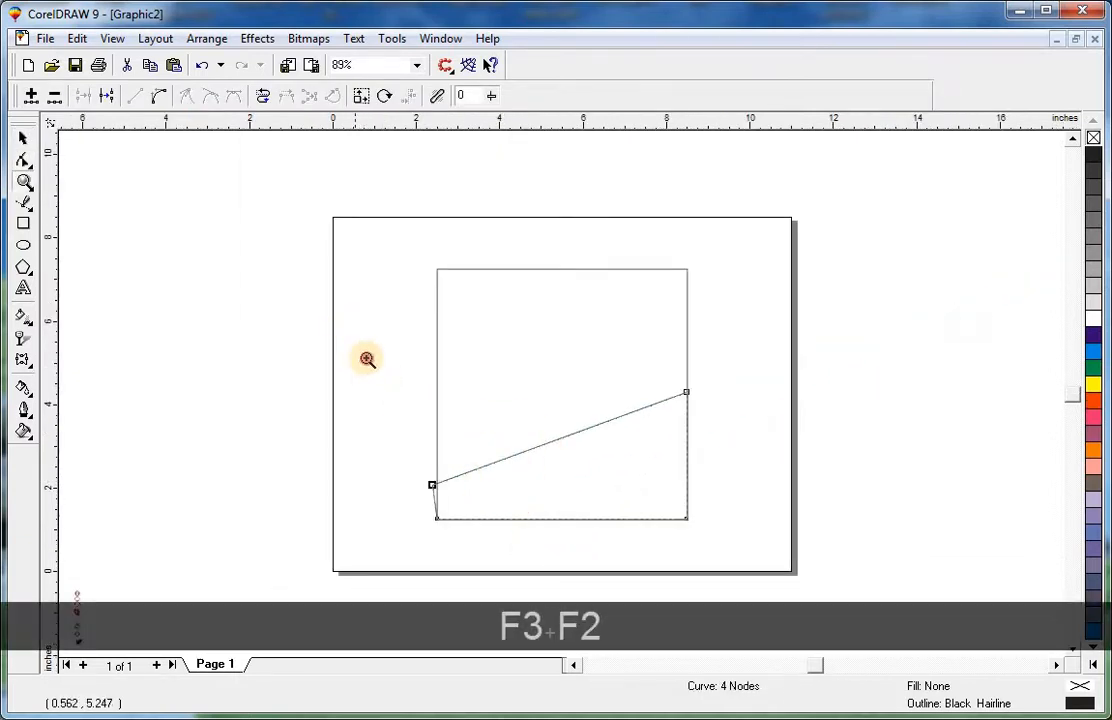
click(653, 532)
drag(320, 494, 324, 487)
drag(890, 290, 888, 285)
Select the wedge together with the square and intersect them.
key(space)
shift+click(888, 265)
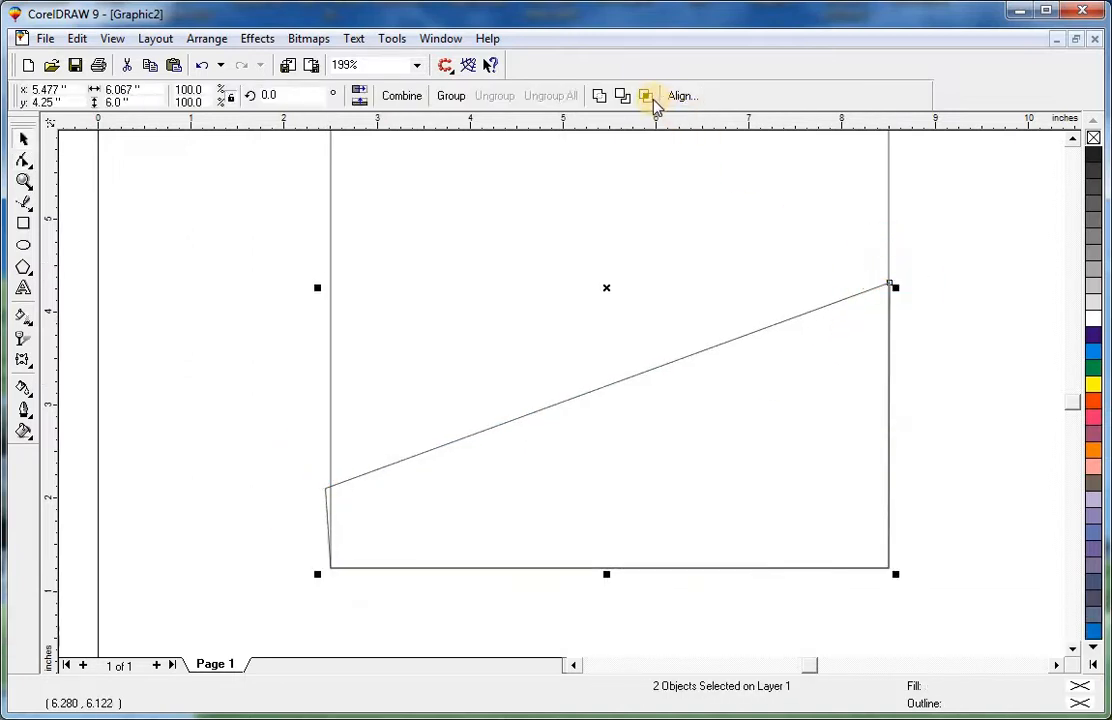
click(645, 95)
key(Escape)
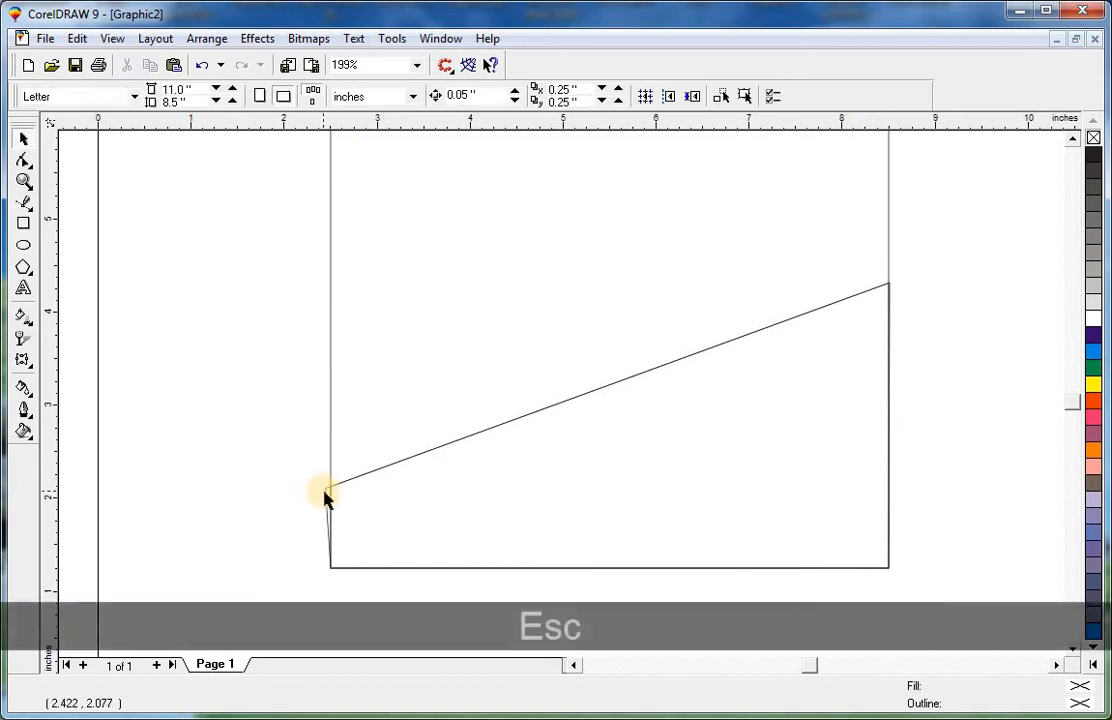
Delete the leftover sliver at the wedge's left end.
click(323, 493)
key(Delete)
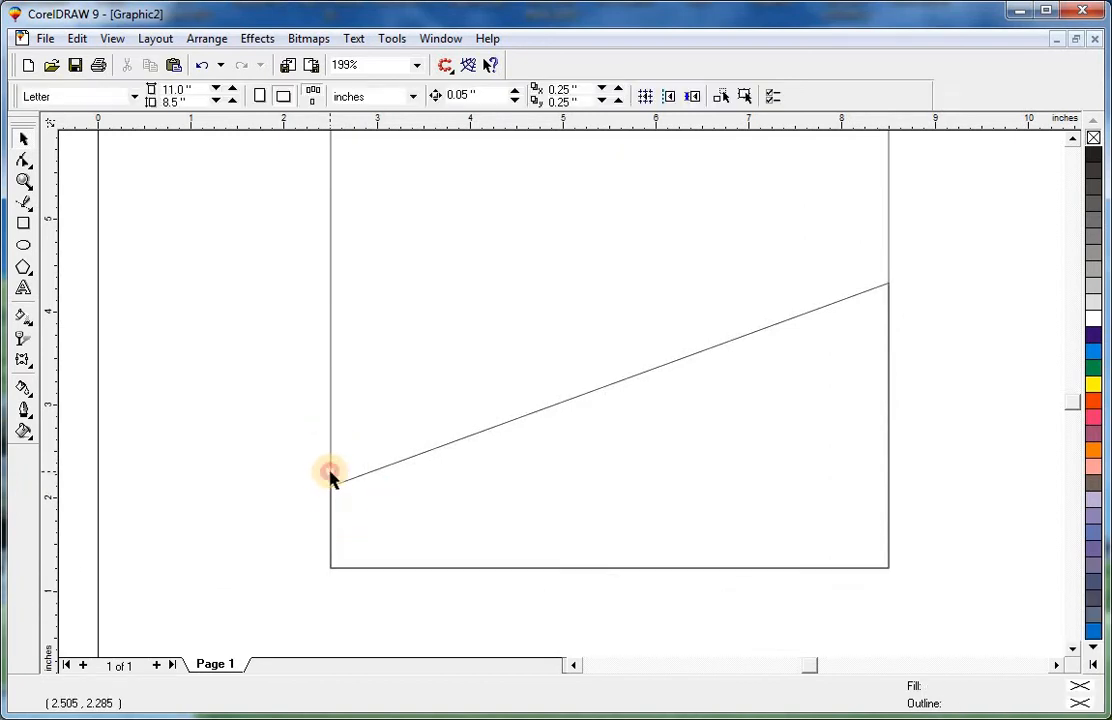
click(330, 480)
key(shift+F2)
click(608, 526)
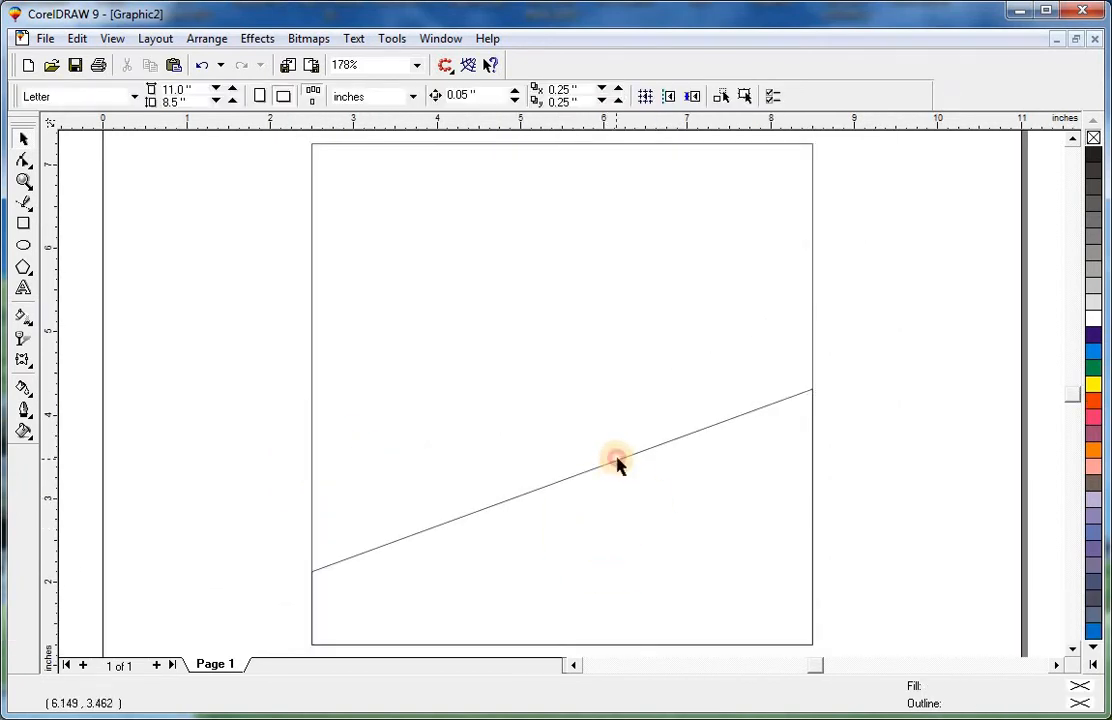
Bring the shoe photo to the front, scale it down and place it on the sloped edge.
click(602, 465)
key(F2)
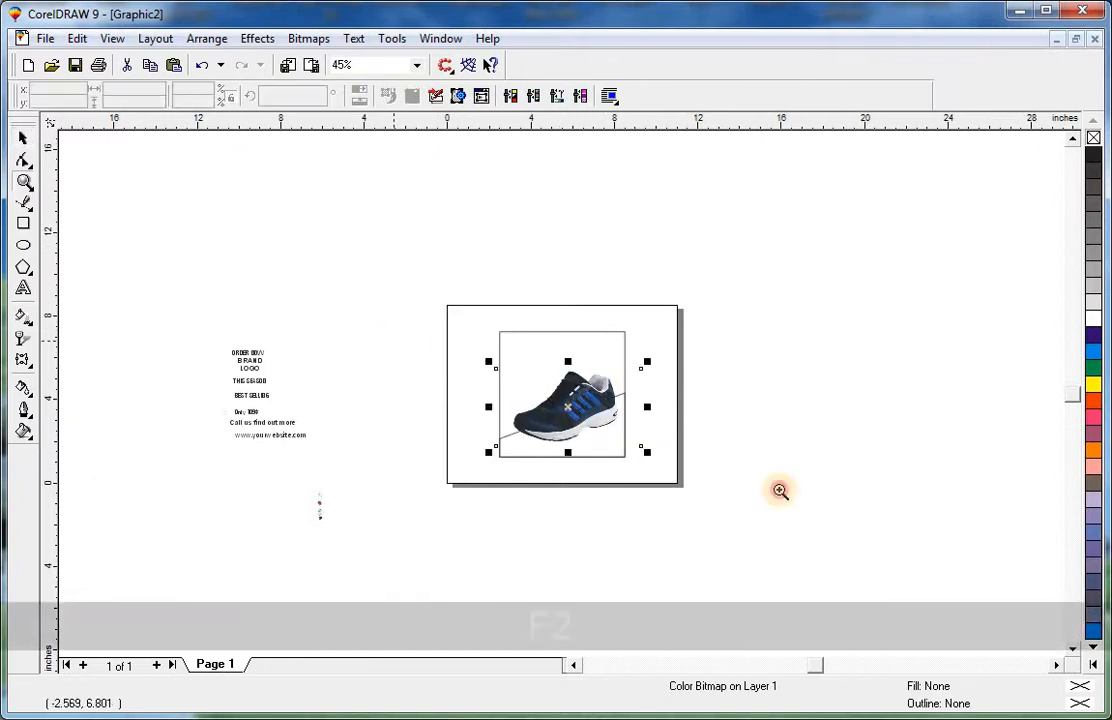
drag(393, 341, 780, 491)
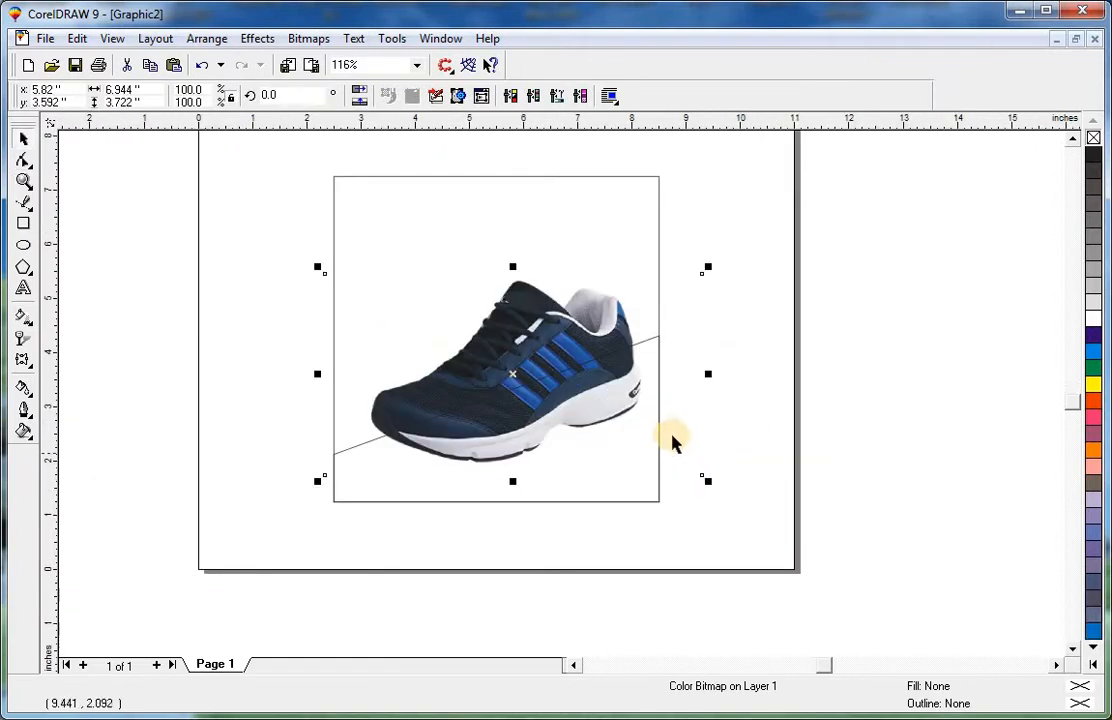
key(shift+Page_Up)
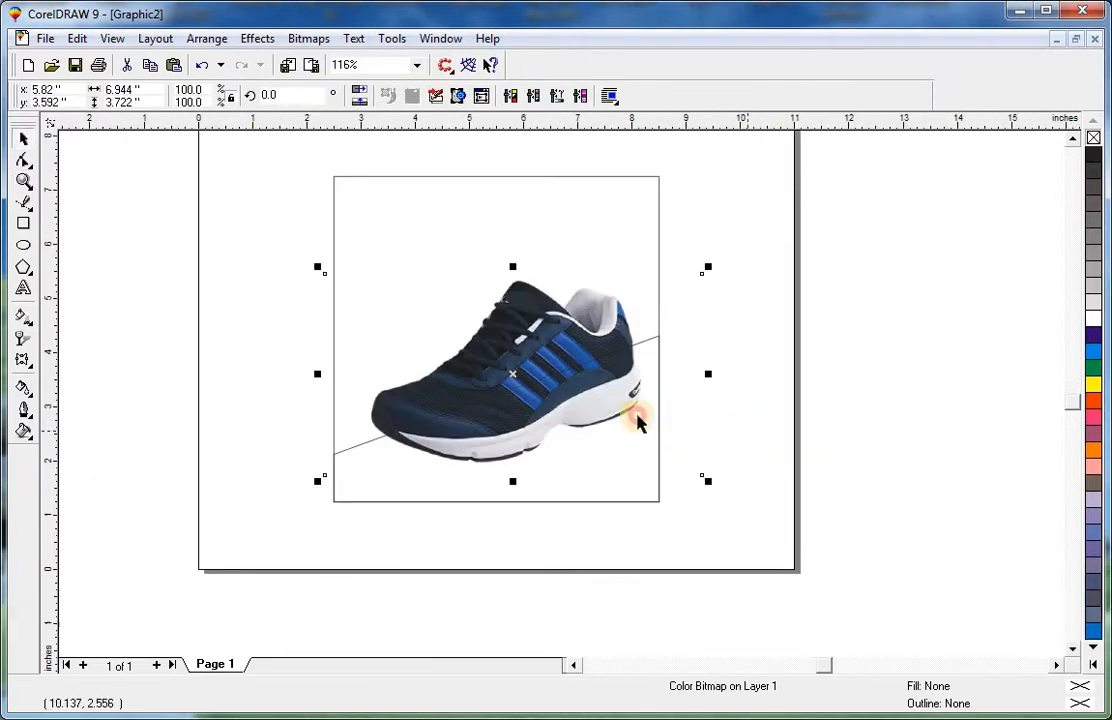
drag(683, 276, 614, 320)
drag(541, 366, 525, 372)
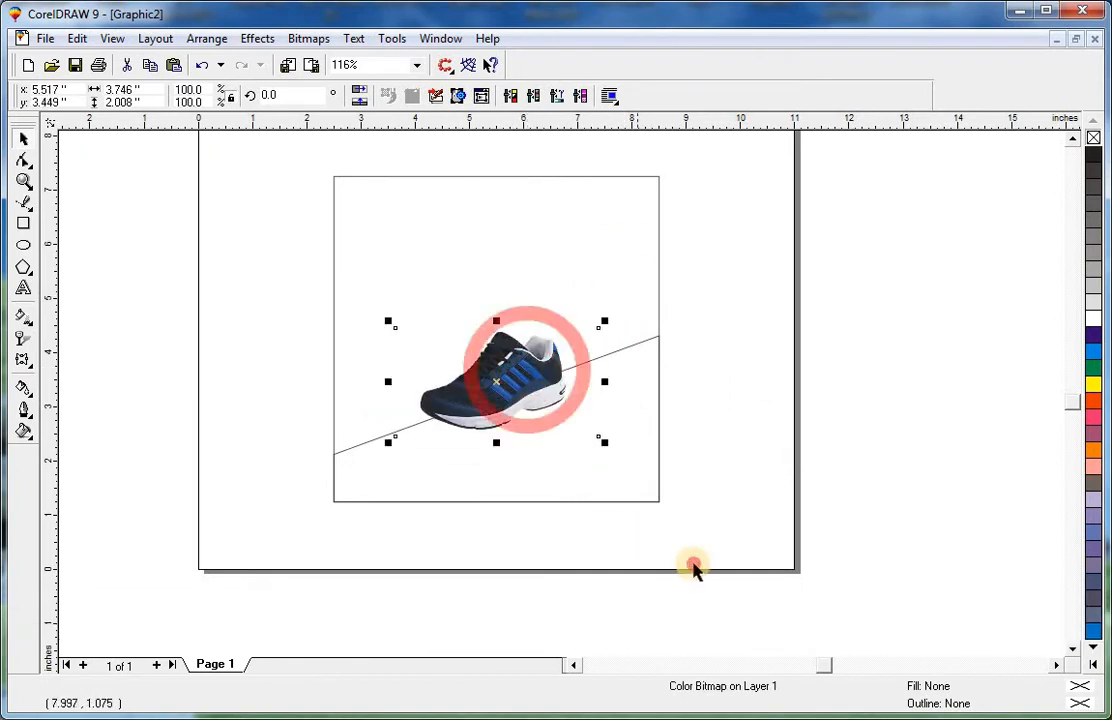
Sample the shoe's blue with the Eyedropper and fill the sloped wedge with it.
drag(693, 565, 232, 101)
key(shift+F2)
click(890, 418)
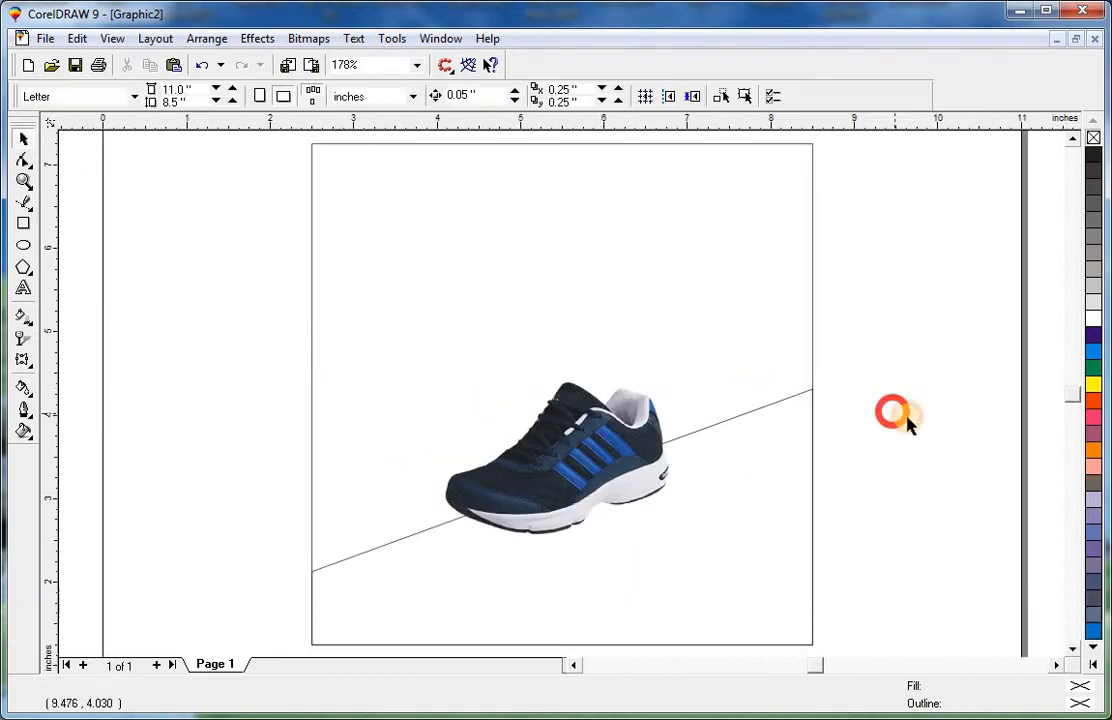
click(768, 407)
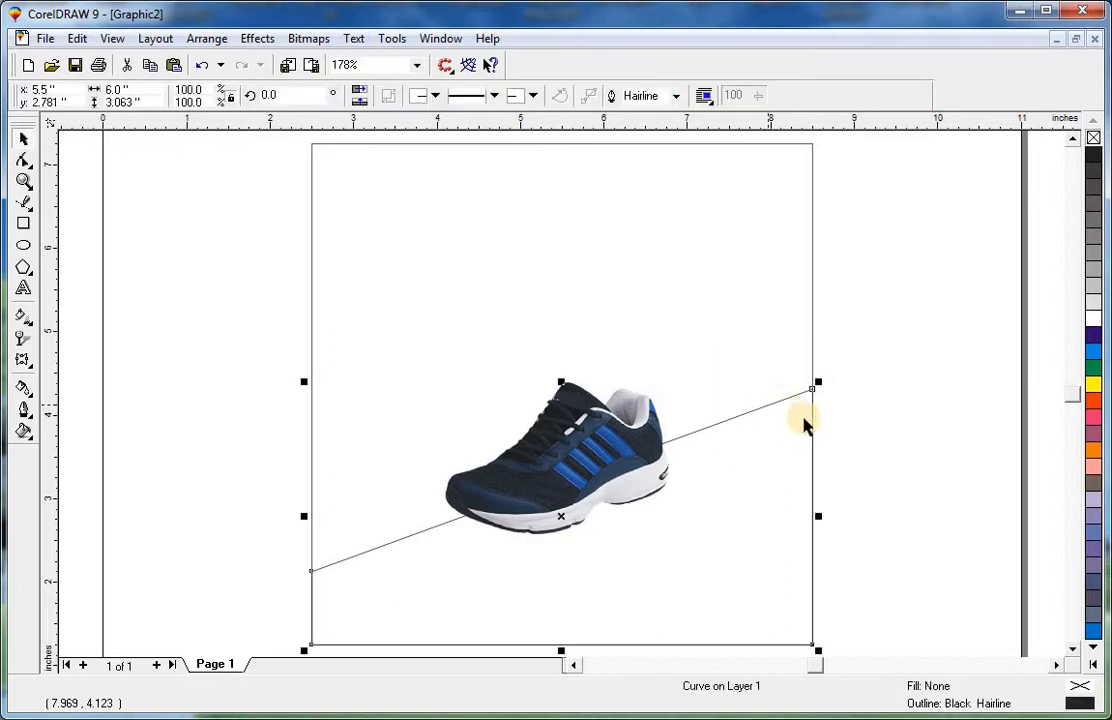
click(29, 410)
click(24, 388)
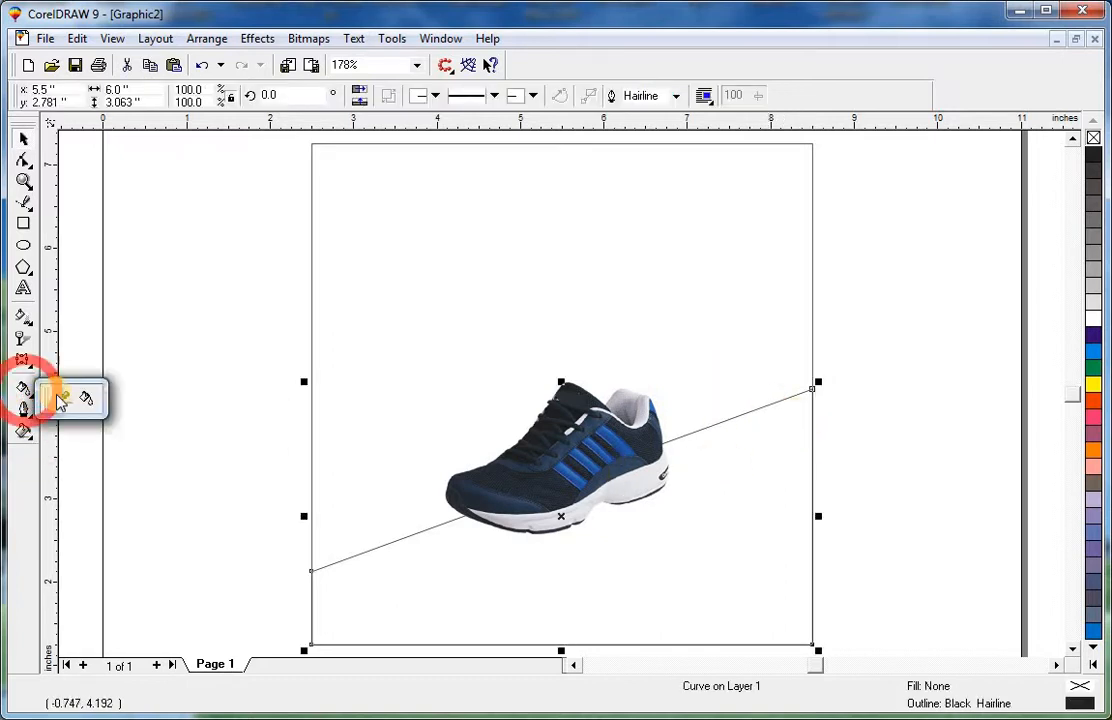
click(55, 397)
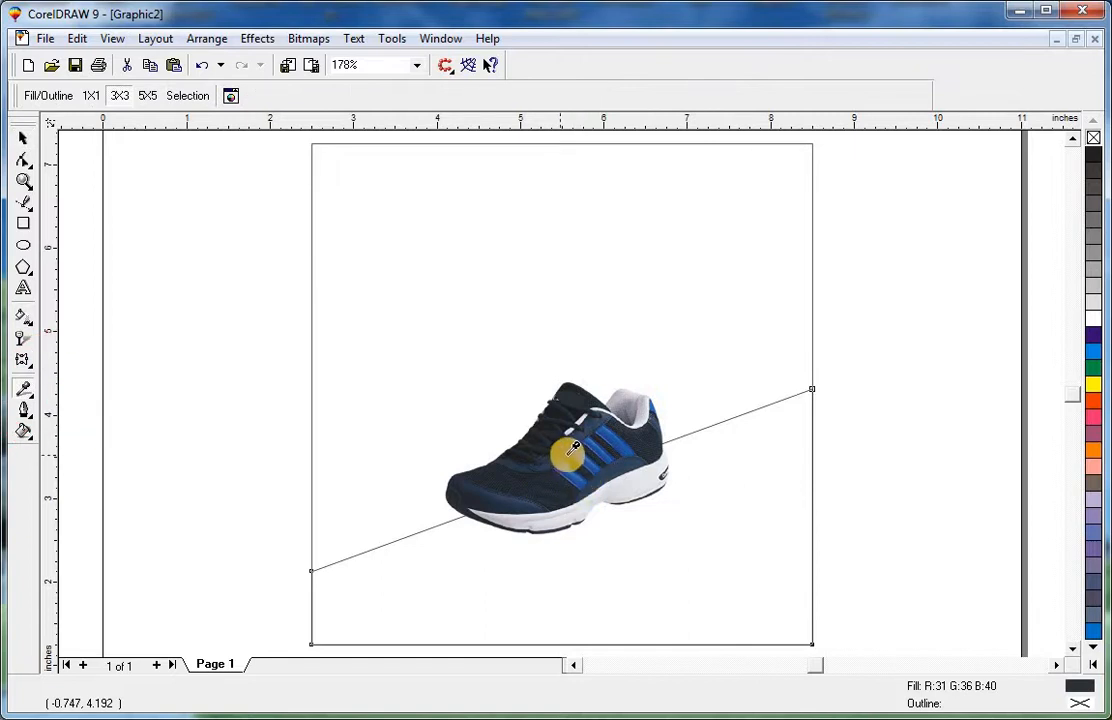
click(40, 398)
click(89, 393)
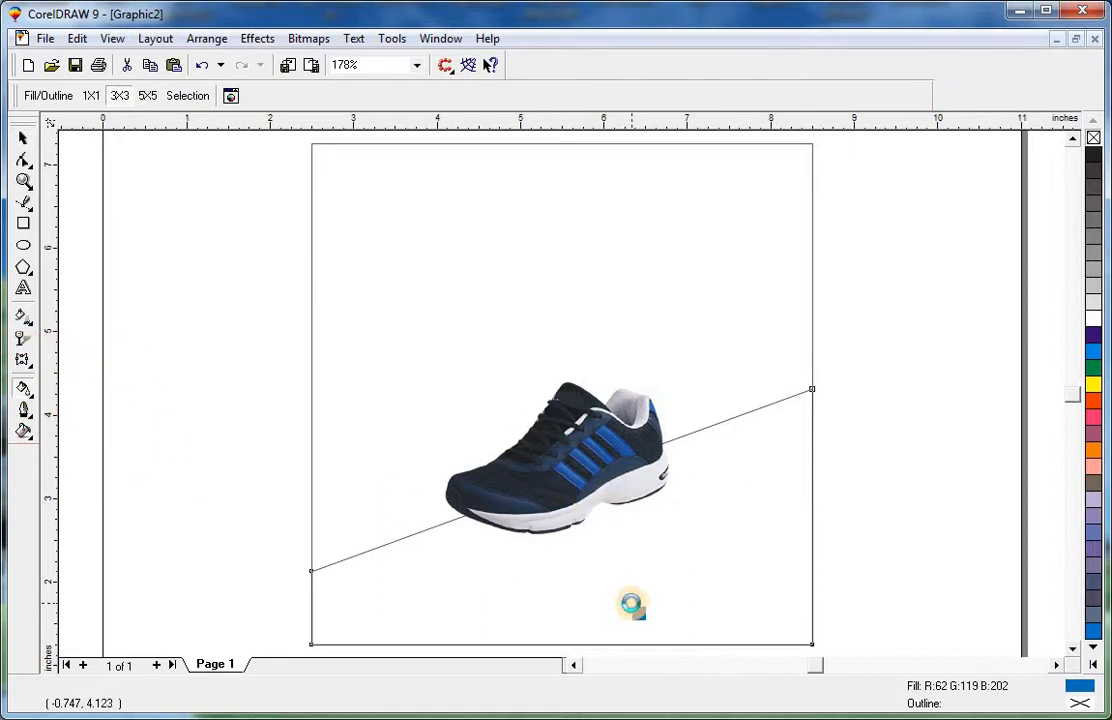
click(617, 607)
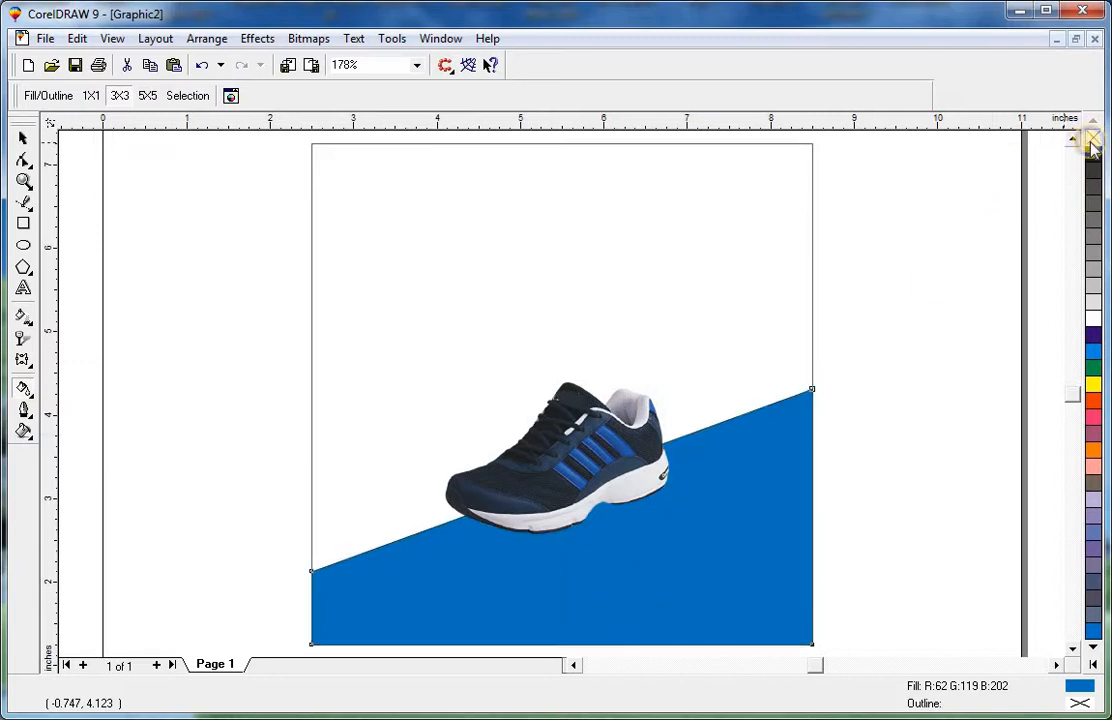
Give the wedge a radial fountain fill centred beneath the shoe and set its end colour.
key(space)
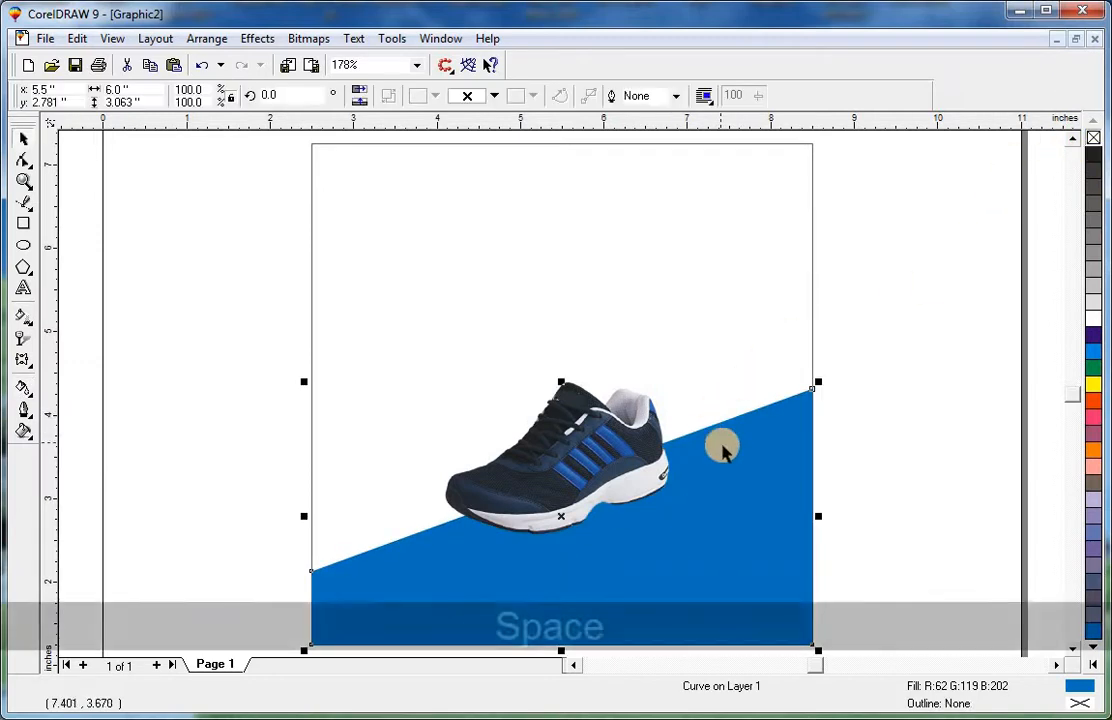
click(22, 318)
drag(575, 563, 612, 550)
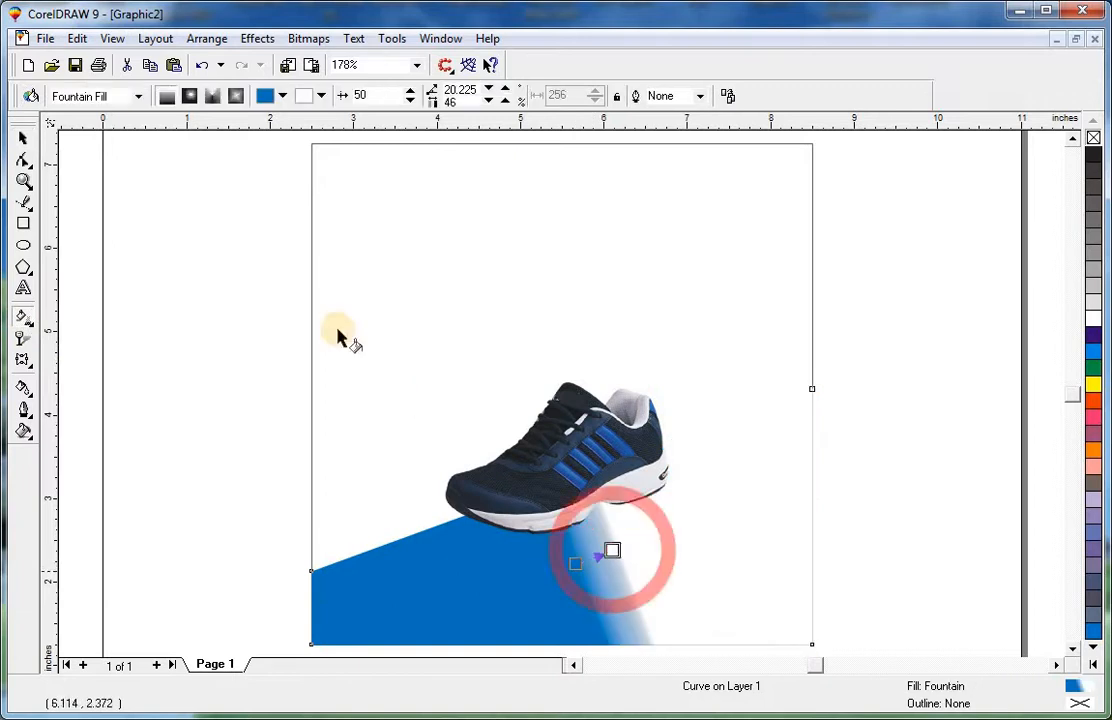
click(190, 96)
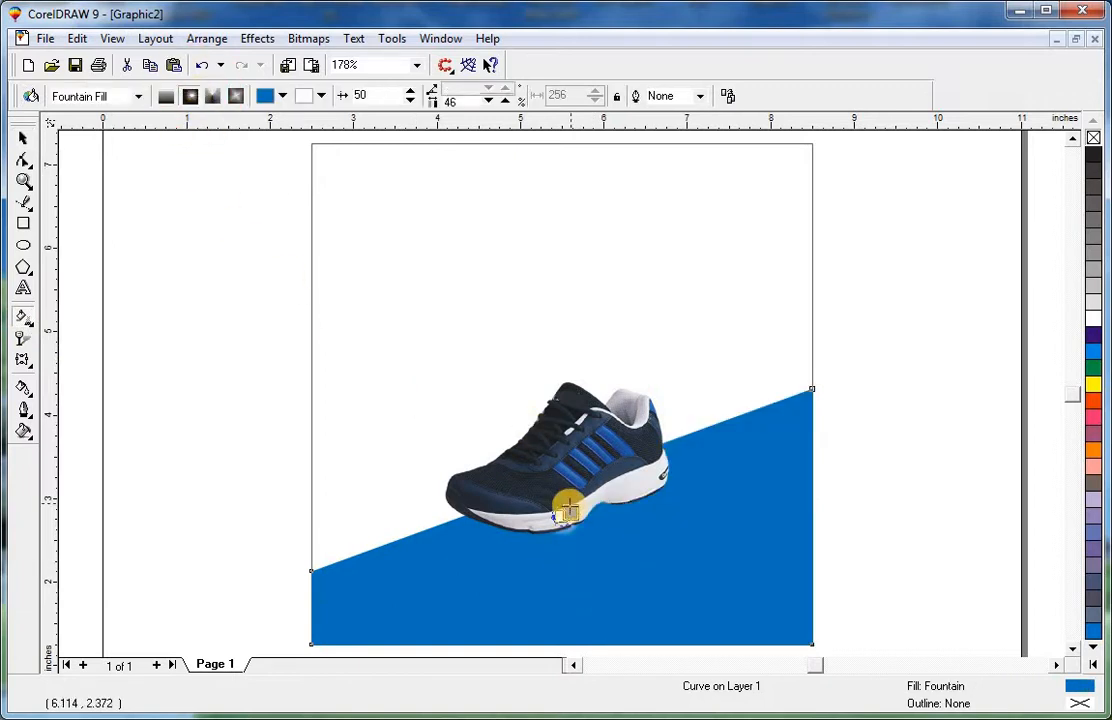
drag(566, 509, 645, 486)
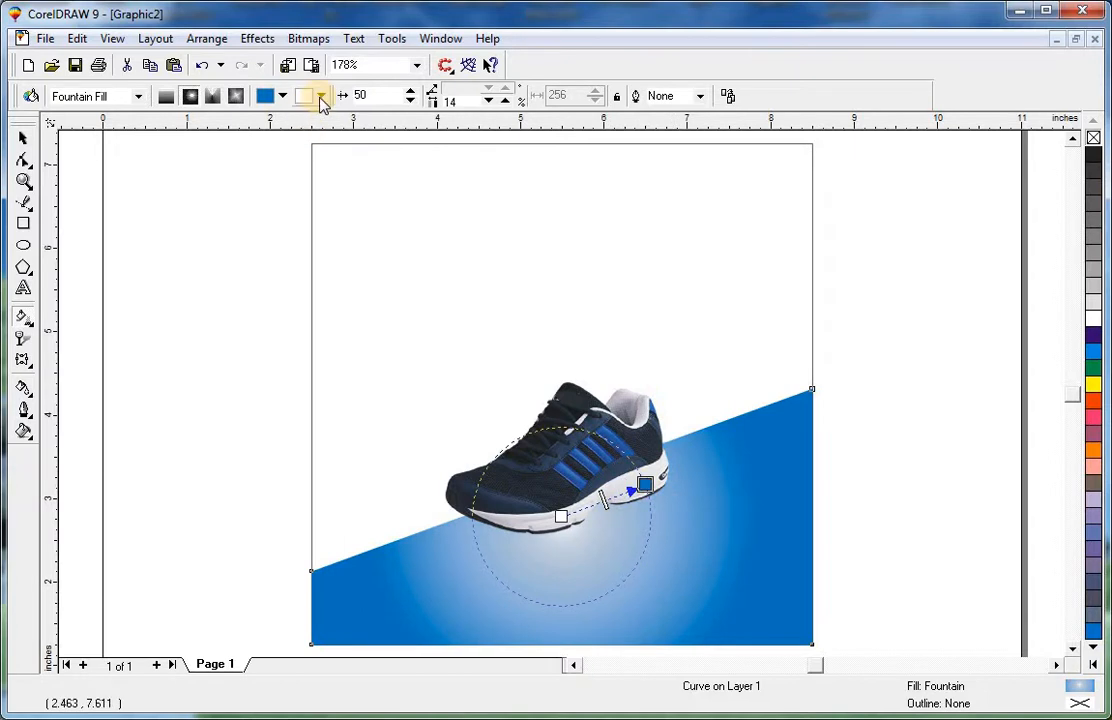
click(321, 97)
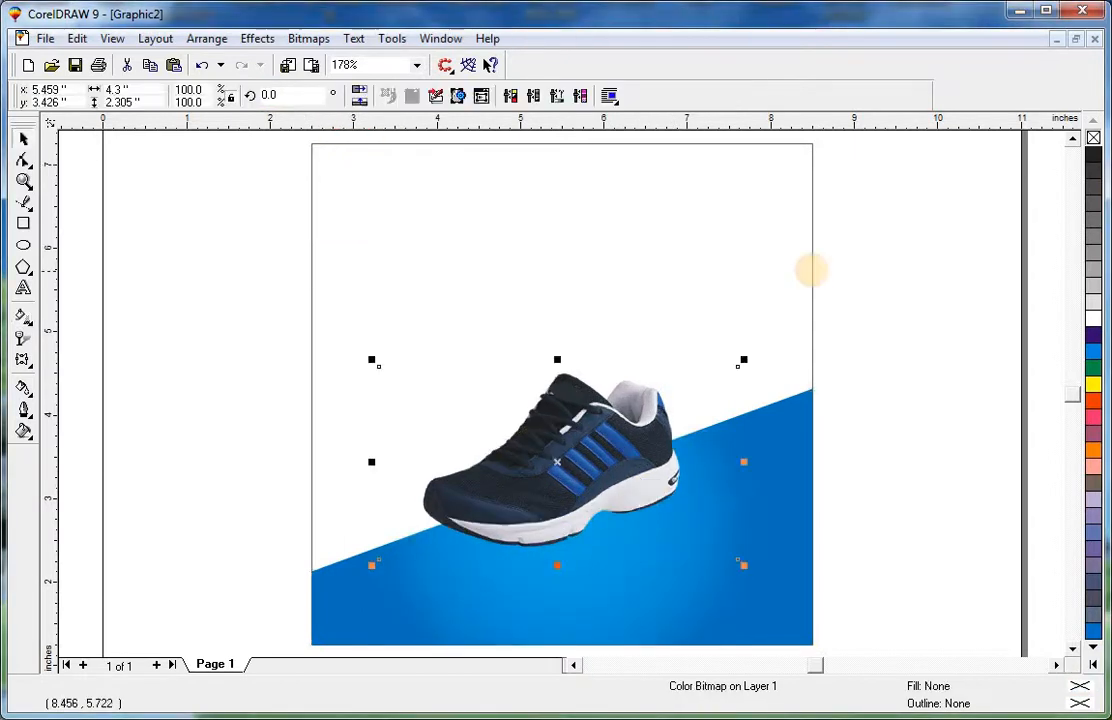
click(810, 268)
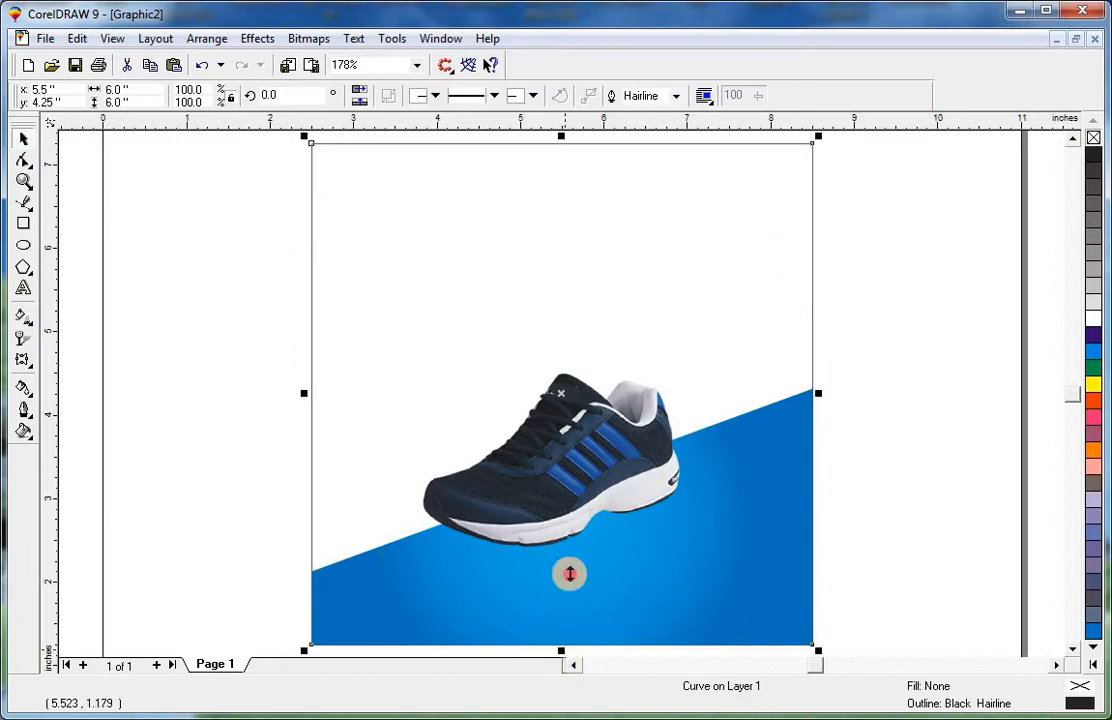
drag(569, 573, 568, 251)
key(ctrl+z)
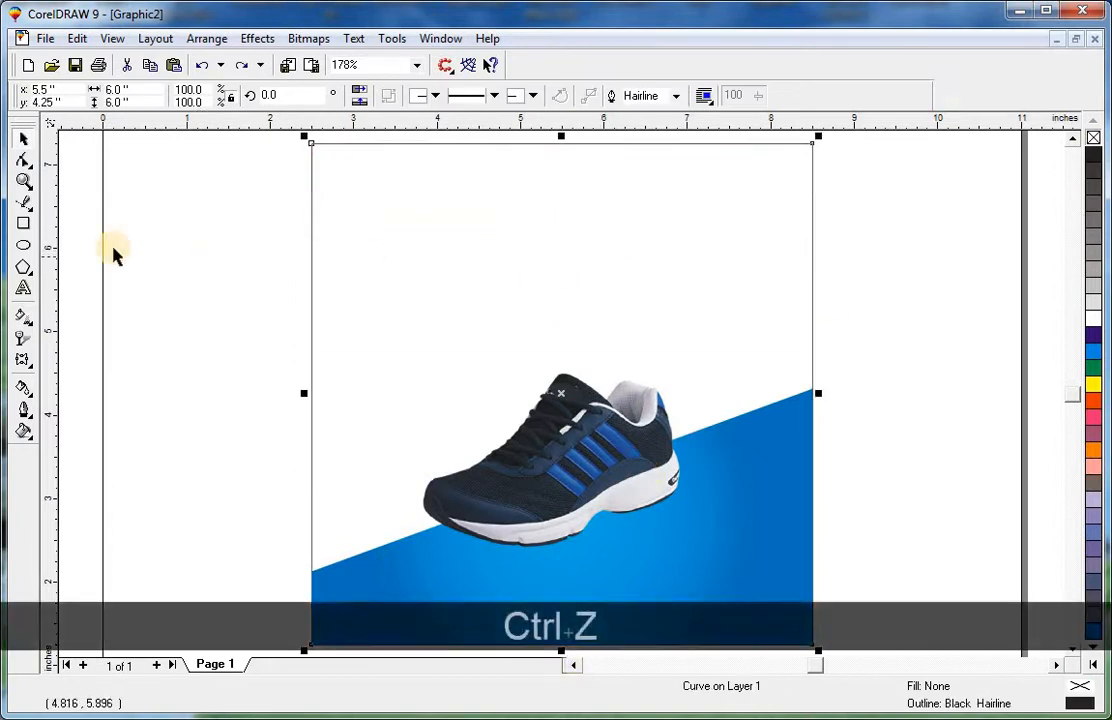
Draw a rectangle about 2.56 by 1.04 inches above the shoe and skew it into a parallelogram.
drag(455, 193, 678, 288)
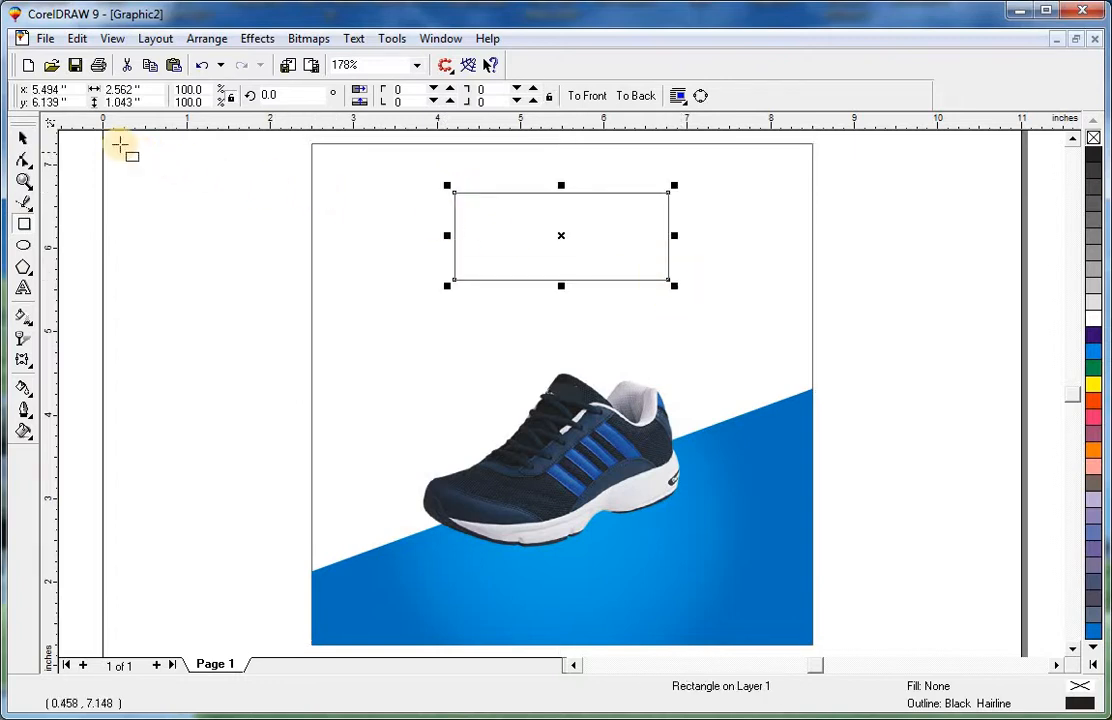
click(24, 137)
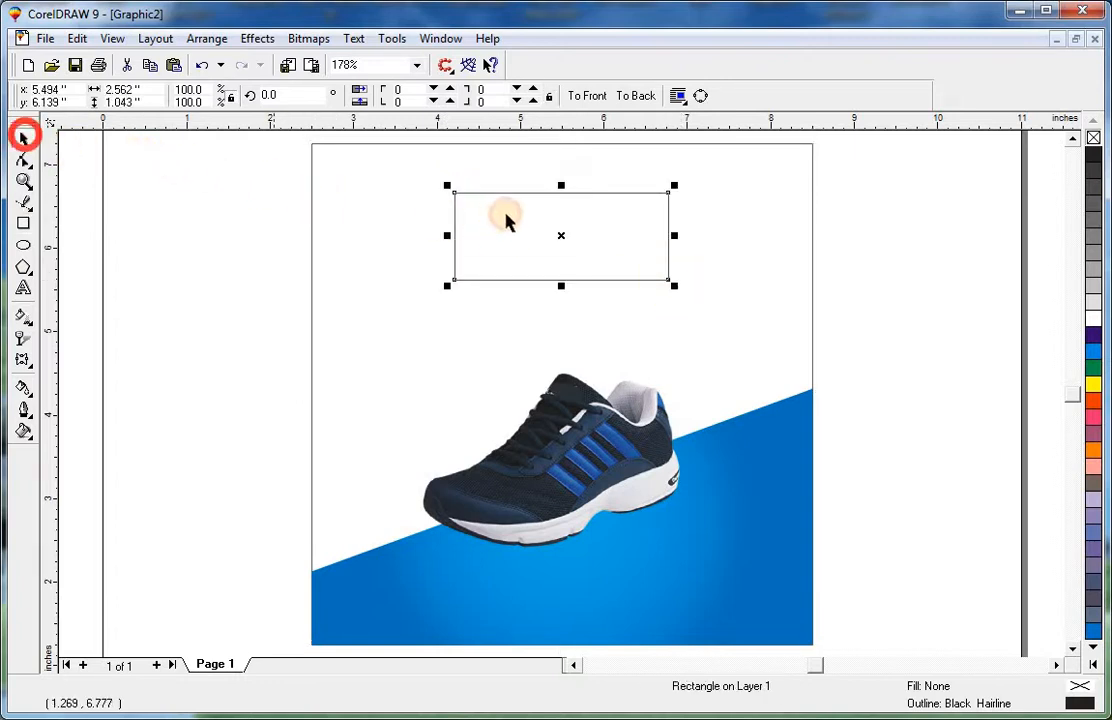
click(561, 229)
drag(562, 187, 619, 184)
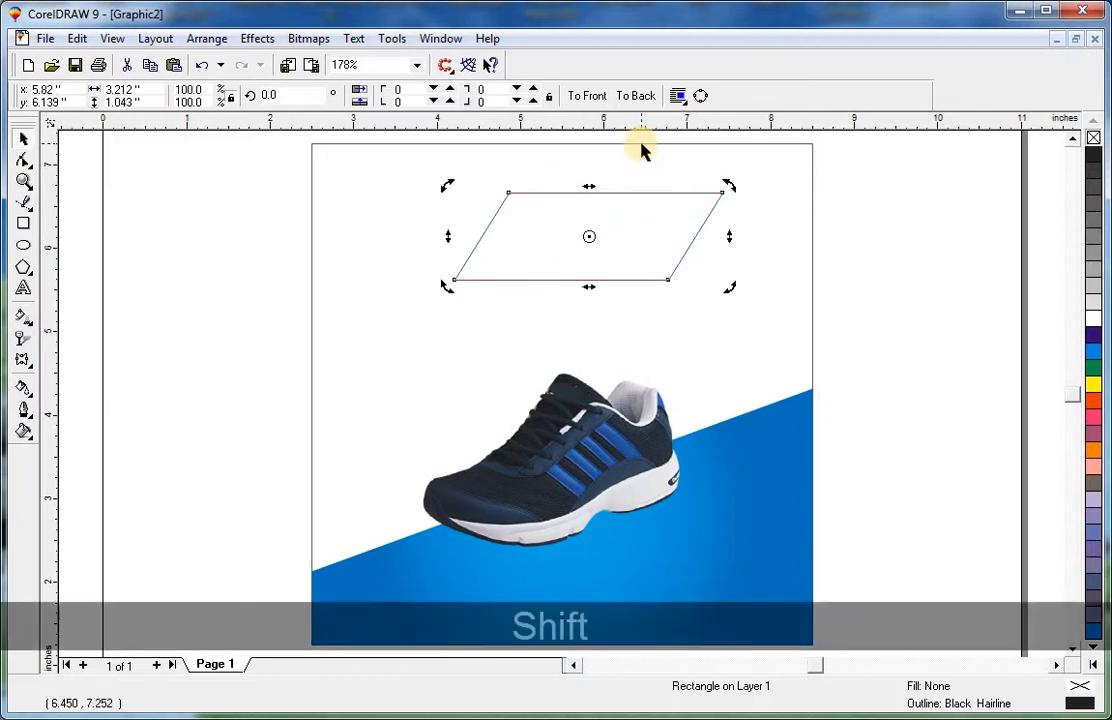
Centre the parallelogram horizontally on the page.
shift+click(641, 144)
key(c)
shift+click(641, 146)
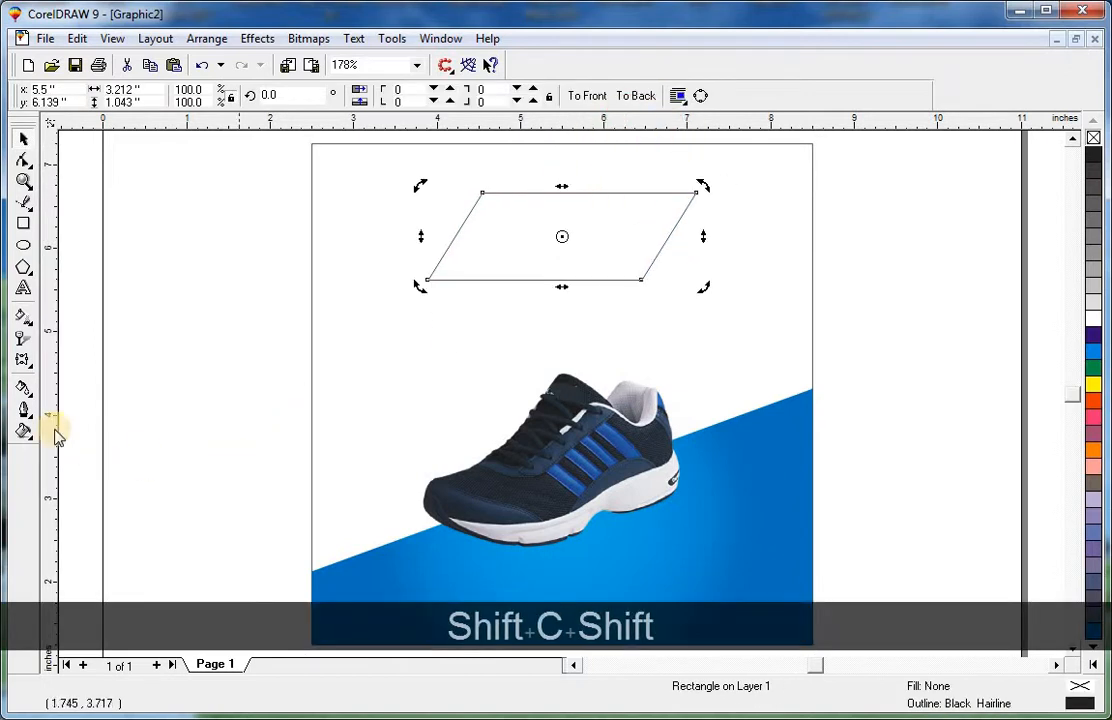
Sample the shoe's dark navy with the Eyedropper and fill the parallelogram with it.
click(28, 392)
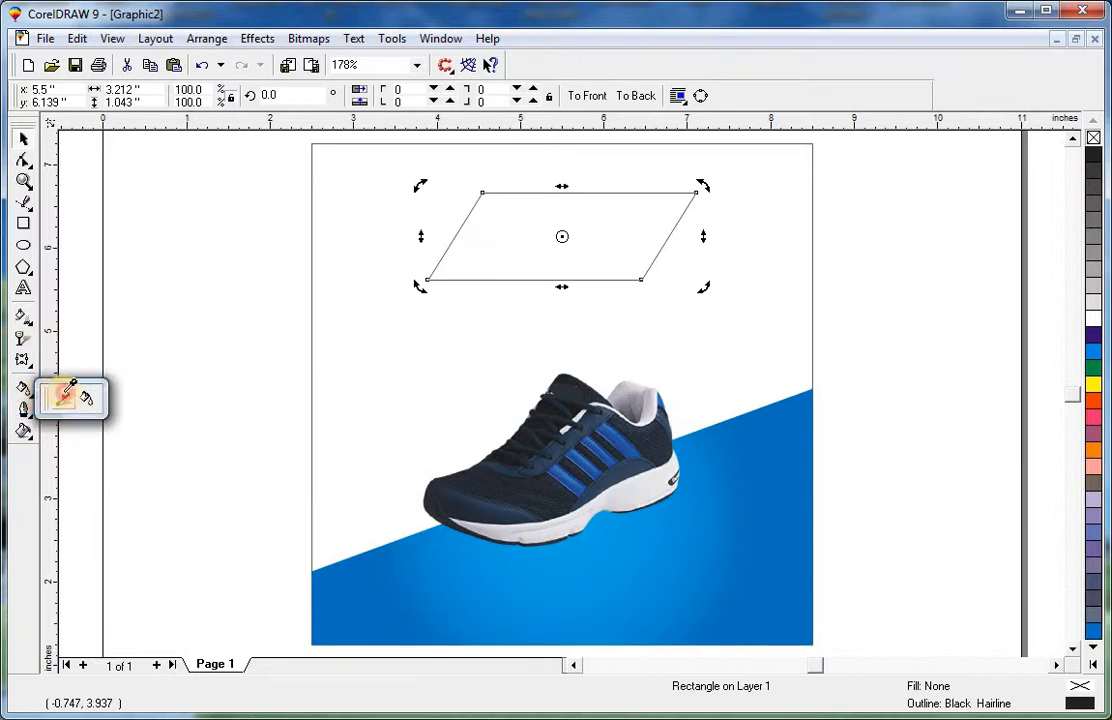
click(64, 393)
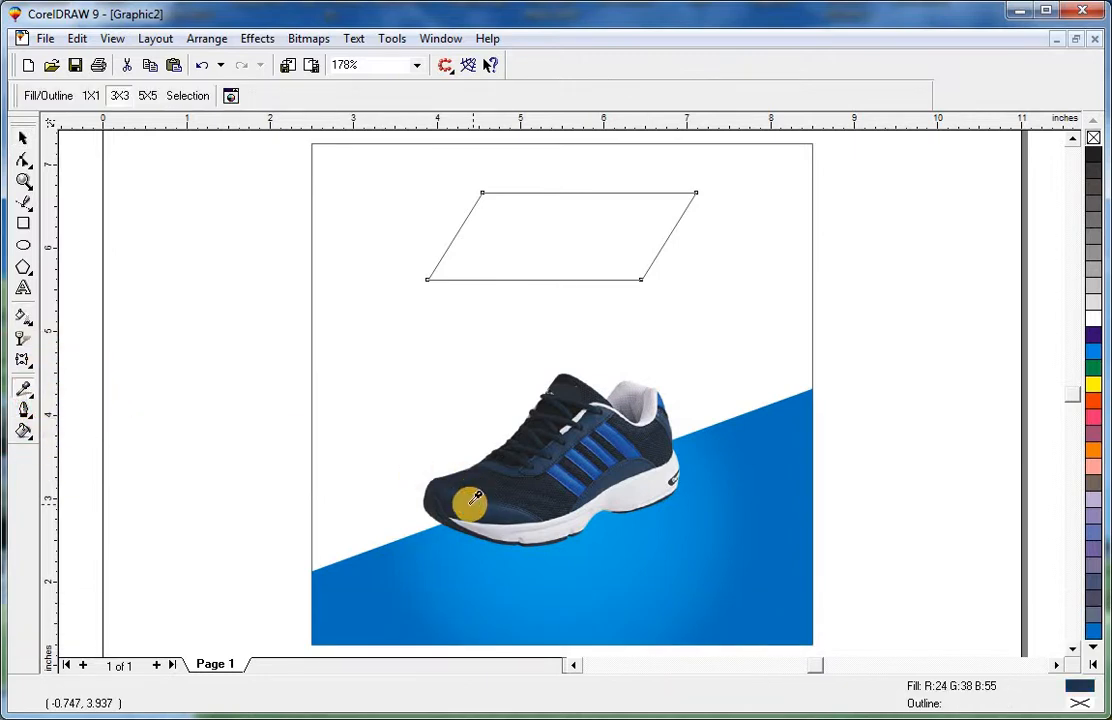
click(28, 392)
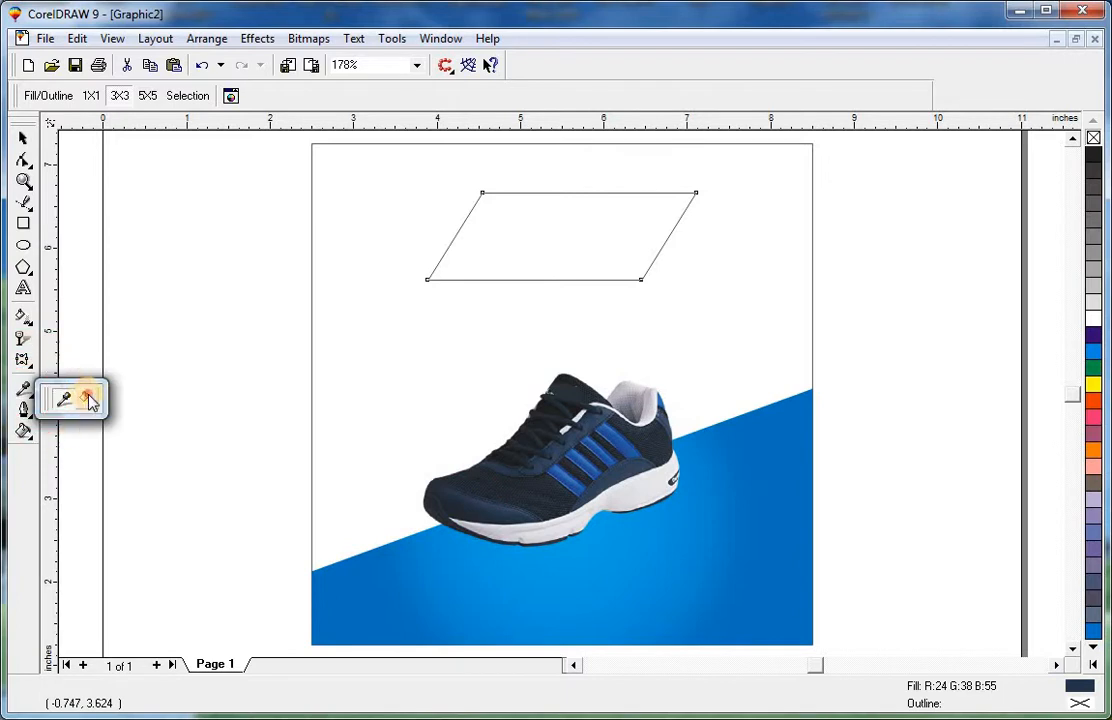
click(84, 395)
click(558, 247)
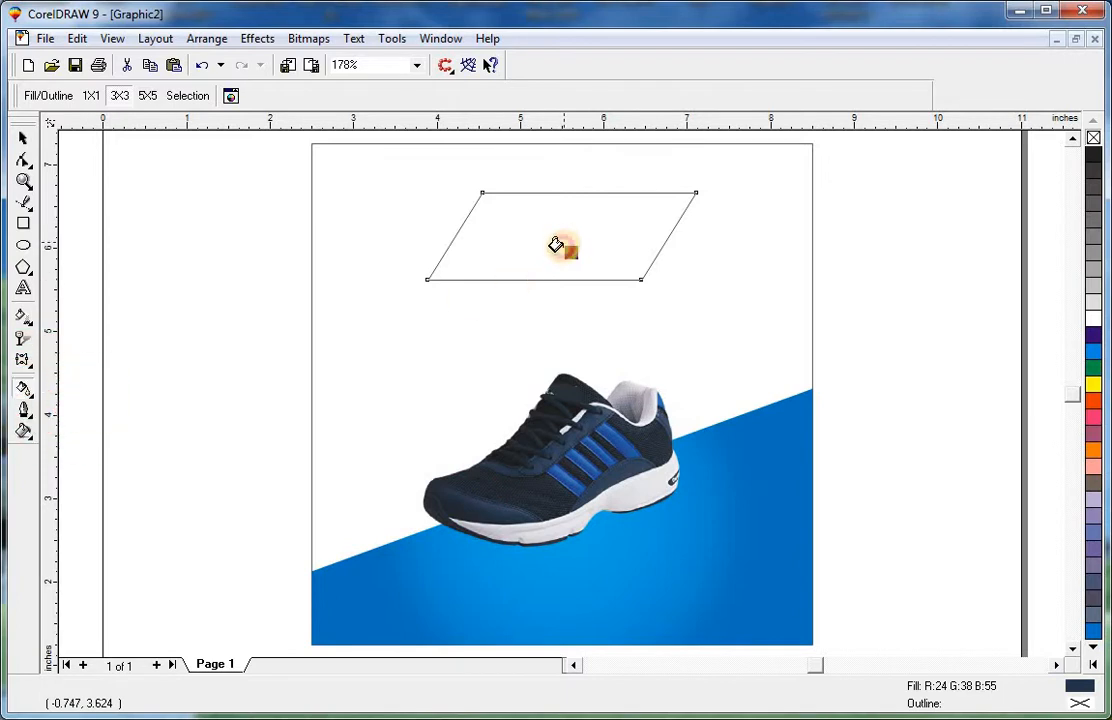
click(27, 140)
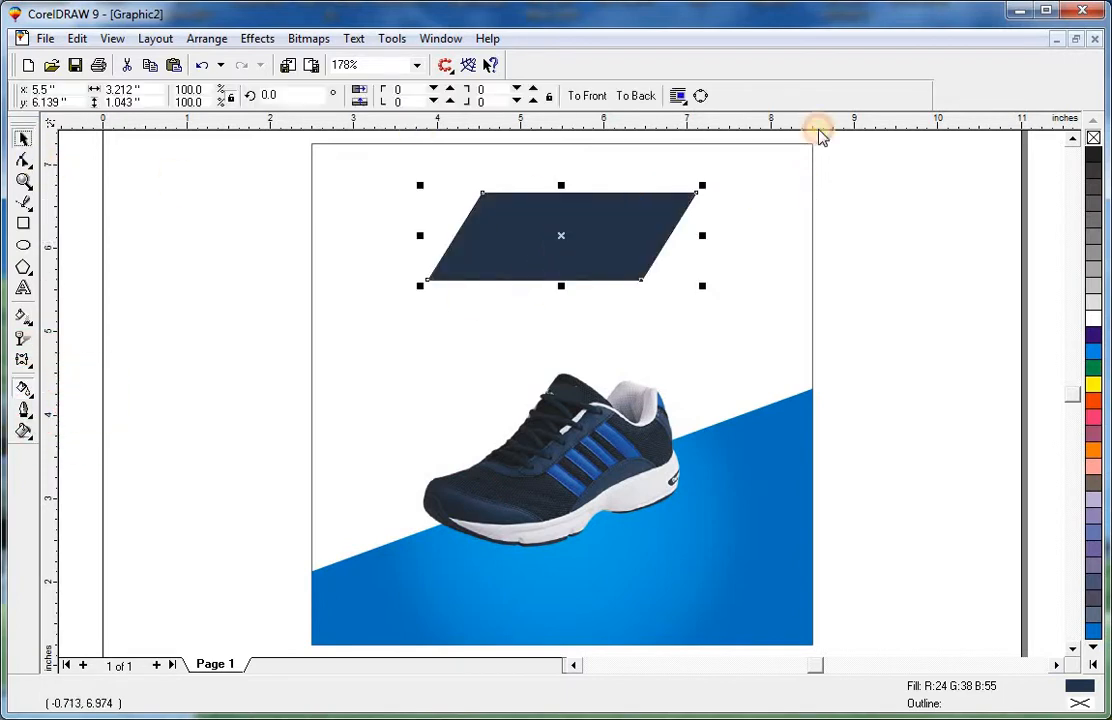
Sample a darker navy from the shoe's toe and fill the page background rectangle with it.
click(811, 253)
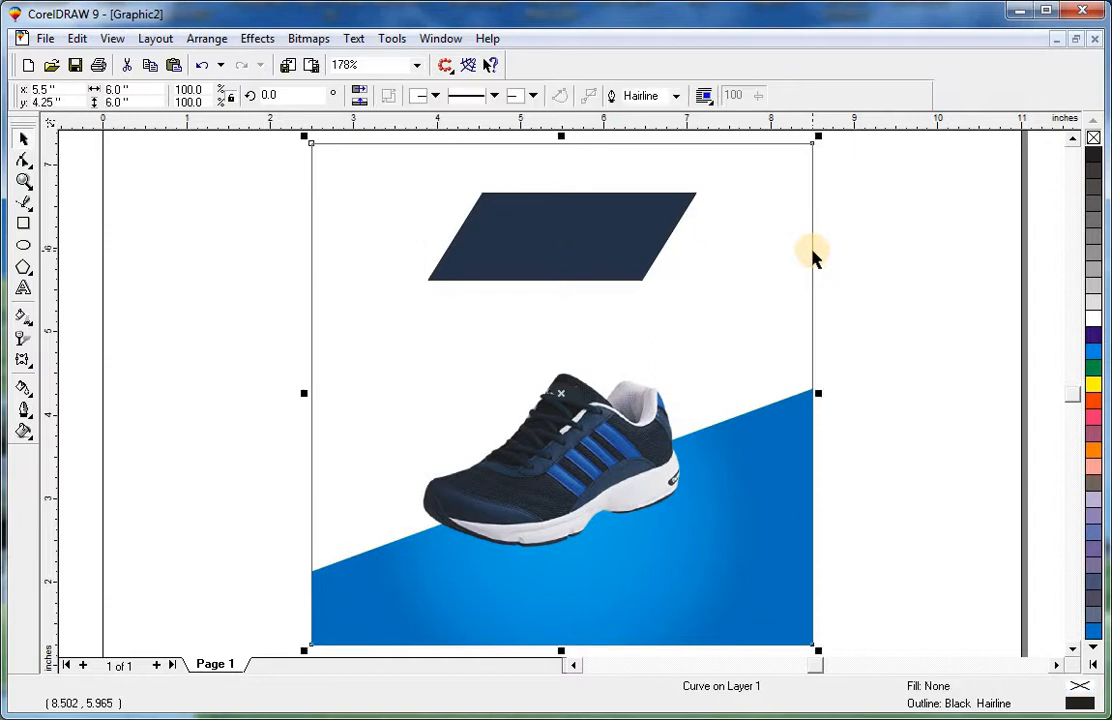
key(F2)
drag(366, 389, 743, 556)
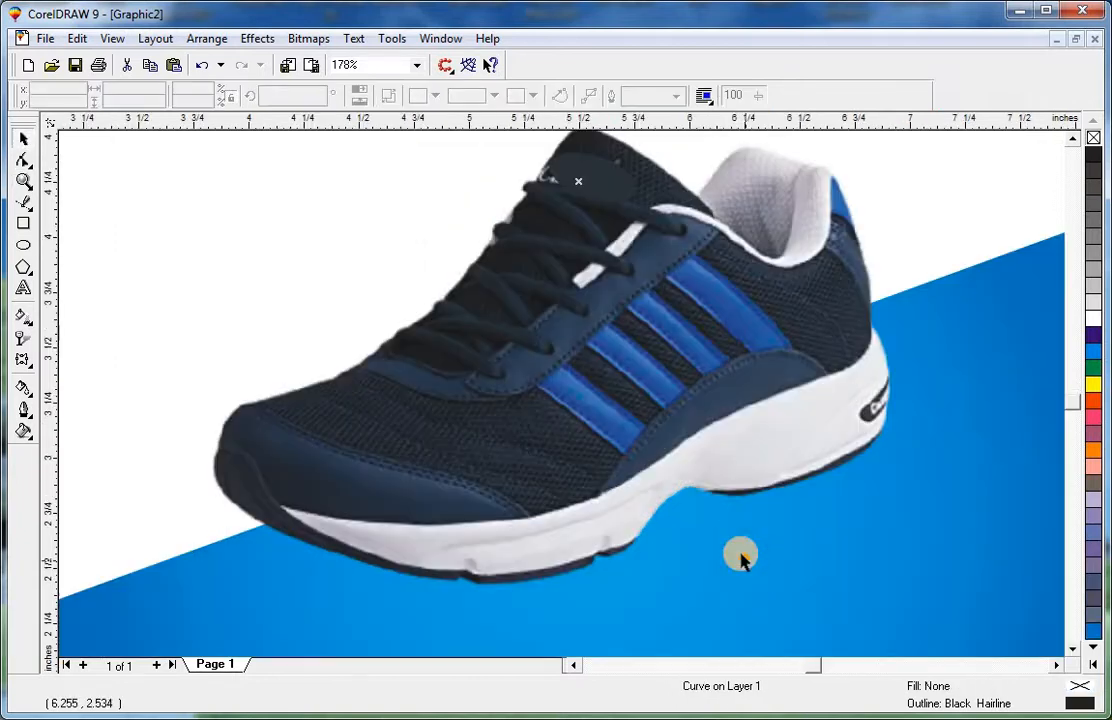
click(30, 396)
click(68, 400)
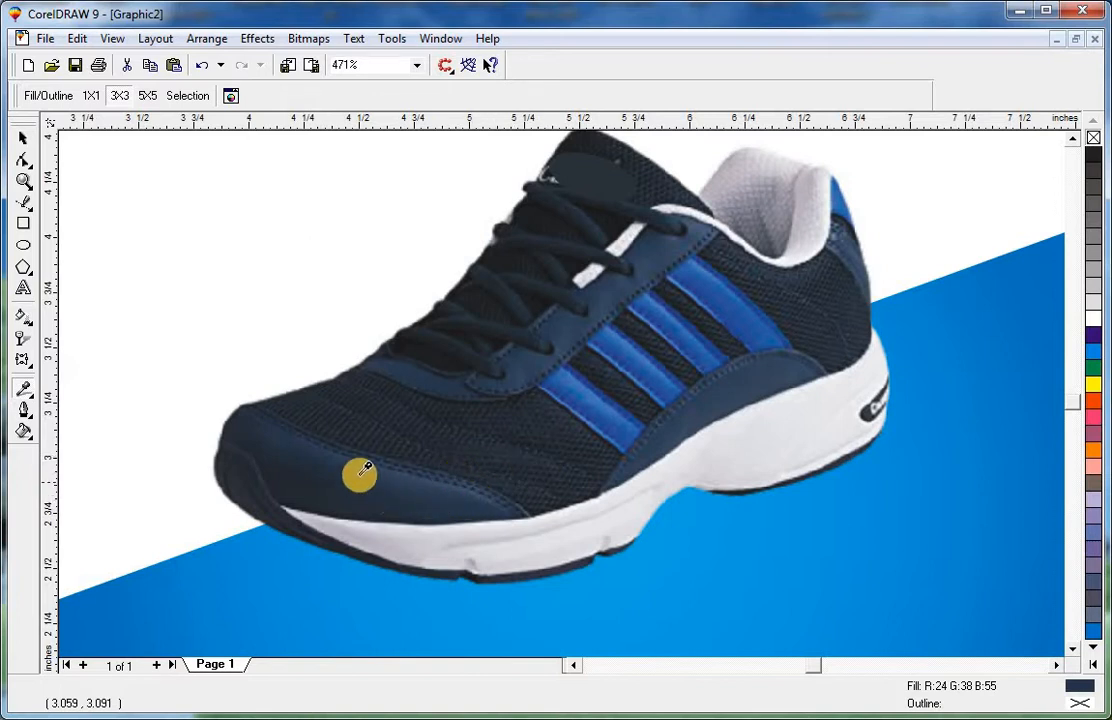
key(F3)
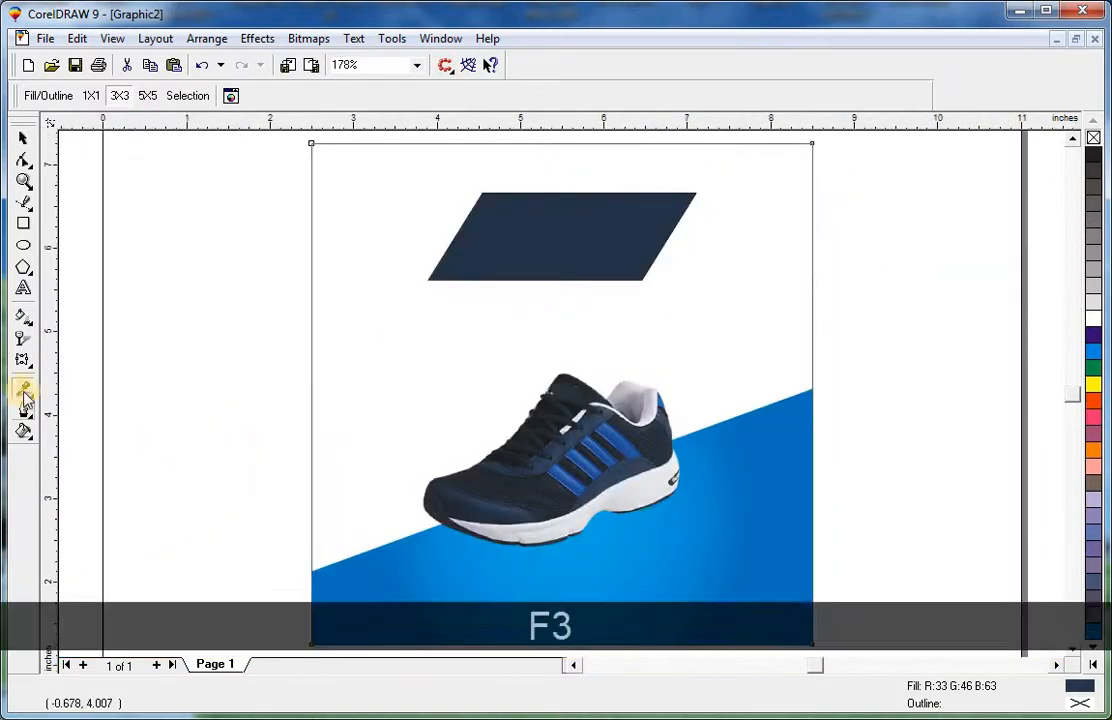
click(23, 390)
click(84, 400)
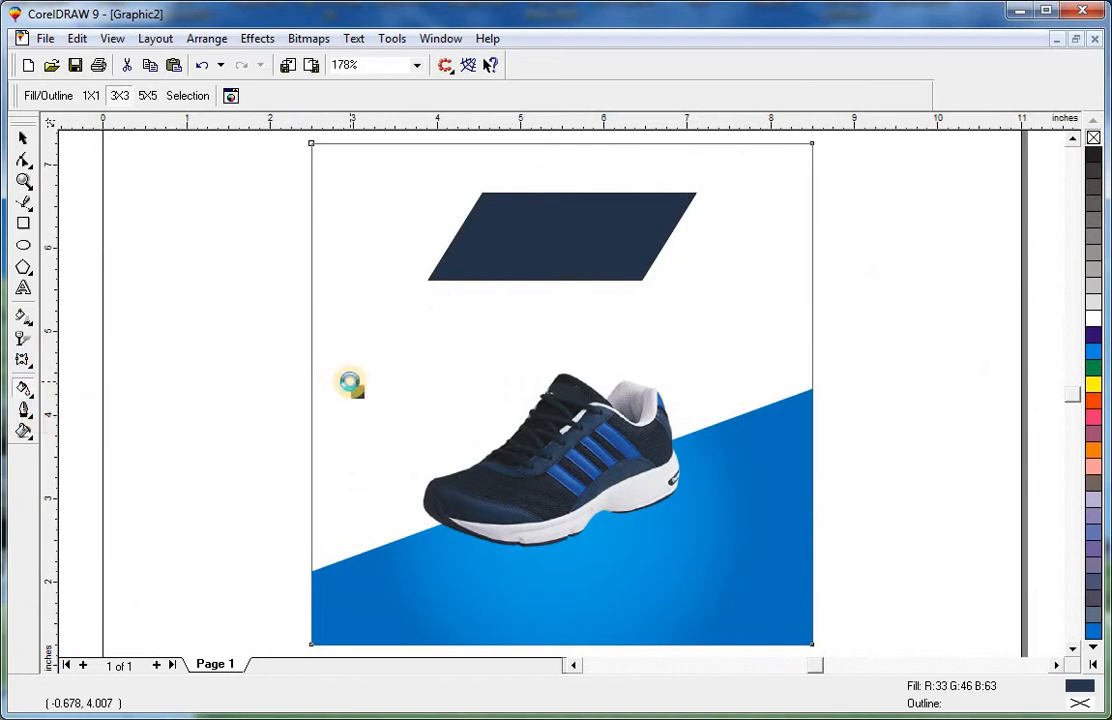
click(328, 379)
key(space)
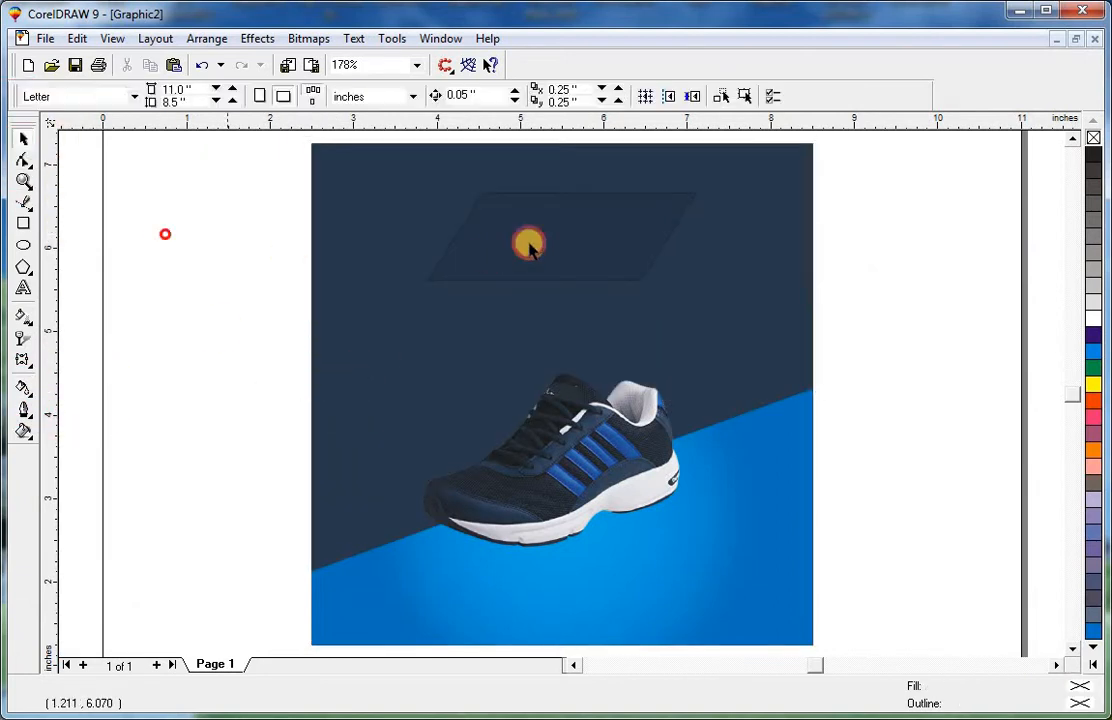
Copy the fill from the blue wedge onto the parallelogram with Copy Properties.
click(548, 220)
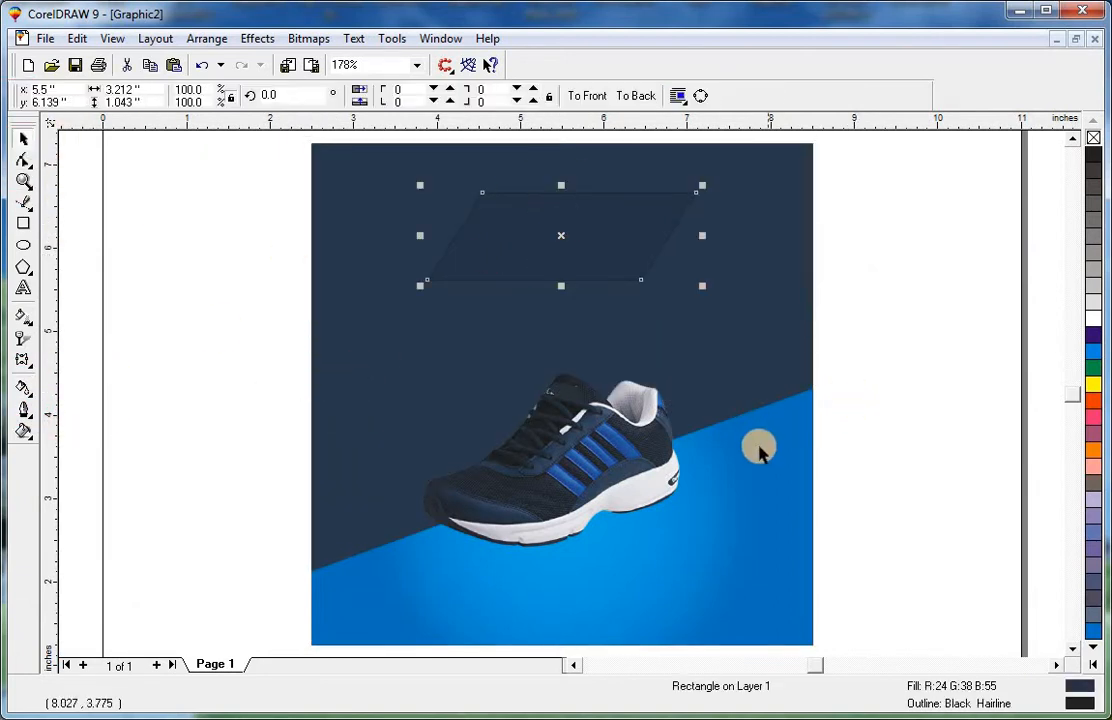
key(ctrl+shift+a)
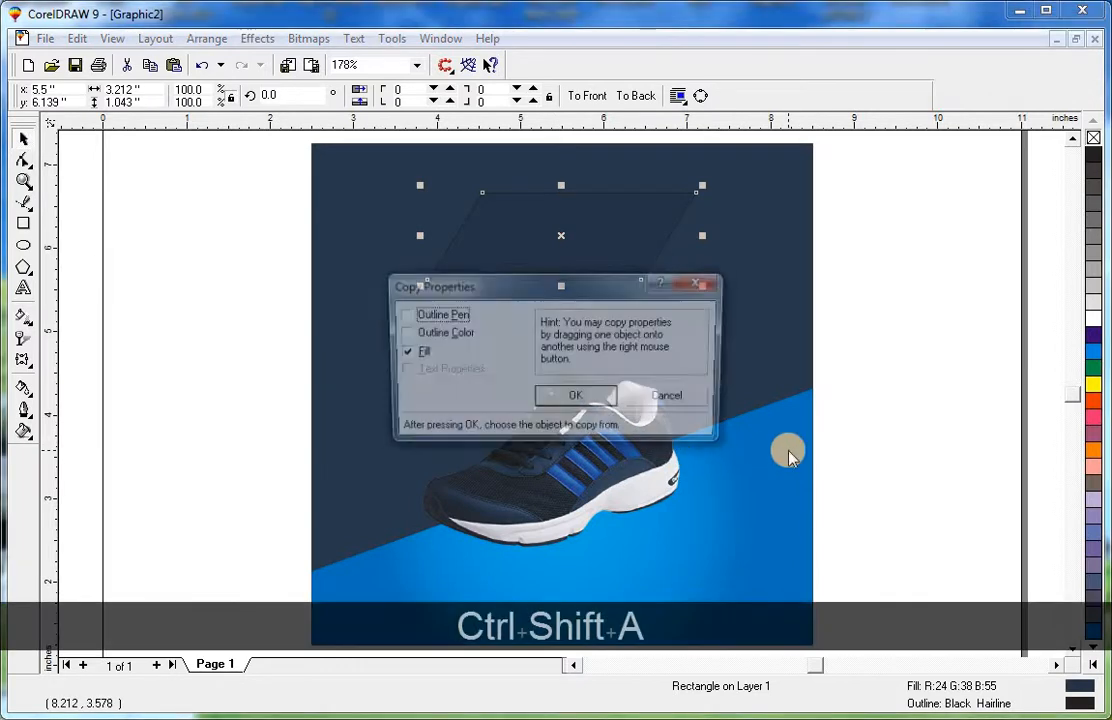
click(574, 400)
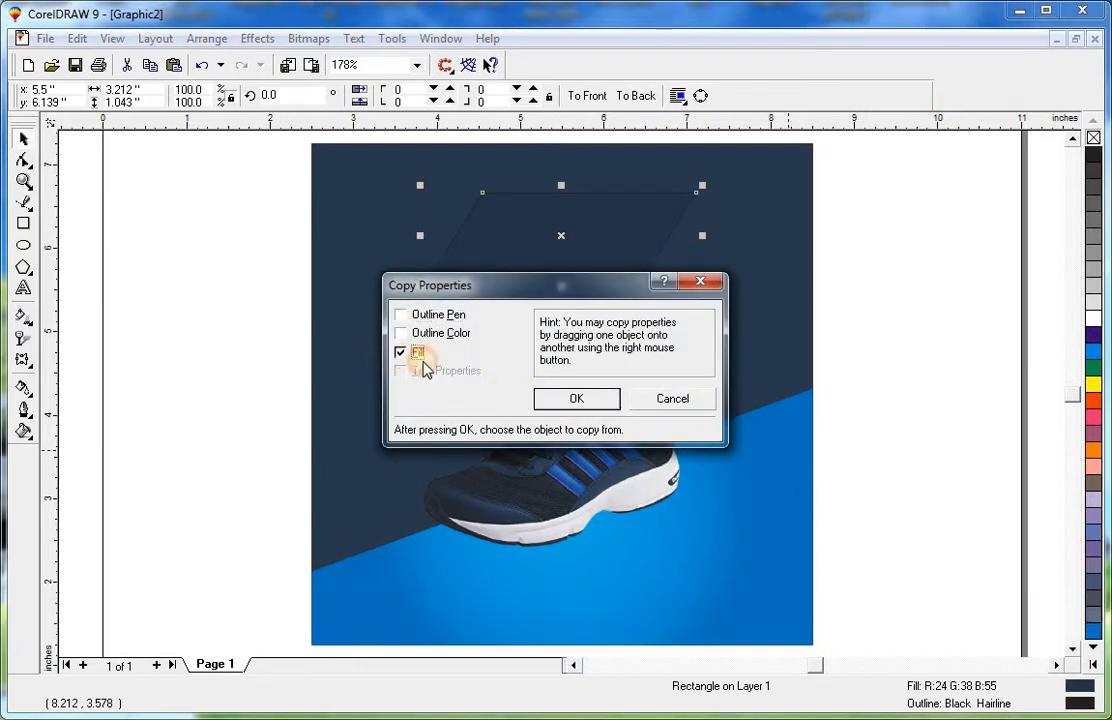
click(390, 357)
click(399, 353)
click(545, 400)
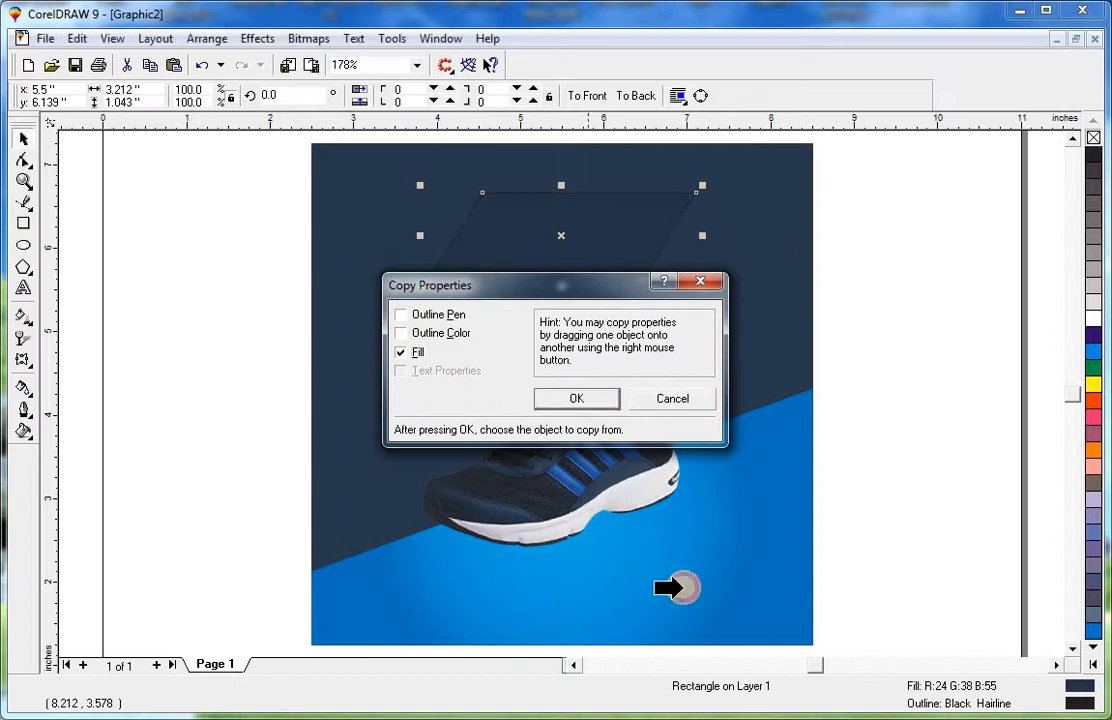
click(687, 588)
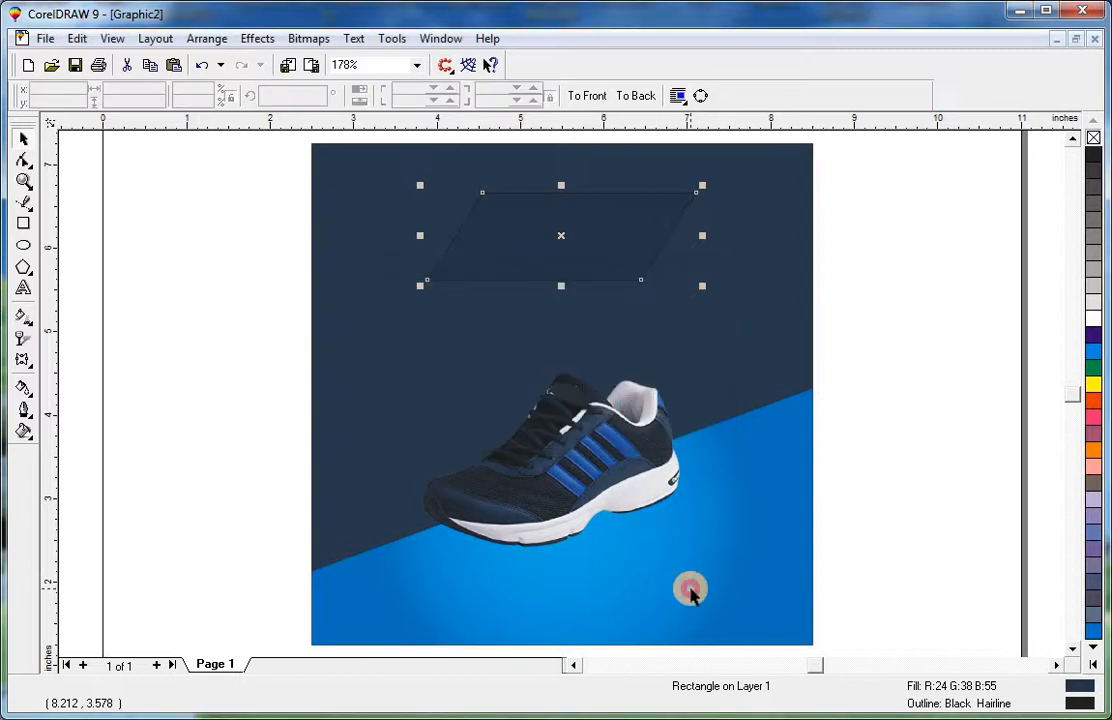
Remove the parallelogram's outline.
right_click(1094, 136)
click(903, 263)
click(621, 227)
shift+click(726, 372)
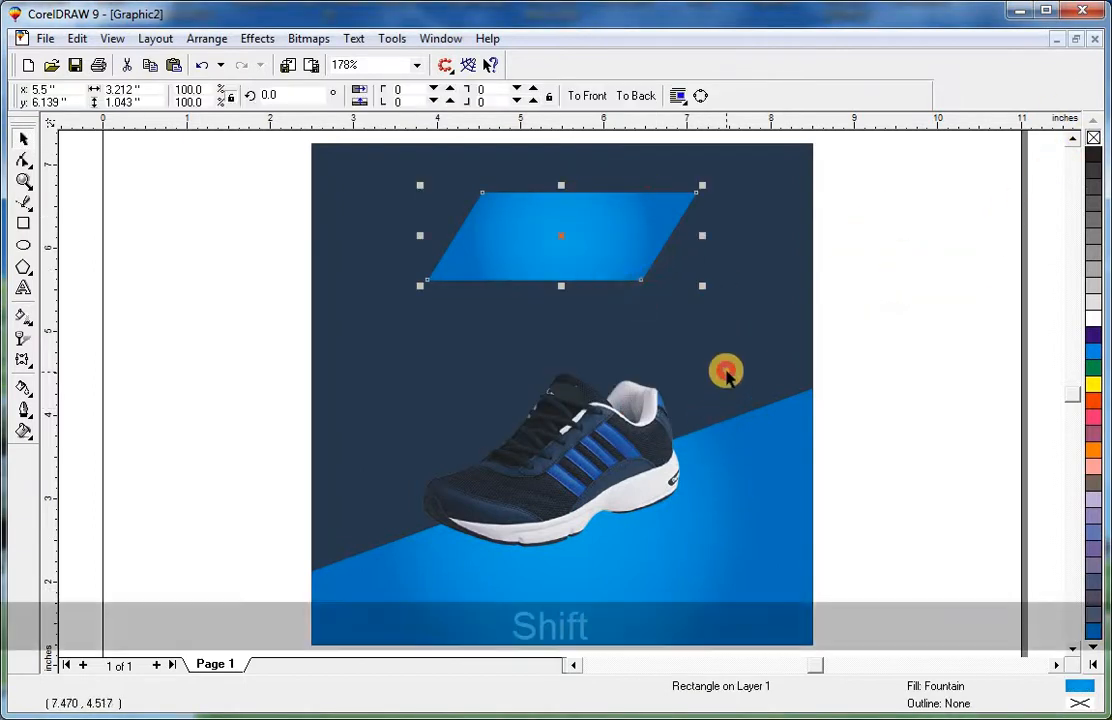
click(889, 251)
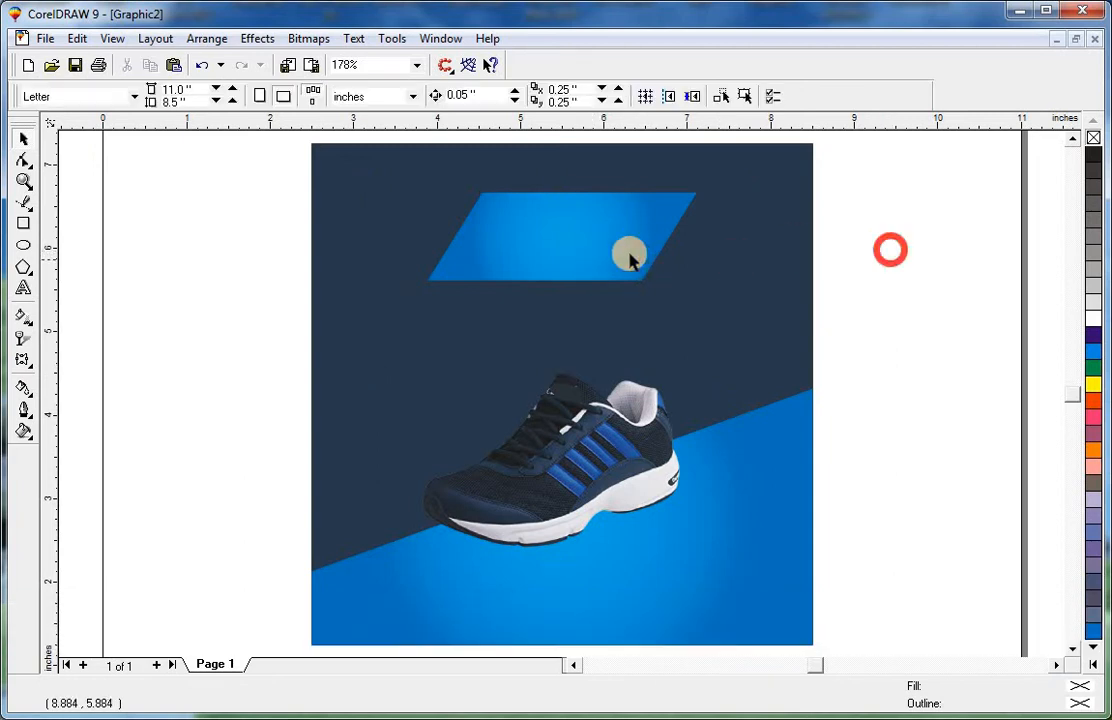
click(597, 256)
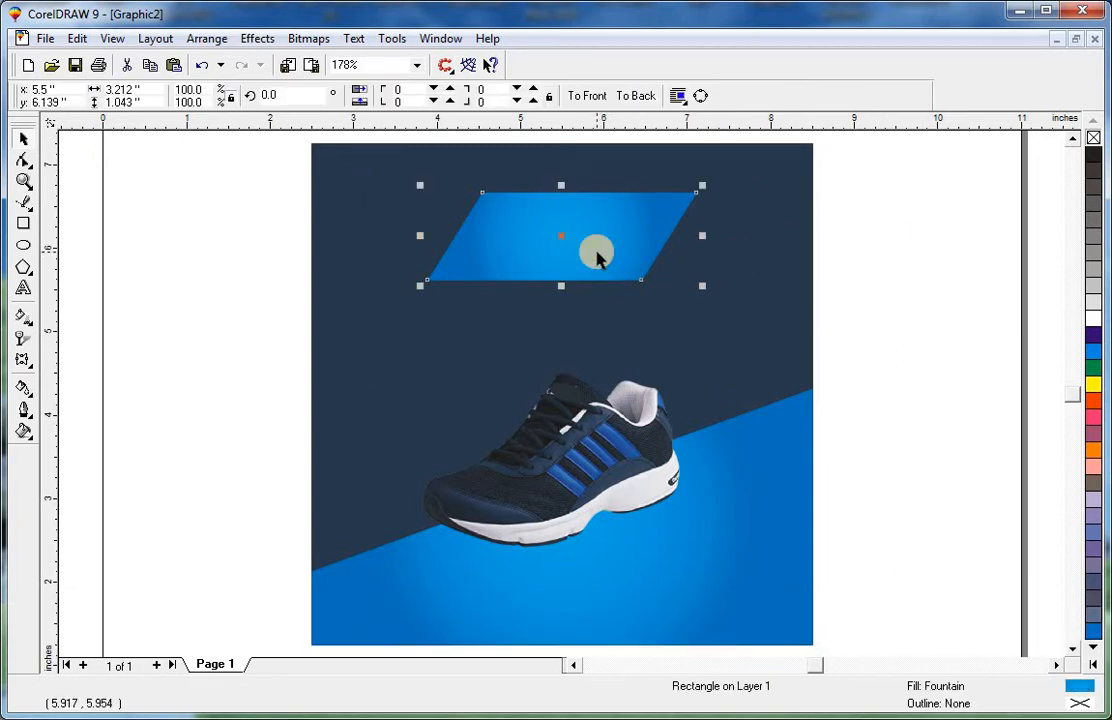
Bring the THIS SEASON text from the pasteboard onto the page.
key(F2)
drag(375, 161, 788, 366)
key(Escape)
key(F3)
key(F3)
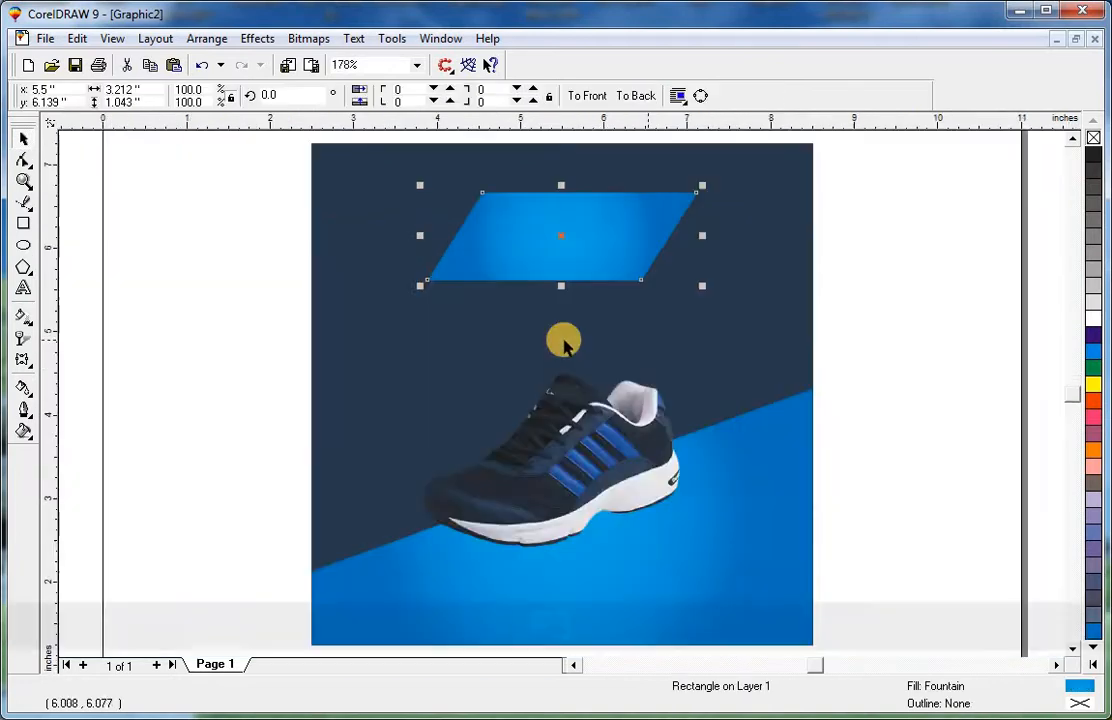
key(F3)
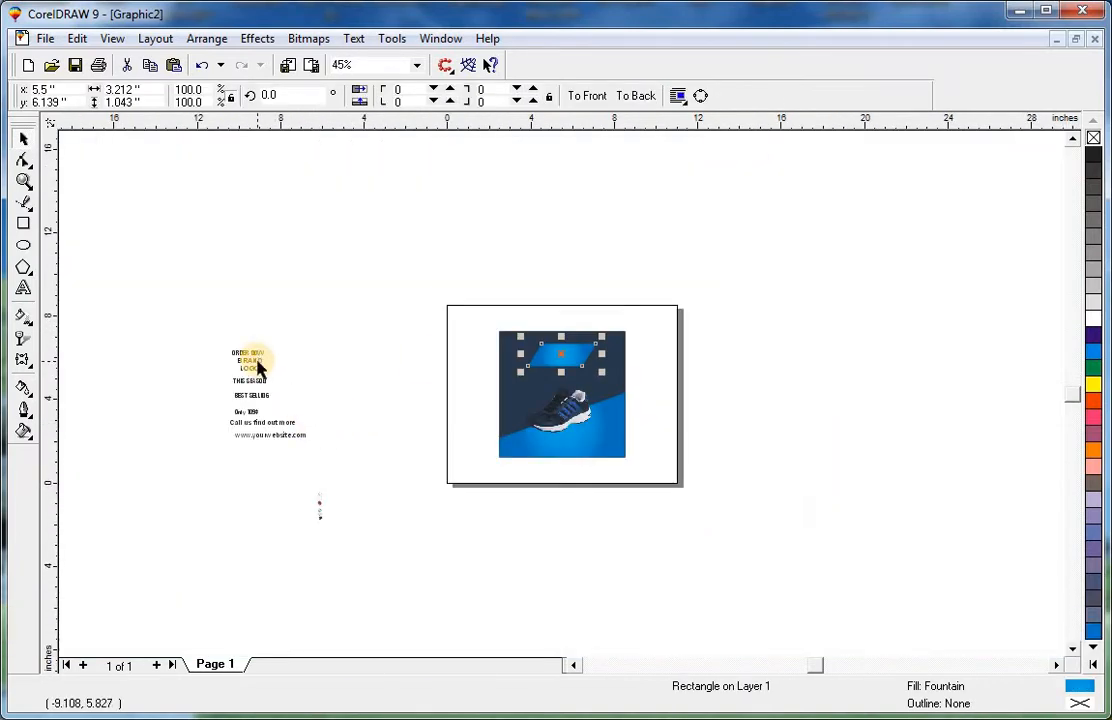
click(257, 361)
key(F2)
drag(179, 320, 543, 529)
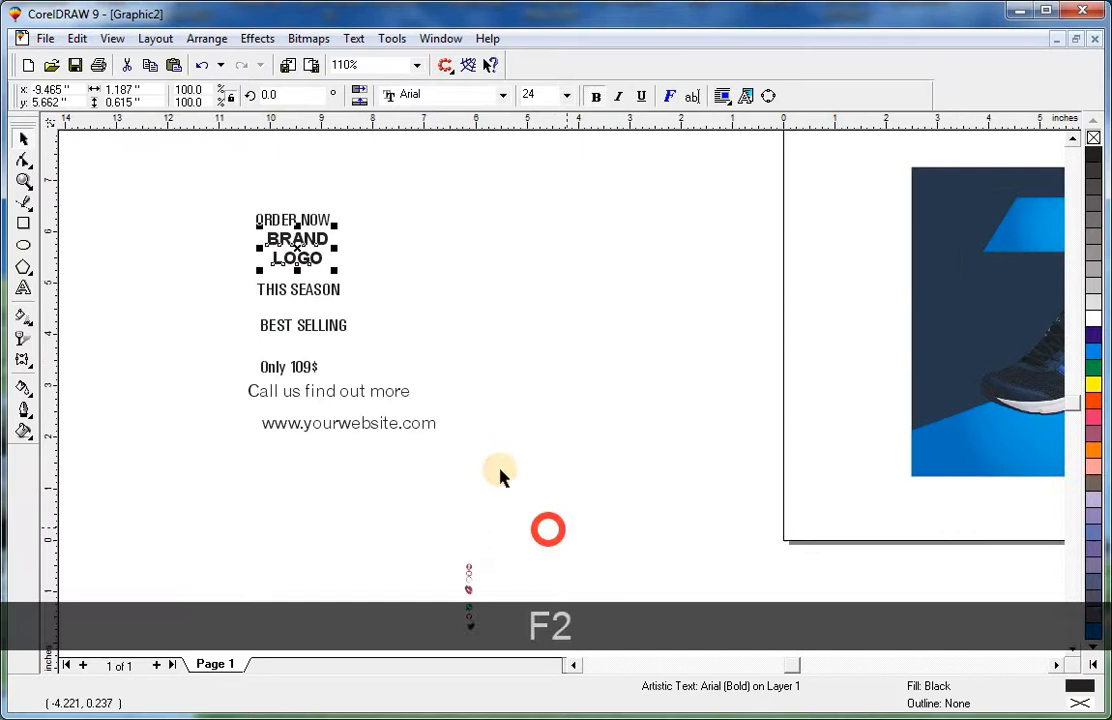
click(403, 381)
click(990, 250)
key(F3)
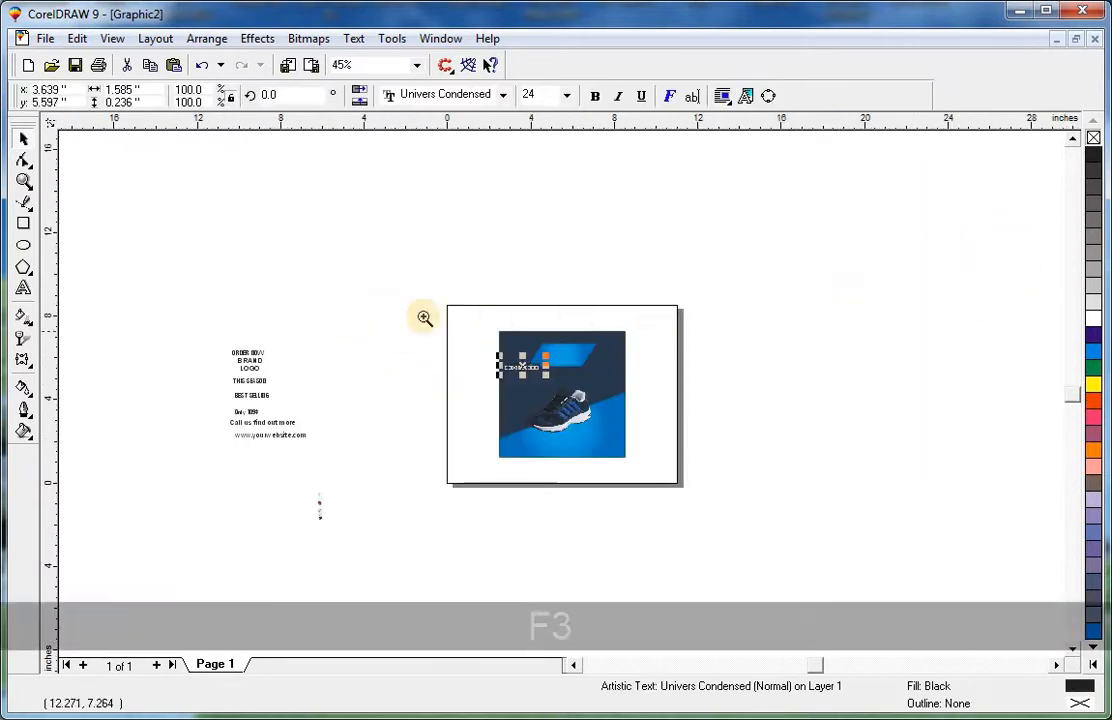
Place the THIS SEASON text along the top edge of the parallelogram.
key(F2)
drag(602, 405, 701, 462)
shift+click(679, 335)
key(shift+F2)
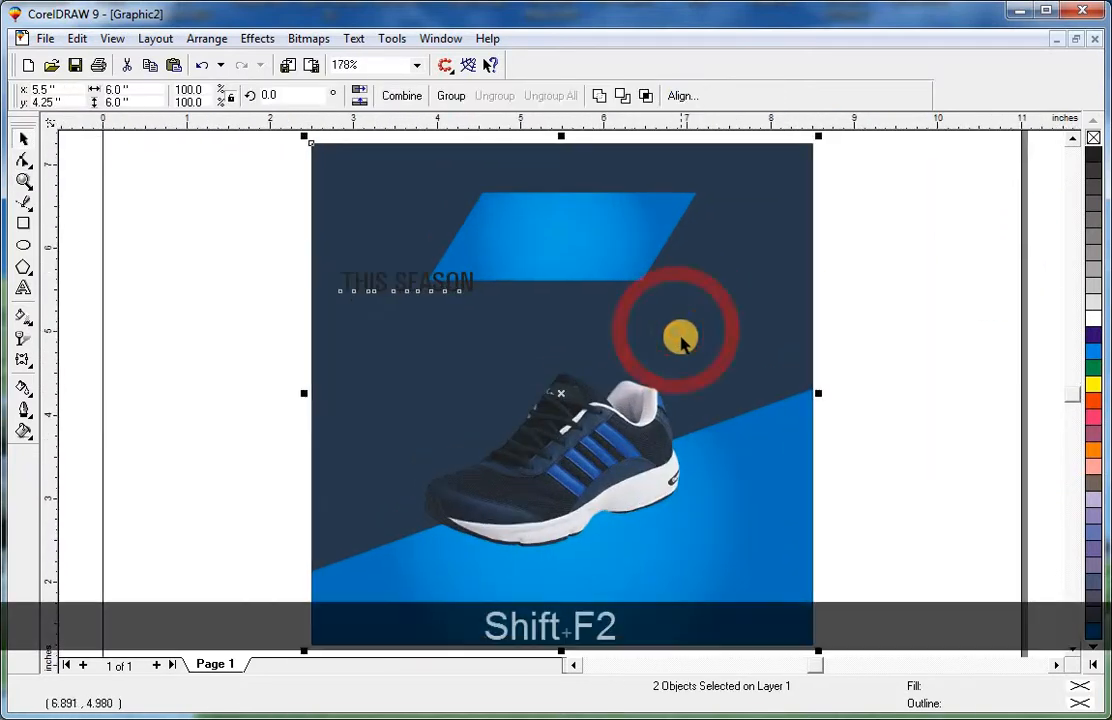
click(873, 308)
drag(402, 280, 550, 211)
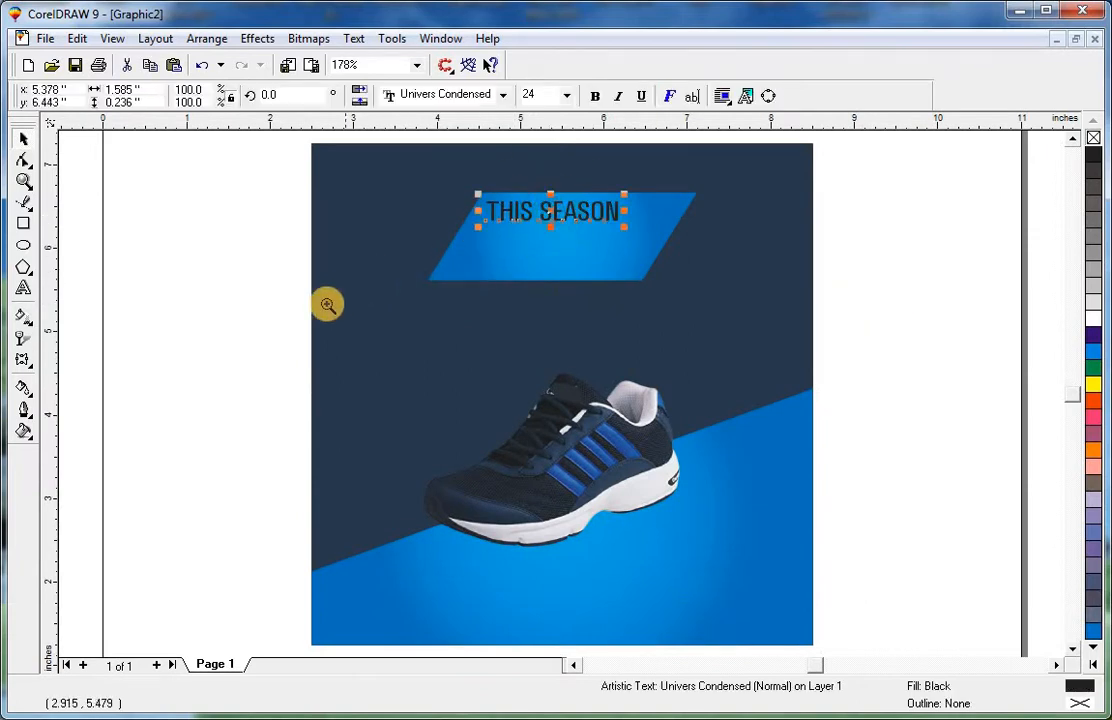
Draw a rectangle about 1.95 by 0.32 inches around the THIS SEASON text.
key(F2)
drag(312, 318, 683, 156)
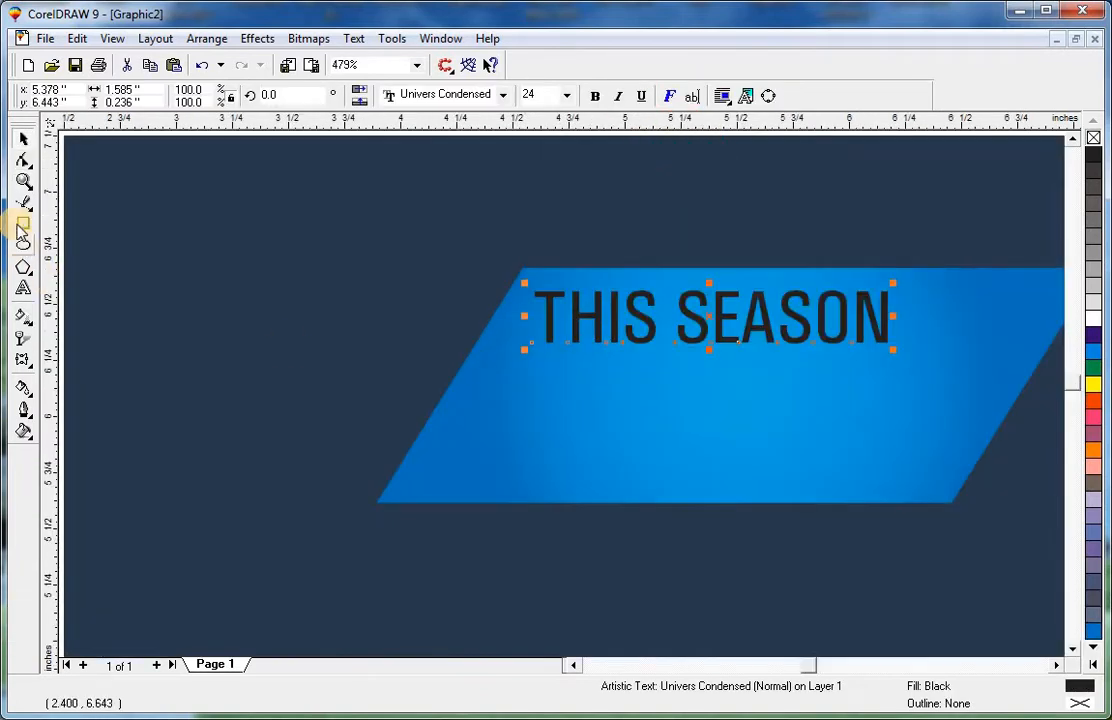
key(Escape)
drag(461, 279, 905, 356)
key(space)
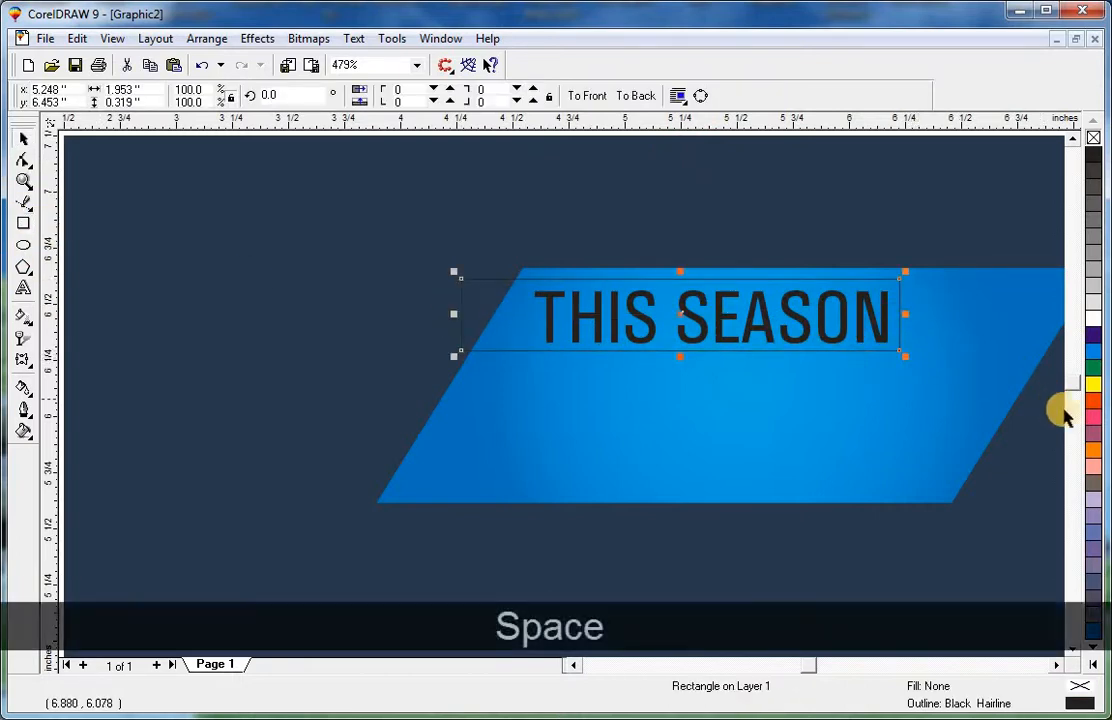
Fill the new rectangle black.
key(F3)
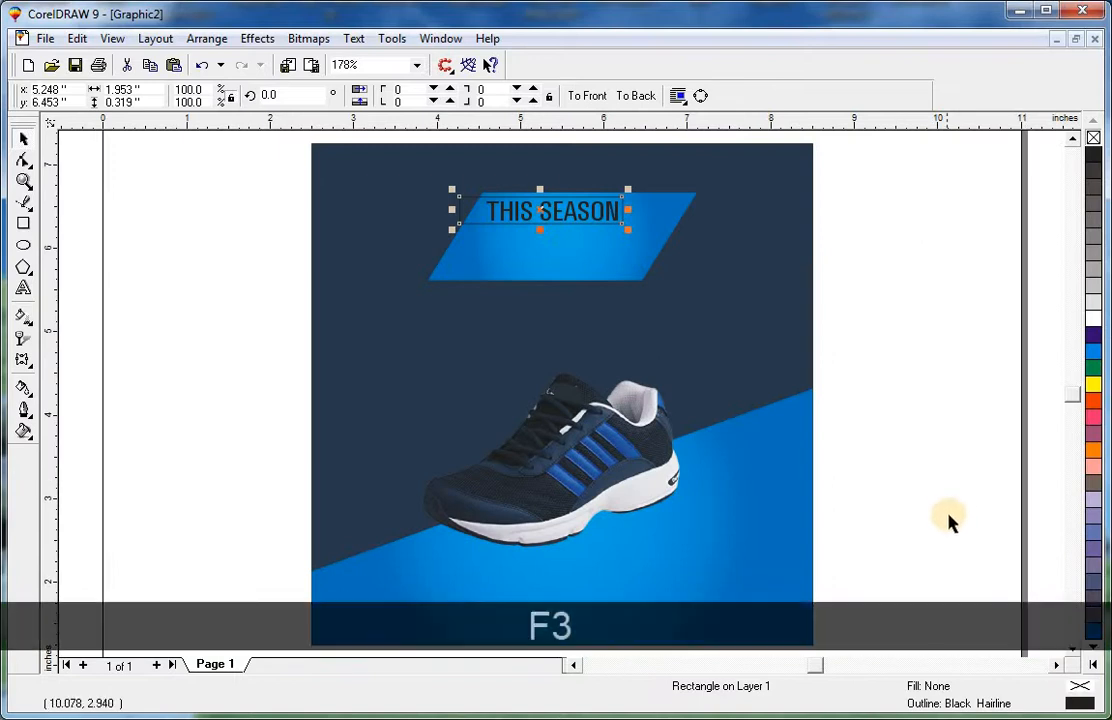
click(1093, 156)
key(Escape)
Convert the black rectangle to curves and shift its top-left node right to slant its left edge.
key(F2)
drag(722, 168, 316, 327)
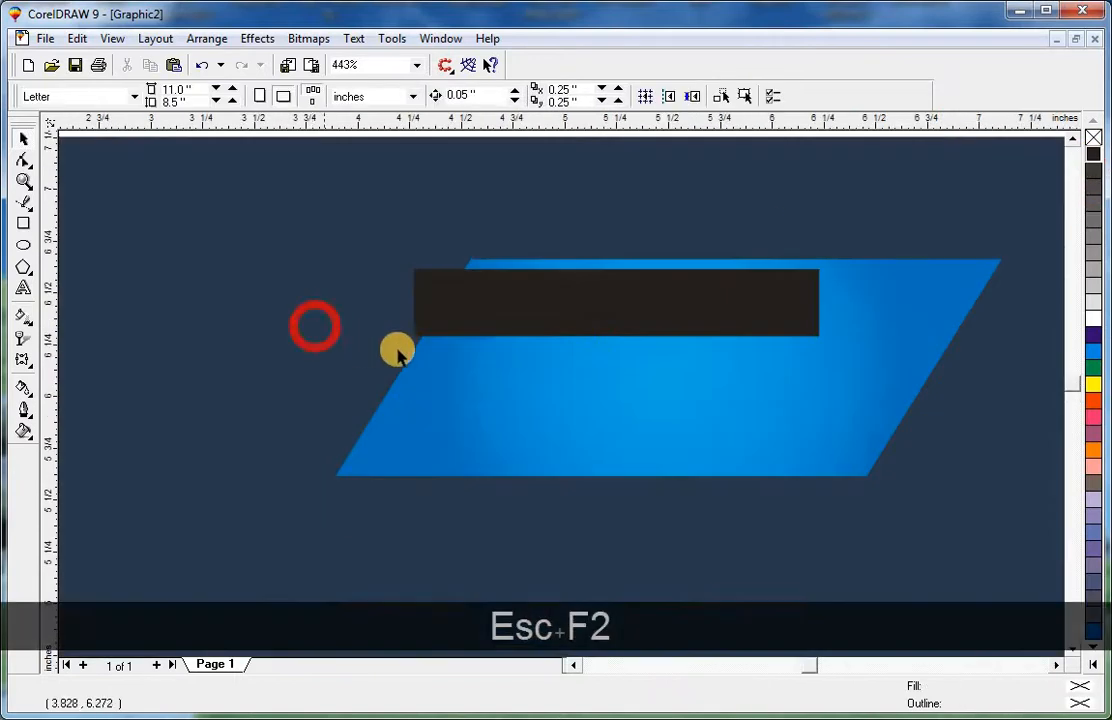
click(509, 298)
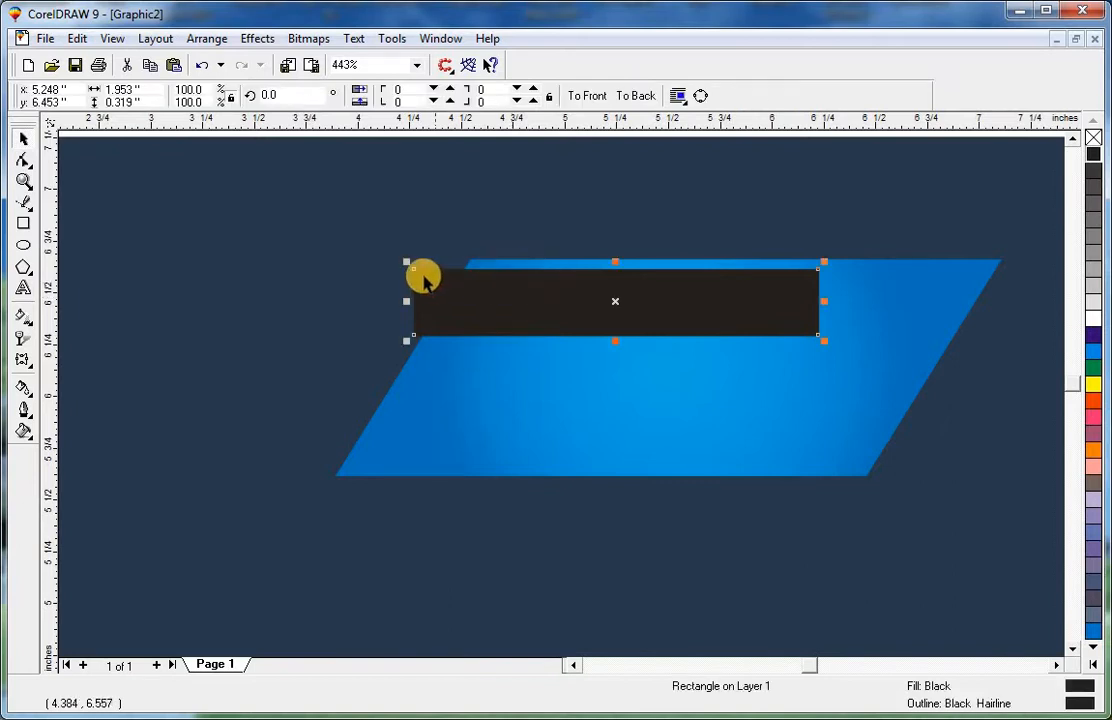
key(ctrl+q)
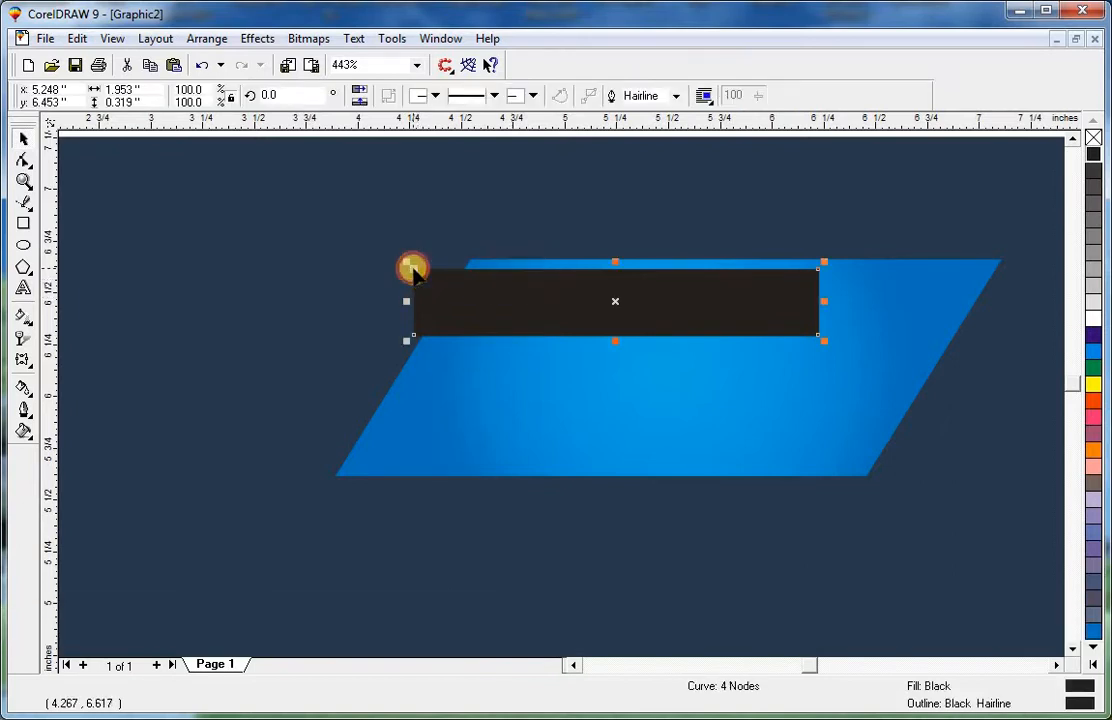
click(23, 160)
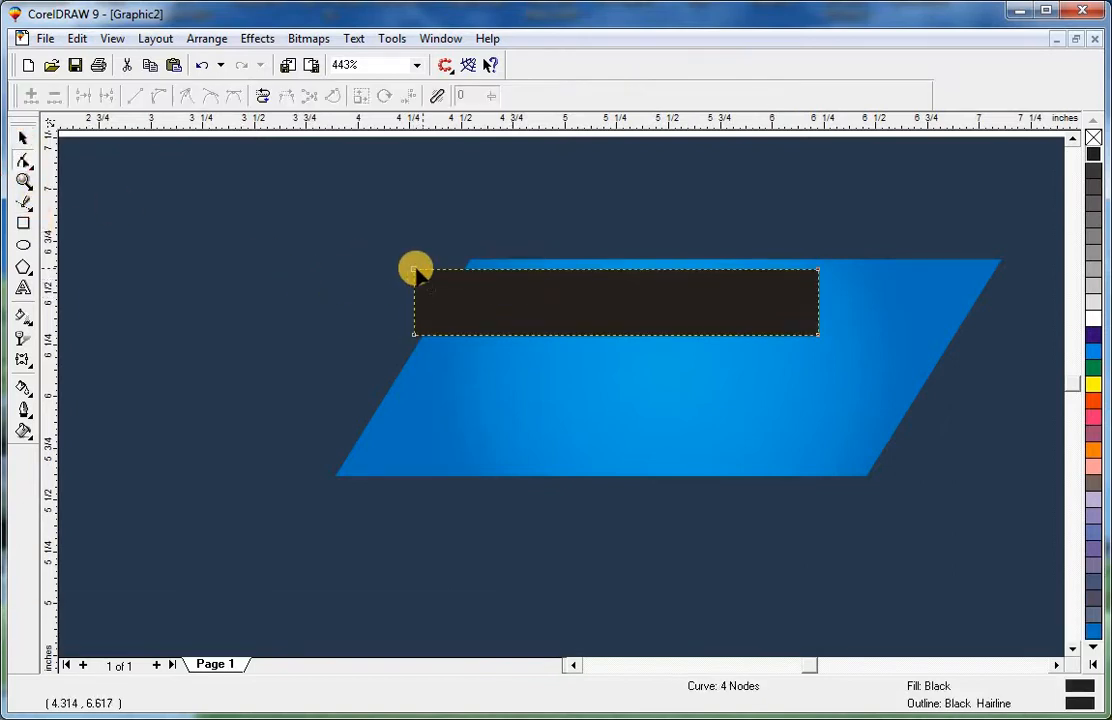
drag(428, 276, 455, 276)
key(ctrl+space)
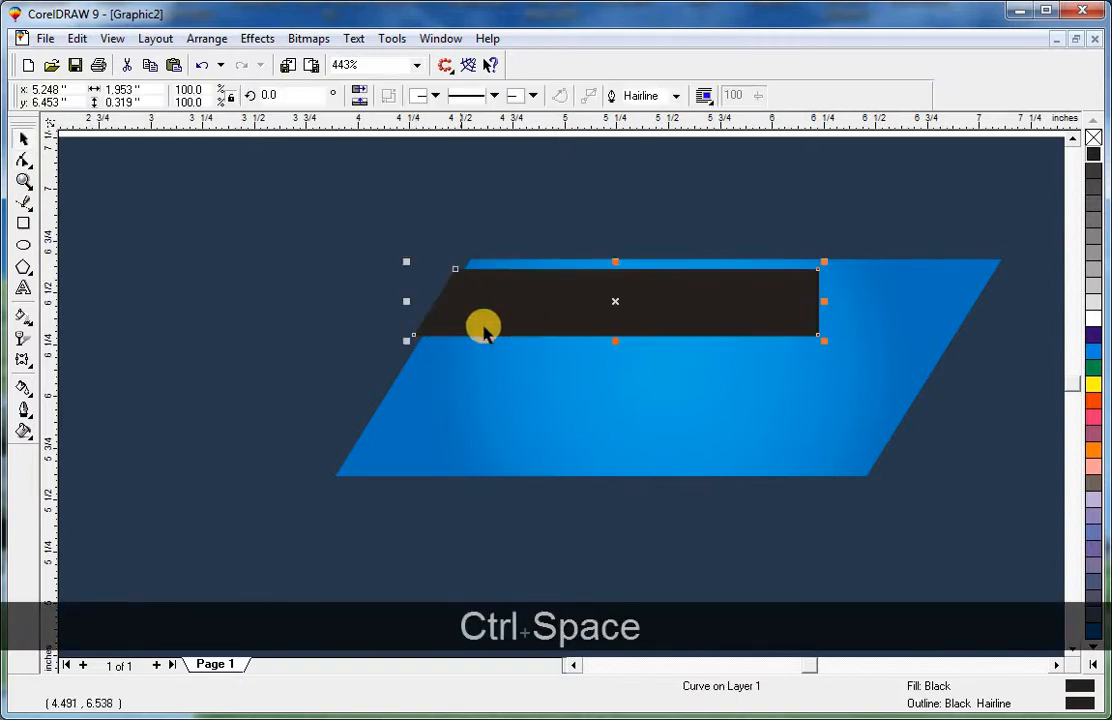
Select the black shape with the parallelogram and background and send them back one level.
key(Escape)
click(491, 328)
shift+click(541, 414)
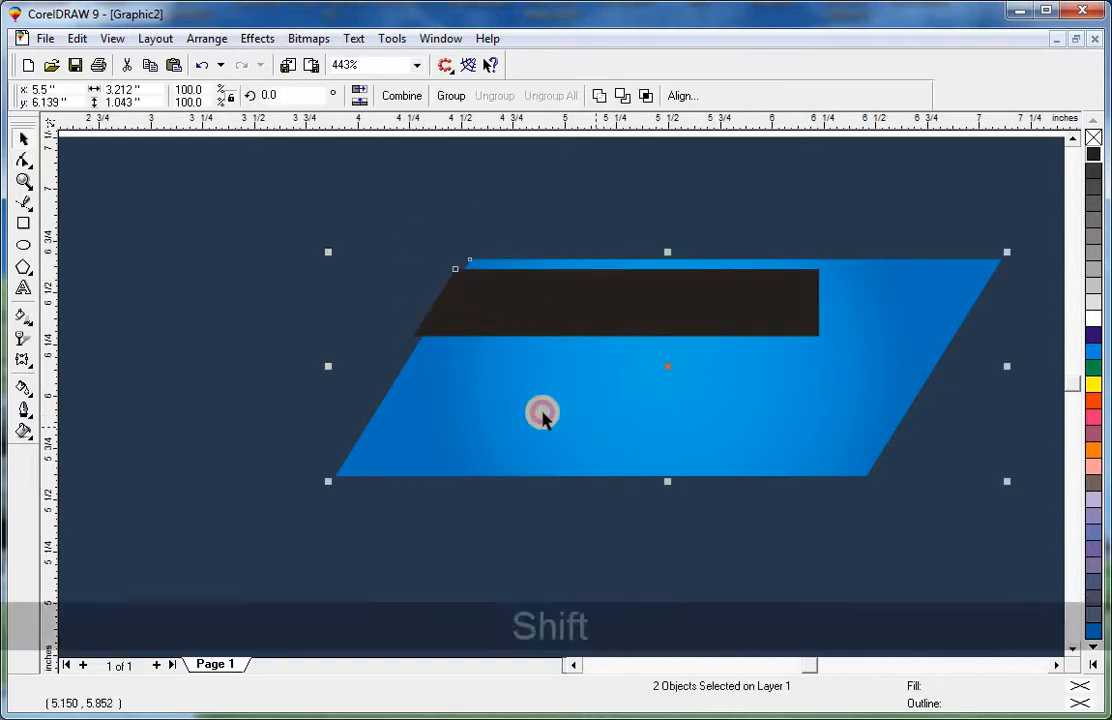
shift+click(241, 248)
key(shift+F2)
key(Page_Down)
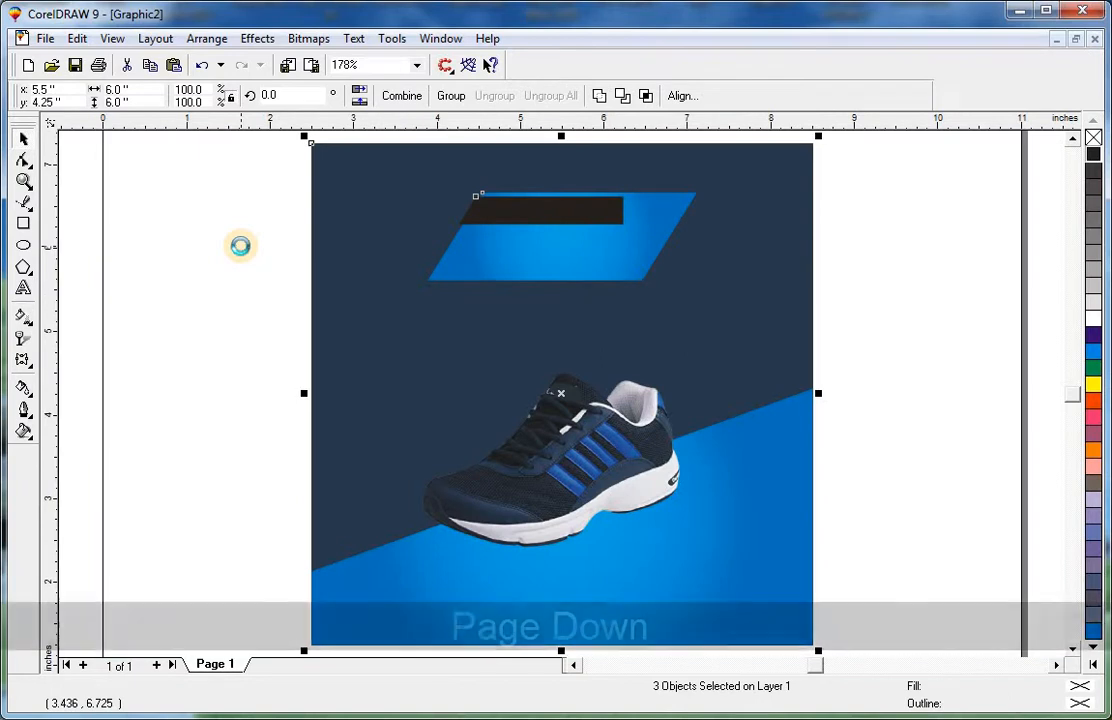
Fill the THIS SEASON text white and nudge it slightly up and left within the black bar.
key(Escape)
click(546, 207)
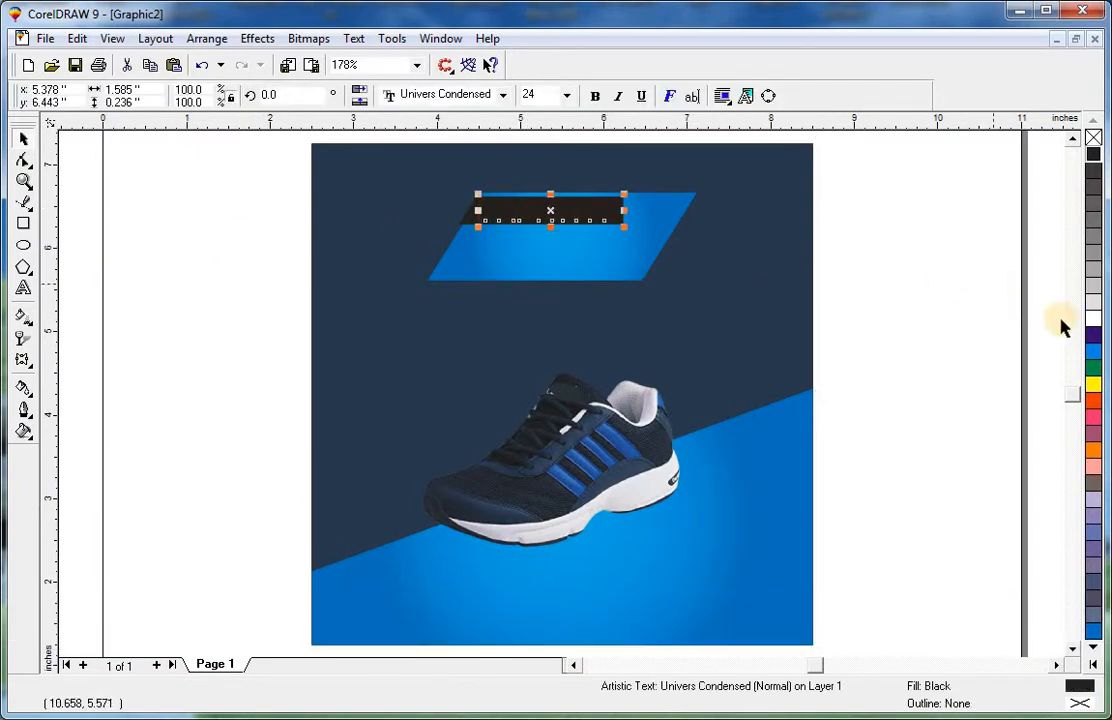
click(1091, 320)
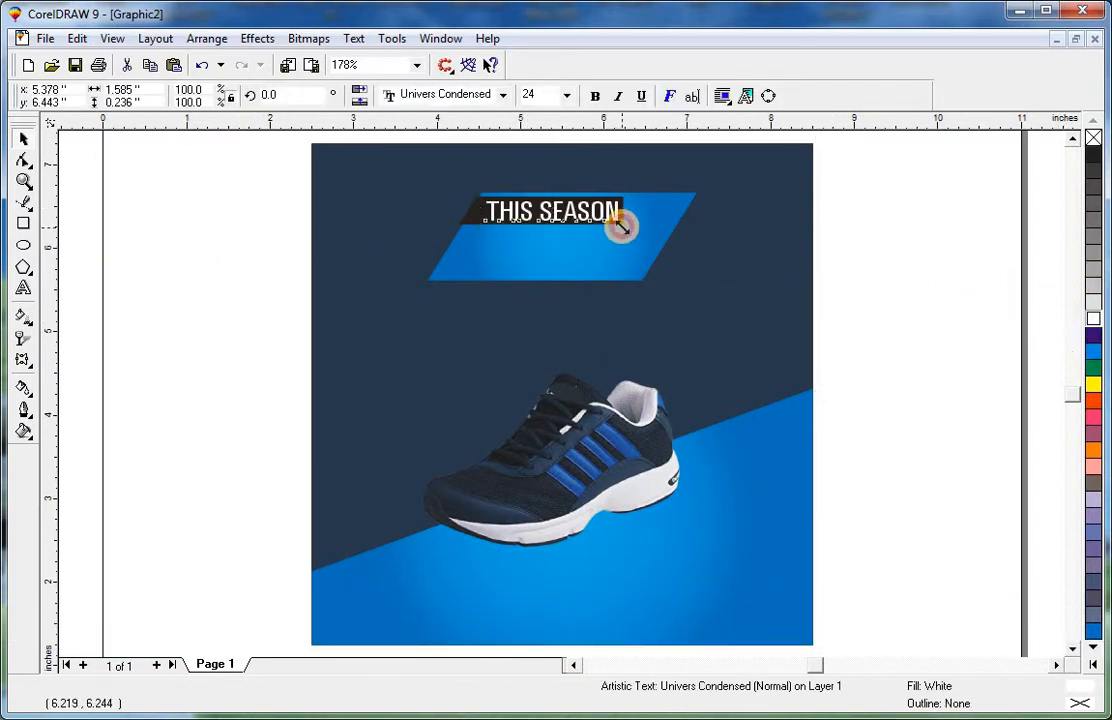
drag(620, 227, 613, 222)
key(Escape)
Zoom in on the banner, duplicate the blue parallelogram slightly up and left, and fill the copy white.
key(F2)
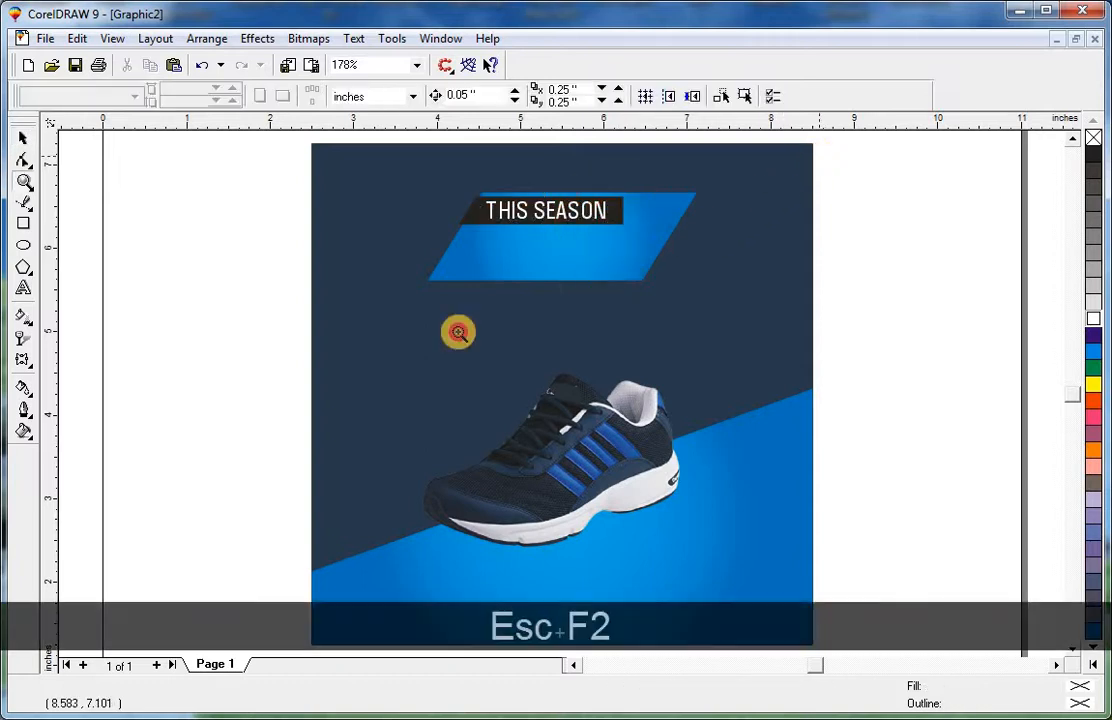
drag(260, 388, 303, 388)
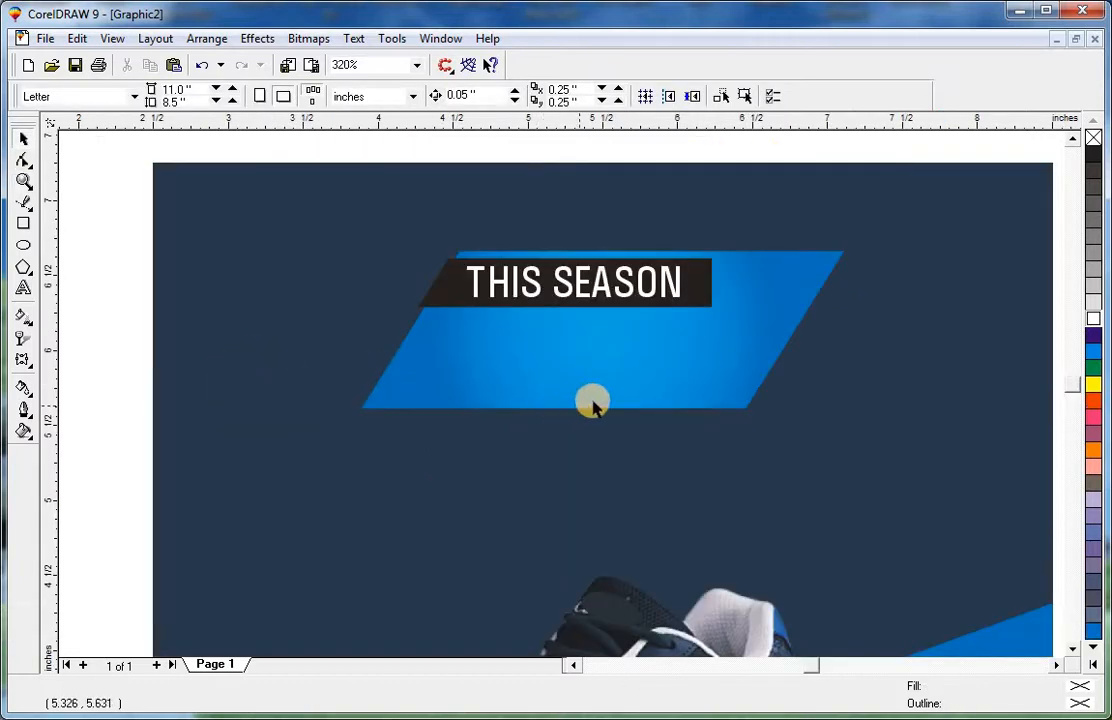
click(723, 393)
key(Escape)
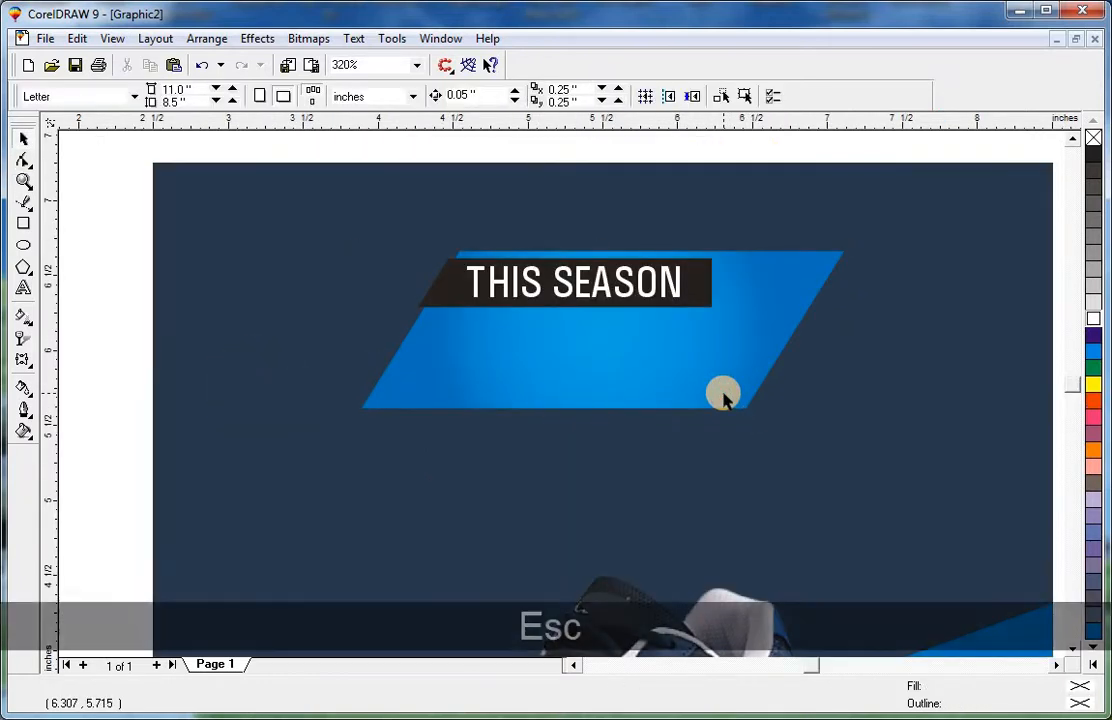
click(723, 393)
key(Escape)
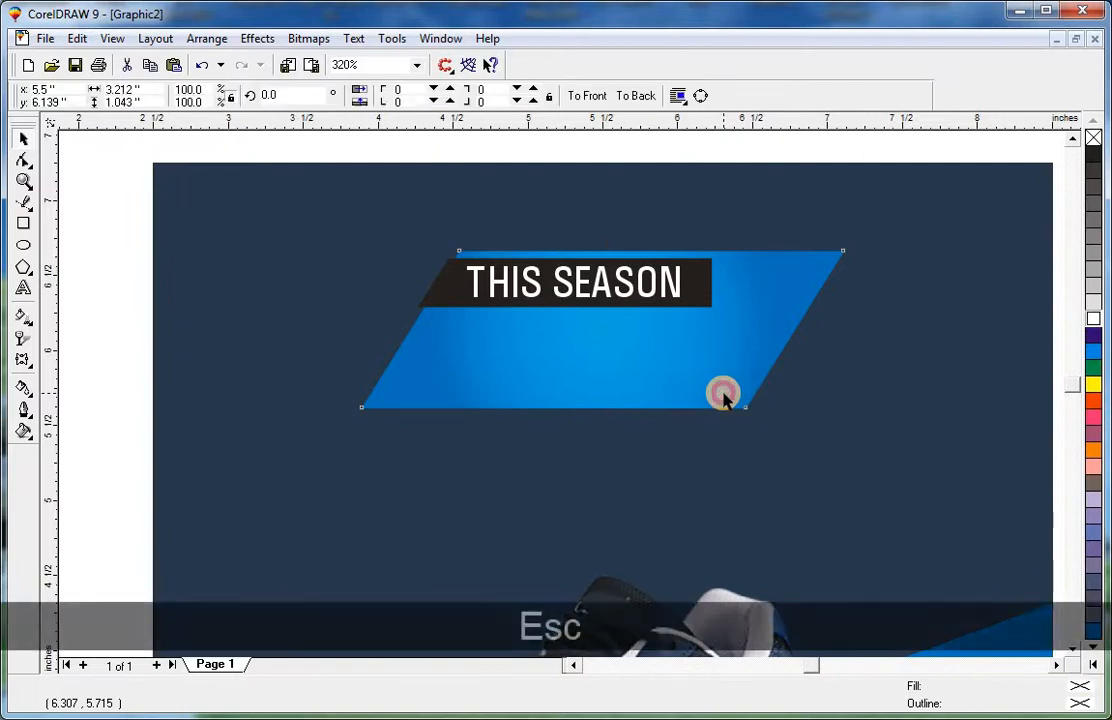
click(723, 393)
mouse_move(723, 393)
mouse_down()
mouse_move(712, 373)
mouse_move(716, 388)
mouse_up()
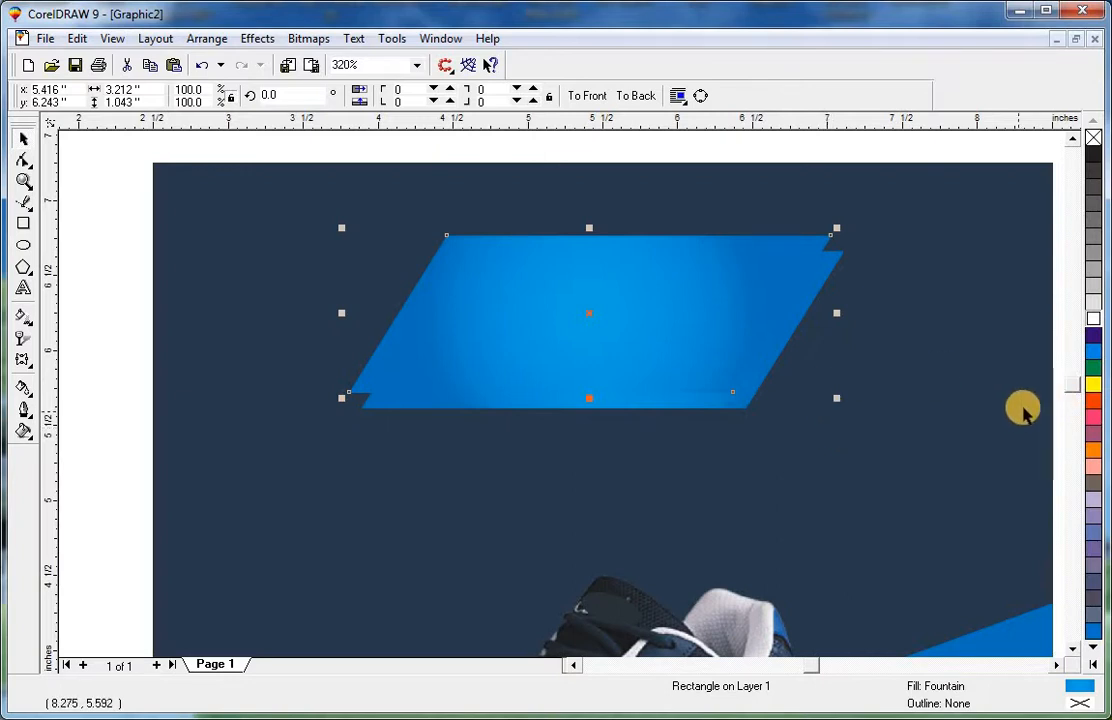
click(1093, 318)
Select the white copy with the background and send them to the back, behind the blue banner.
shift+click(869, 347)
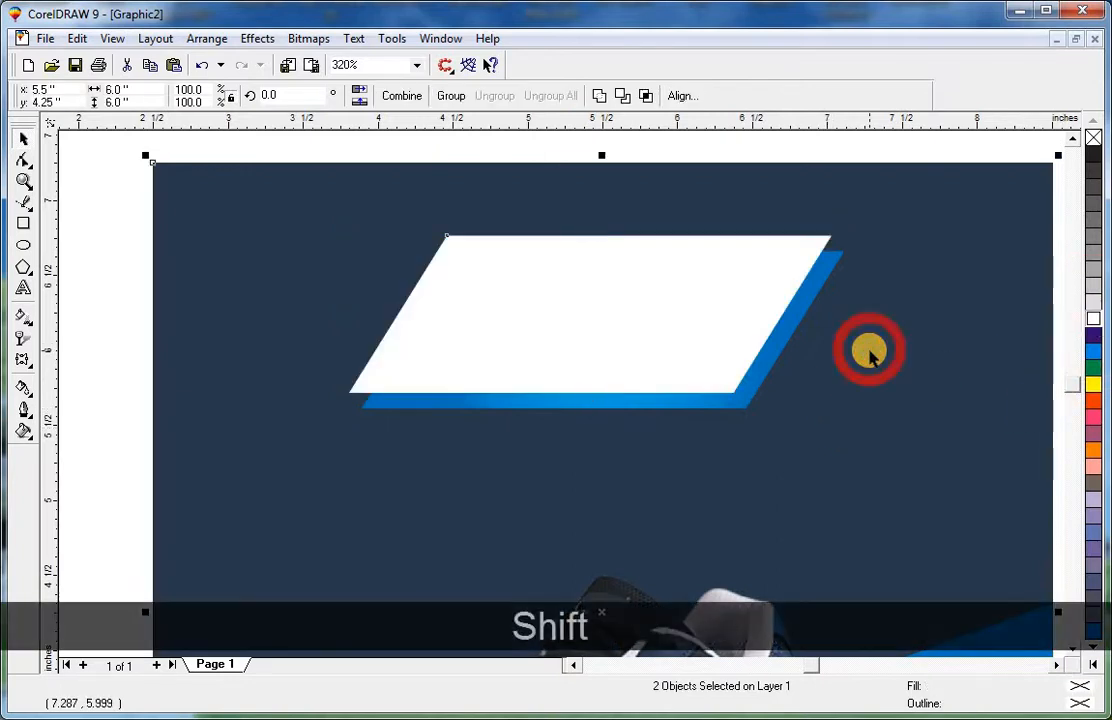
key(shift+Page_Down)
click(856, 144)
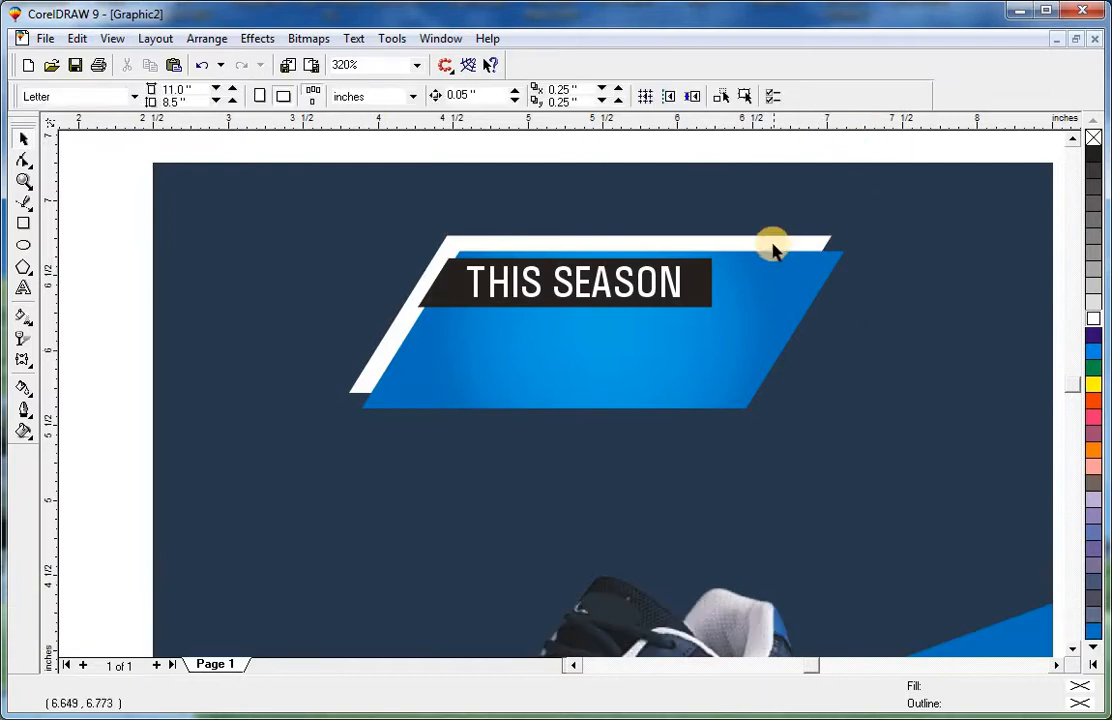
Reshape the white backing shape with the Shape tool, adding a pointed tab along its top edge.
click(773, 246)
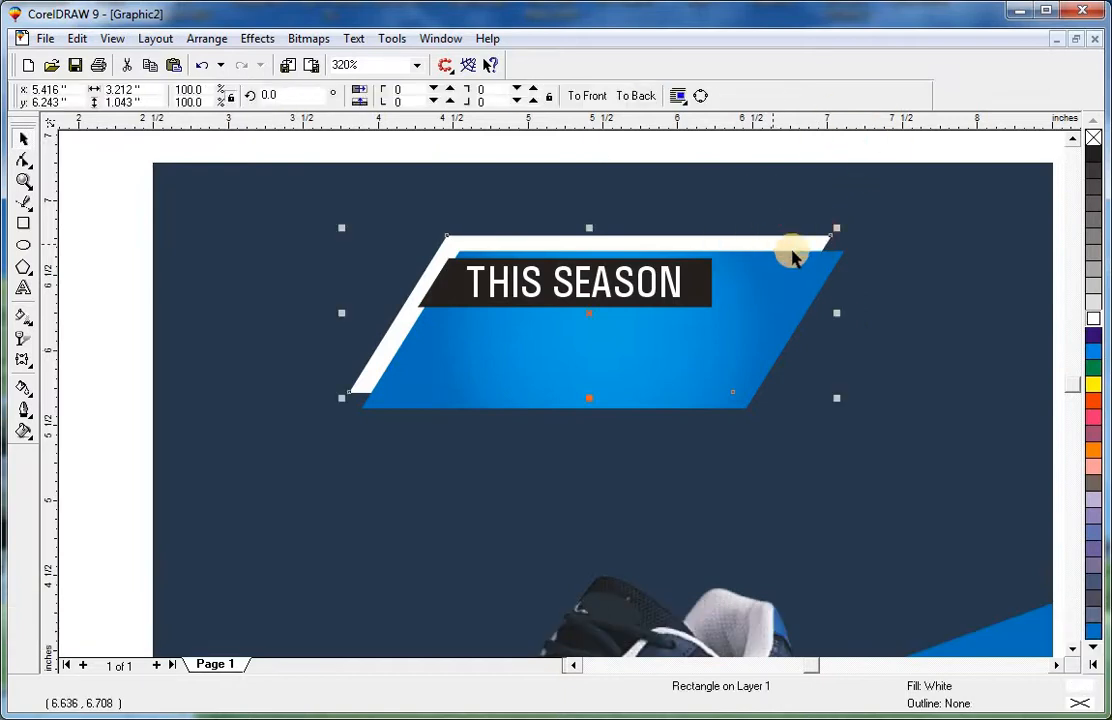
click(24, 160)
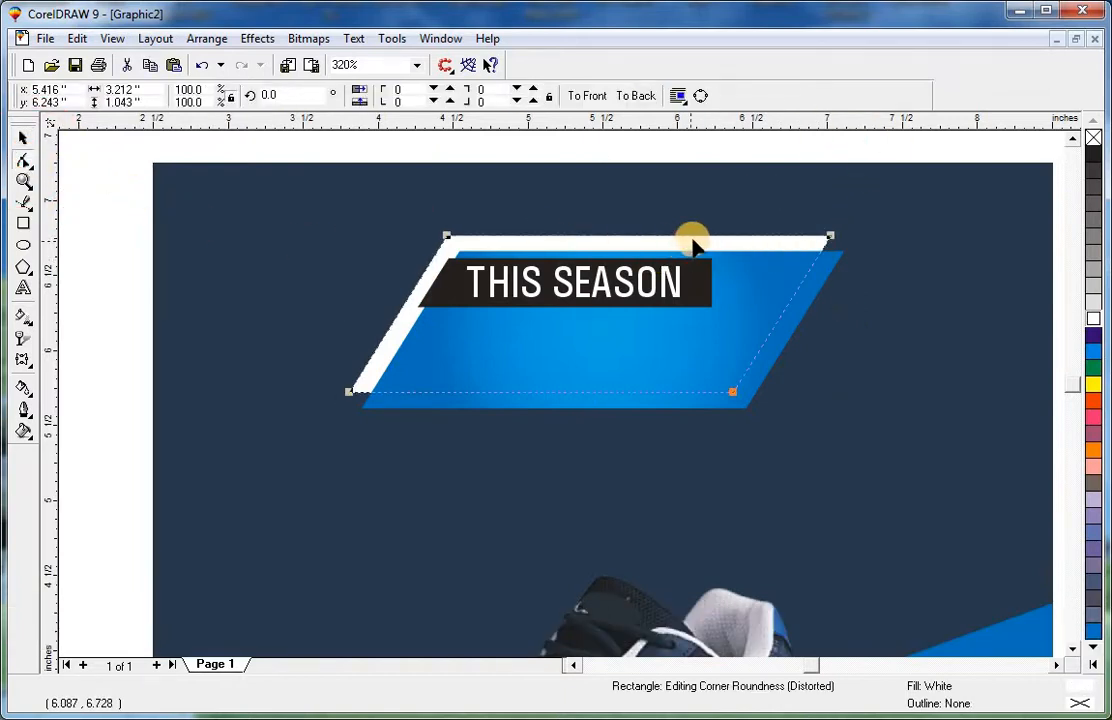
key(Escape)
ctrl+click(428, 247)
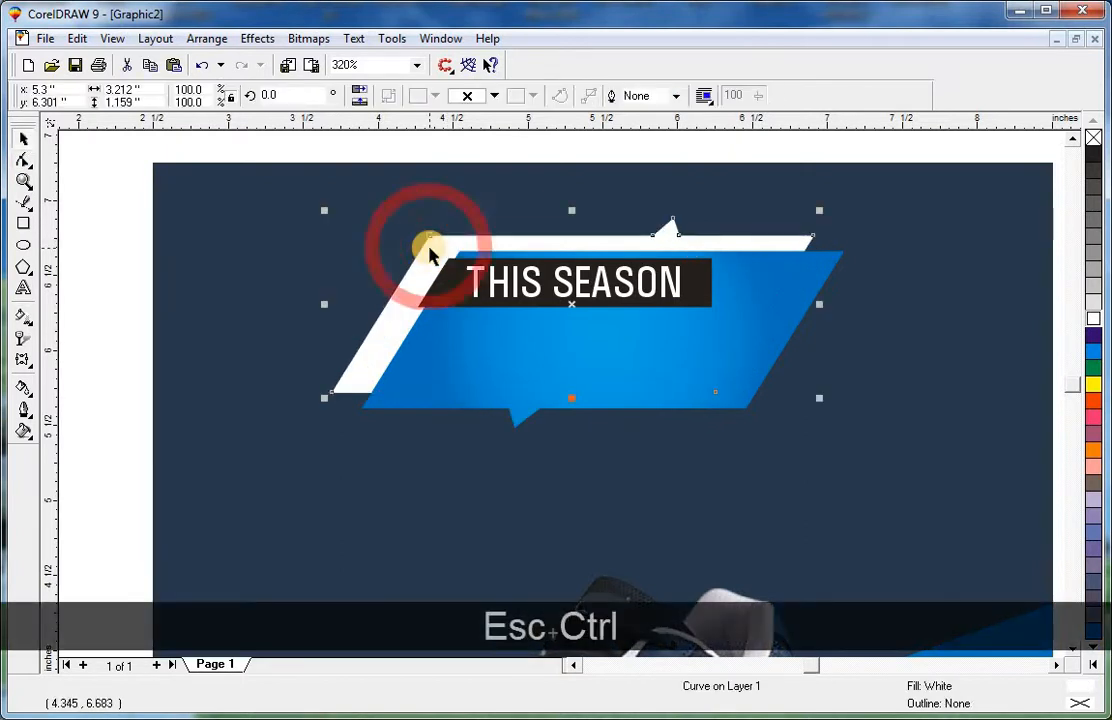
key(Escape)
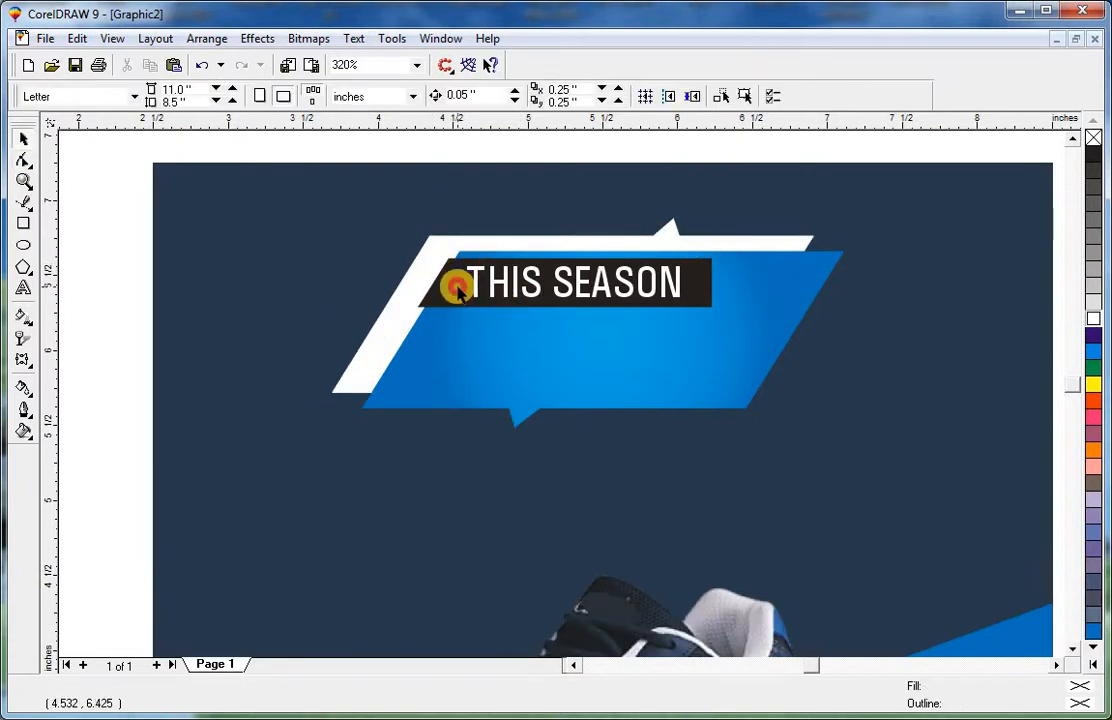
Copy the black bar onto the lower right edge of the blue banner.
drag(457, 288, 642, 396)
key(Escape)
right_click(642, 396)
Move the top black bar left and pull its upper-right node outward to lengthen its slanted right end.
key(F2)
drag(878, 192, 341, 410)
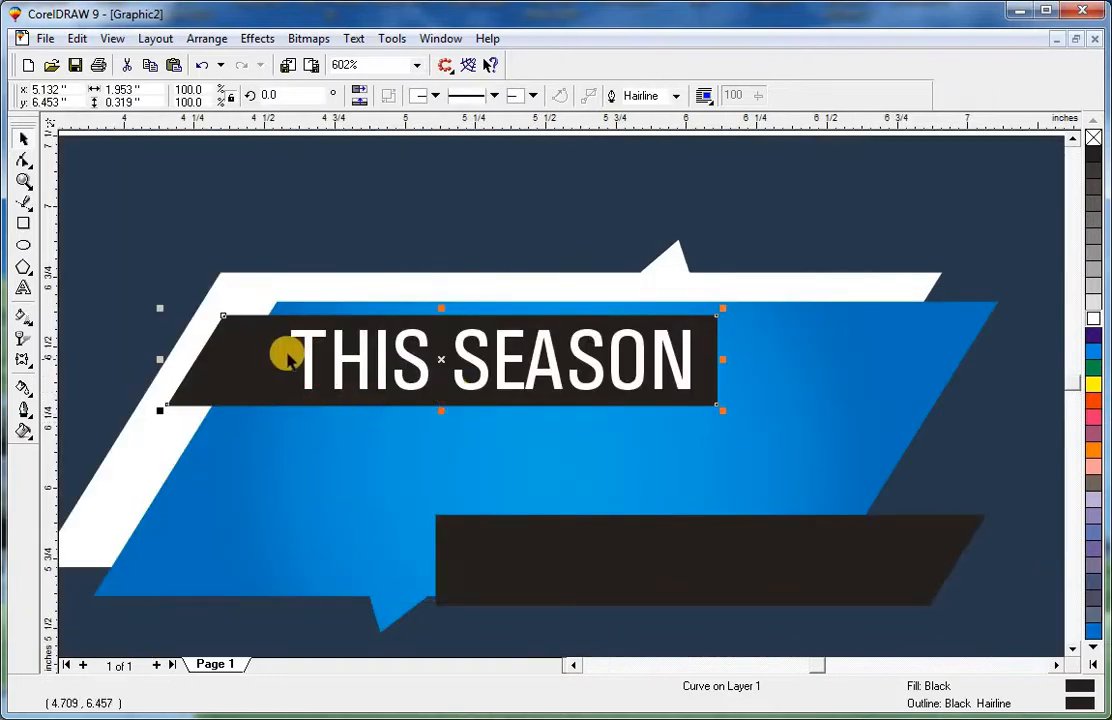
key(Escape)
drag(248, 347, 211, 342)
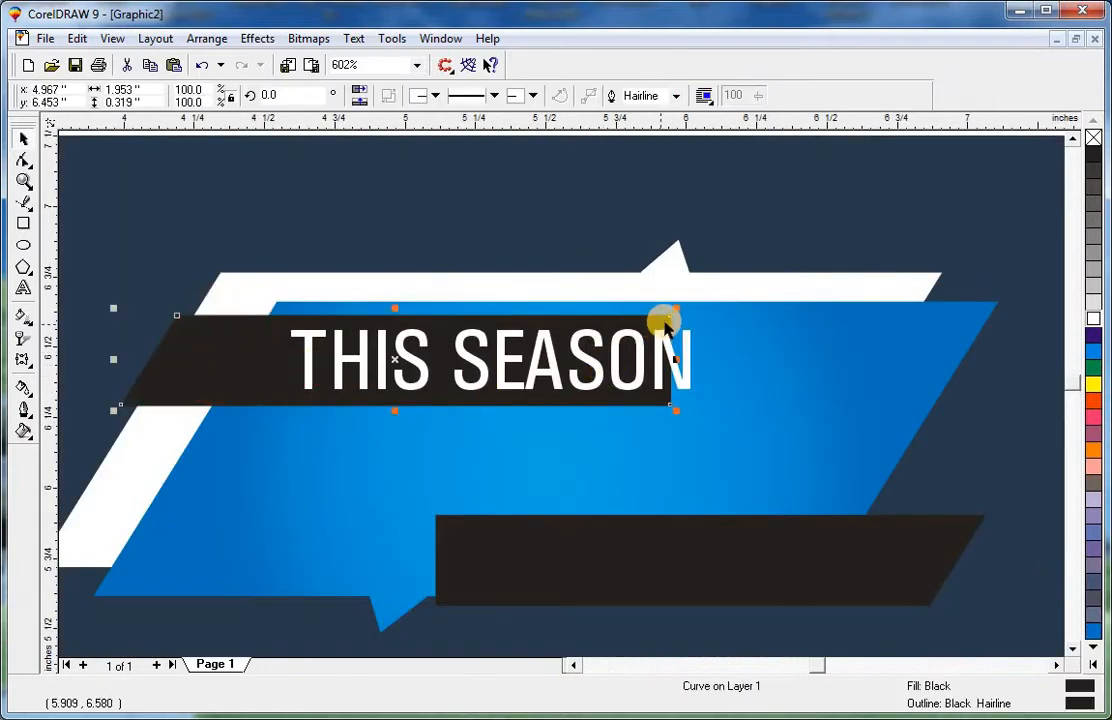
key(ctrl+q)
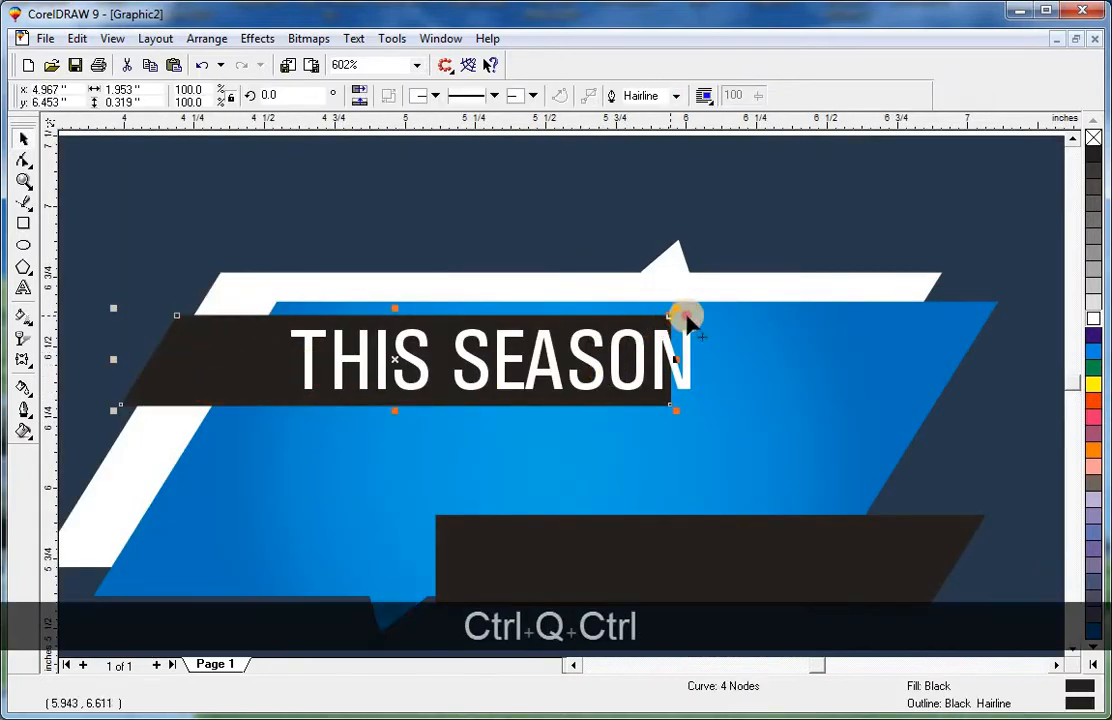
drag(712, 318, 726, 316)
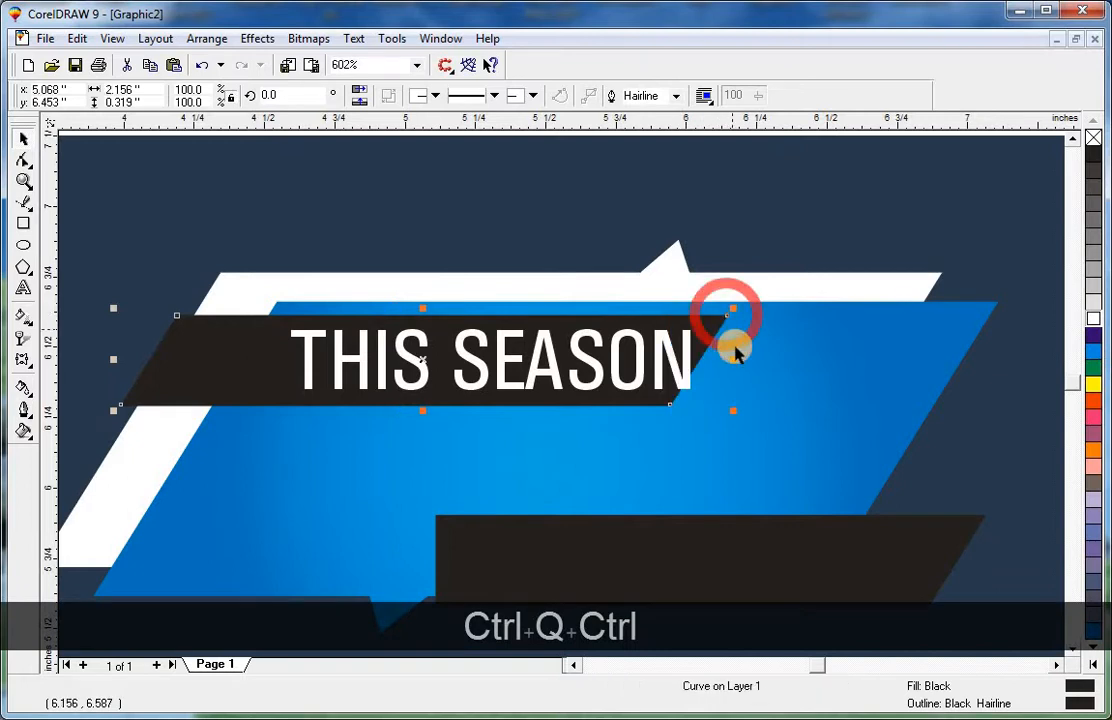
key(Escape)
Move the THIS SEASON text left and set its font size to 18 pt.
drag(678, 375, 631, 372)
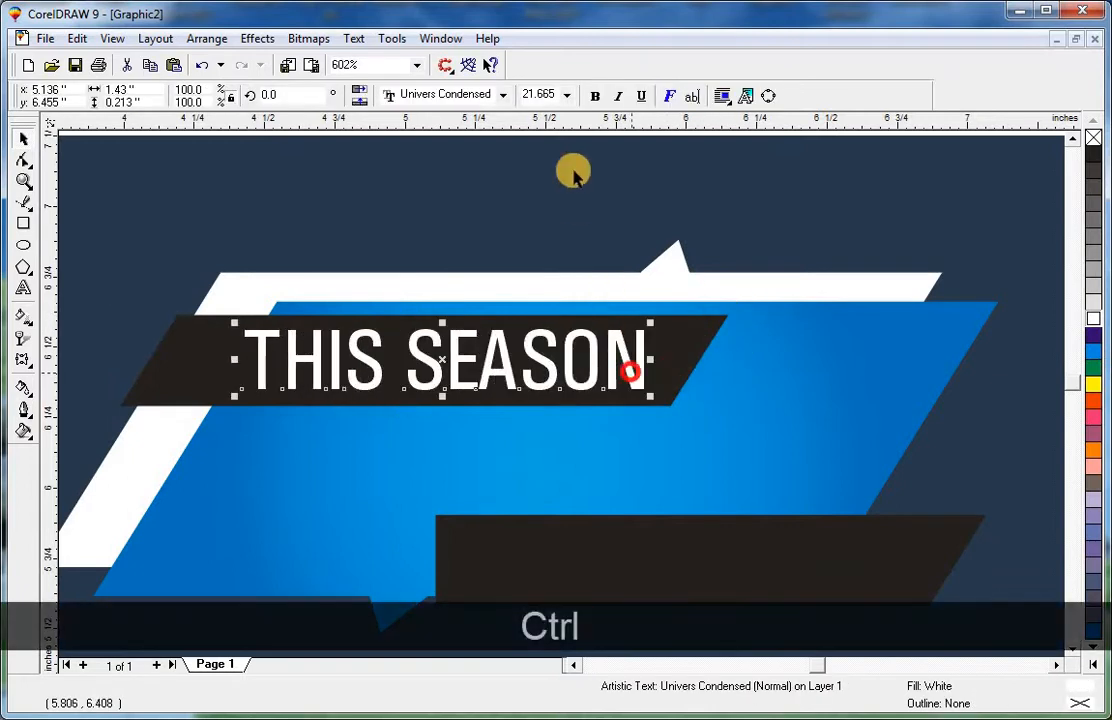
click(566, 95)
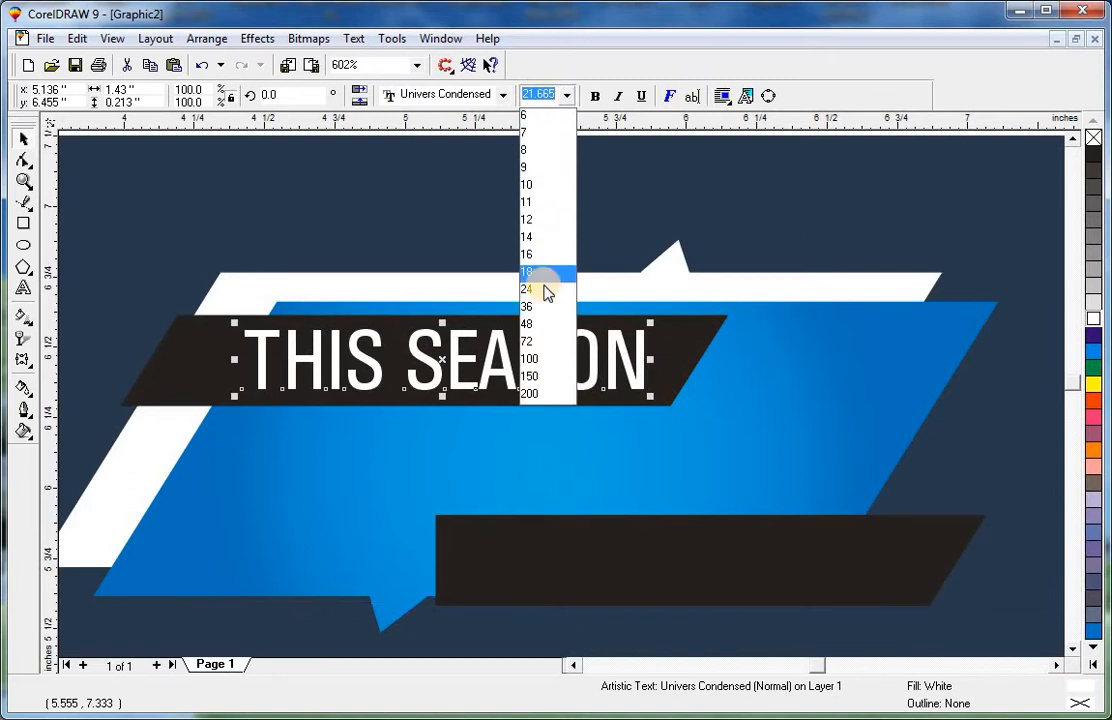
click(543, 288)
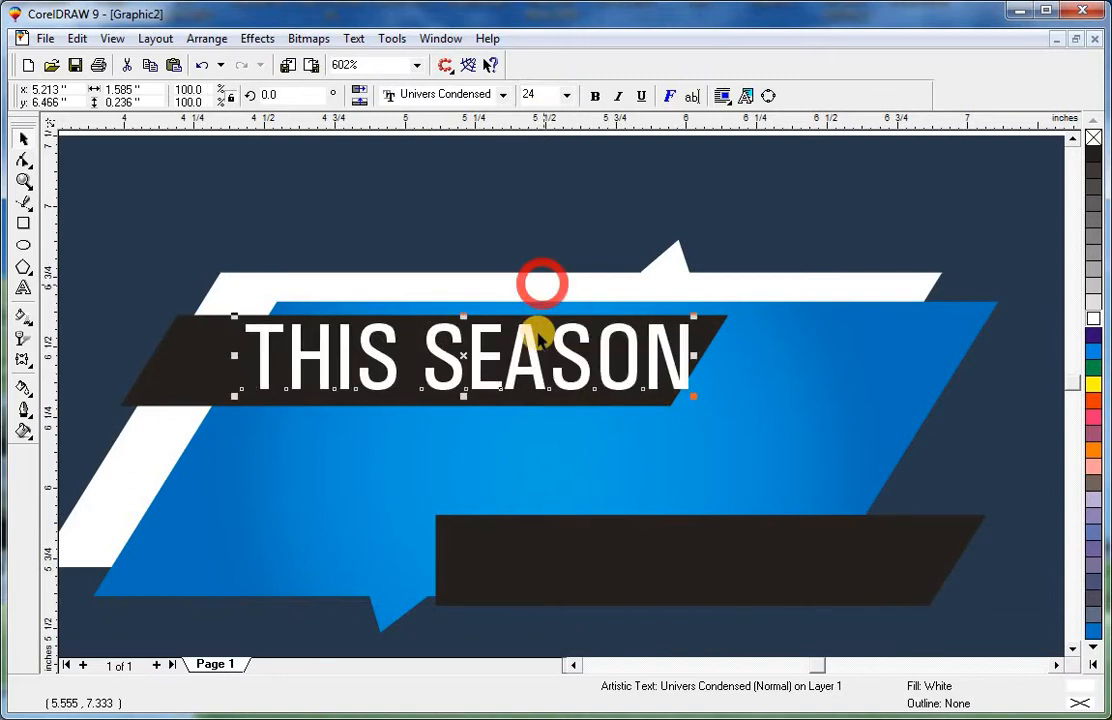
double_click(553, 94)
click(566, 95)
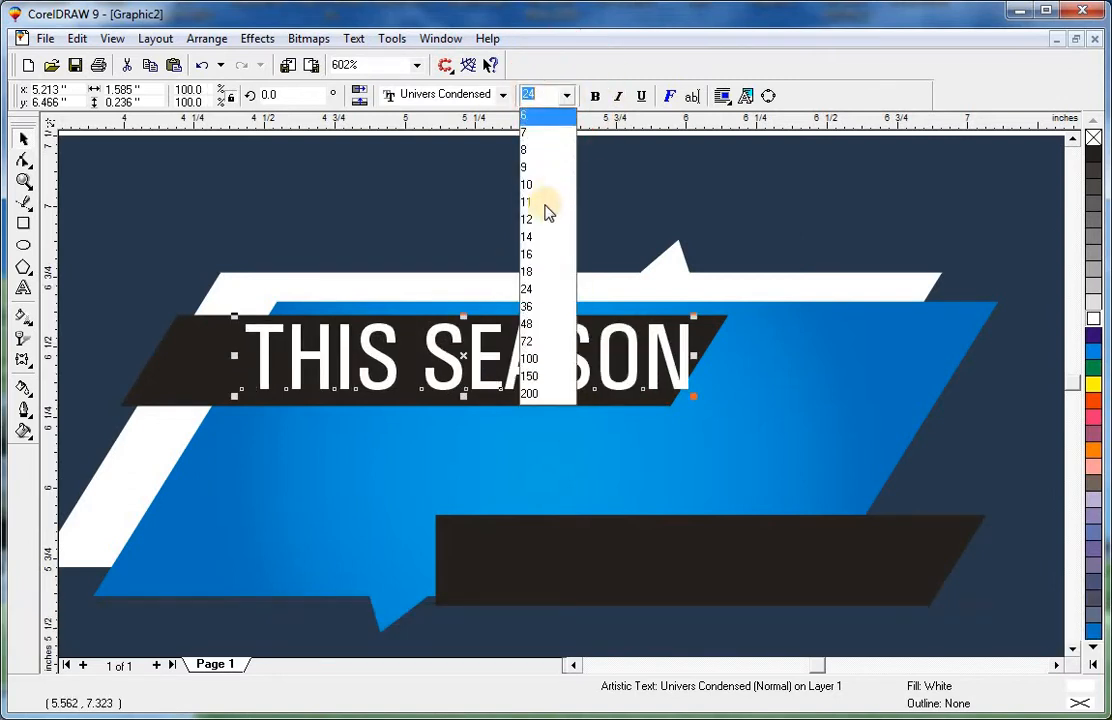
click(541, 274)
key(Escape)
Nudge the lower black bar slightly upward.
click(738, 310)
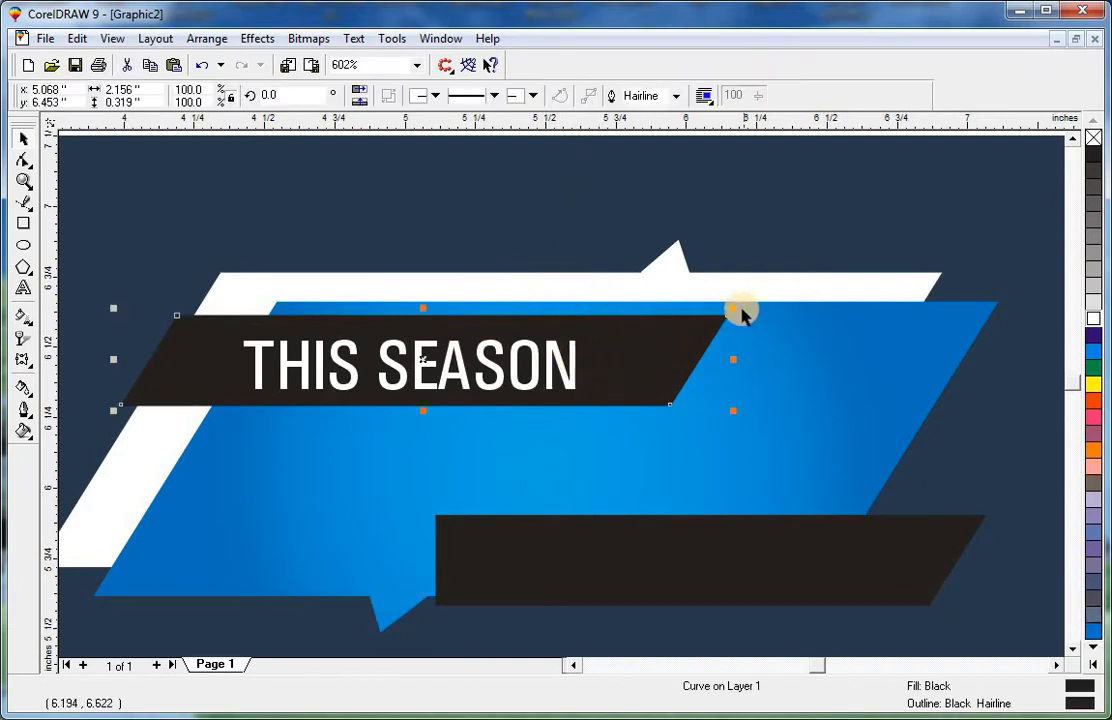
key(Escape)
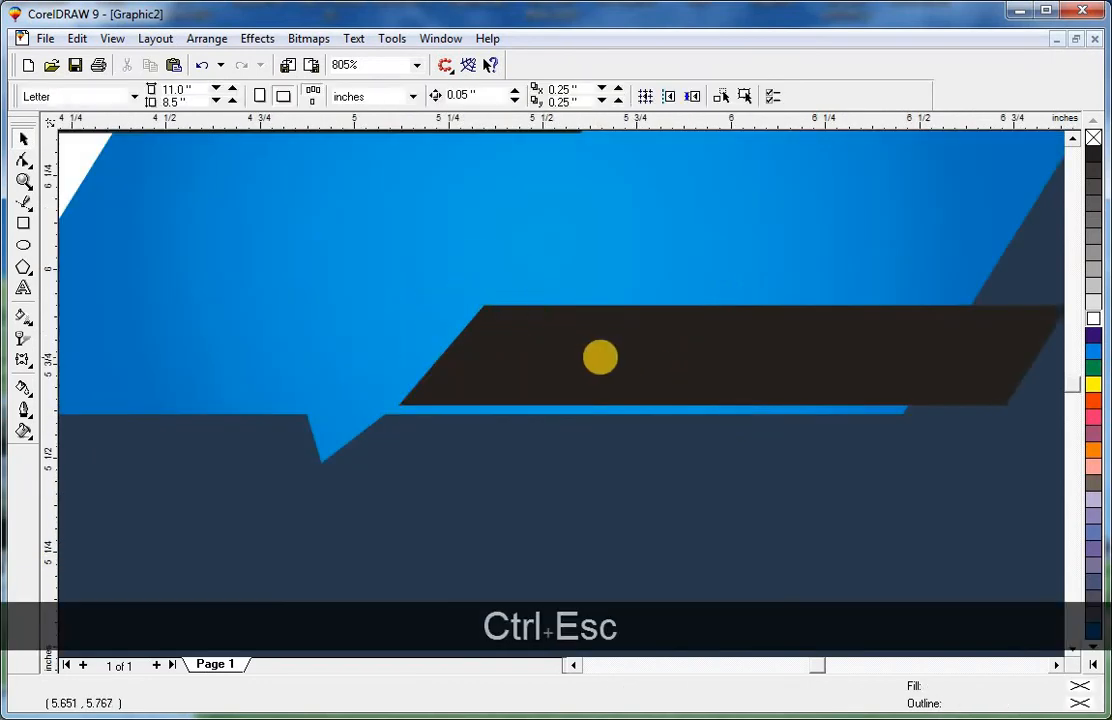
click(599, 356)
key(F3)
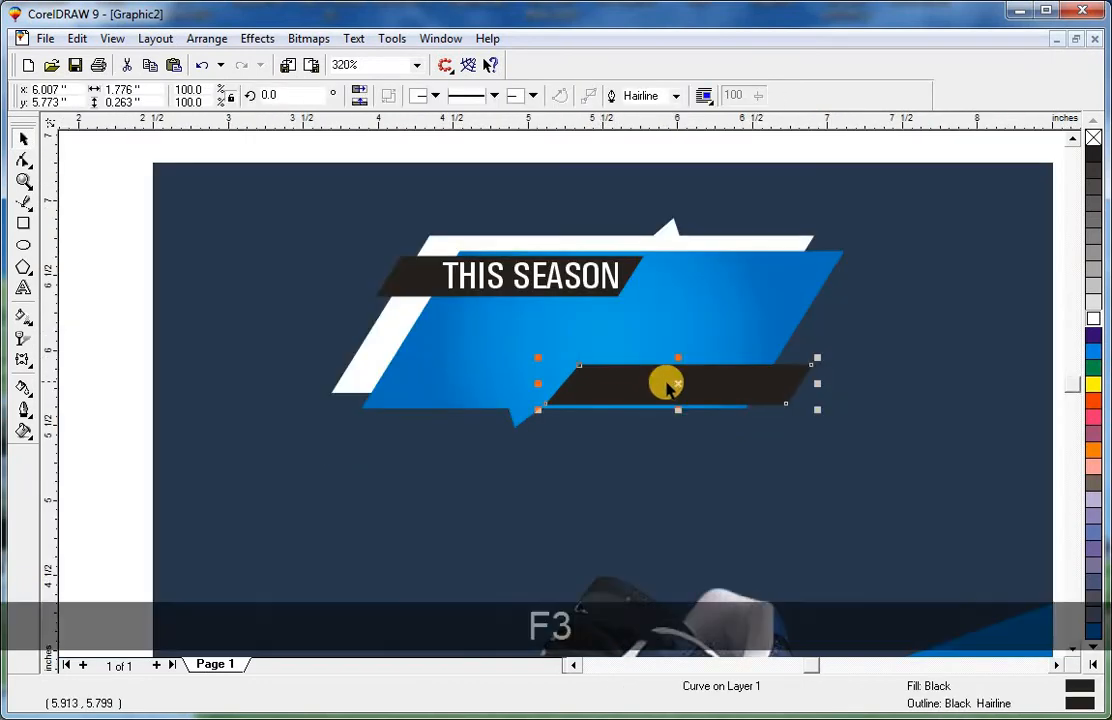
click(666, 384)
drag(666, 379, 665, 376)
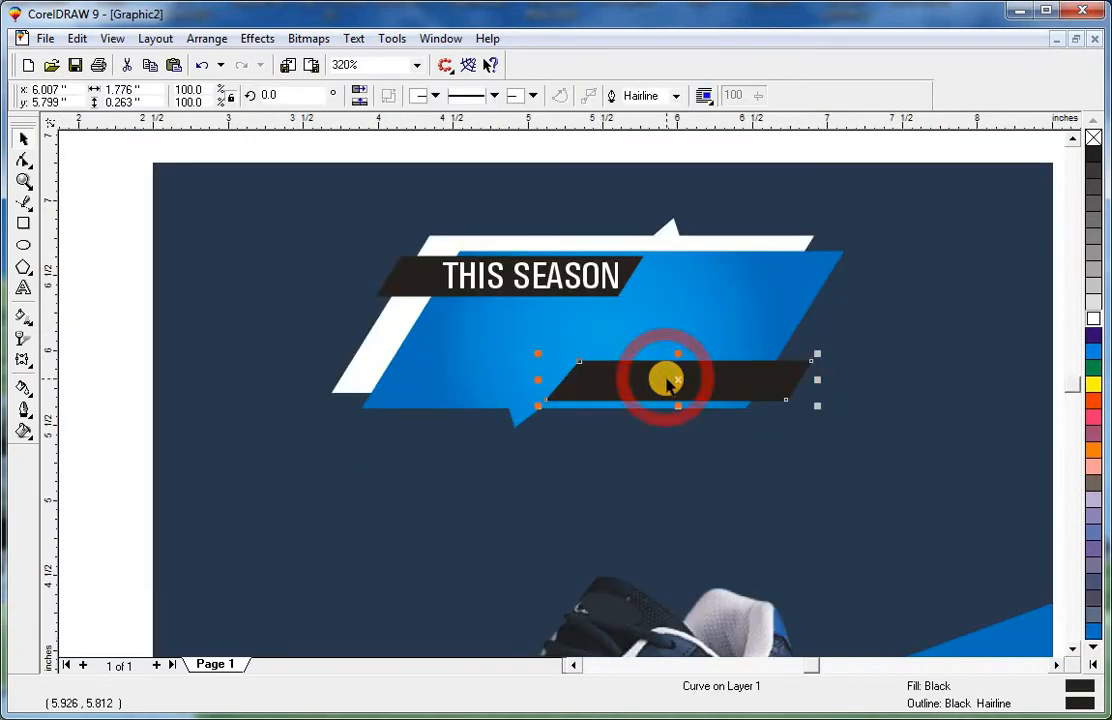
key(Escape)
Move the Only 109$ text from beside the page onto the lower black bar and bring it to the front.
key(F3)
key(F3)
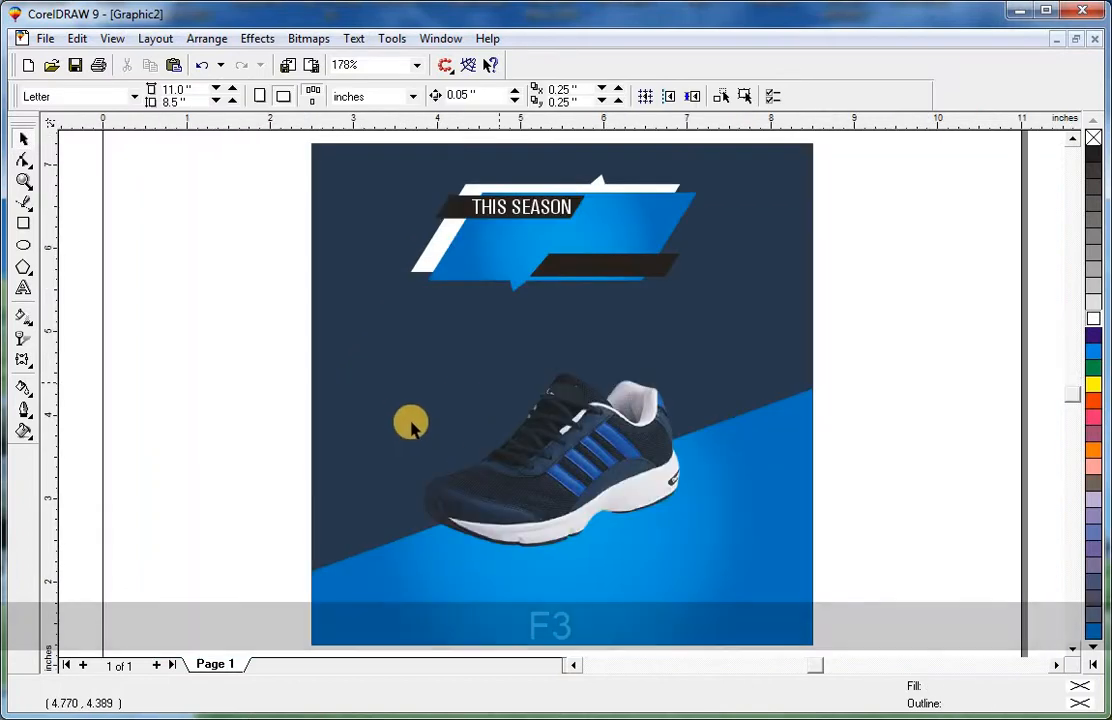
key(F3)
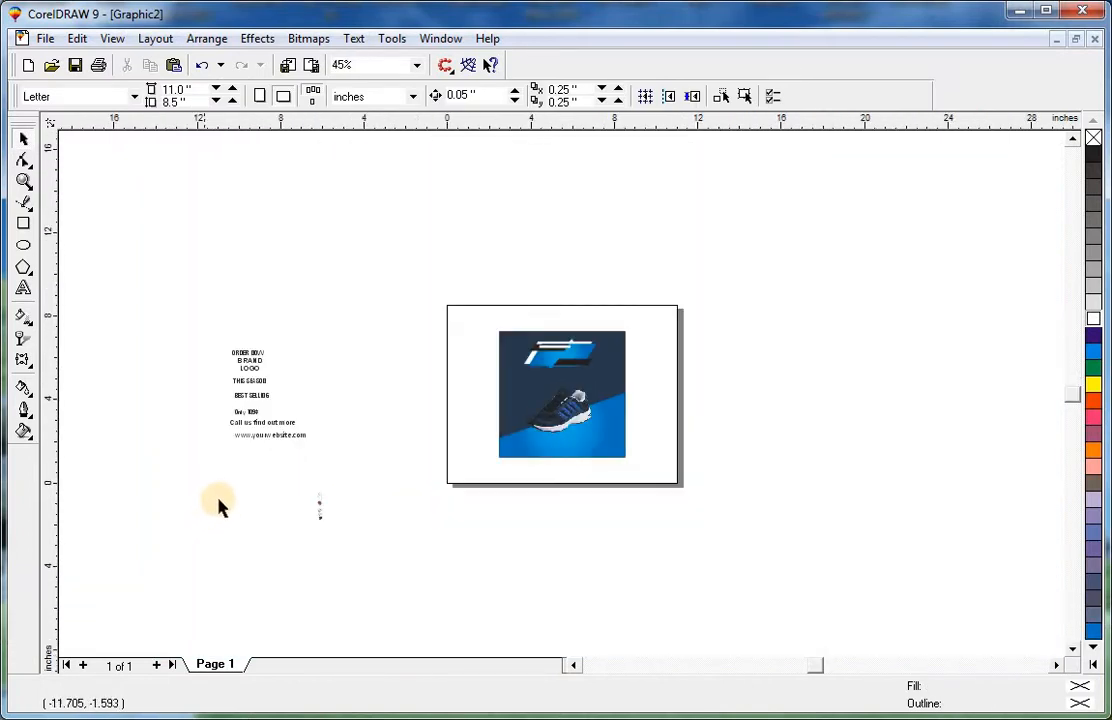
click(283, 410)
drag(276, 402, 448, 390)
shift+click(625, 368)
key(shift+F2)
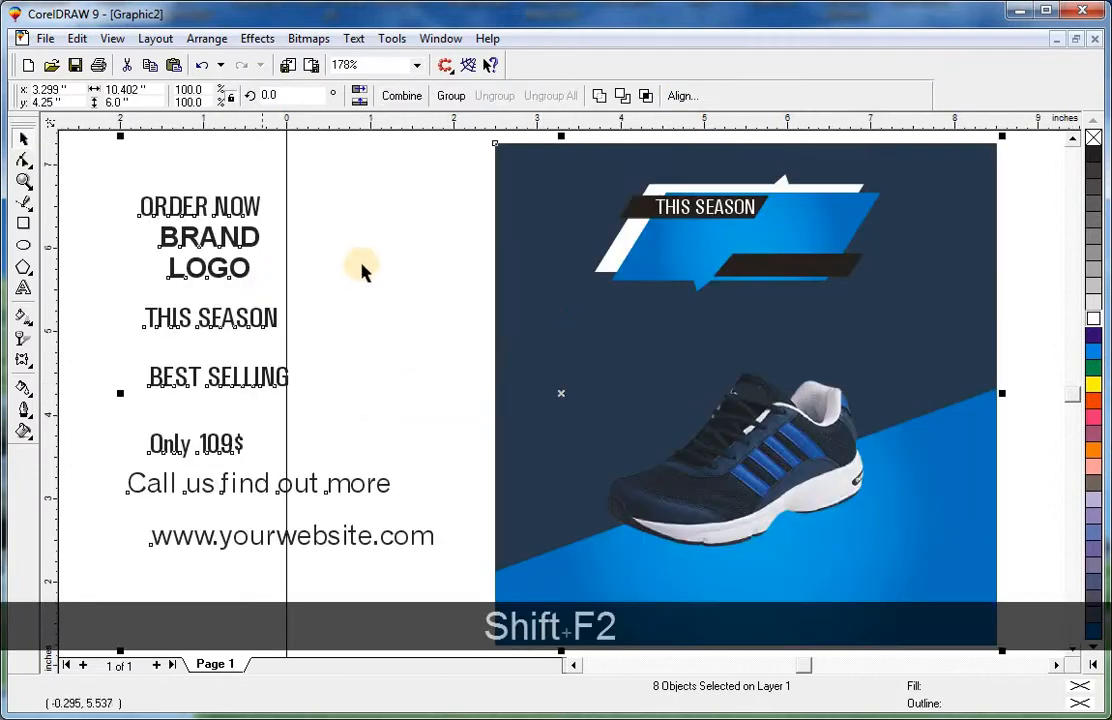
click(359, 258)
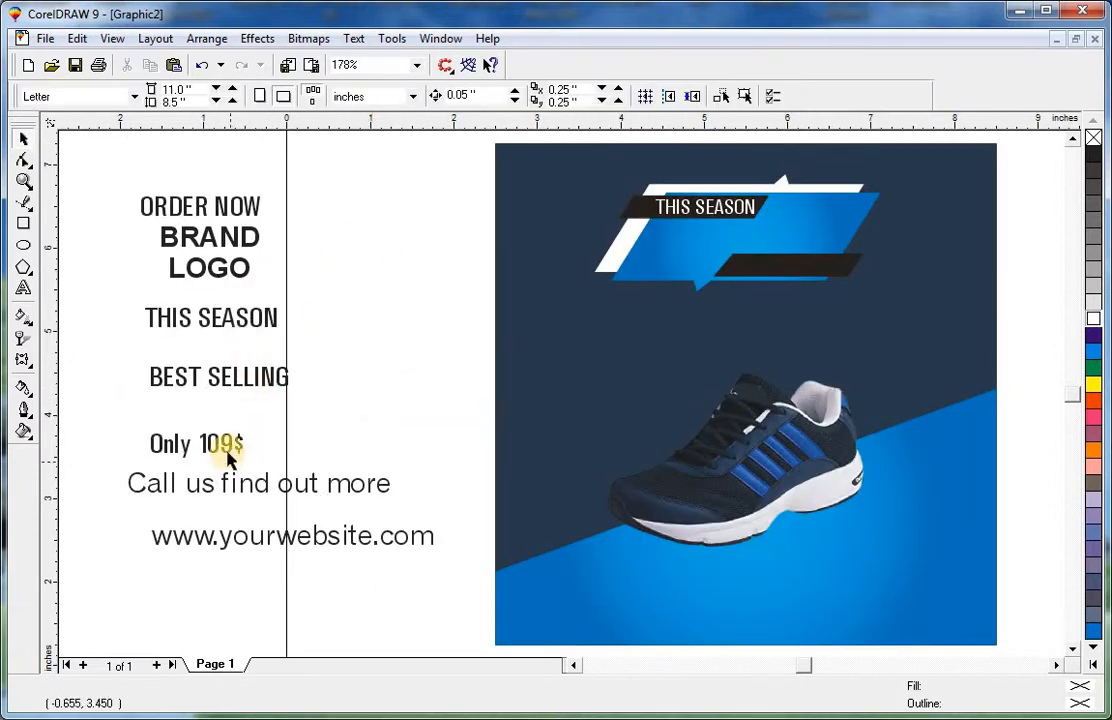
drag(226, 448, 815, 270)
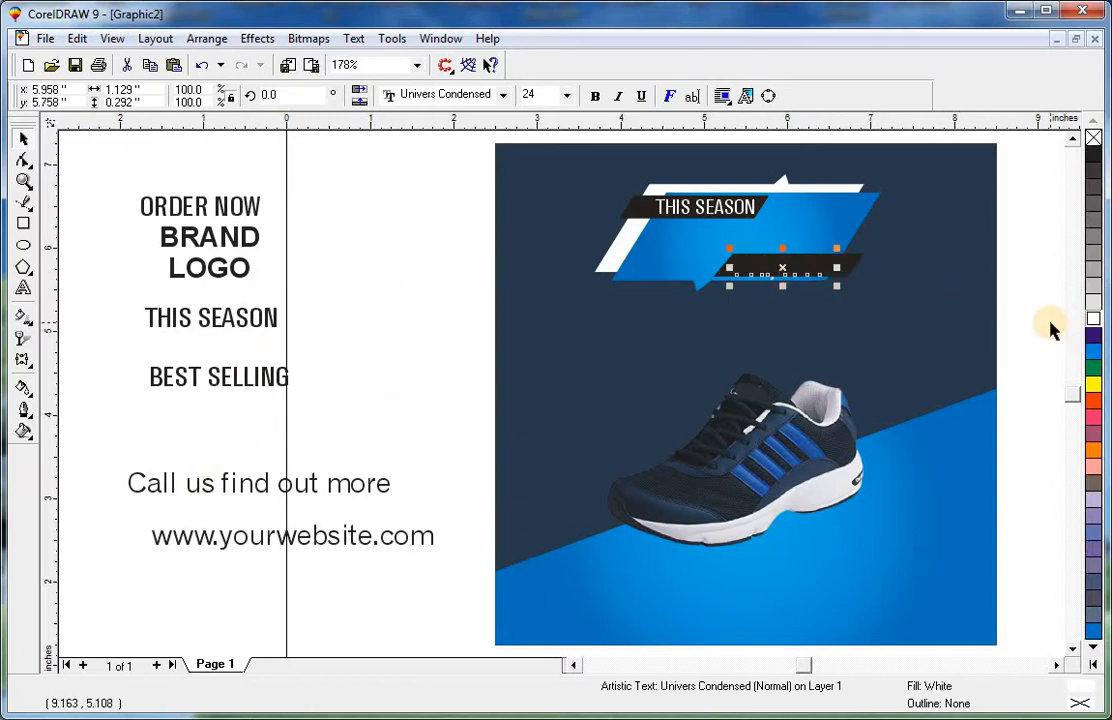
key(shift+Page_Up)
shift+click(955, 343)
Change the Only 109$ text's font to Arial.
key(shift+F2)
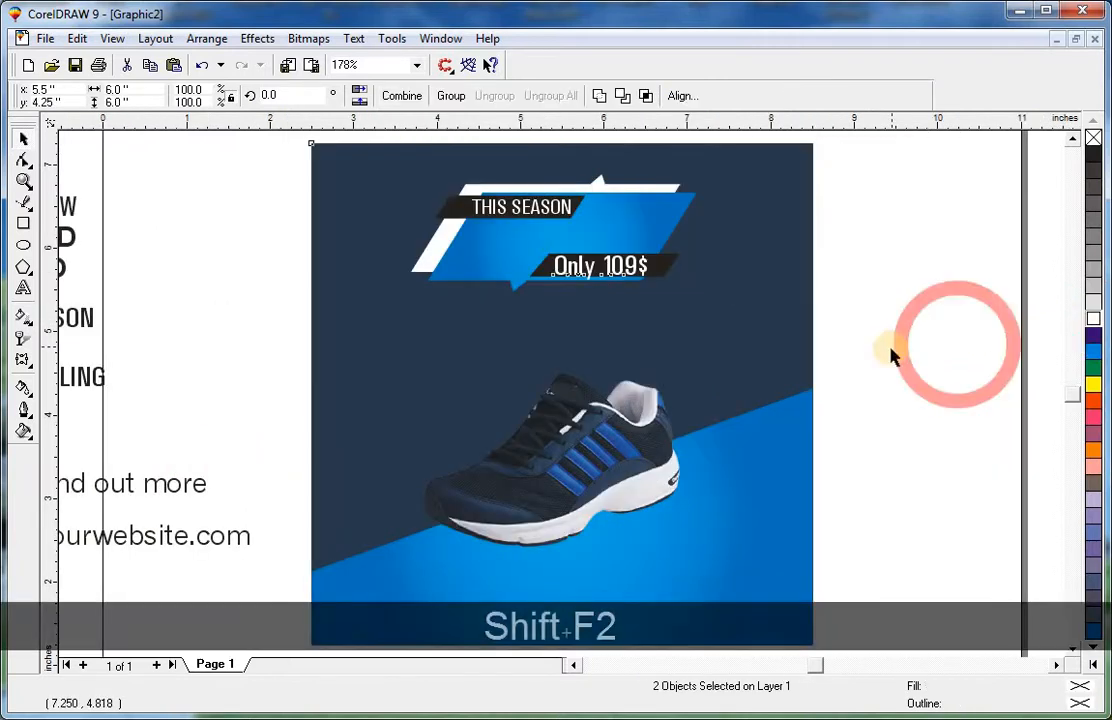
click(943, 297)
click(632, 268)
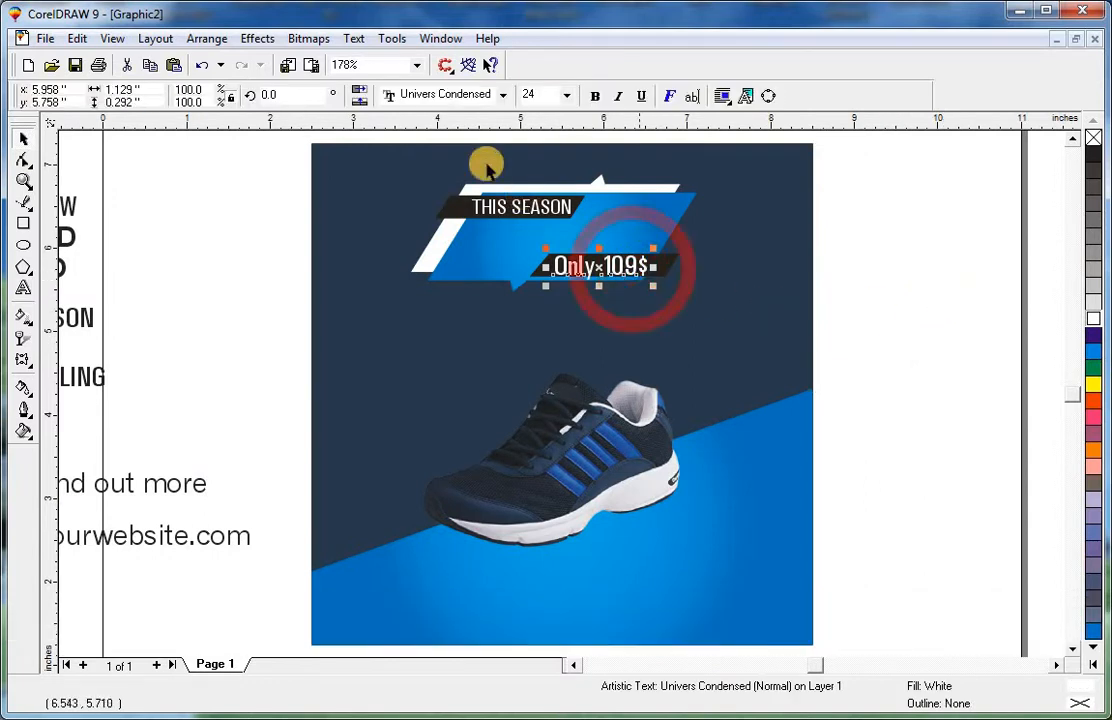
click(447, 97)
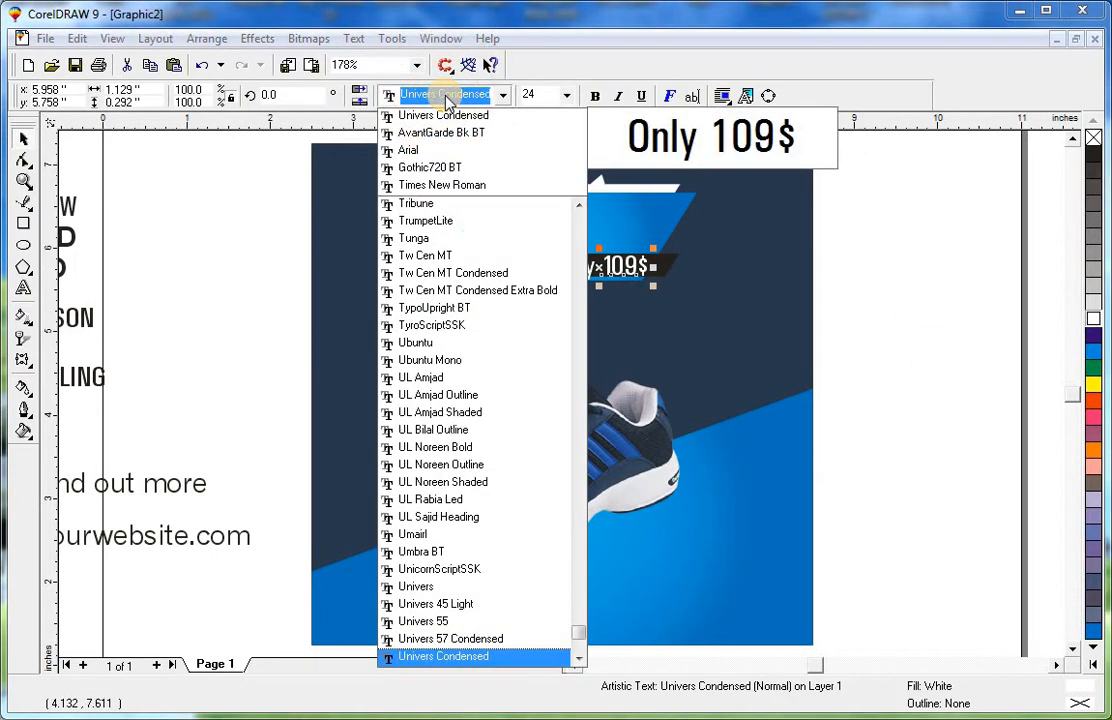
text(Arial)
key(Return)
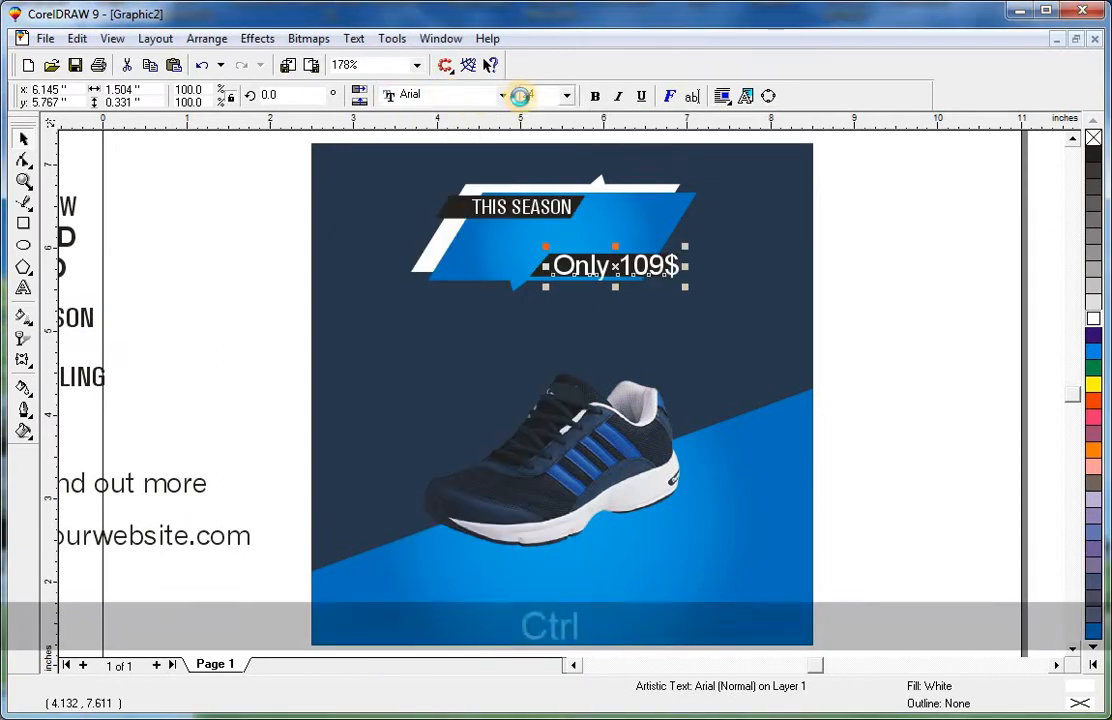
Shrink the Only 109$ text step by step to 17 pt.
key(ctrl+KP_2)
key(ctrl+KP_2)
key(ctrl+KP_2)
key(ctrl+KP_2)
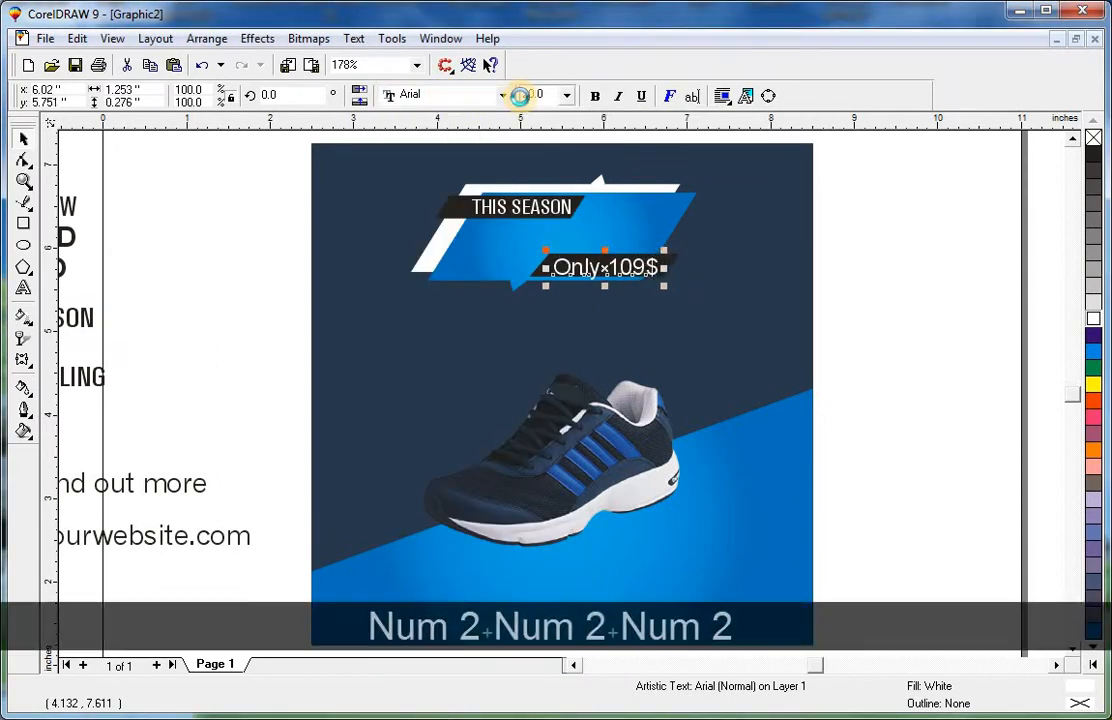
key(ctrl+KP_2)
key(ctrl+KP_2)
key(ctrl+KP_2)
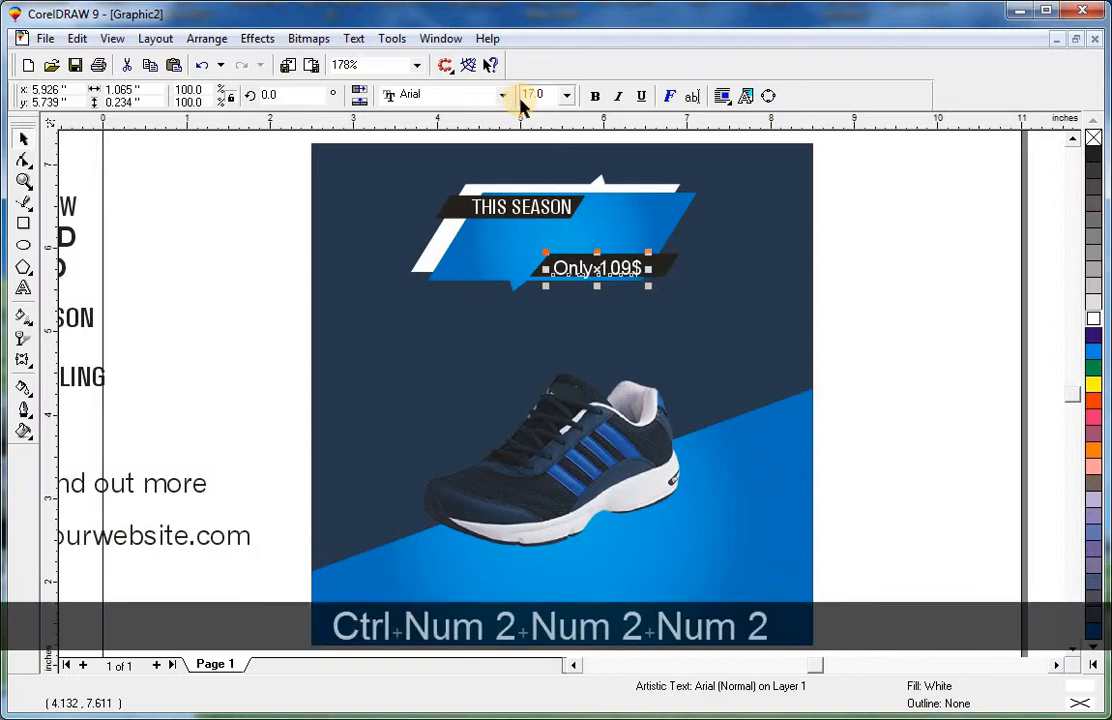
Make the Only 109$ text 16 pt bold and centre it on the lower black bar.
key(ctrl+KP_2)
click(594, 96)
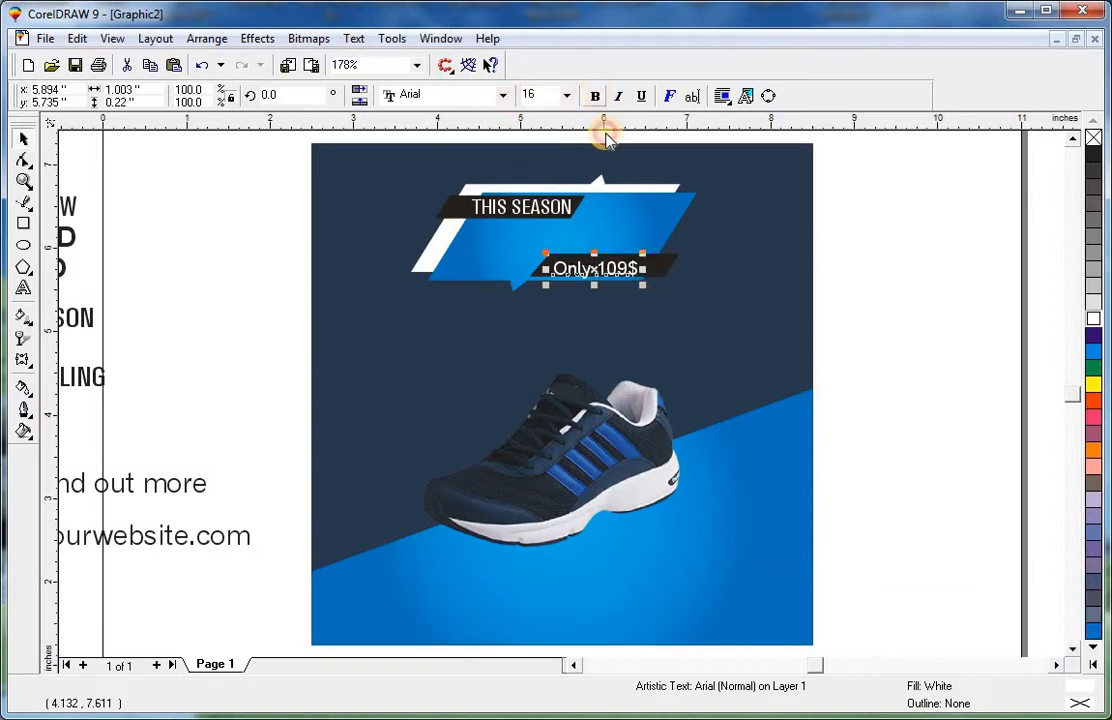
drag(632, 263, 638, 268)
shift+click(672, 262)
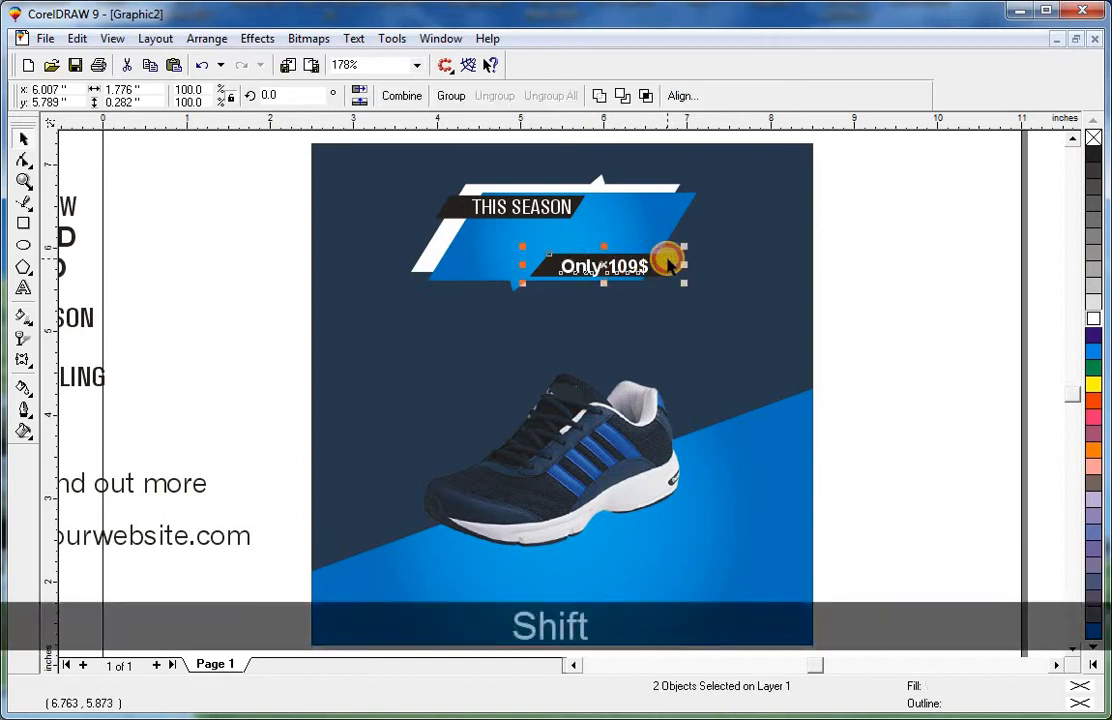
key(e)
click(794, 267)
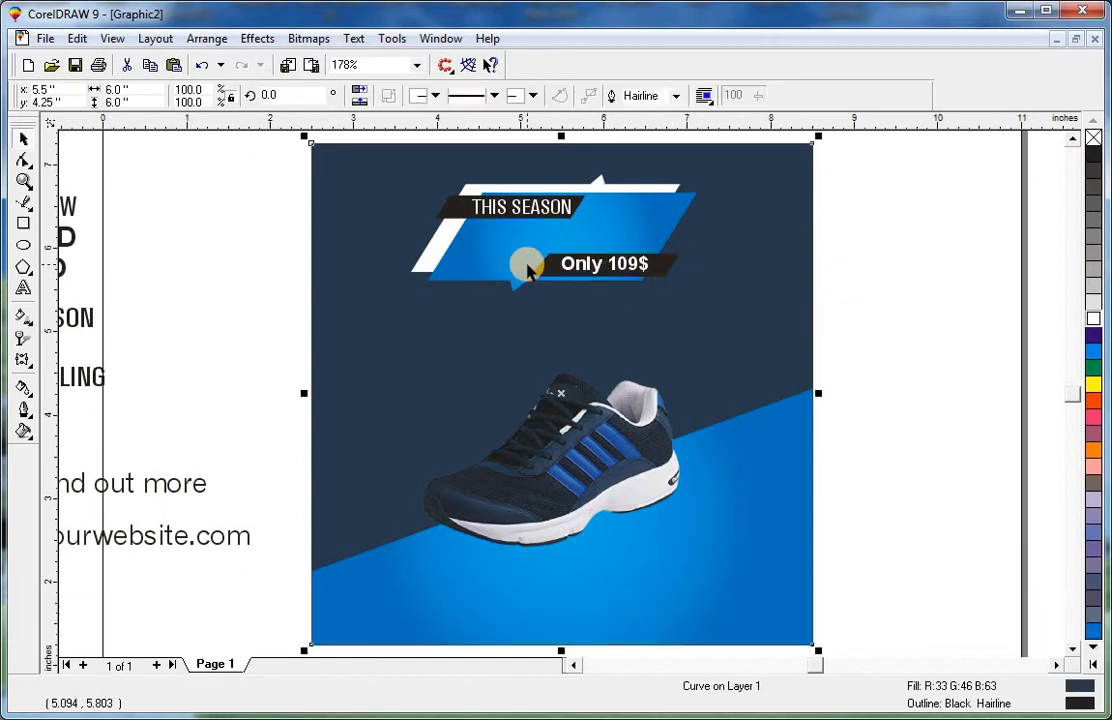
Draw a thin rectangle about 0.93 by 0.08 inches on the blue banner, left of the lower black bar.
click(18, 225)
key(F2)
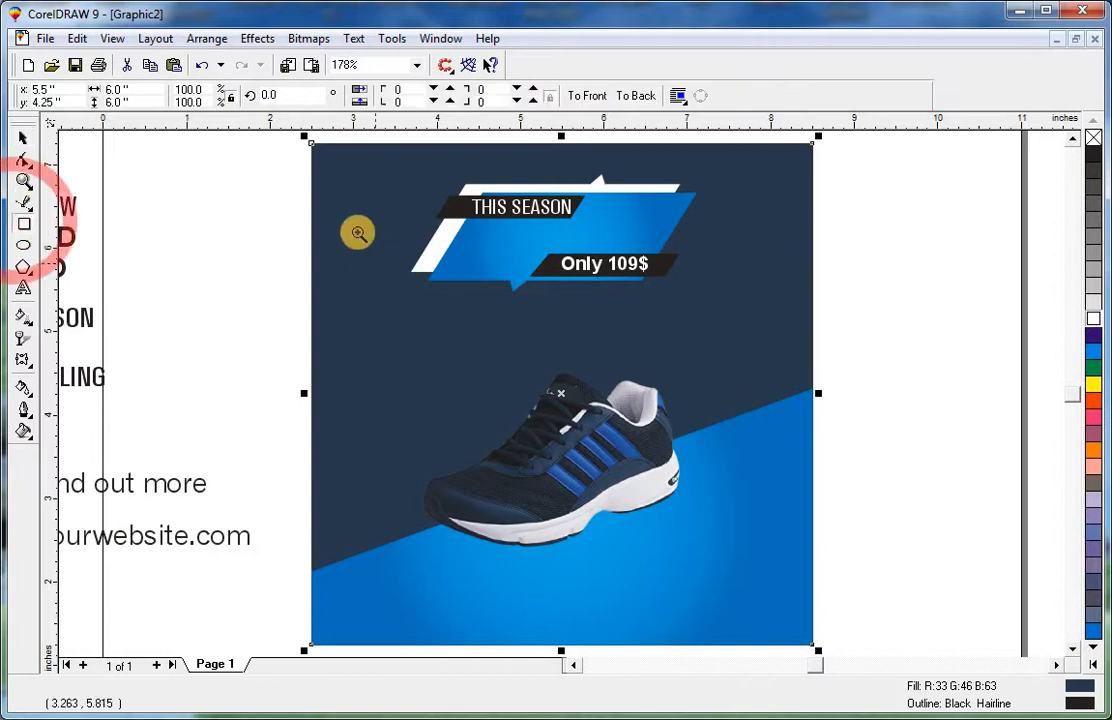
drag(310, 130, 613, 333)
mouse_move(813, 320)
mouse_down()
mouse_move(611, 325)
mouse_move(553, 345)
mouse_up()
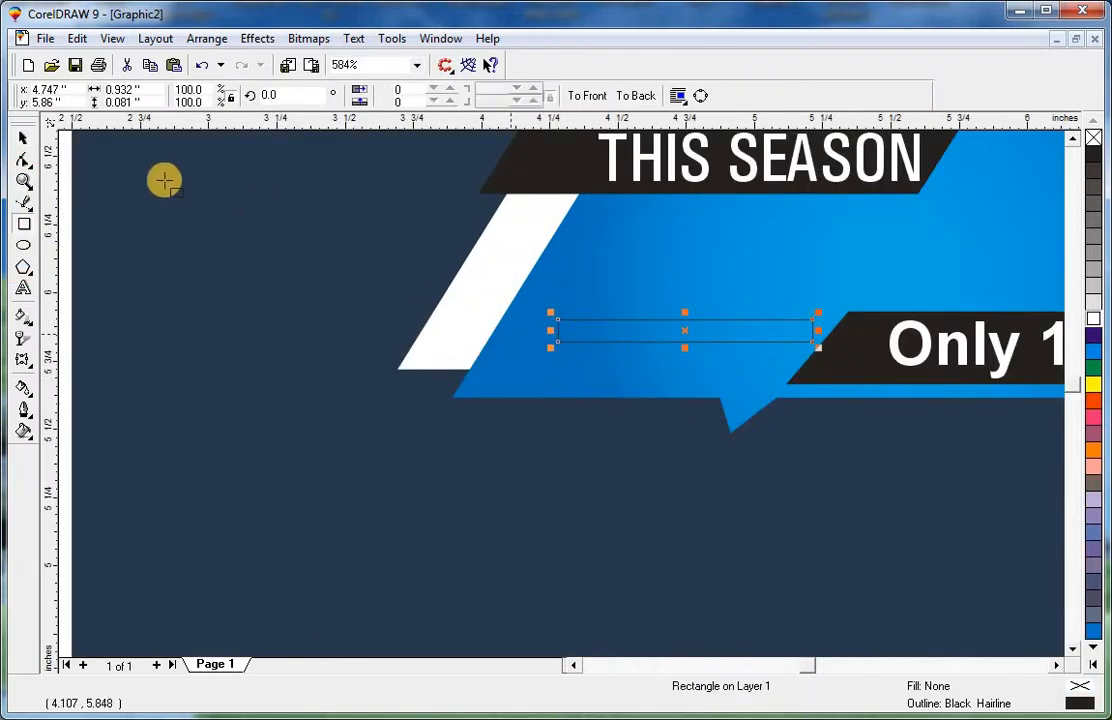
Convert the thin rectangle to curves and slant its right end to match the black bar's angle.
click(24, 140)
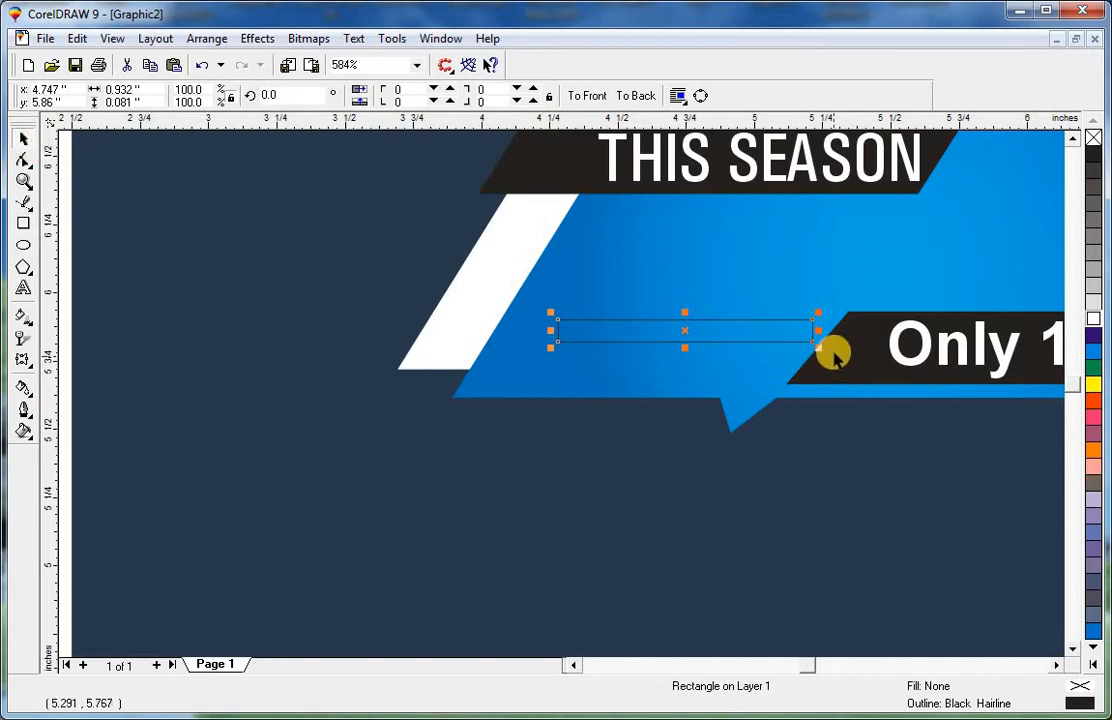
key(ctrl+q)
drag(813, 321, 830, 321)
Move the tip of the blue banner's pointer notch slightly to the right.
click(802, 428)
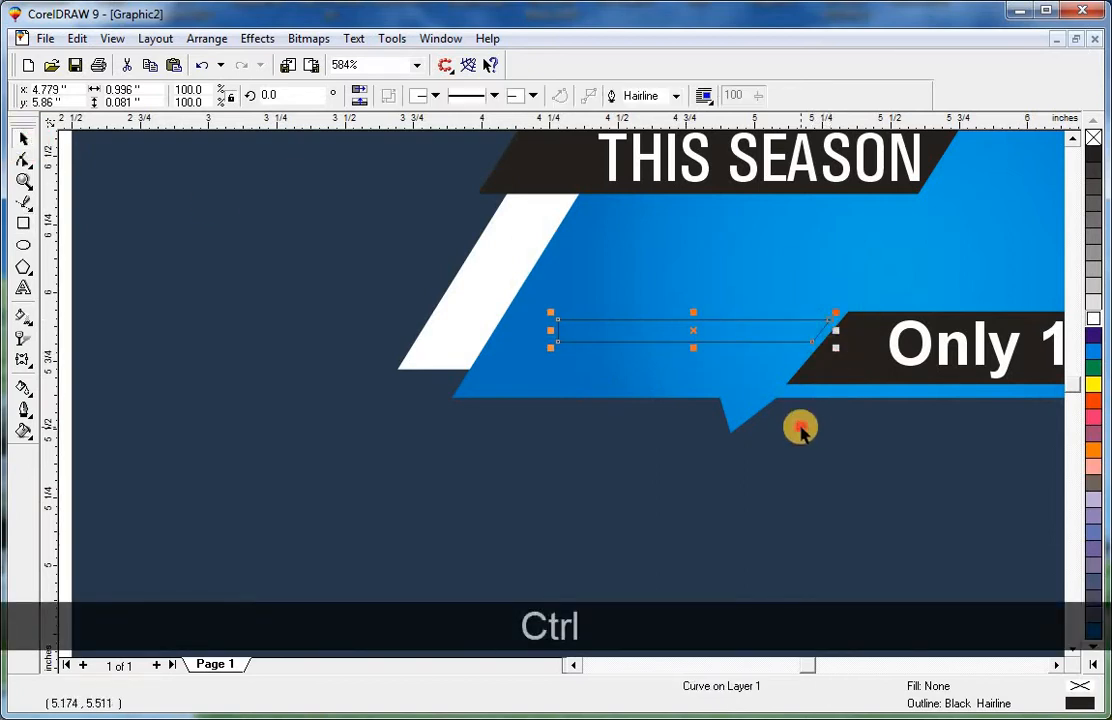
key(F2)
drag(609, 348, 907, 491)
ctrl+click(588, 373)
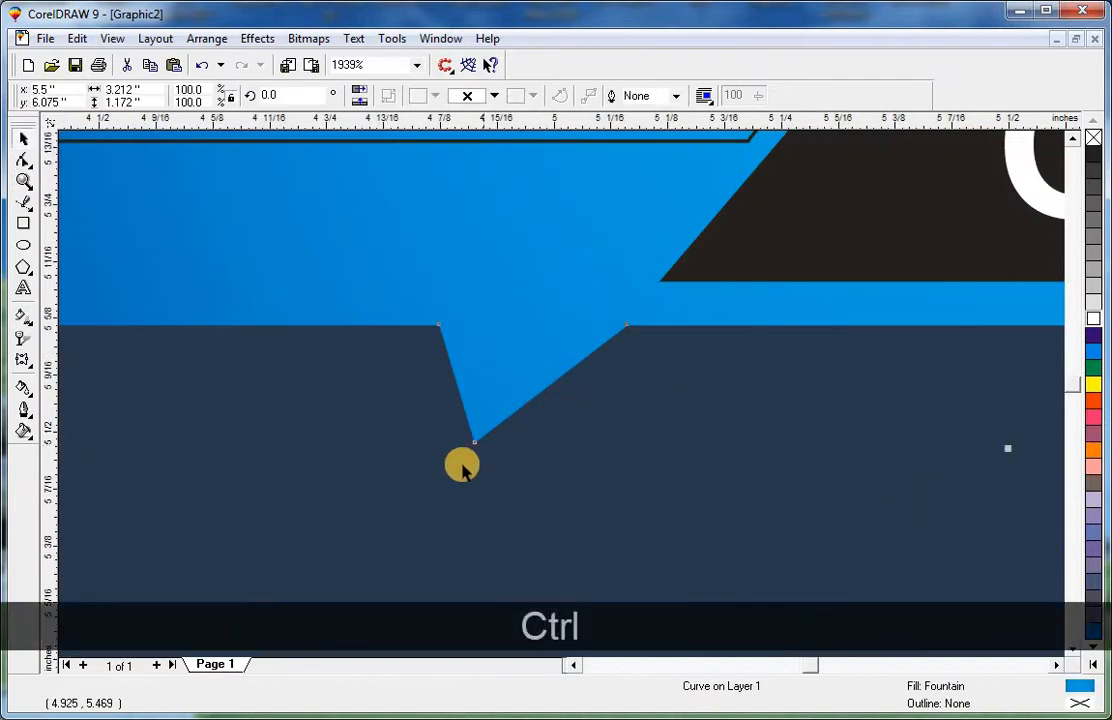
drag(475, 445, 489, 447)
key(Escape)
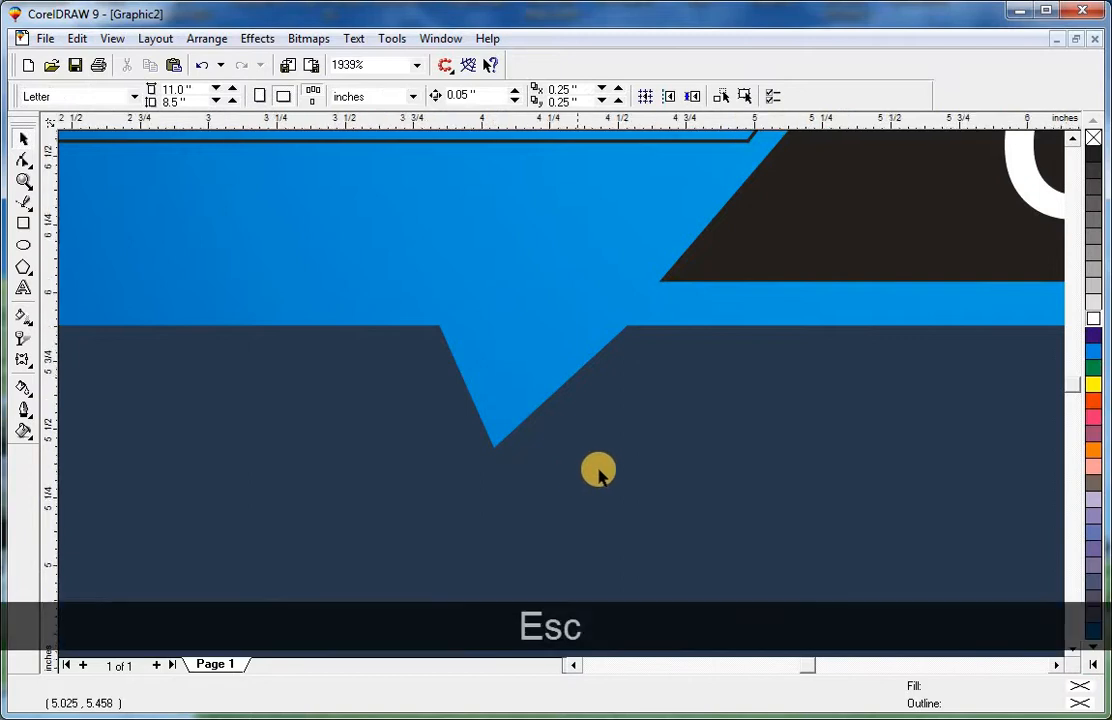
key(F3)
Fill the thin bar black and remove its outline.
click(772, 342)
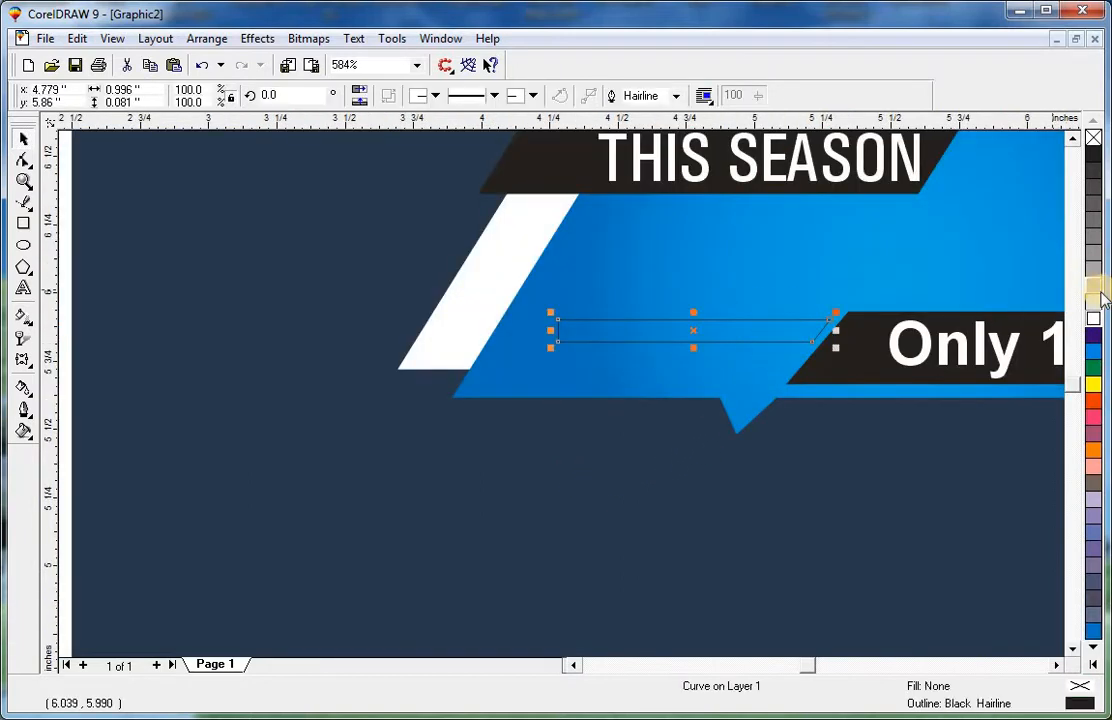
click(1093, 153)
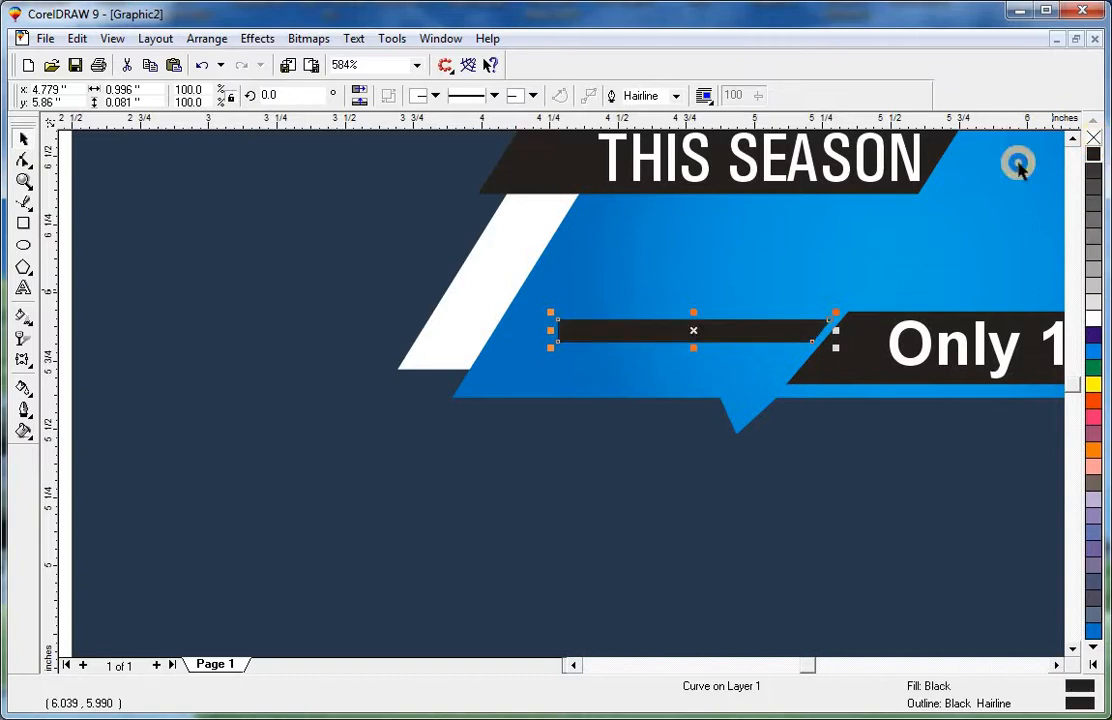
right_click(1093, 137)
key(Escape)
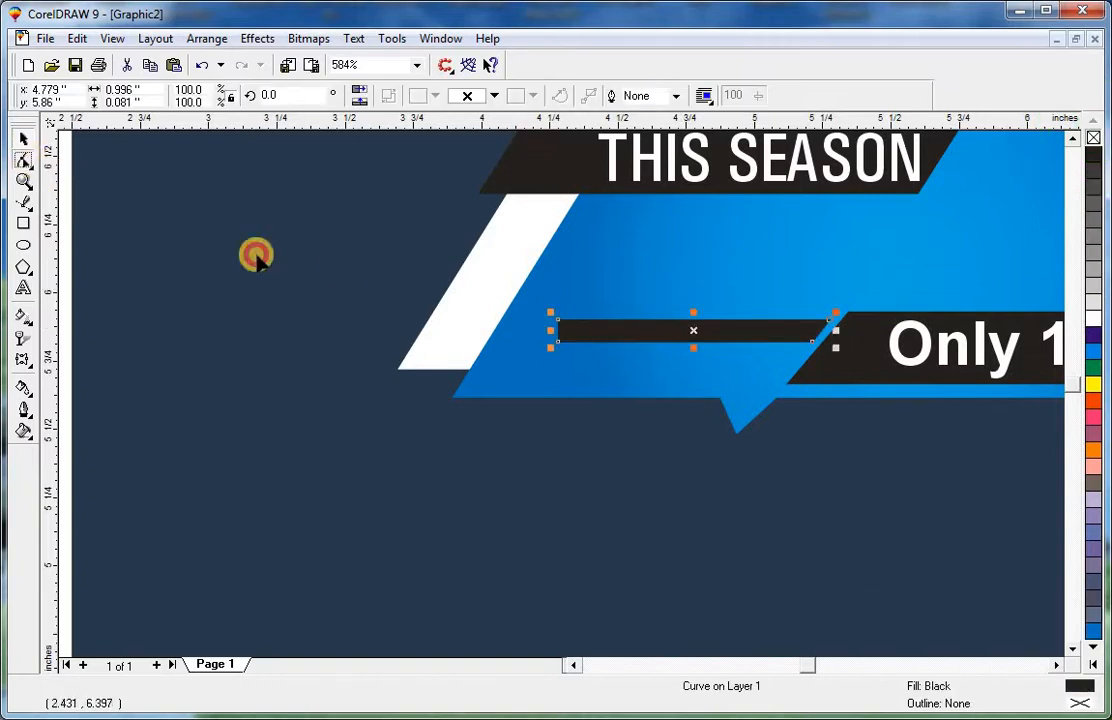
Shorten the thin black bar by moving its left end toward the lower black bar.
key(ctrl+q)
drag(556, 325, 665, 333)
key(ctrl+space)
key(Escape)
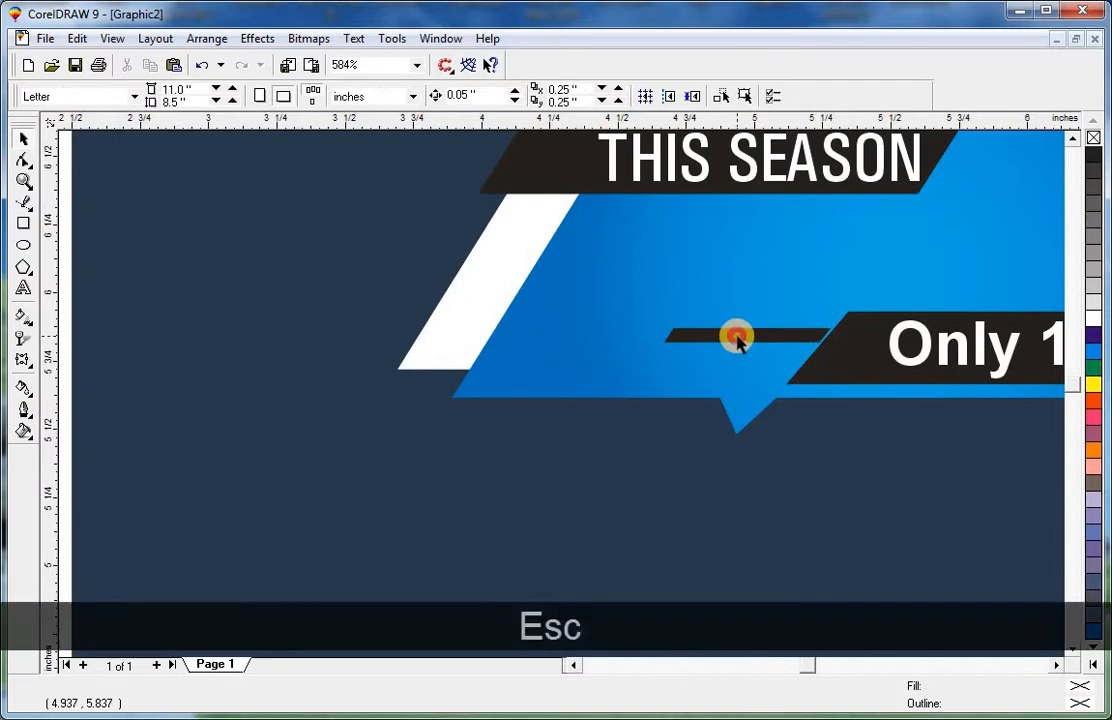
Duplicate the thin bar to its left and shorten the copy into a short dash.
drag(736, 338, 558, 330)
click(23, 158)
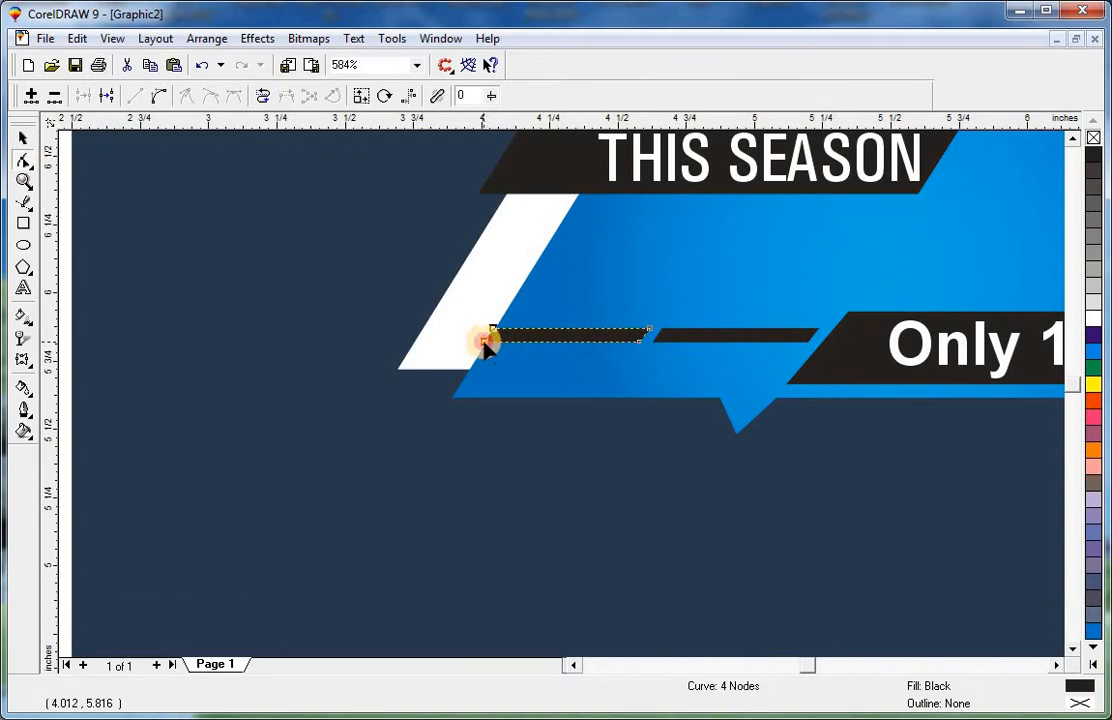
drag(483, 343, 630, 345)
key(ctrl+space)
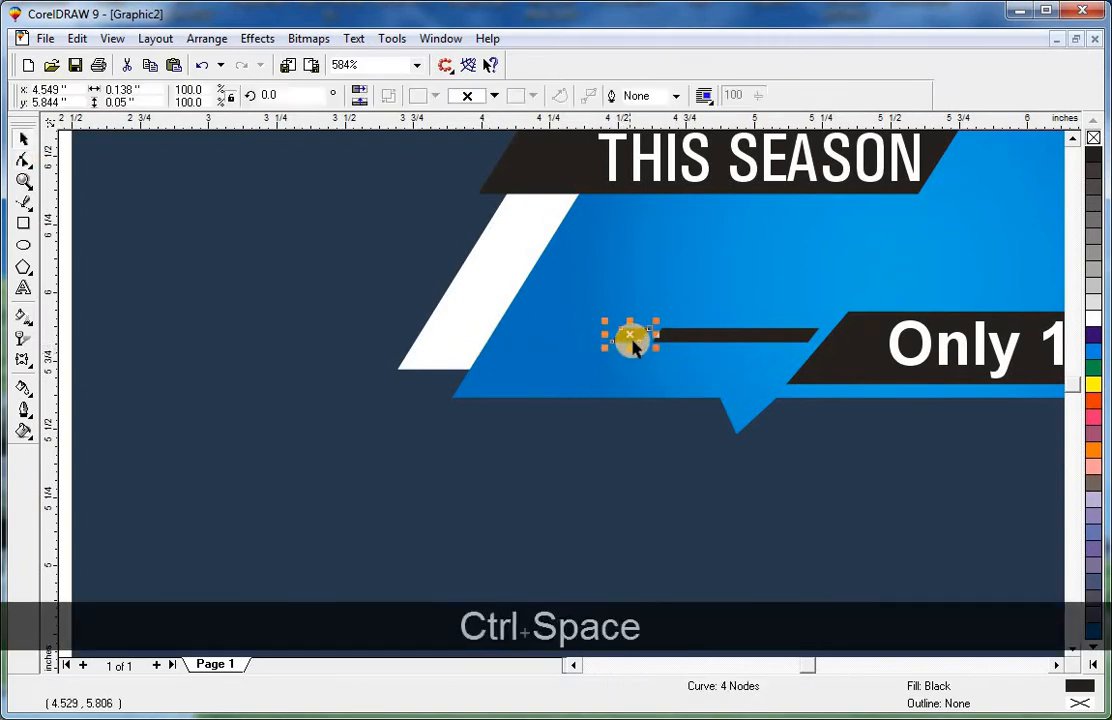
Duplicate the dash leftwards repeatedly to form a row of evenly spaced dashes.
key(Escape)
key(Escape)
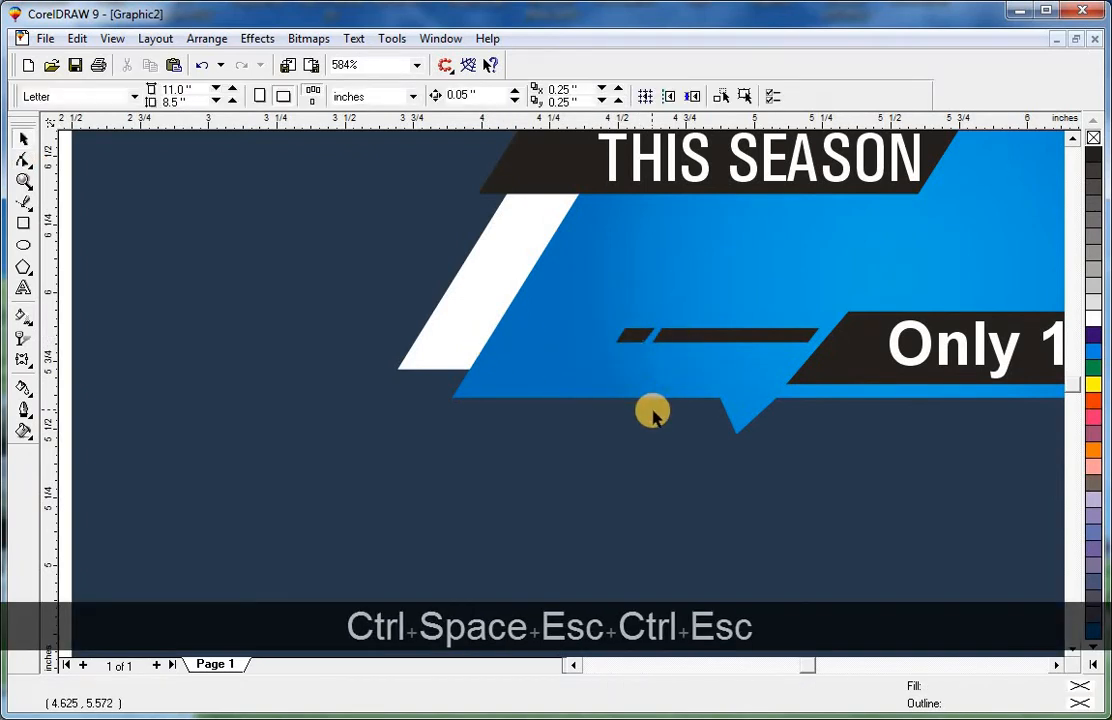
drag(633, 337, 597, 338)
key(Escape)
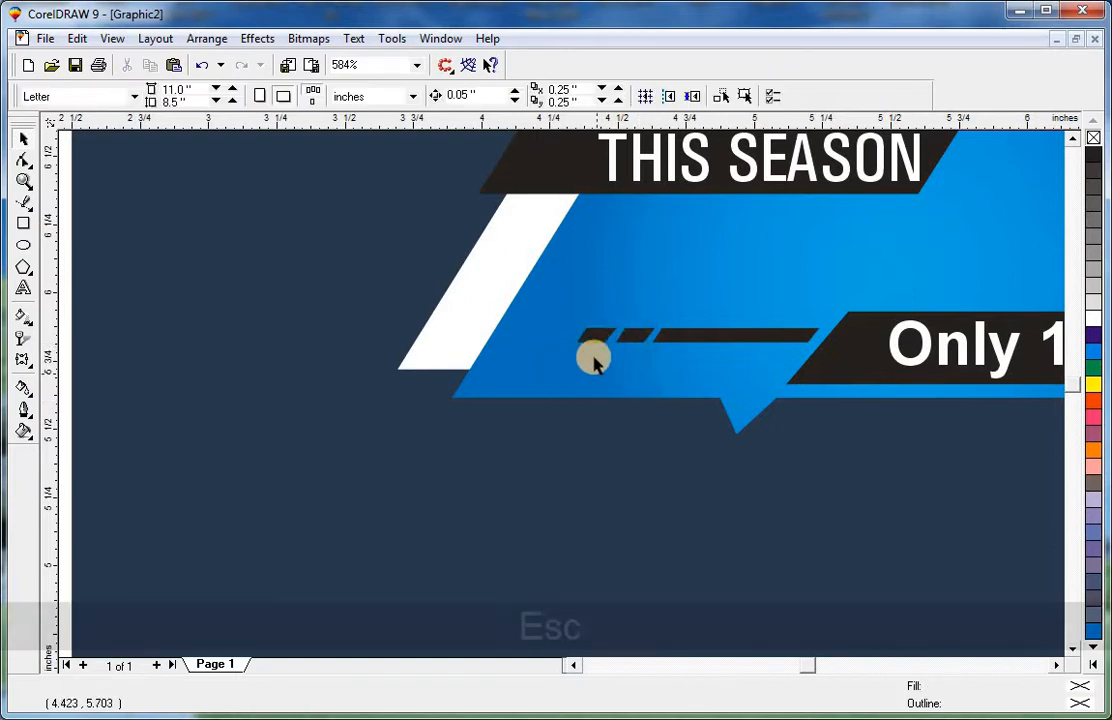
click(590, 333)
key(ctrl+r)
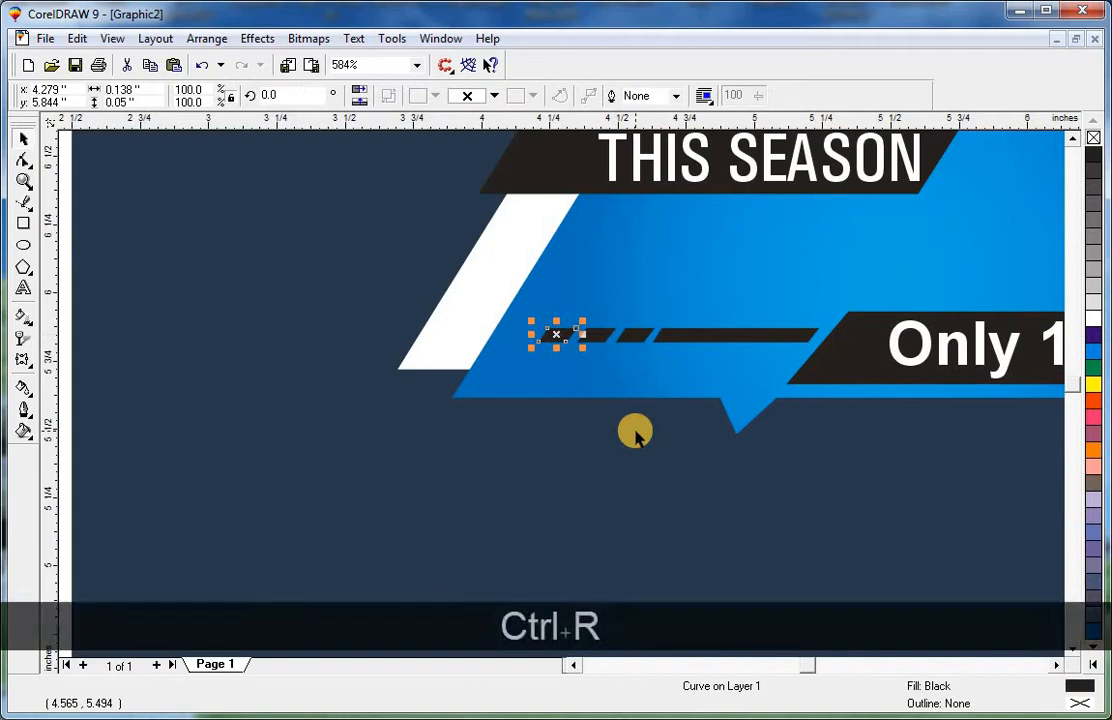
key(ctrl+r)
key(Escape)
Nudge the BEST SELLING headline into position on the blue banner.
click(594, 462)
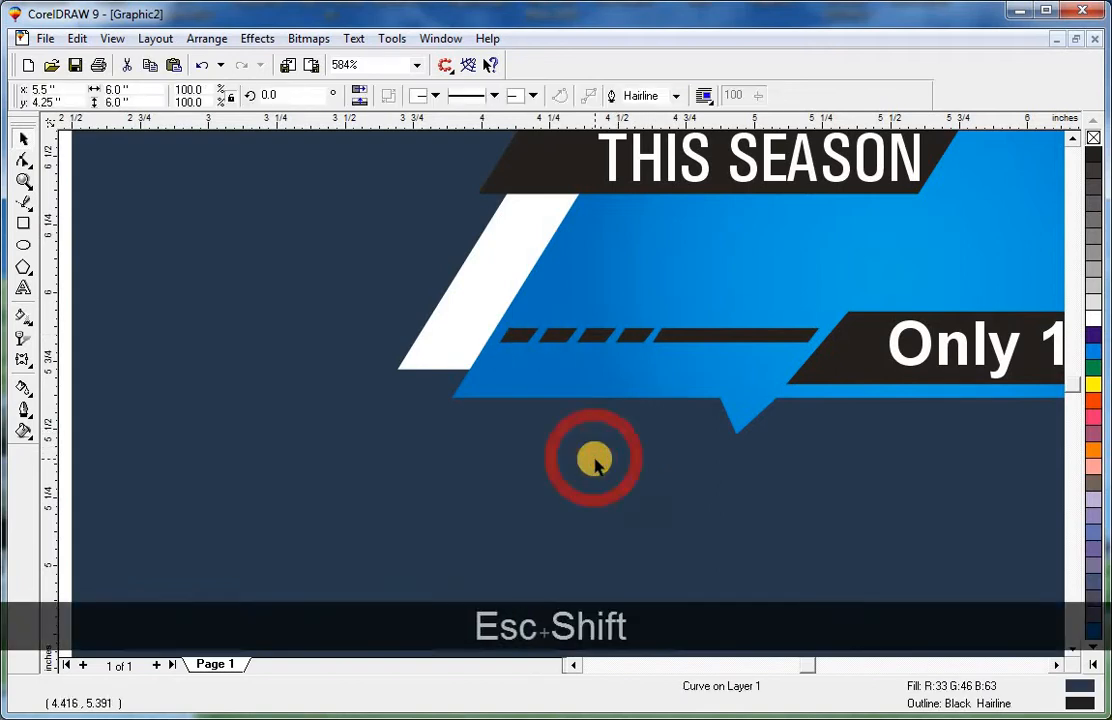
key(shift+F2)
click(622, 237)
drag(655, 219, 651, 221)
key(shift+F2)
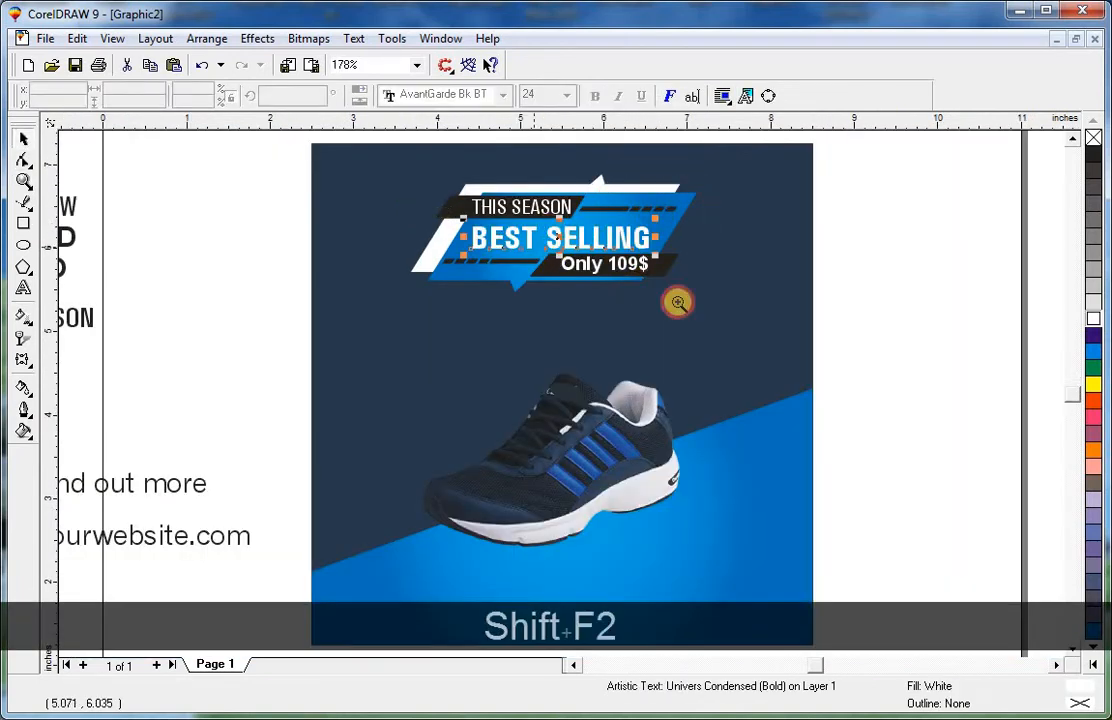
key(Escape)
click(578, 281)
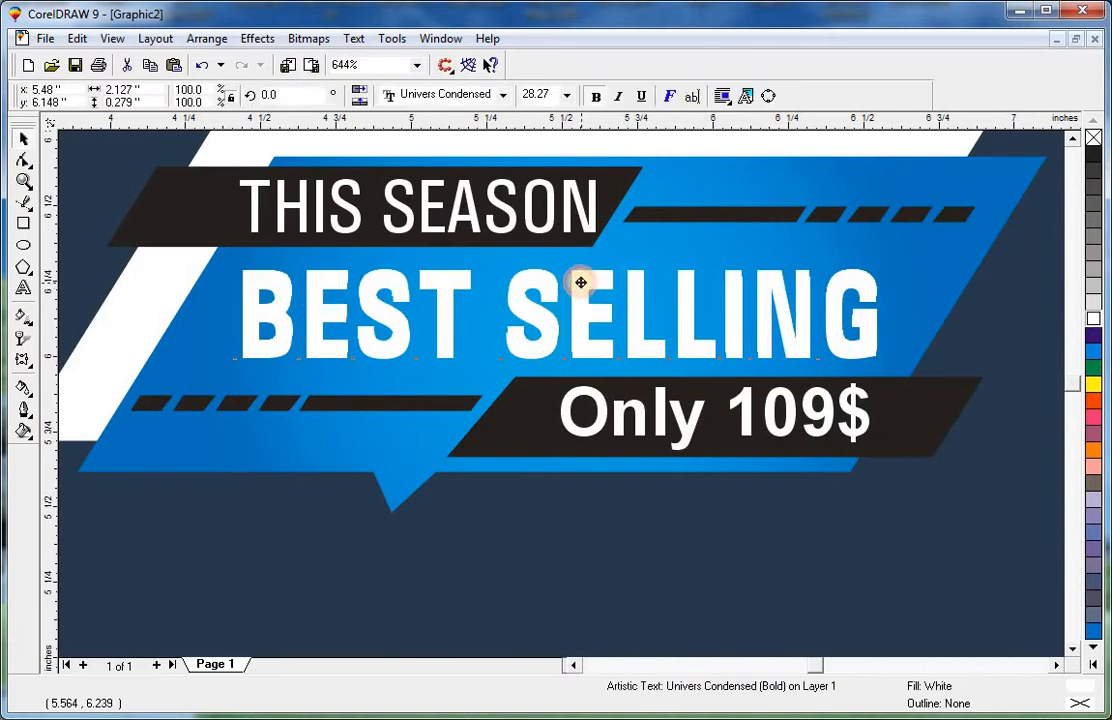
key(F3)
Add a drop shadow beneath the shoe photo with the Interactive Drop Shadow tool.
click(670, 355)
click(621, 450)
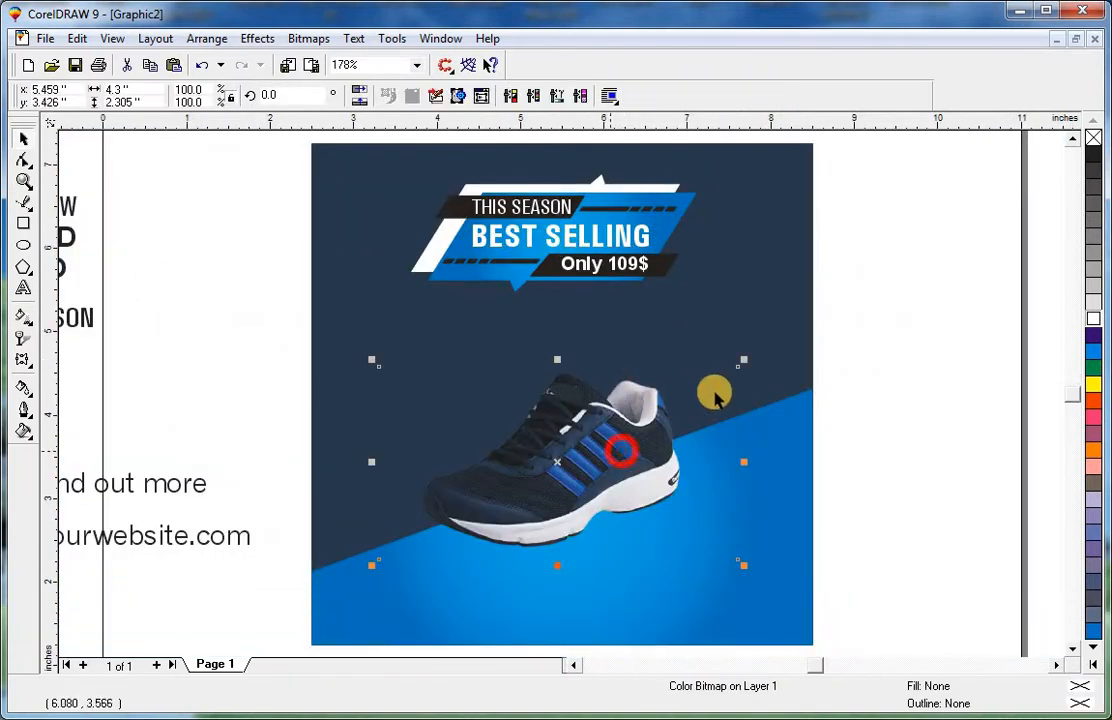
click(23, 360)
click(178, 370)
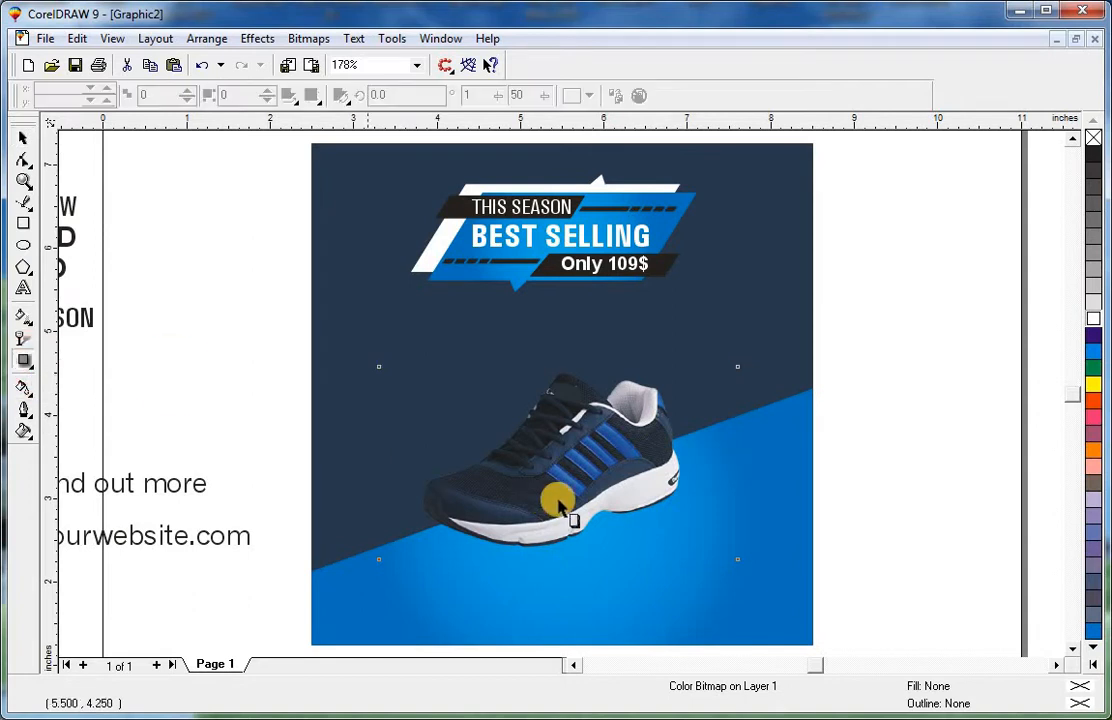
drag(601, 570, 586, 534)
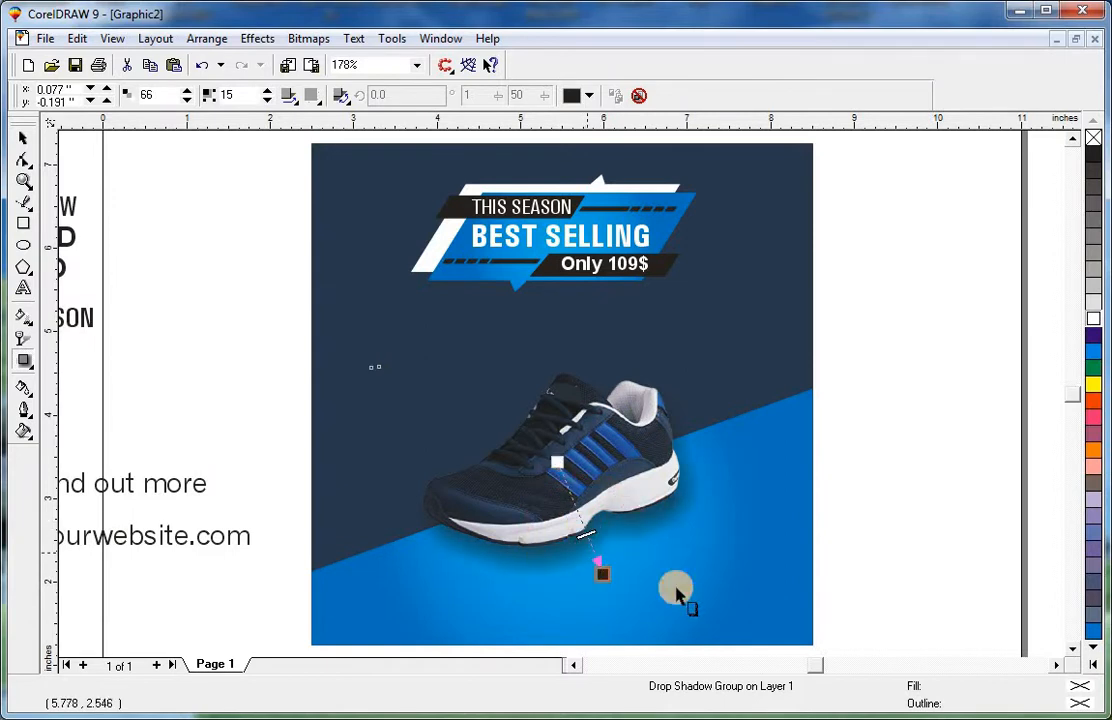
Group the shoe photo with its drop shadow.
click(22, 139)
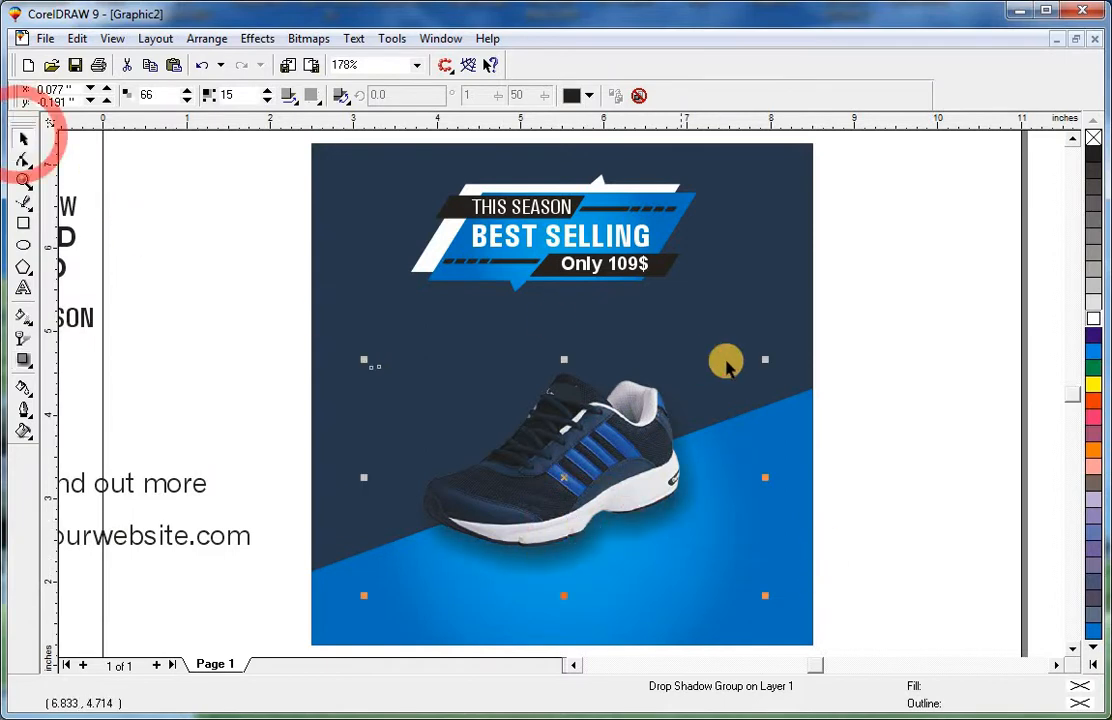
click(864, 334)
drag(328, 610, 323, 606)
key(ctrl+g)
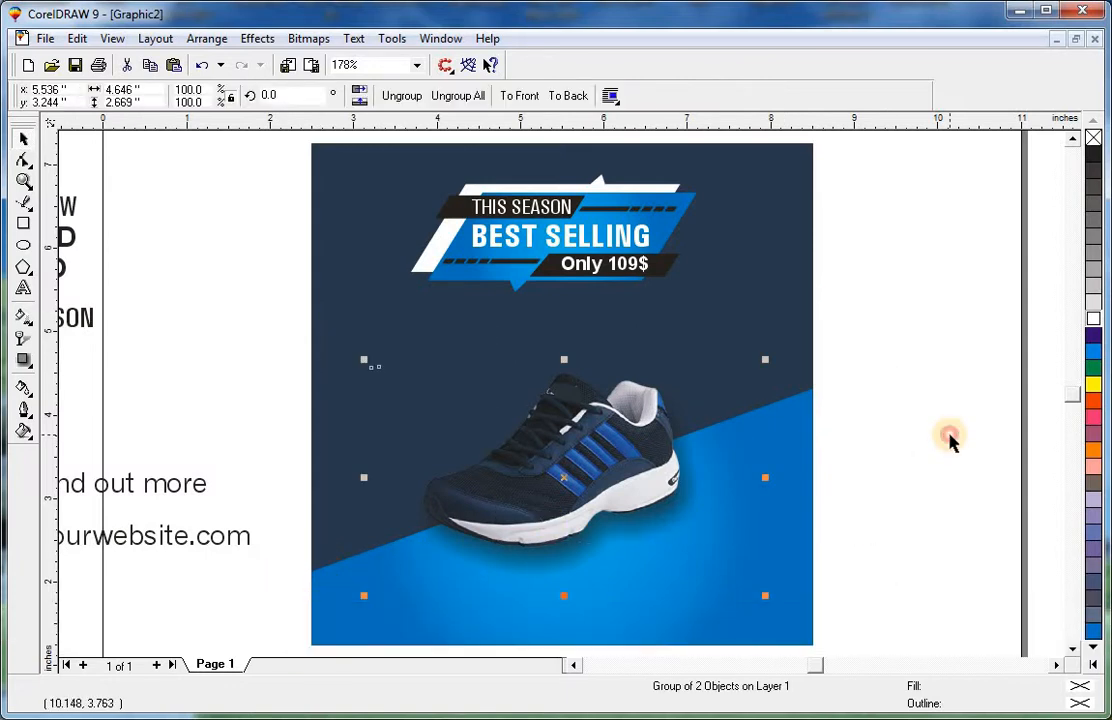
Set a colour in the blue wedge's radial fountain fill to RGB 46, 91, 158.
click(950, 440)
click(660, 480)
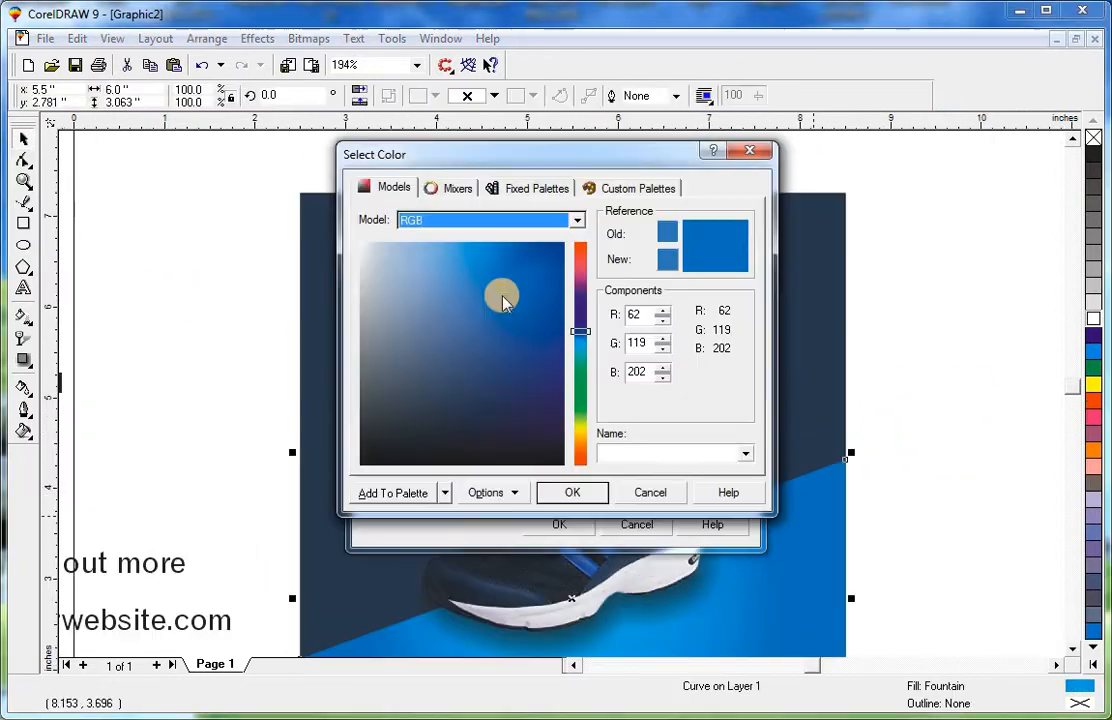
click(573, 493)
click(562, 525)
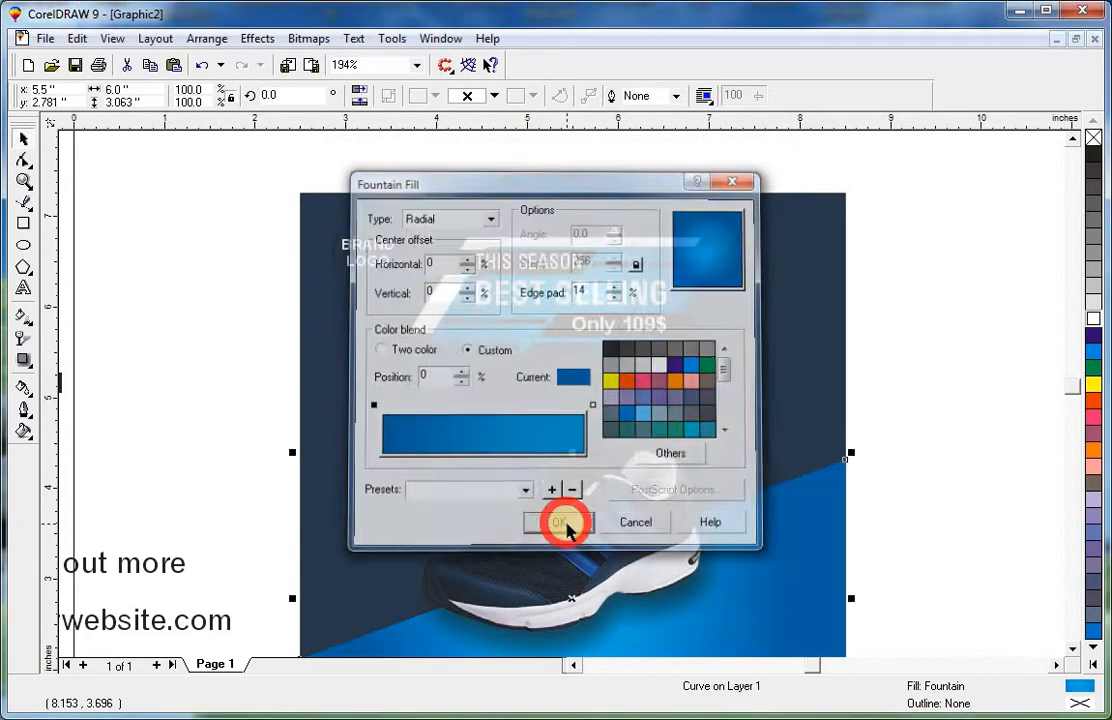
Repeat the fountain fill change on the blue banner shape.
click(737, 352)
click(685, 273)
key(ctrl+r)
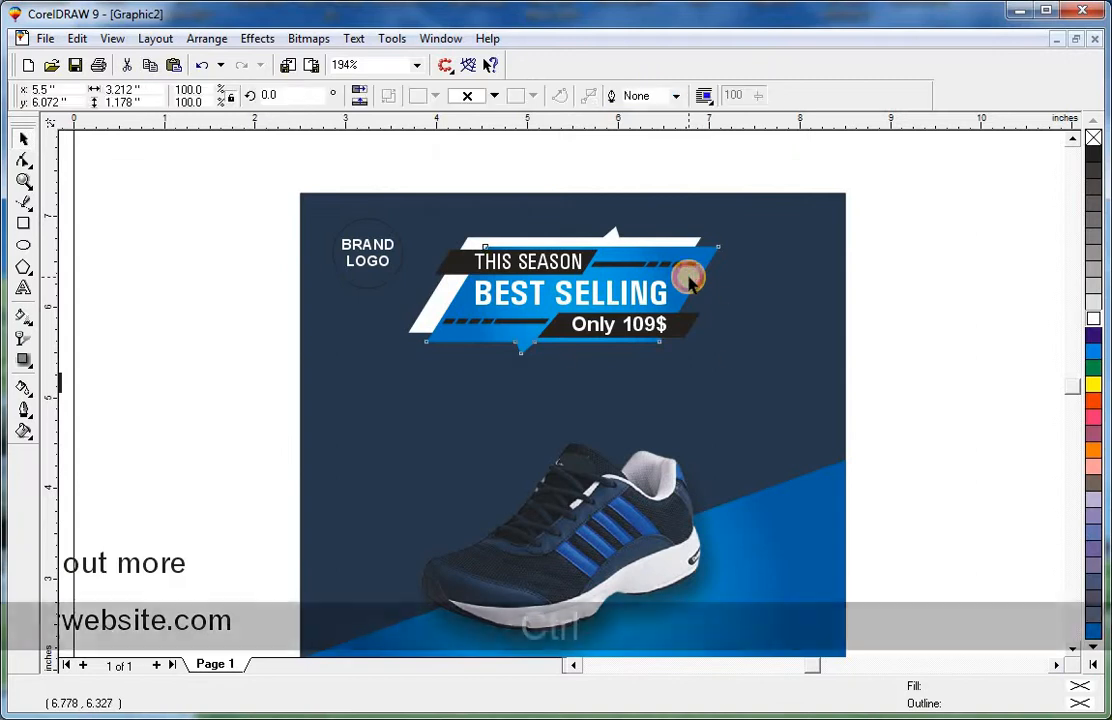
key(Escape)
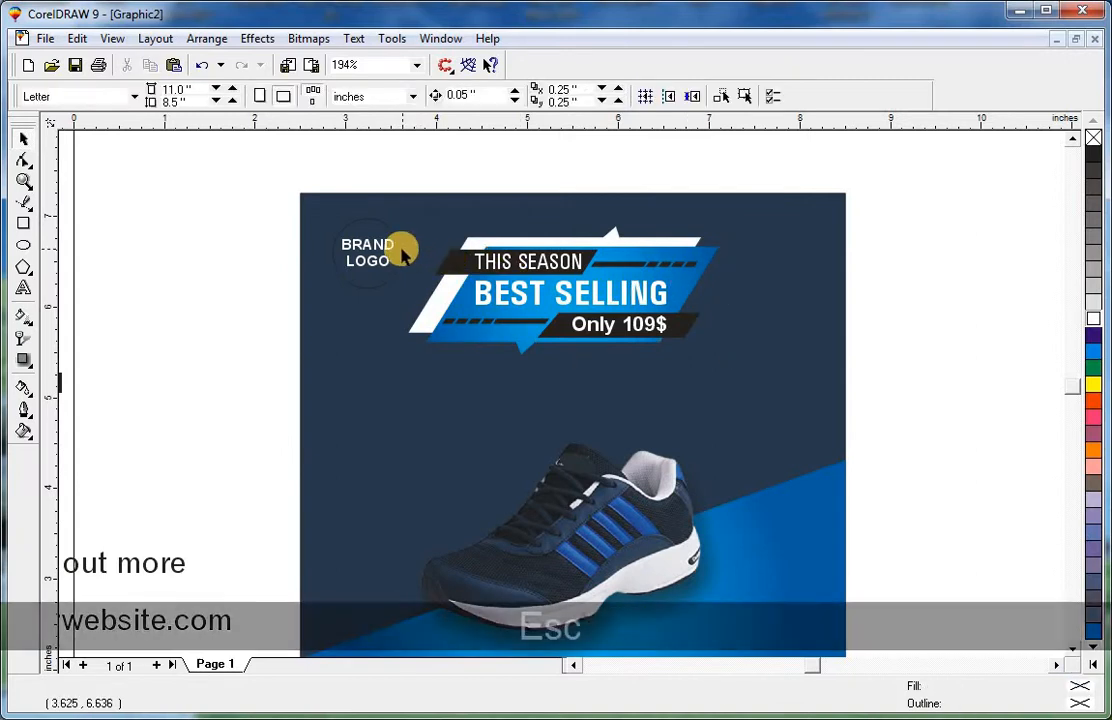
Copy the blue wedge's fountain fill onto the BRAND LOGO circle and remove its outline.
click(402, 248)
key(ctrl+shift+a)
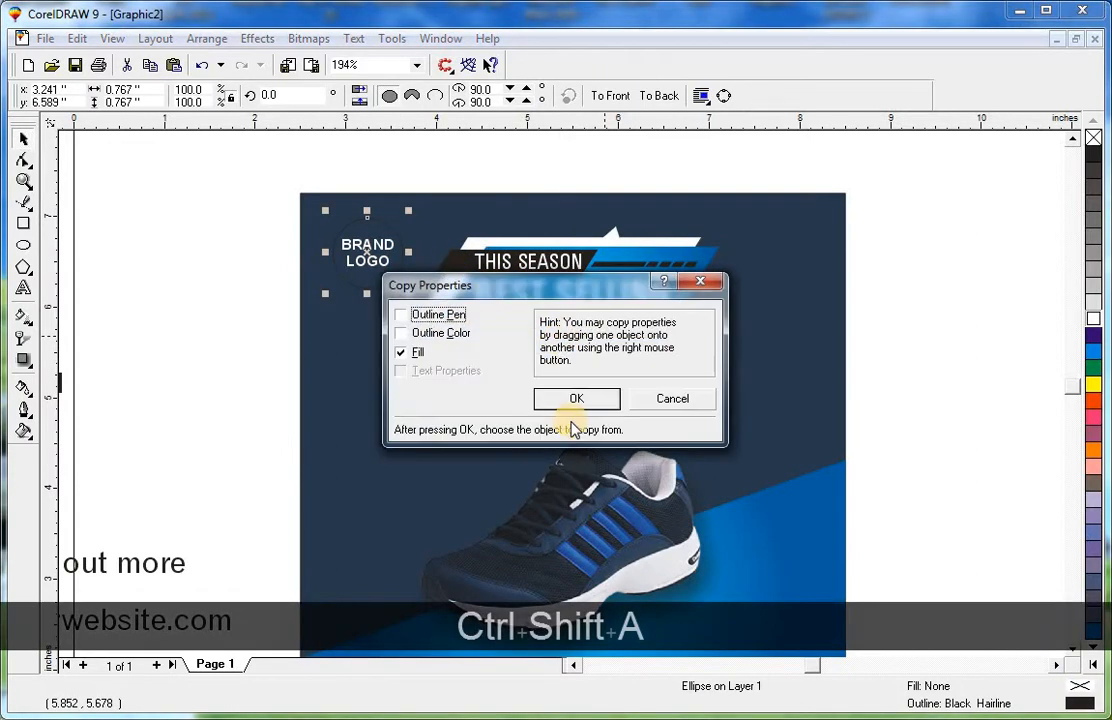
click(578, 401)
click(785, 515)
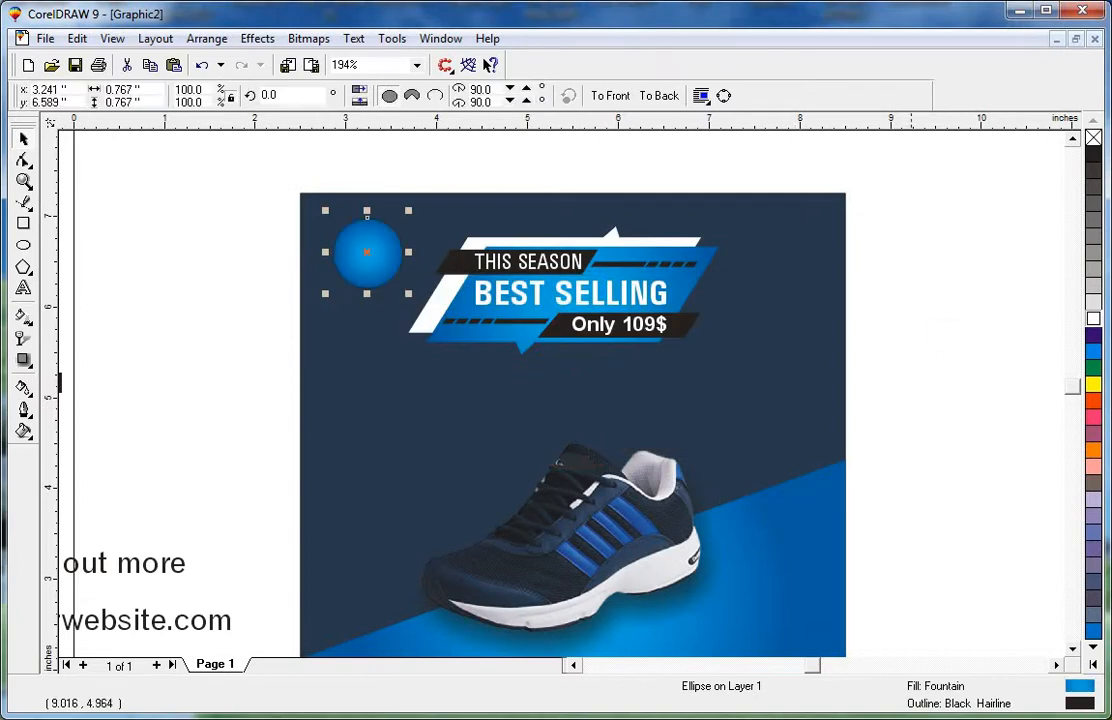
right_click(1093, 138)
Bring the BRAND LOGO text in front of its circle.
click(527, 178)
drag(522, 162, 289, 299)
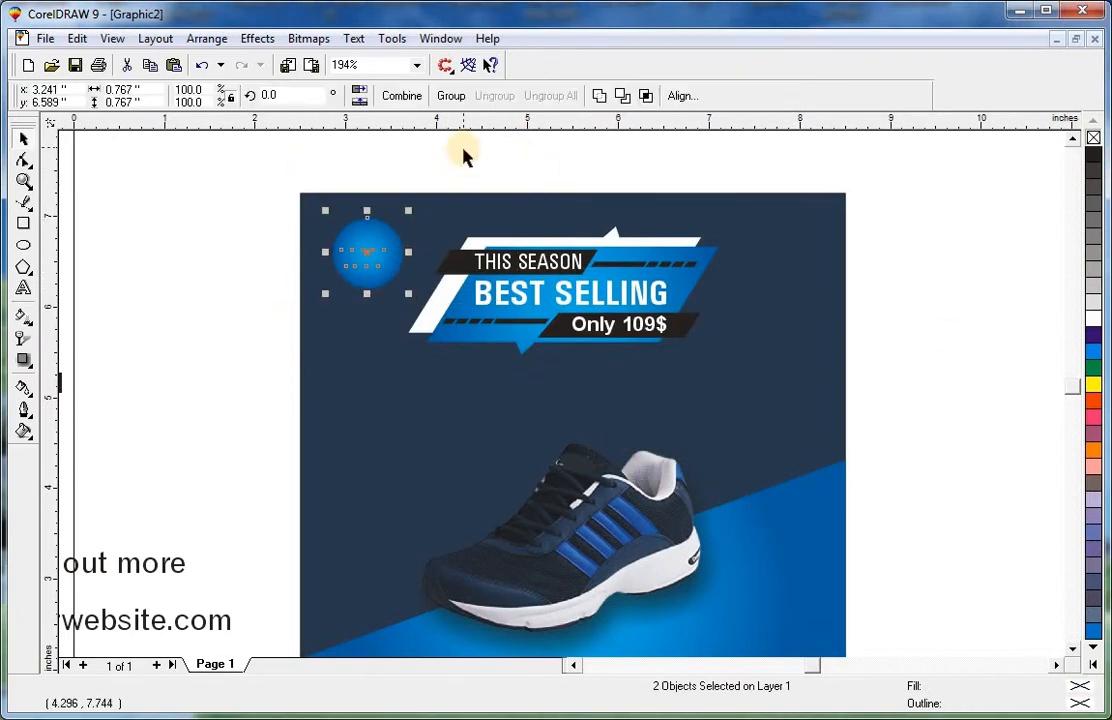
shift+click(372, 222)
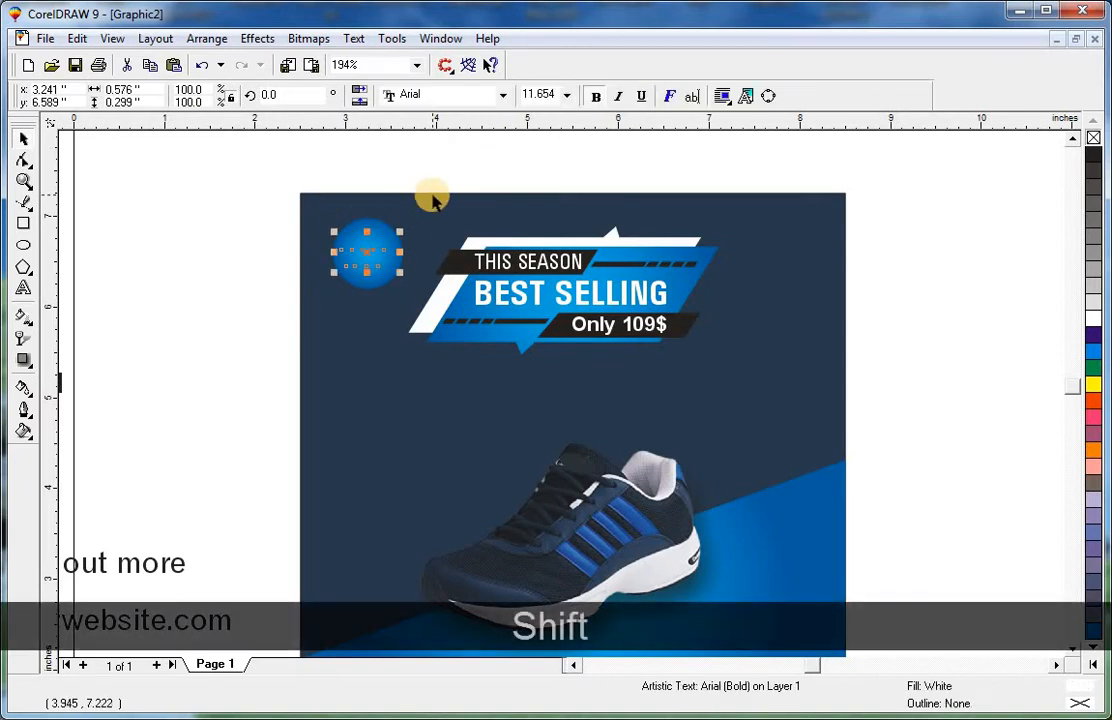
key(shift+Page_Up)
key(F2)
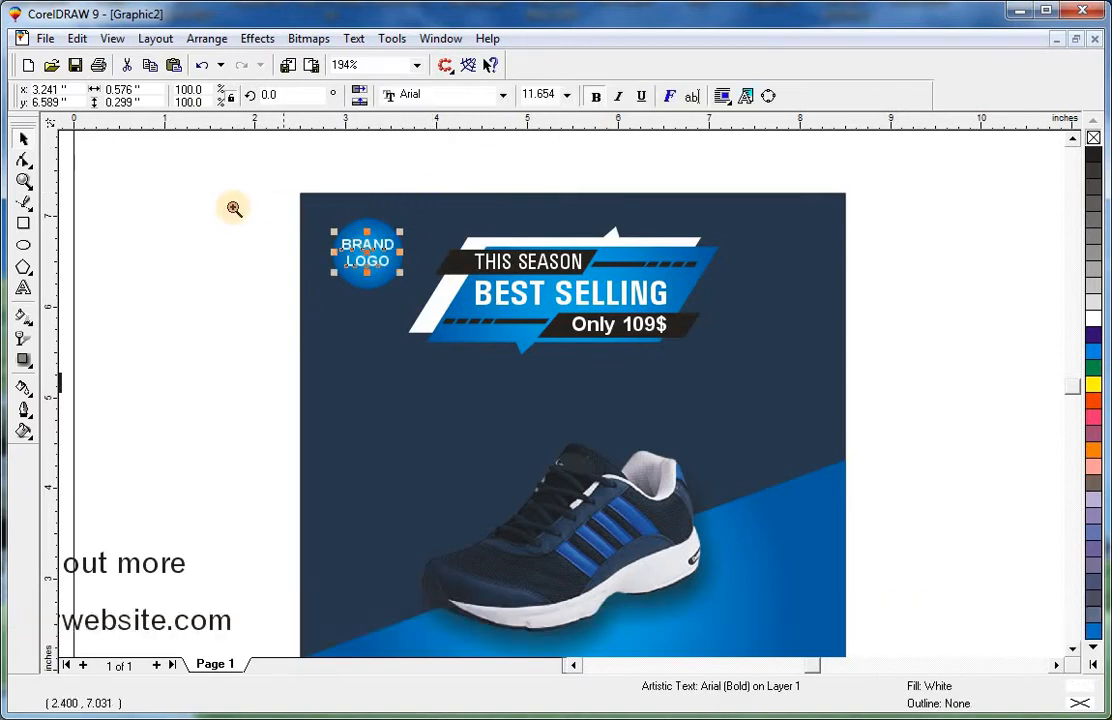
Group the BRAND LOGO circle with its text.
drag(231, 208, 551, 345)
drag(561, 263, 508, 238)
shift+click(509, 266)
key(ctrl+shift+g)
key(F3)
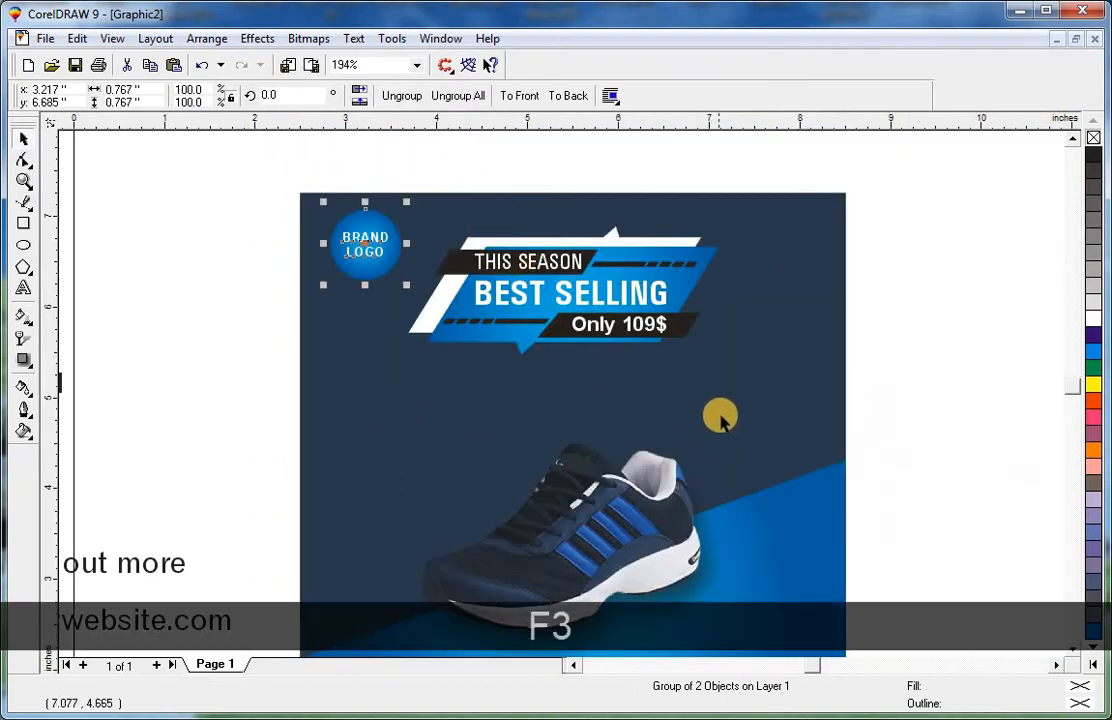
key(F3)
Move the ORDER NOW text below the shoe, colour it white and bring it to the front.
click(763, 282)
key(F2)
drag(778, 177, 231, 566)
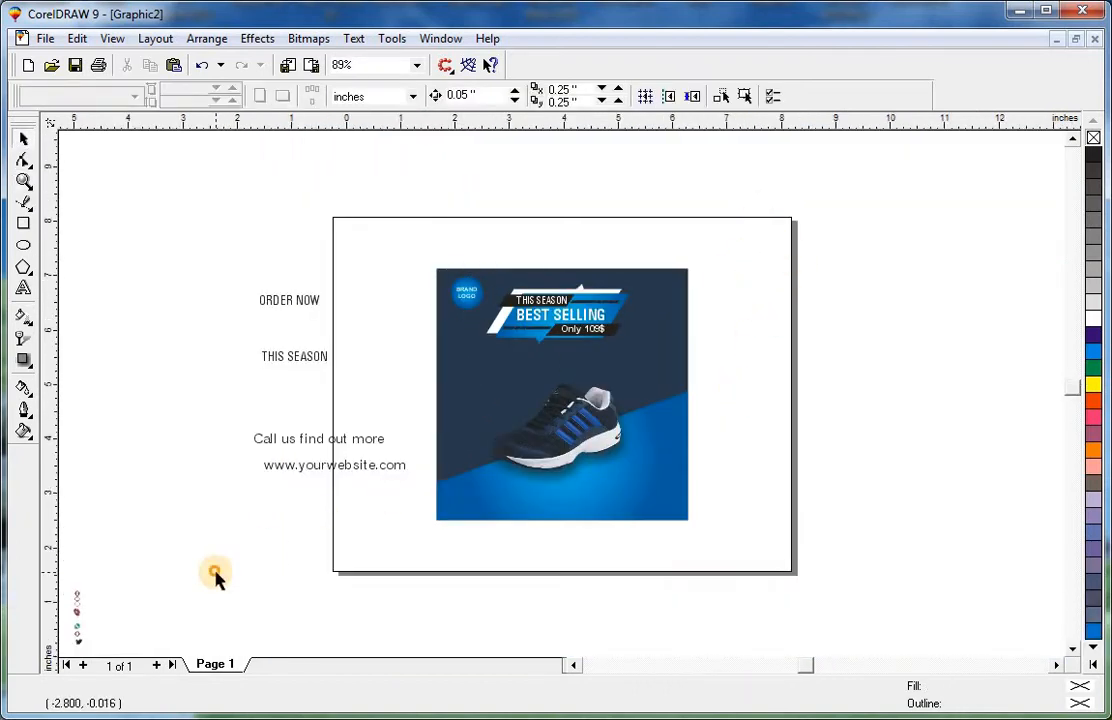
click(302, 375)
drag(315, 305, 676, 558)
key(F2)
drag(392, 434, 802, 589)
shift+click(837, 517)
key(shift+c)
shift+click(838, 519)
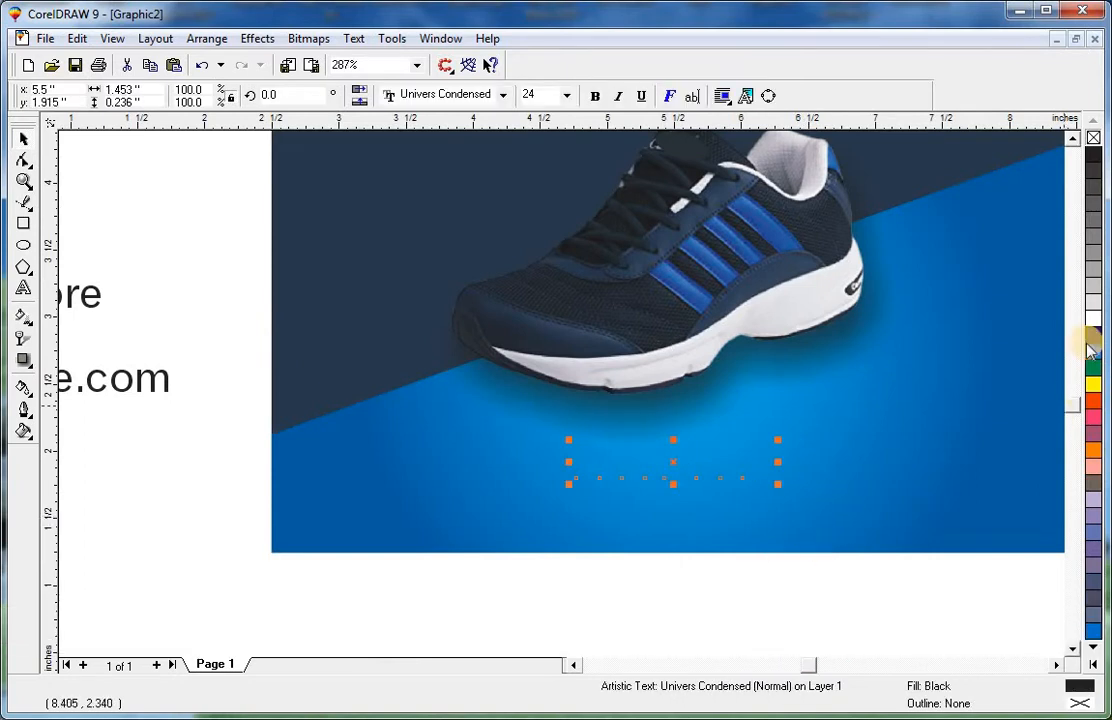
key(shift+Page_Up)
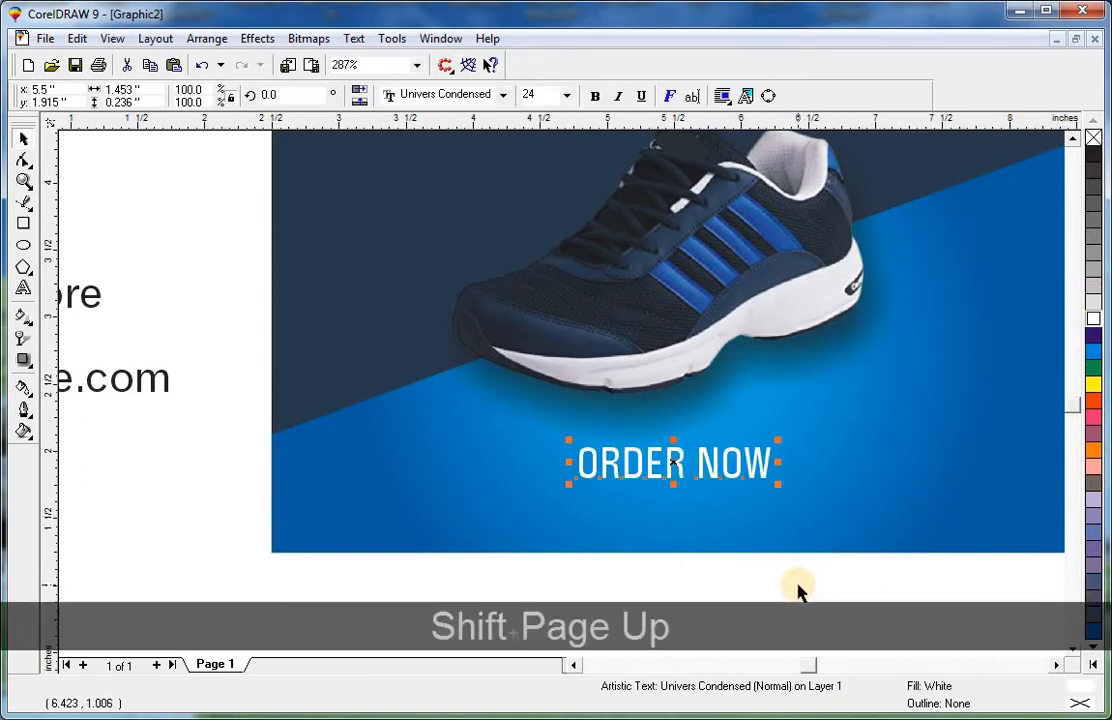
Draw a rectangle about 1.9 by 0.43 inches around the ORDER NOW text and fully round its corners.
click(24, 226)
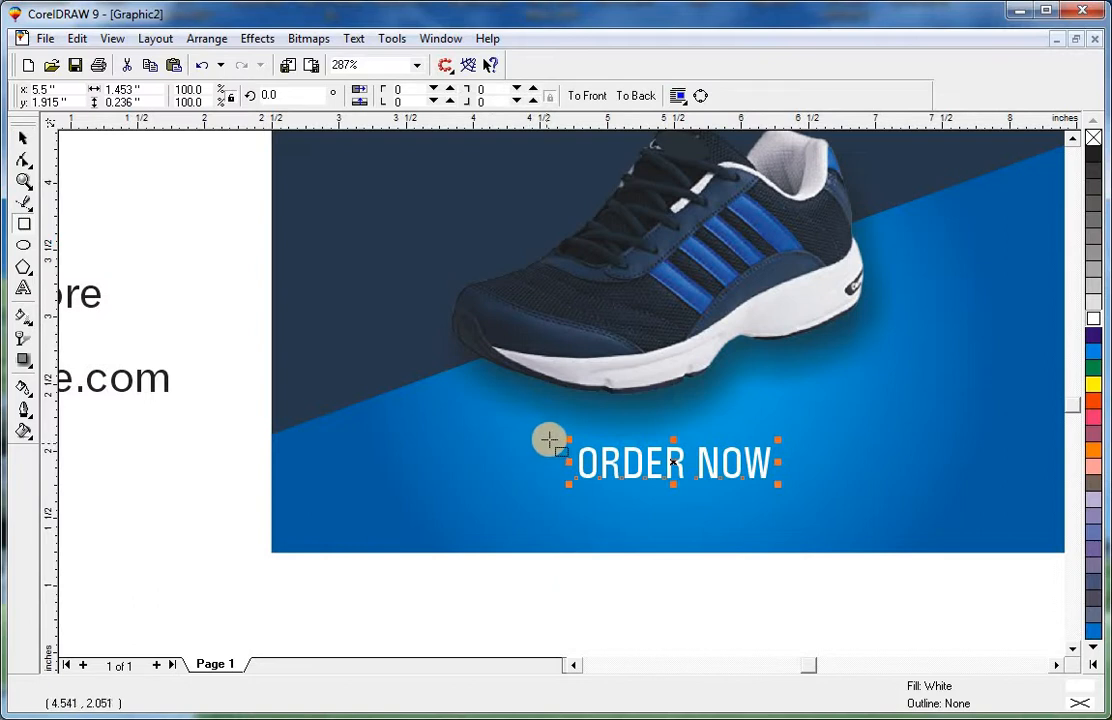
drag(555, 436, 811, 494)
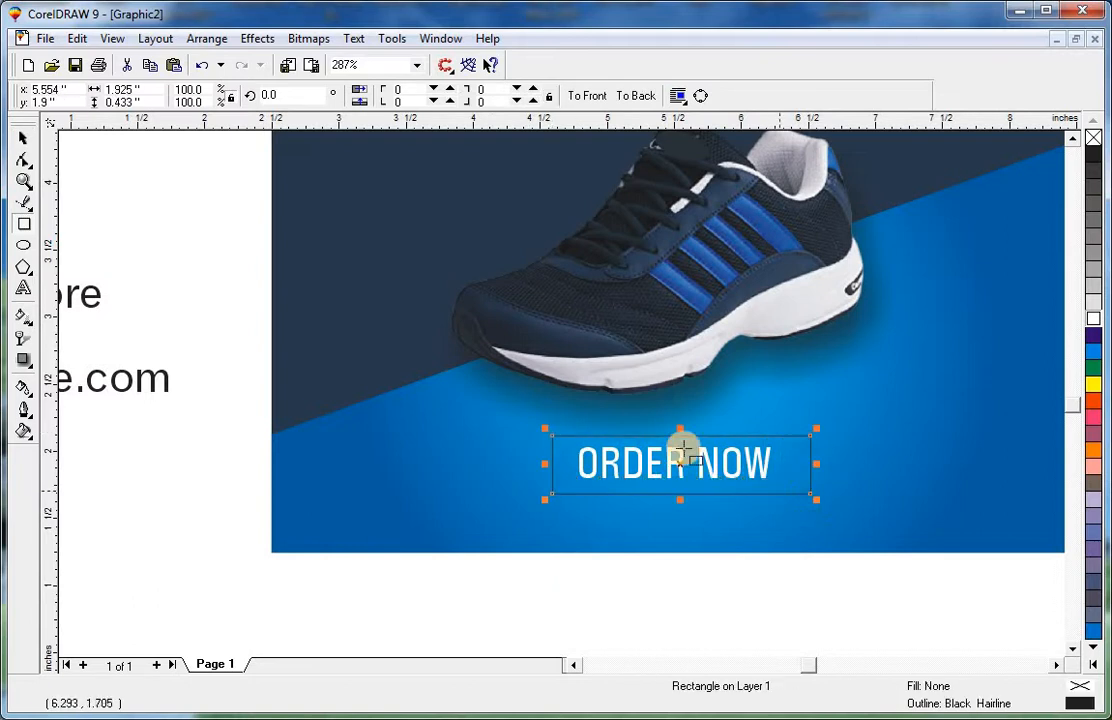
click(24, 161)
drag(553, 440, 588, 436)
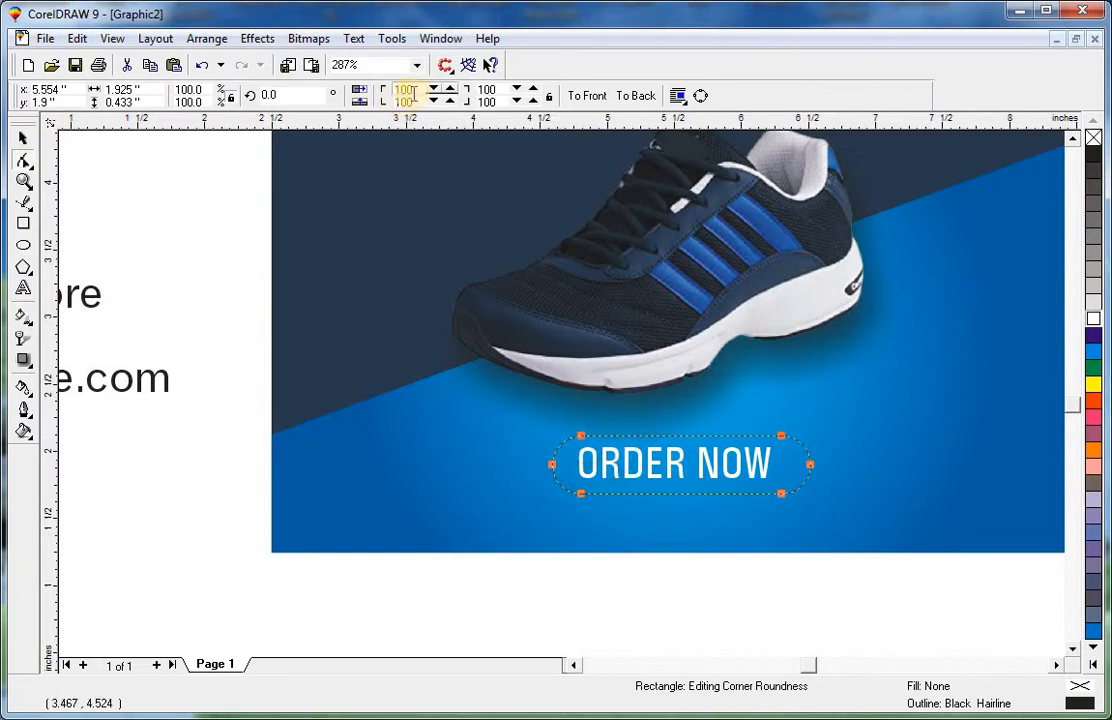
click(587, 435)
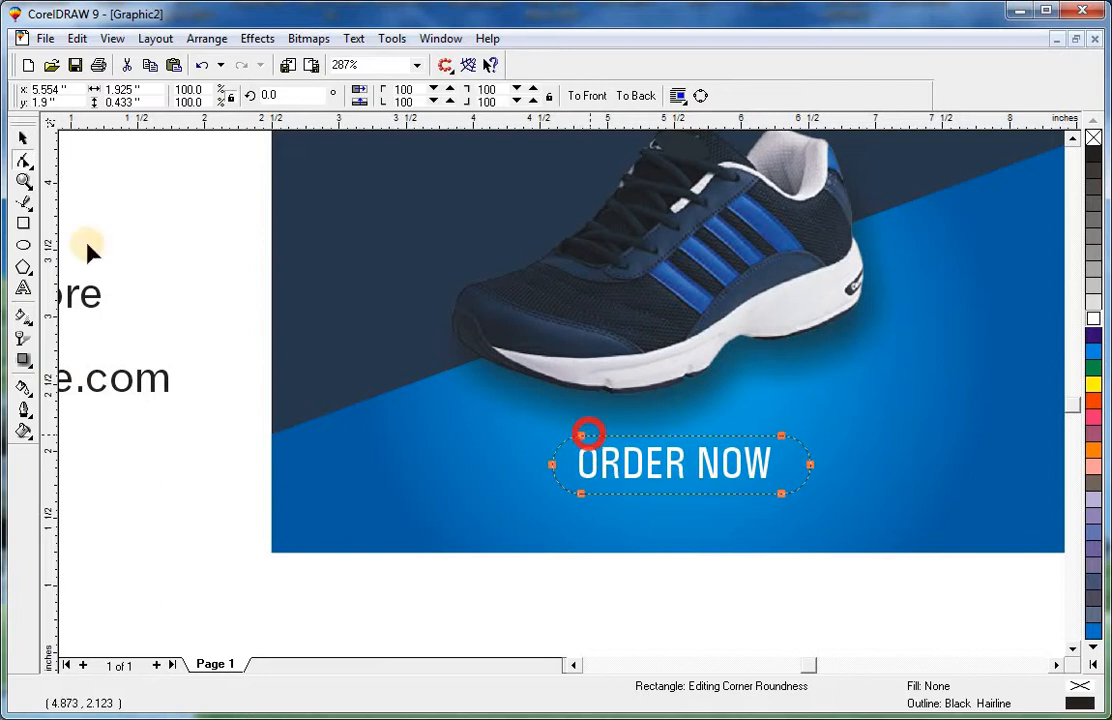
click(24, 140)
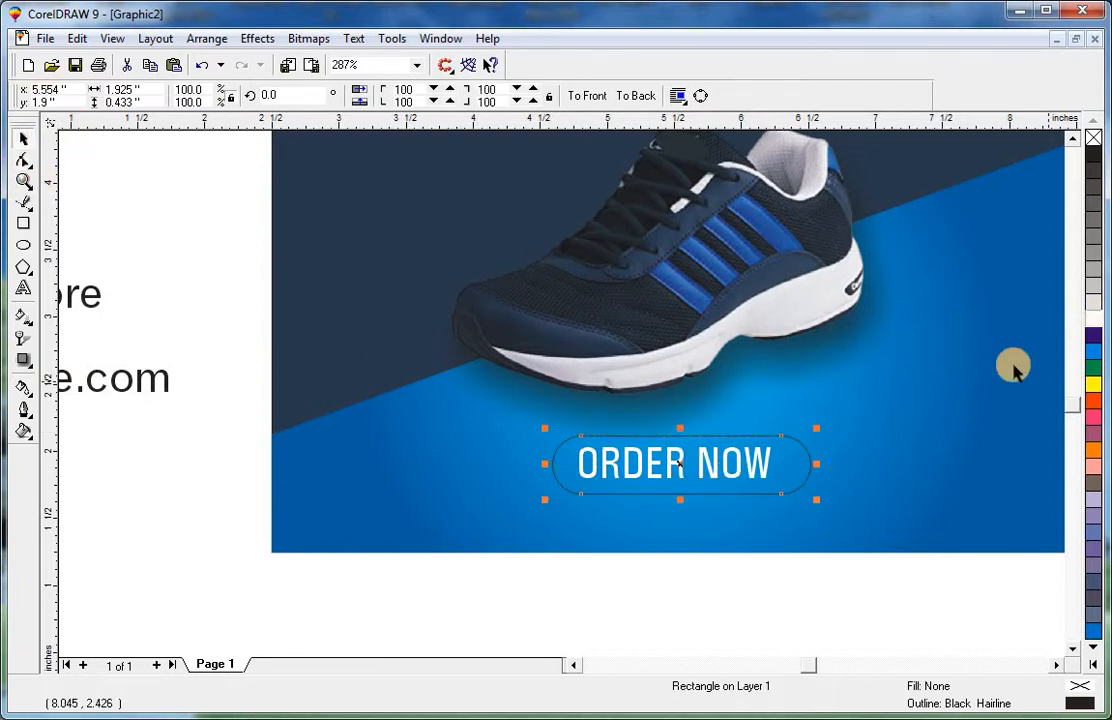
Copy the navy background's fill onto the rounded rectangle.
key(ctrl+shift+a)
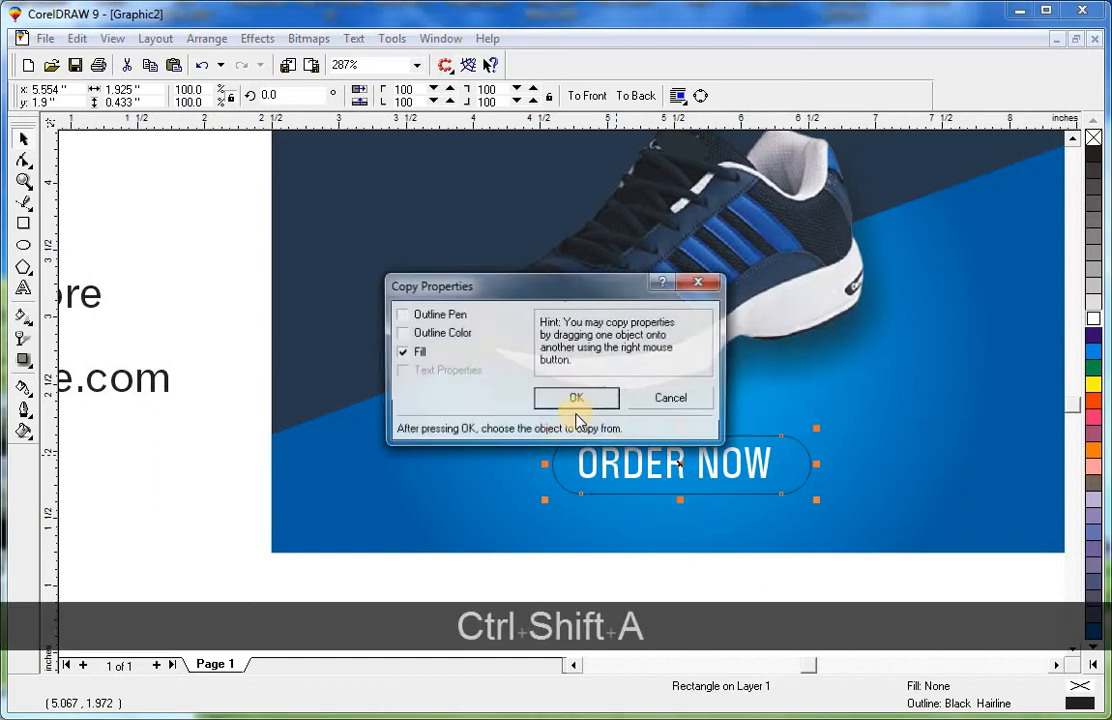
click(576, 397)
click(319, 217)
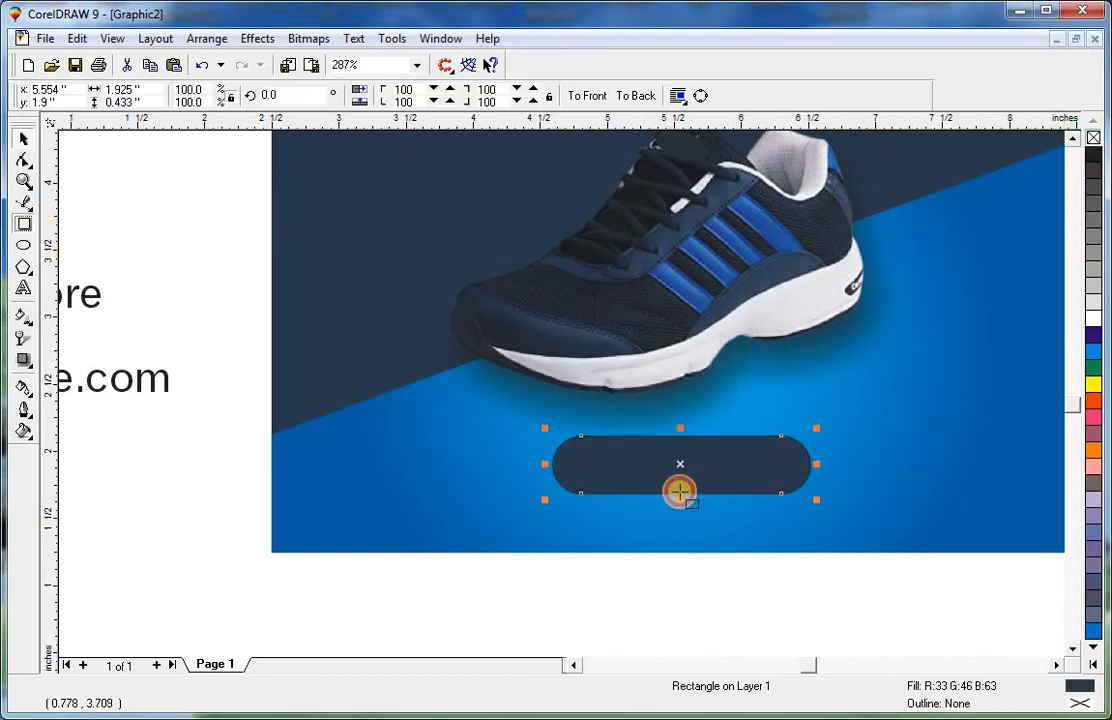
Reorder the rounded rectangle so it sits above the background but behind the ORDER NOW text.
drag(481, 399, 946, 603)
key(space)
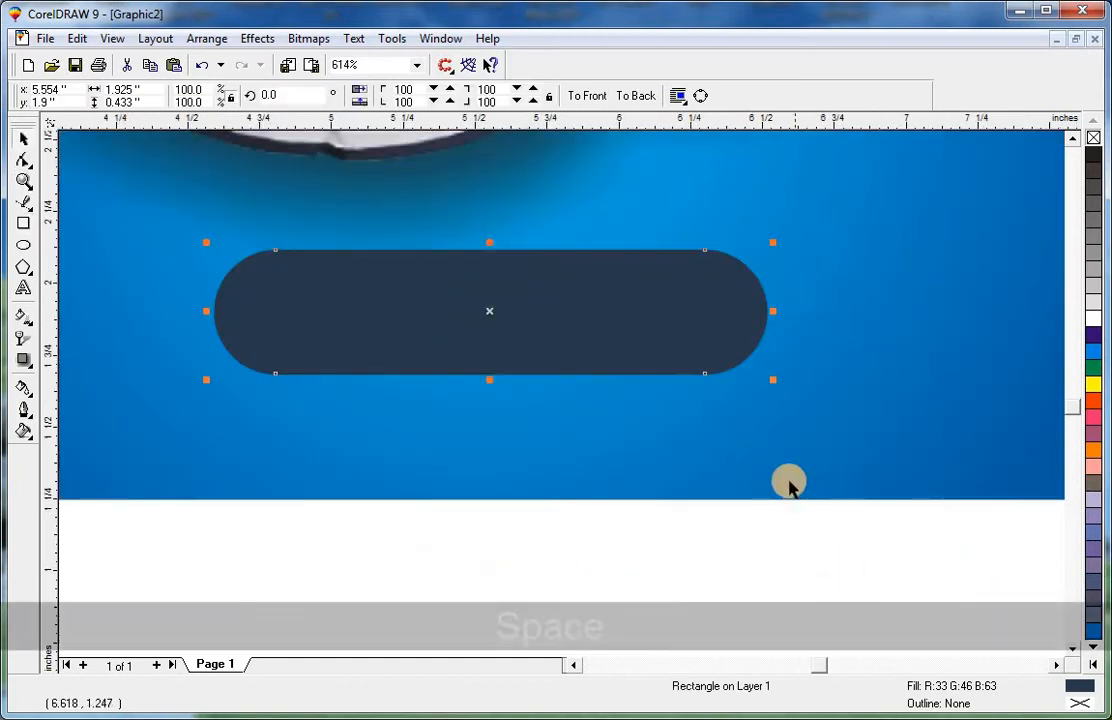
shift+click(787, 484)
key(shift+Page_Down)
key(Escape)
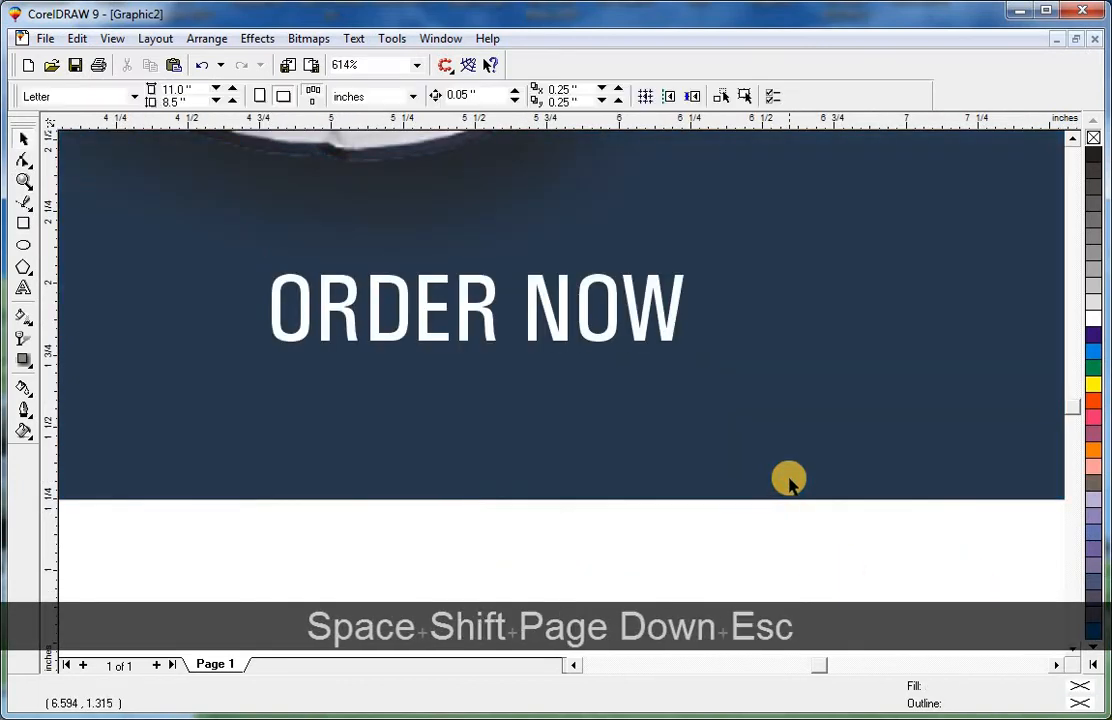
key(F3)
click(842, 517)
key(shift+F2)
key(Page_Down)
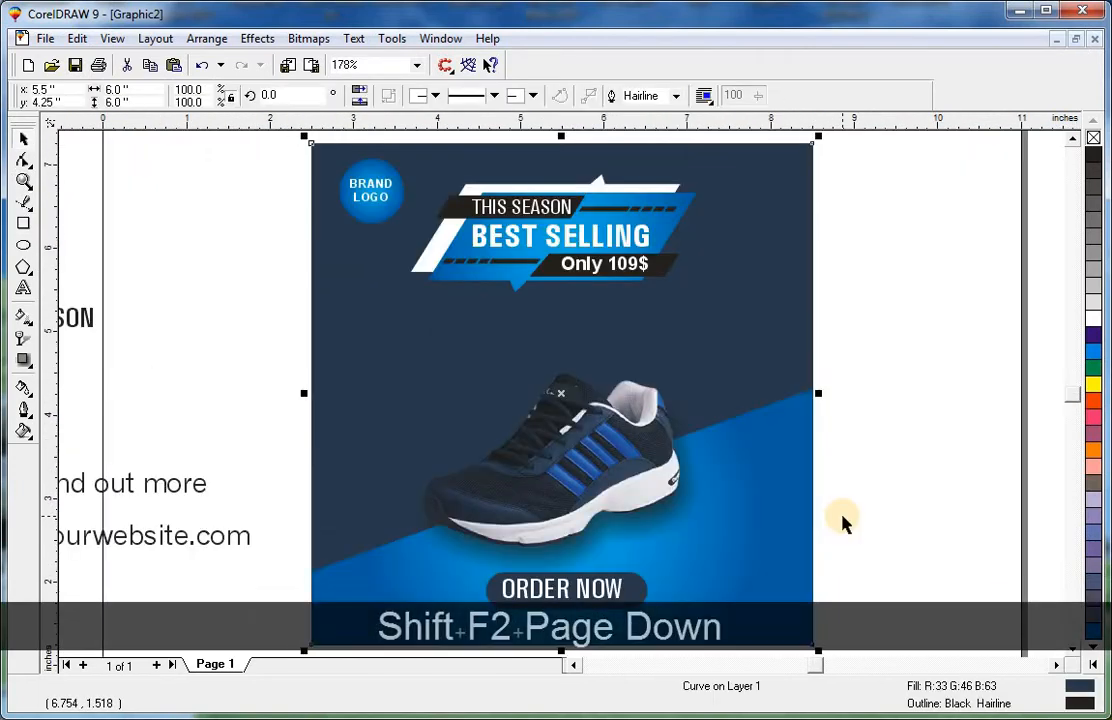
click(914, 495)
key(F2)
drag(428, 542, 763, 673)
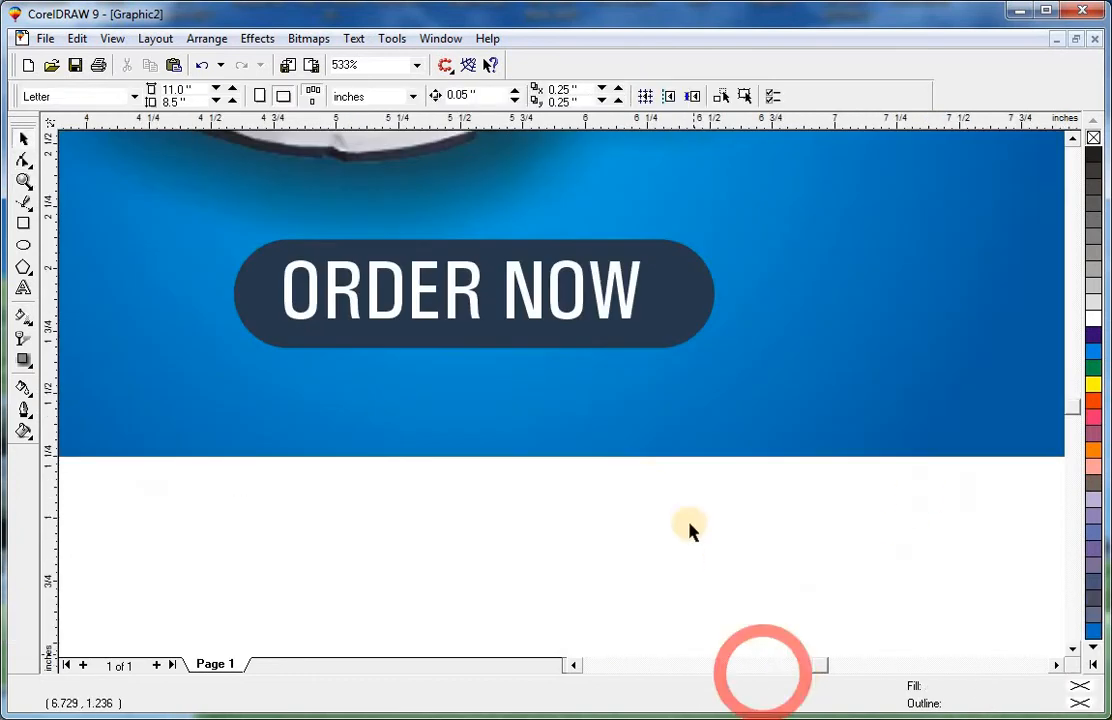
Align the ORDER NOW text and rounded rectangle on their centres and scale them down slightly.
click(622, 318)
shift+click(665, 323)
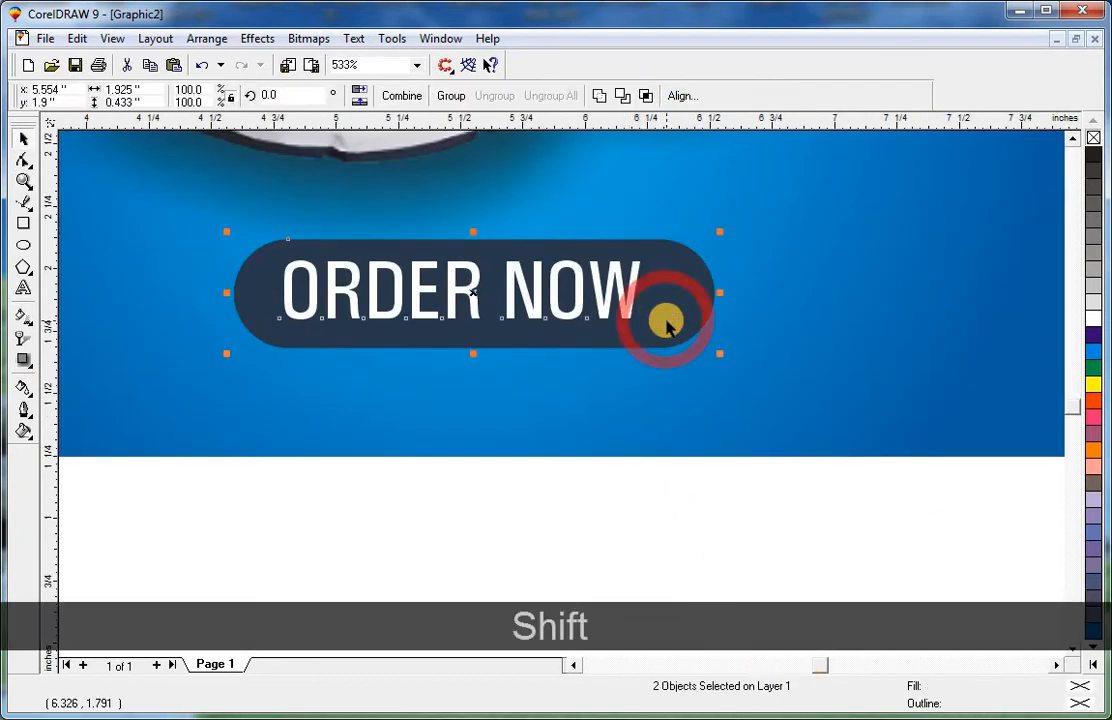
key(c)
key(e)
drag(720, 231, 703, 283)
key(Escape)
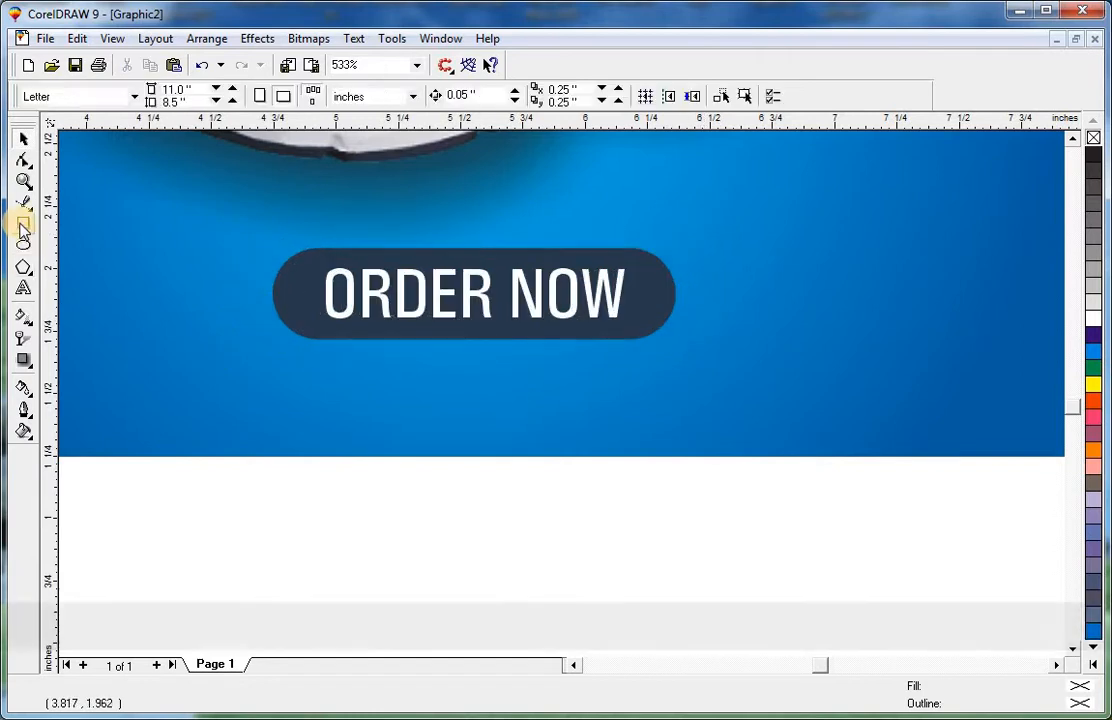
Draw a small square about 0.086 inches wide just below the rounded rectangle.
click(23, 223)
drag(345, 281, 581, 439)
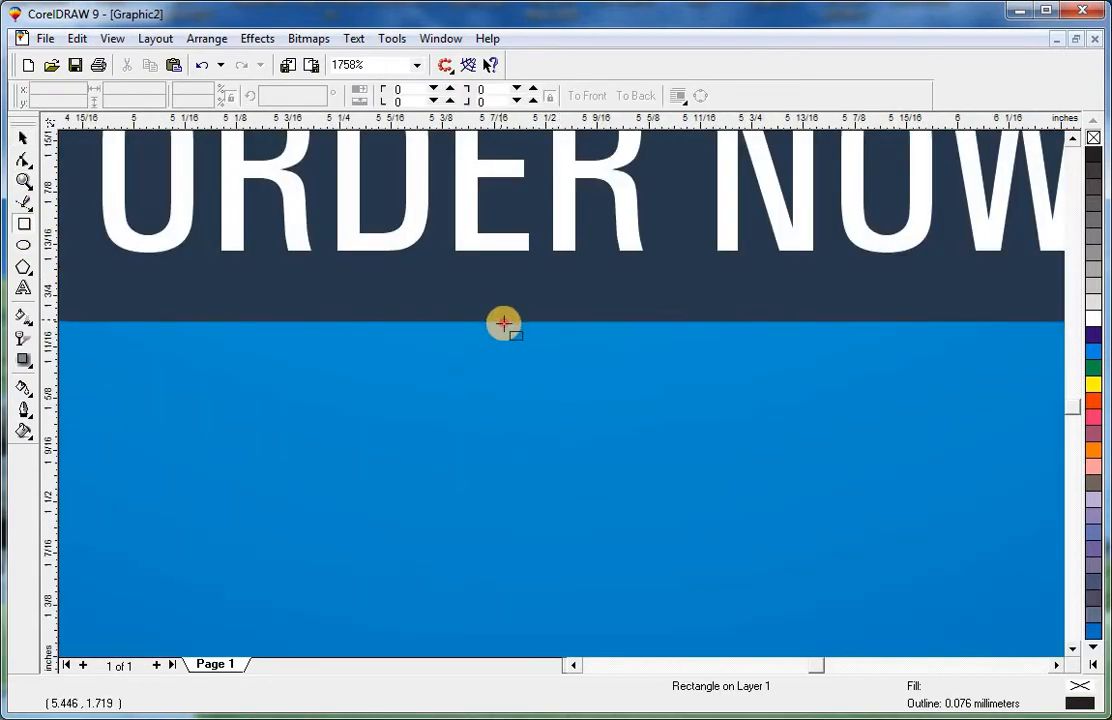
drag(501, 320, 574, 387)
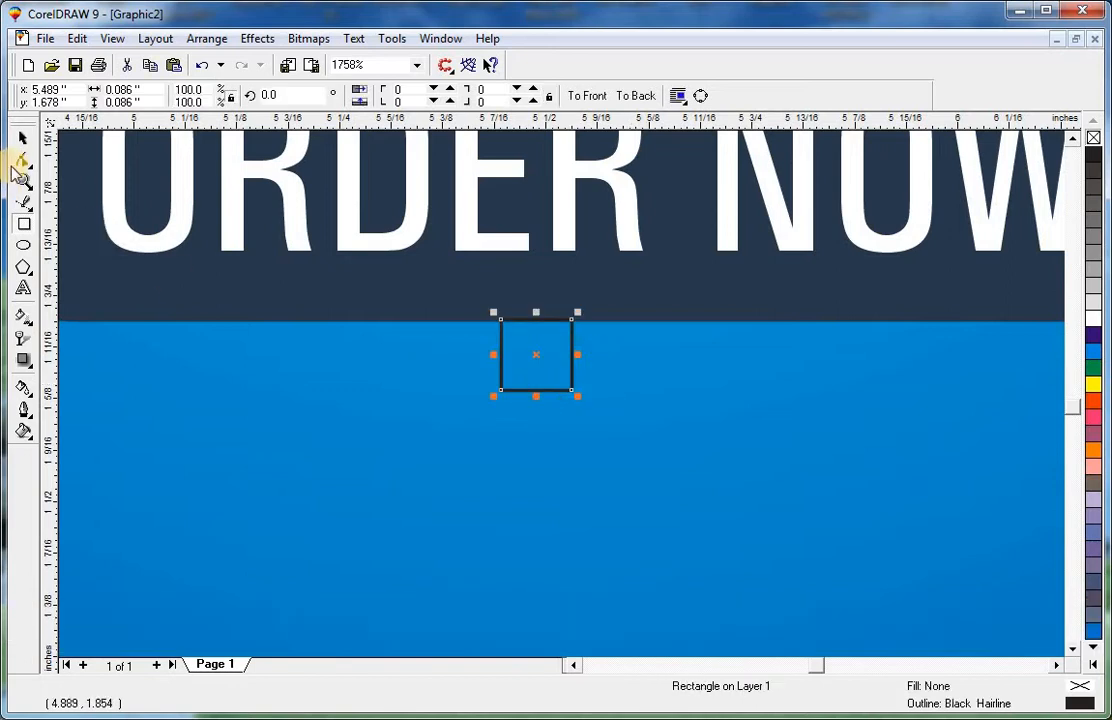
Convert the square to curves and turn it into a downward-pointing triangle by adding a bottom-centre node and deleting the bottom corners.
click(22, 168)
key(ctrl+q)
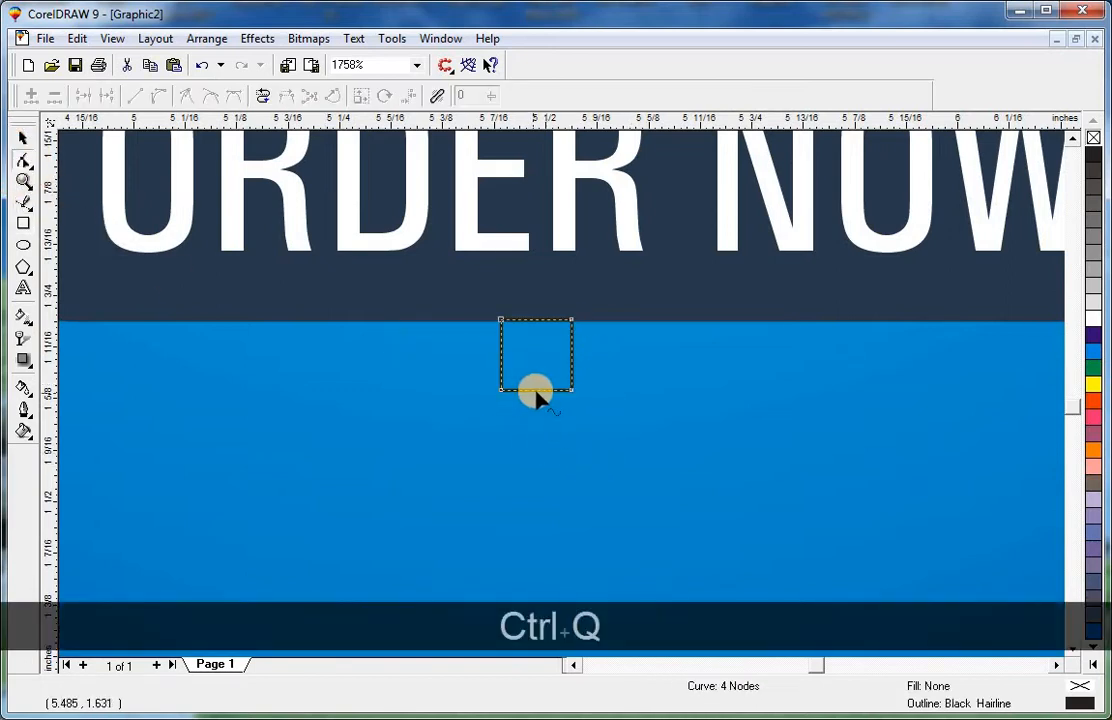
key(space)
key(space)
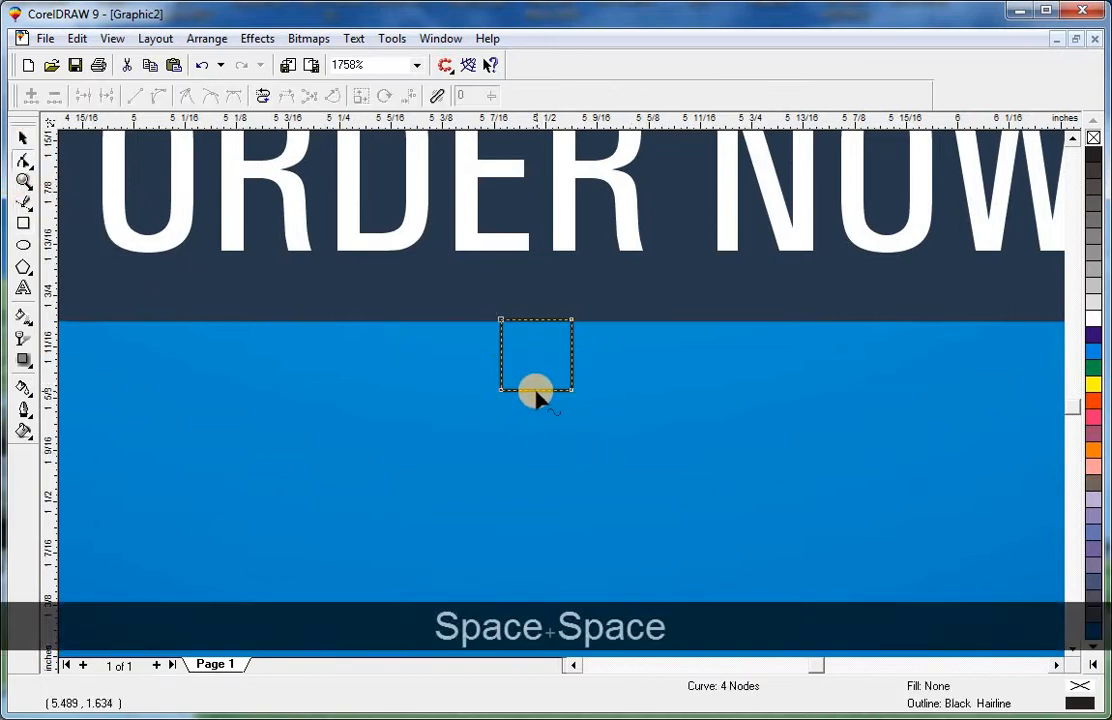
double_click(536, 389)
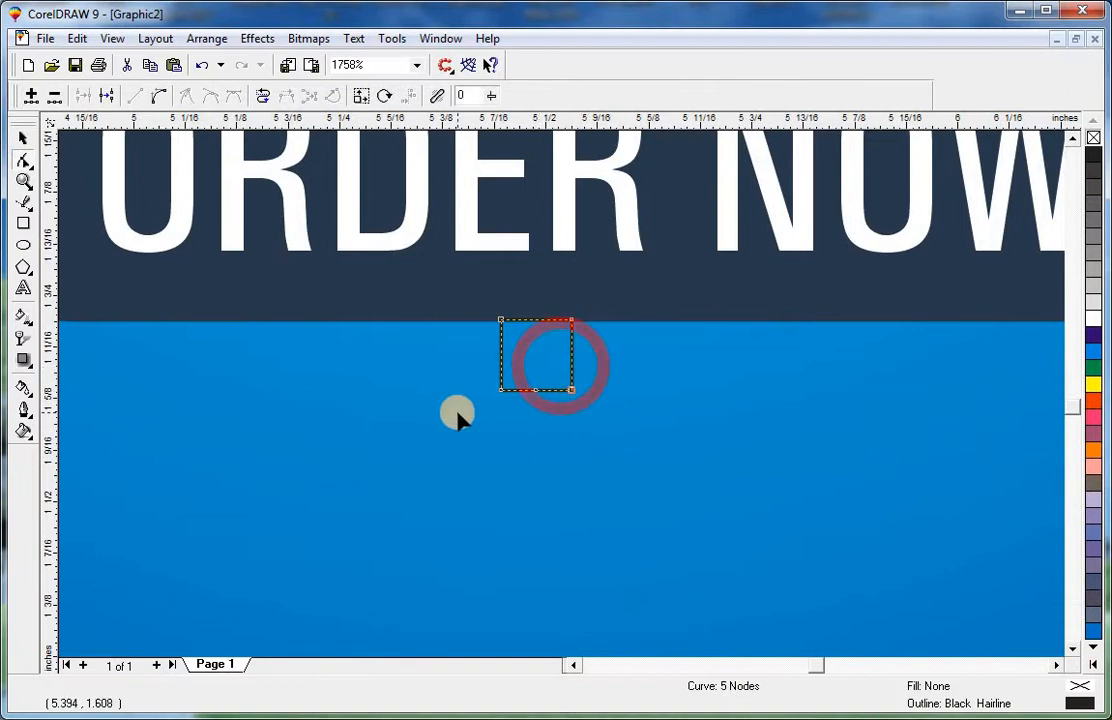
key(shift)
drag(509, 386, 479, 422)
key(Delete)
key(space)
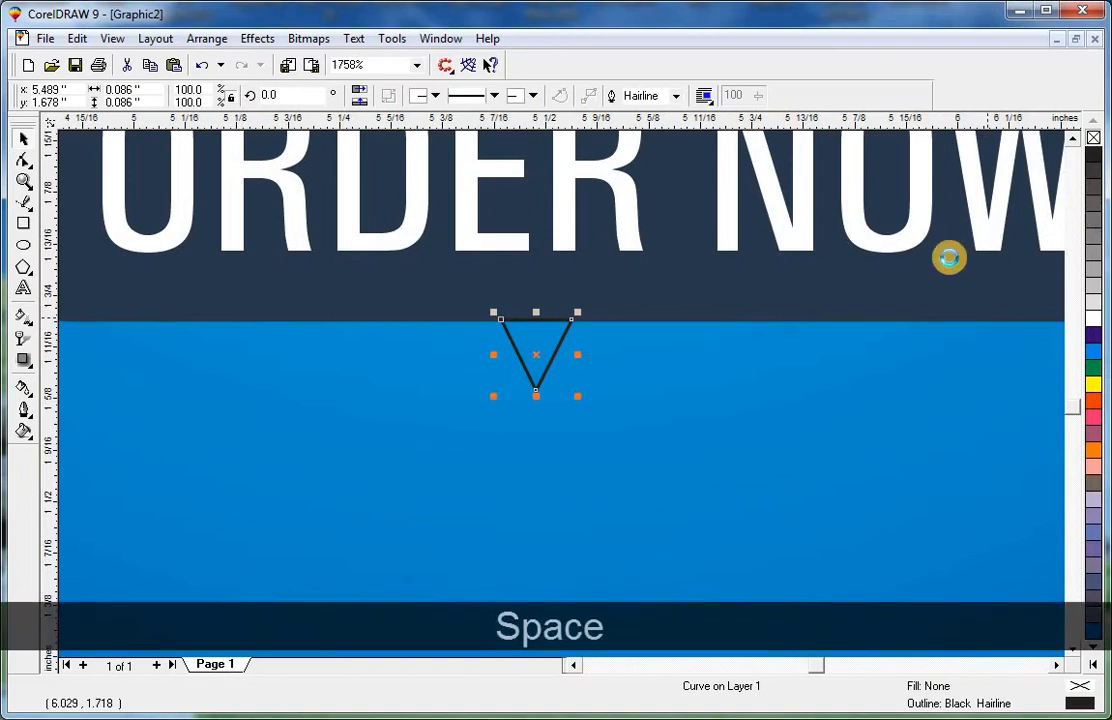
Combine the triangle with the rounded rectangle into one button shape.
shift+click(890, 289)
key(shift+c)
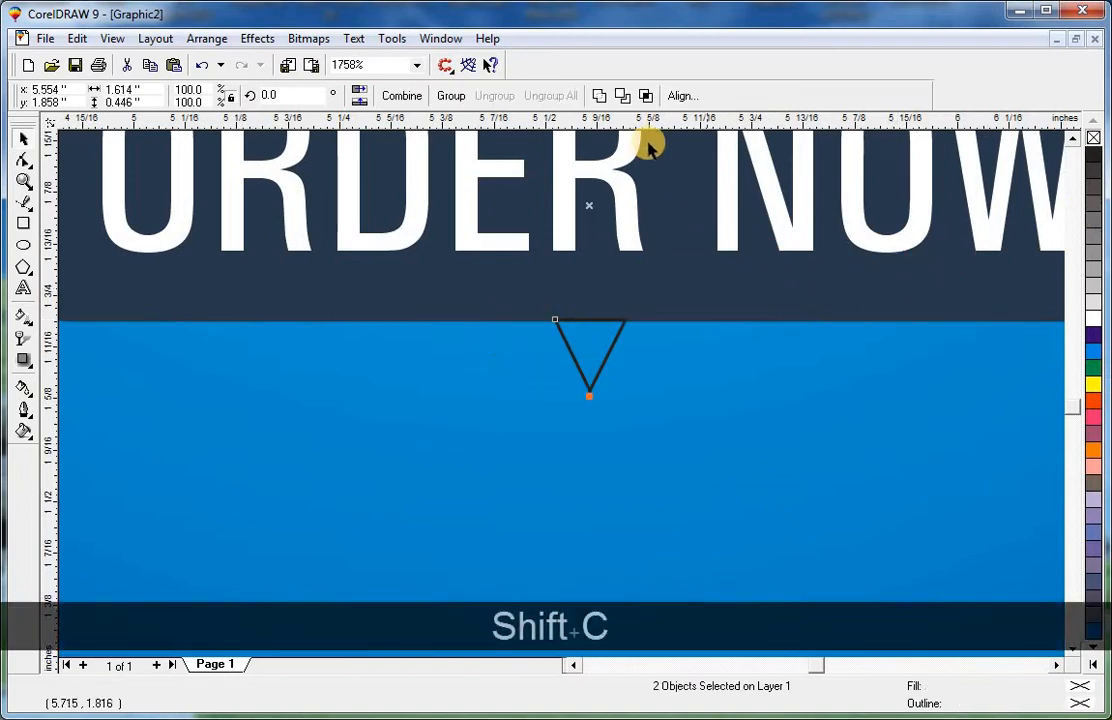
click(600, 95)
Bring the ORDER NOW text in front of the combined button shape.
shift+click(729, 502)
key(shift+F2)
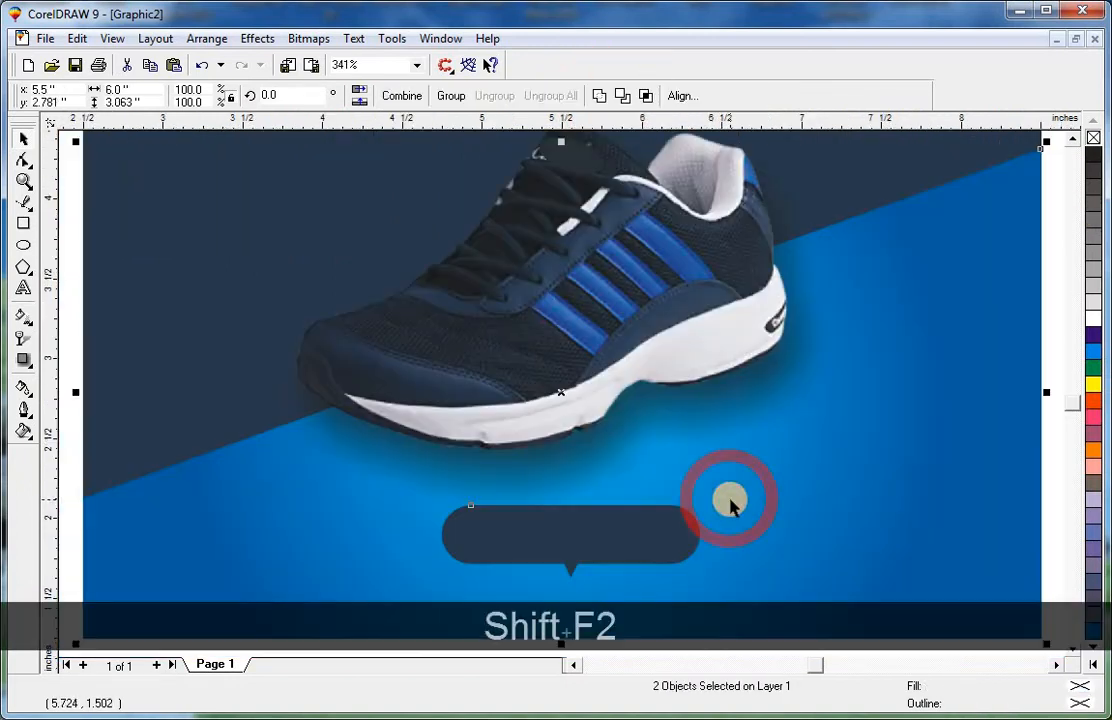
key(Escape)
drag(465, 575, 452, 591)
key(shift+Page_Up)
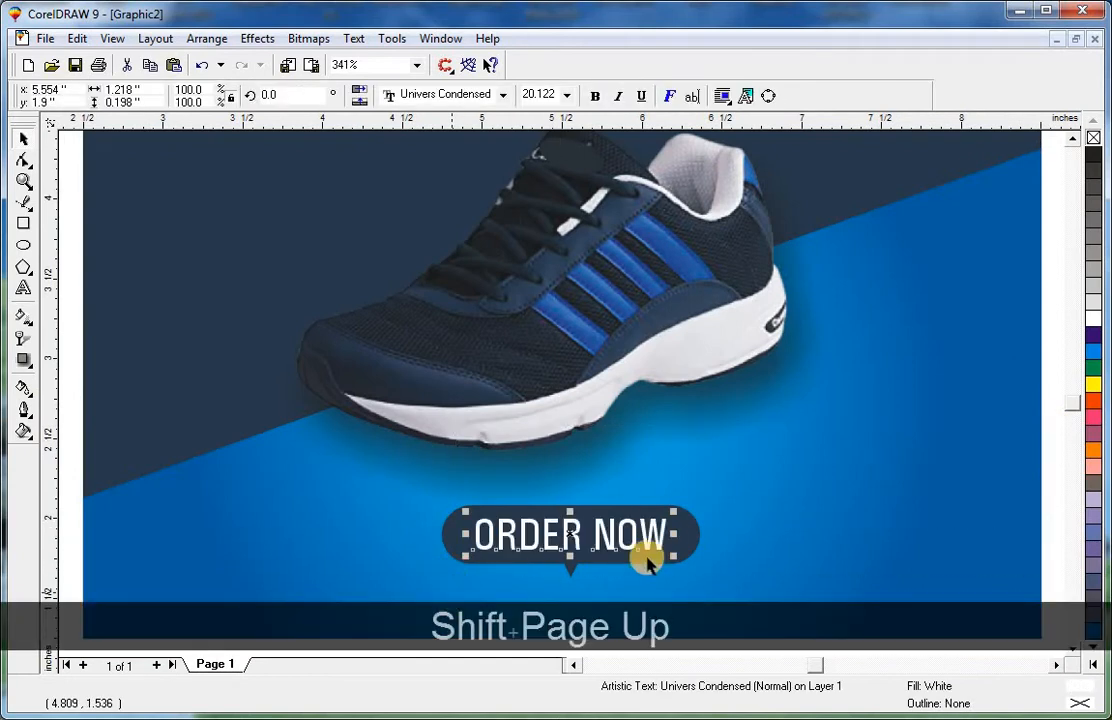
click(787, 522)
key(F3)
click(857, 513)
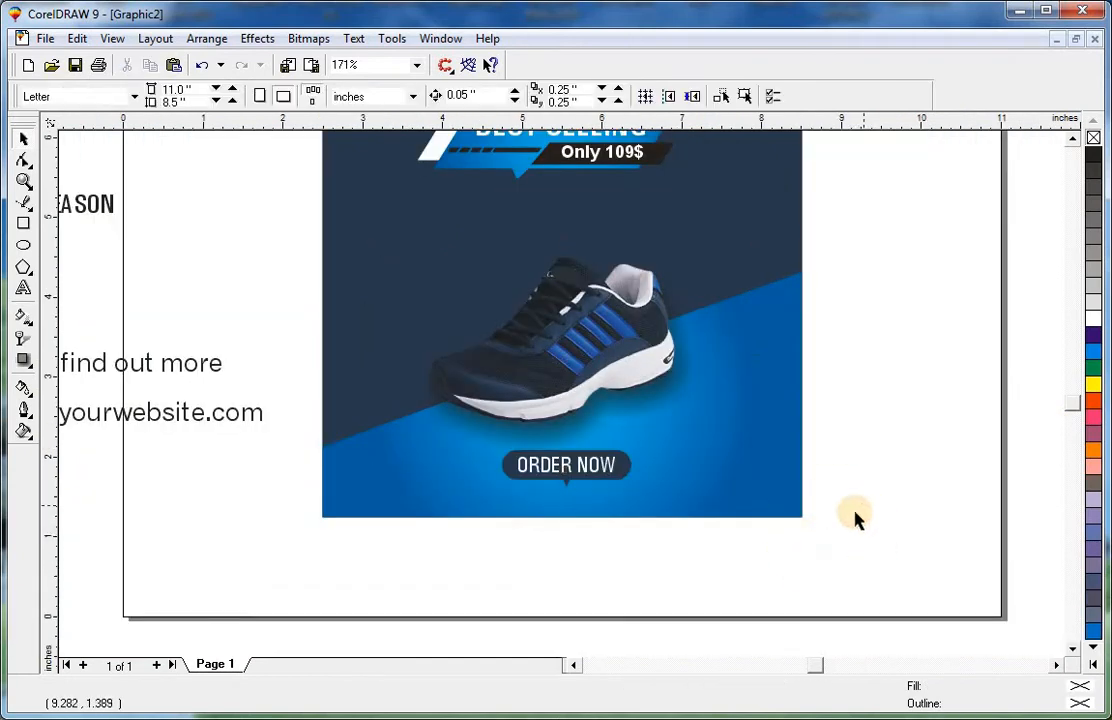
drag(203, 415, 633, 503)
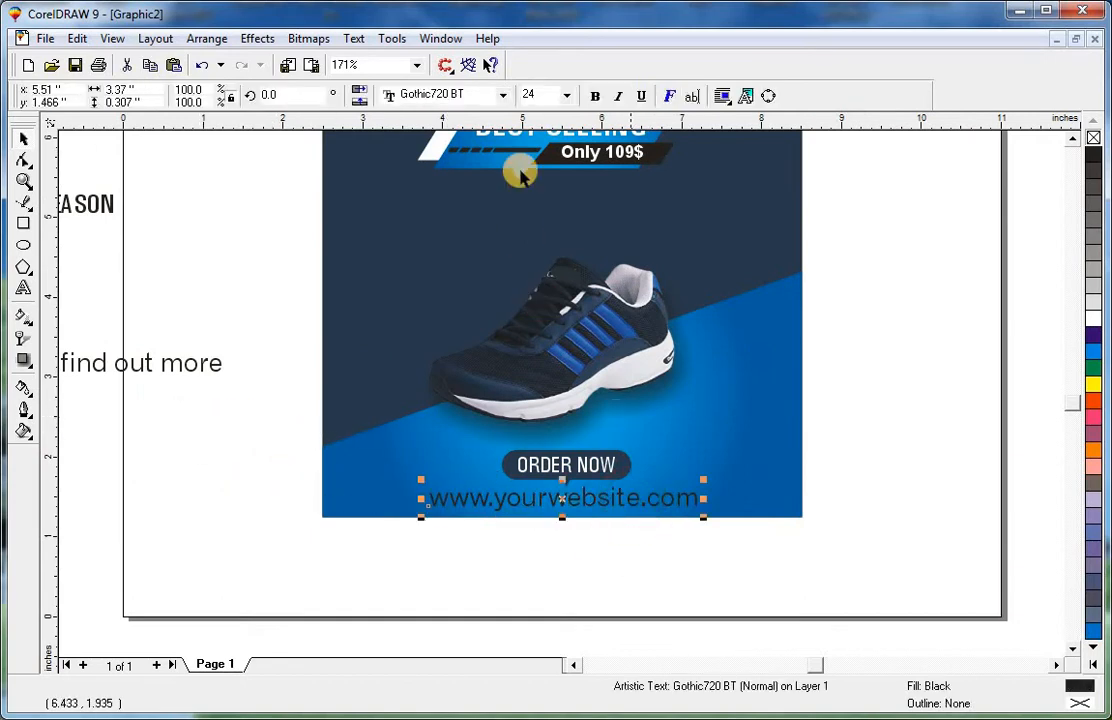
click(549, 95)
text(12)
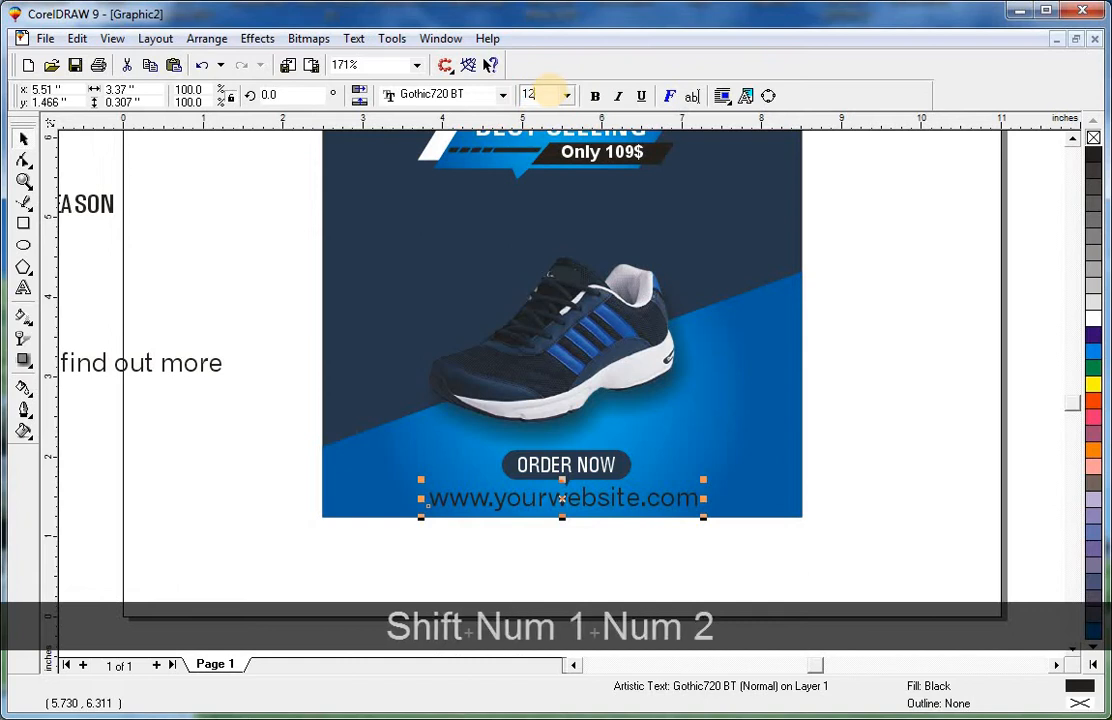
key(Return)
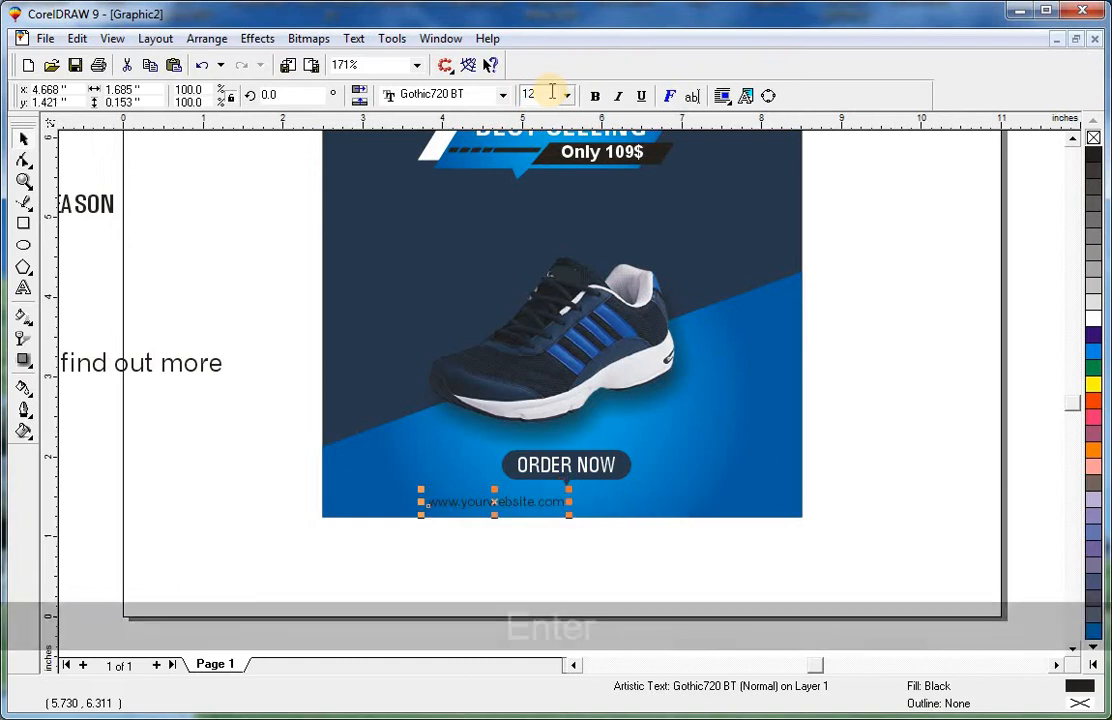
Centre the website text under the ORDER NOW button and colour it white.
shift+click(622, 463)
key(c)
key(Escape)
ctrl+click(597, 499)
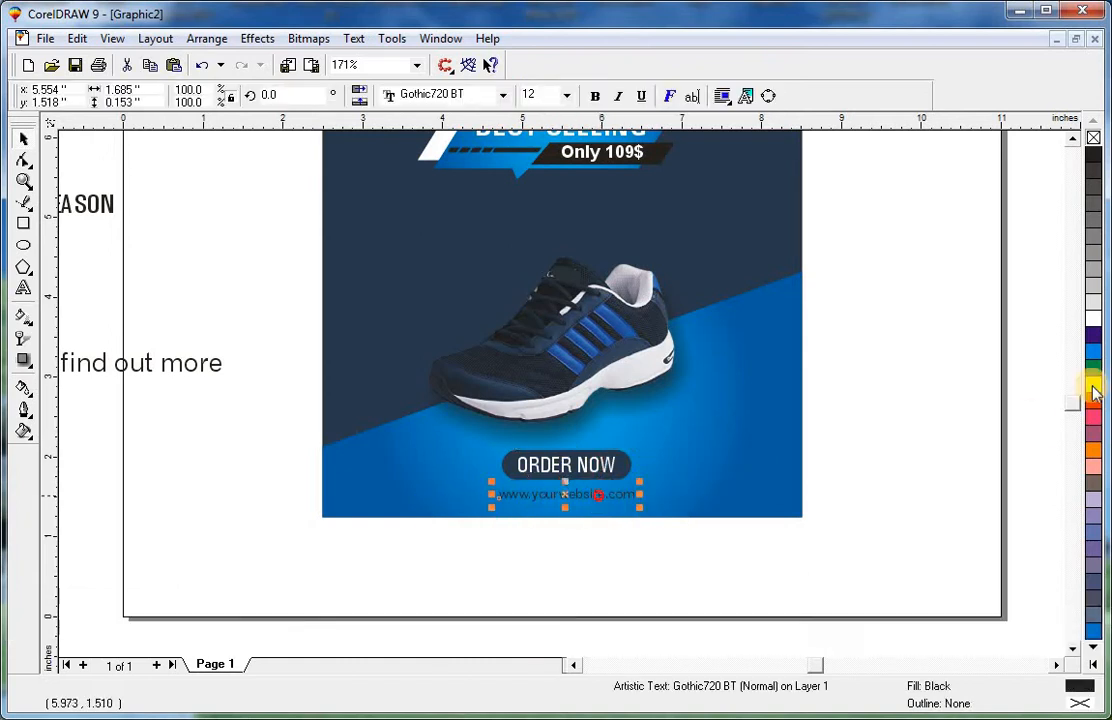
click(1099, 320)
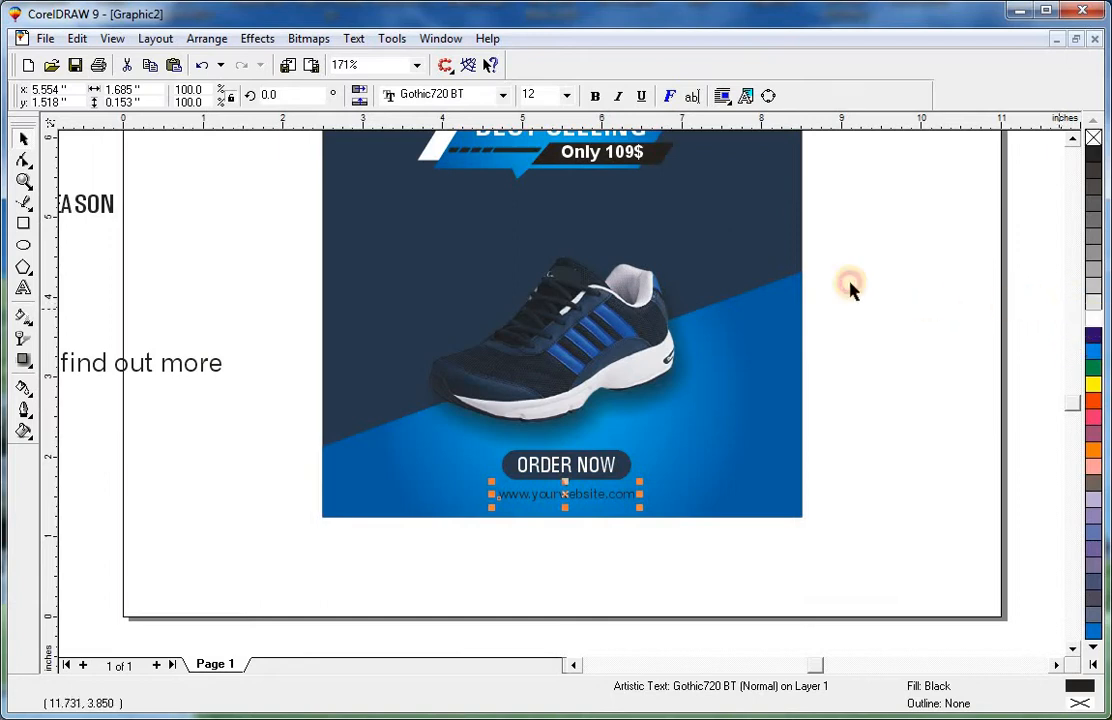
Group the website text together with the background.
shift+click(796, 243)
key(shift+F2)
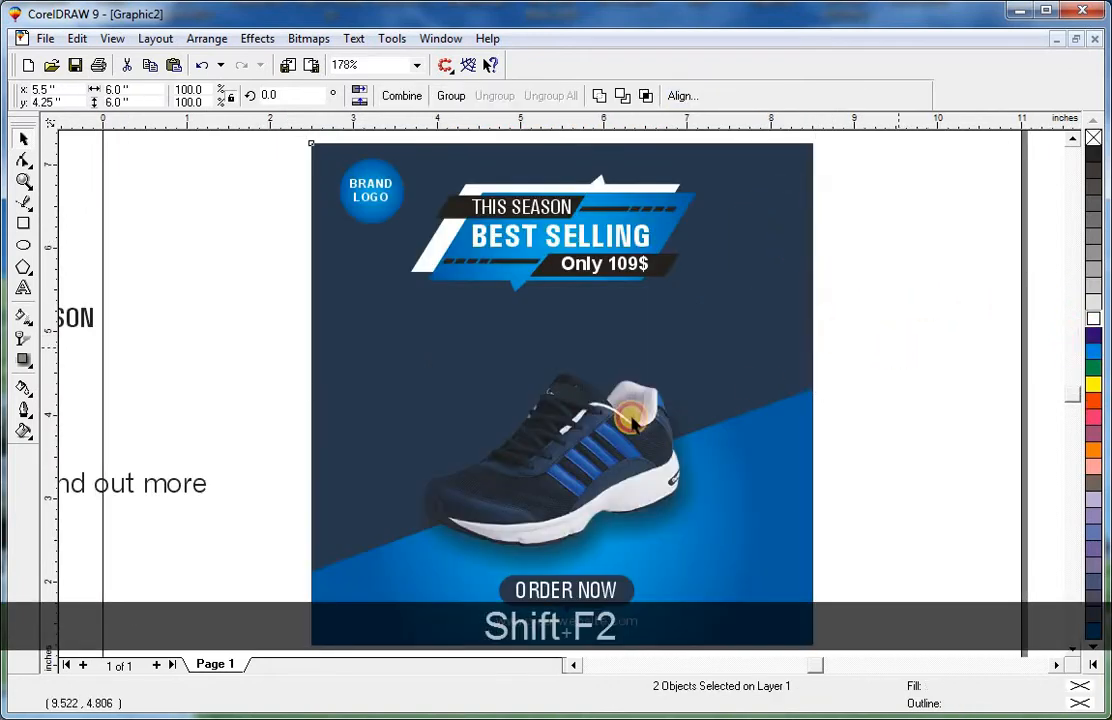
key(ctrl+g)
Arrange the Facebook, email and globe contact icons side by side in one horizontal row.
drag(769, 362, 815, 328)
drag(673, 404, 673, 391)
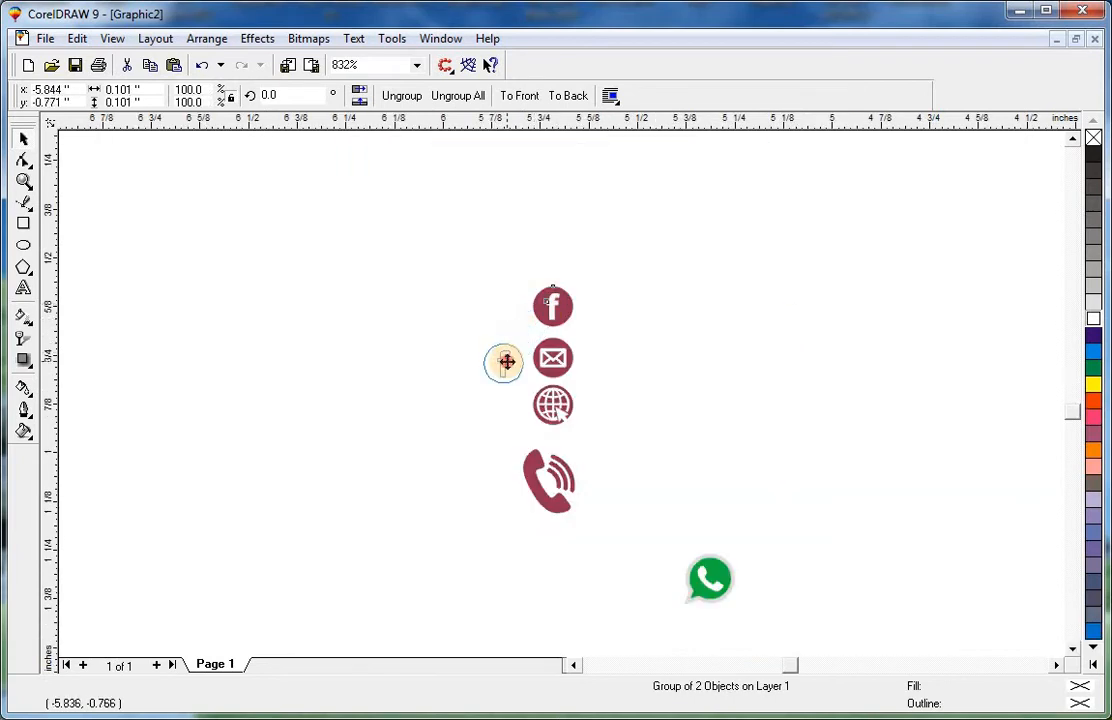
drag(507, 362, 505, 362)
key(Escape)
drag(556, 405, 607, 360)
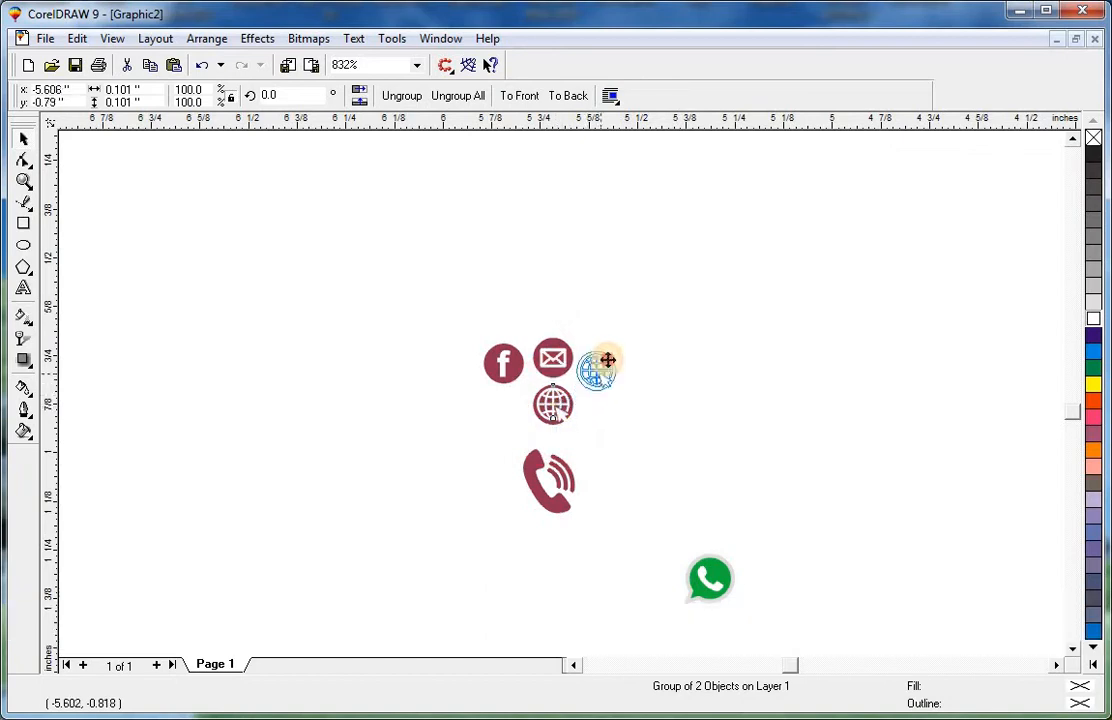
Bring the black Twitter bird next to the icon row and level it with the other icons.
key(F3)
drag(431, 443, 551, 303)
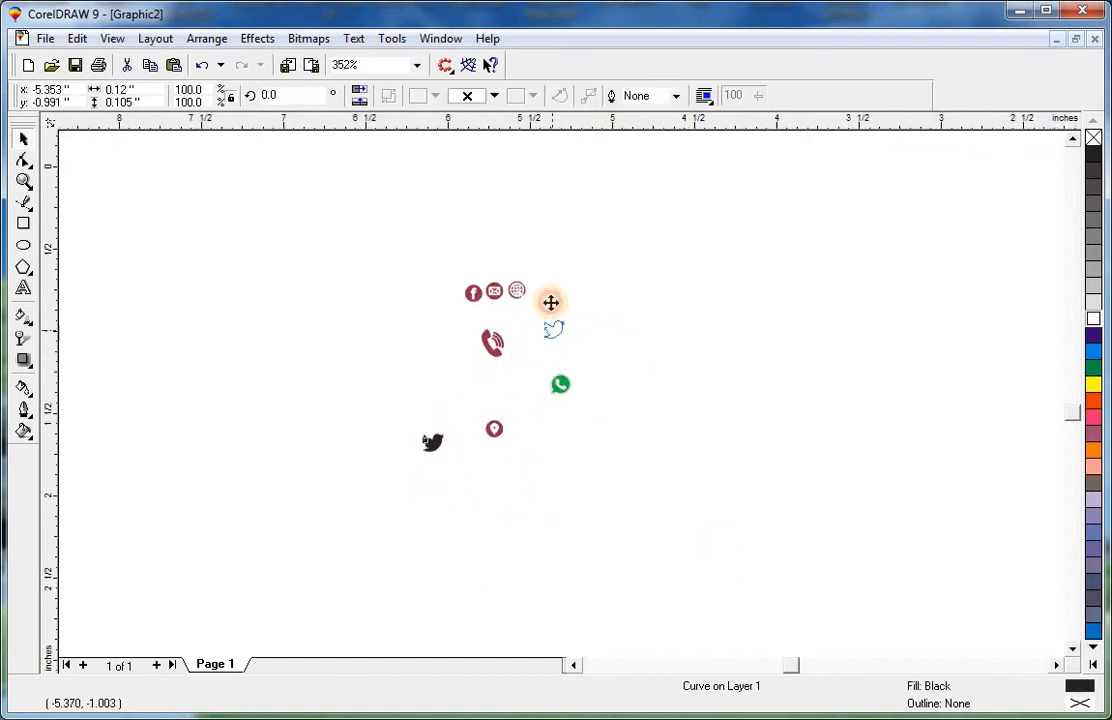
drag(634, 252, 405, 382)
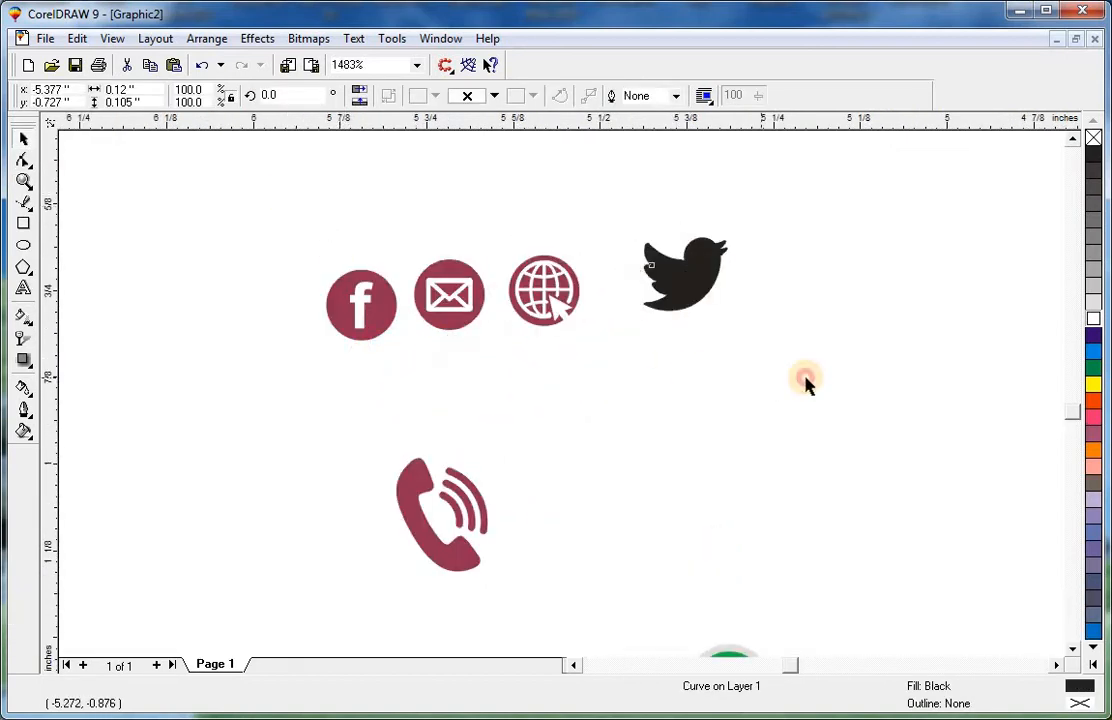
drag(805, 378, 807, 380)
key(e)
key(Escape)
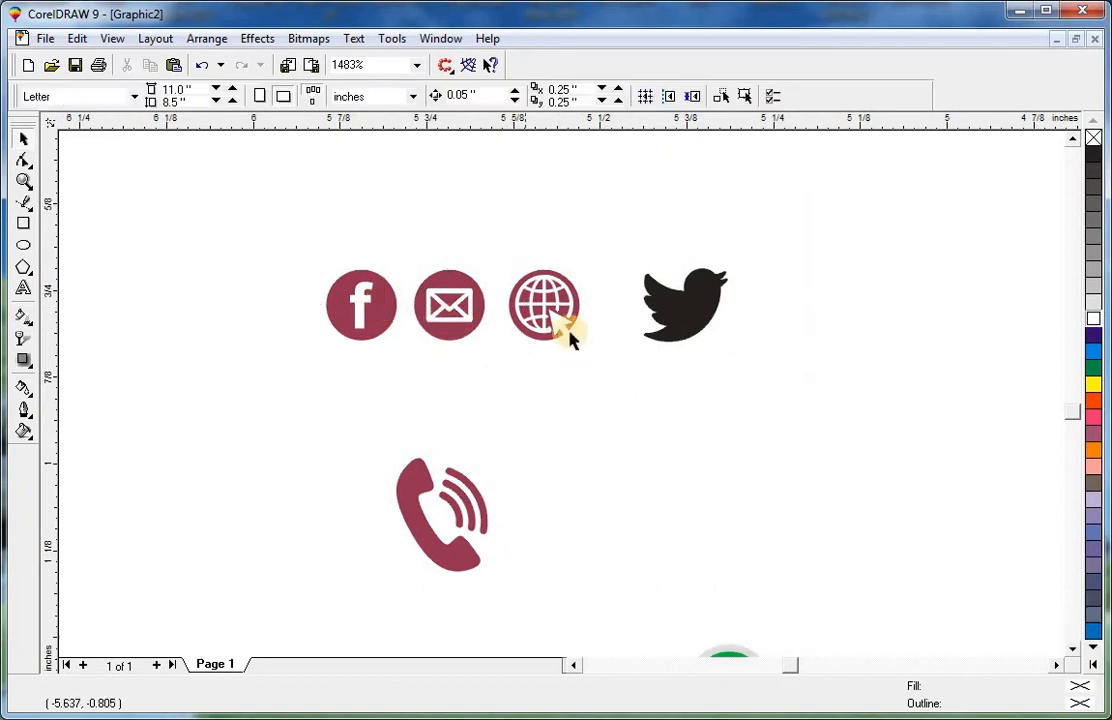
Duplicate the Facebook icon to the left of the row and delete the f logo from the copy.
drag(380, 318, 285, 318)
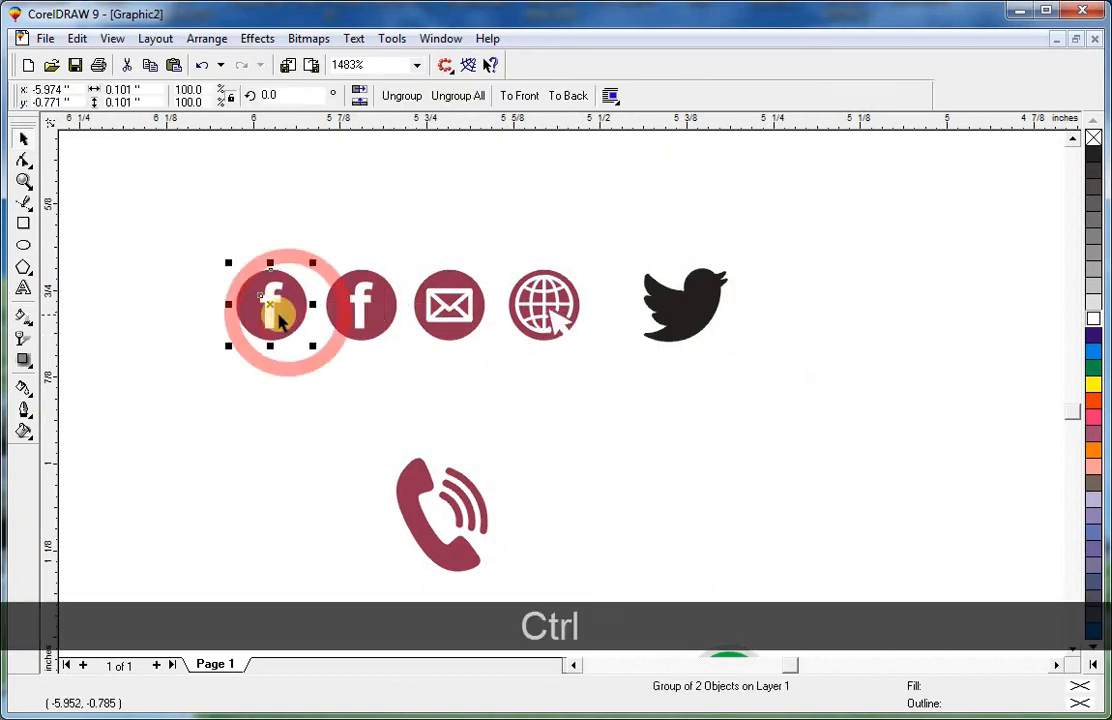
ctrl+click(272, 318)
key(Delete)
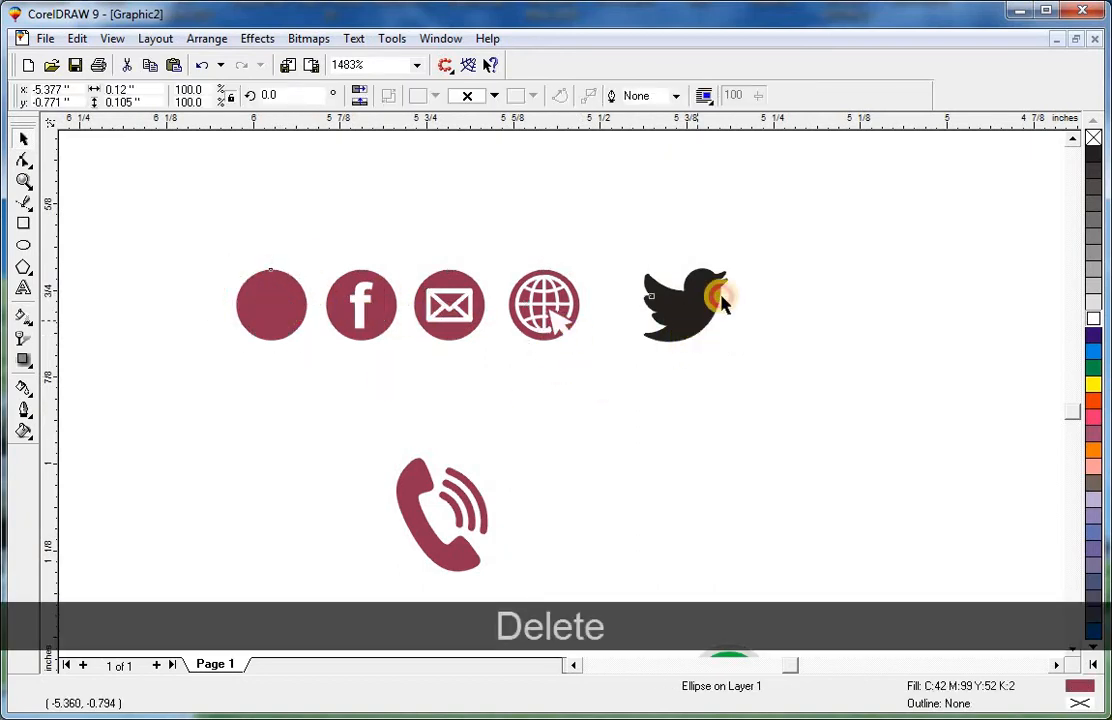
Shrink the Twitter bird to 37.5% and centre it in front of the empty circle.
click(715, 296)
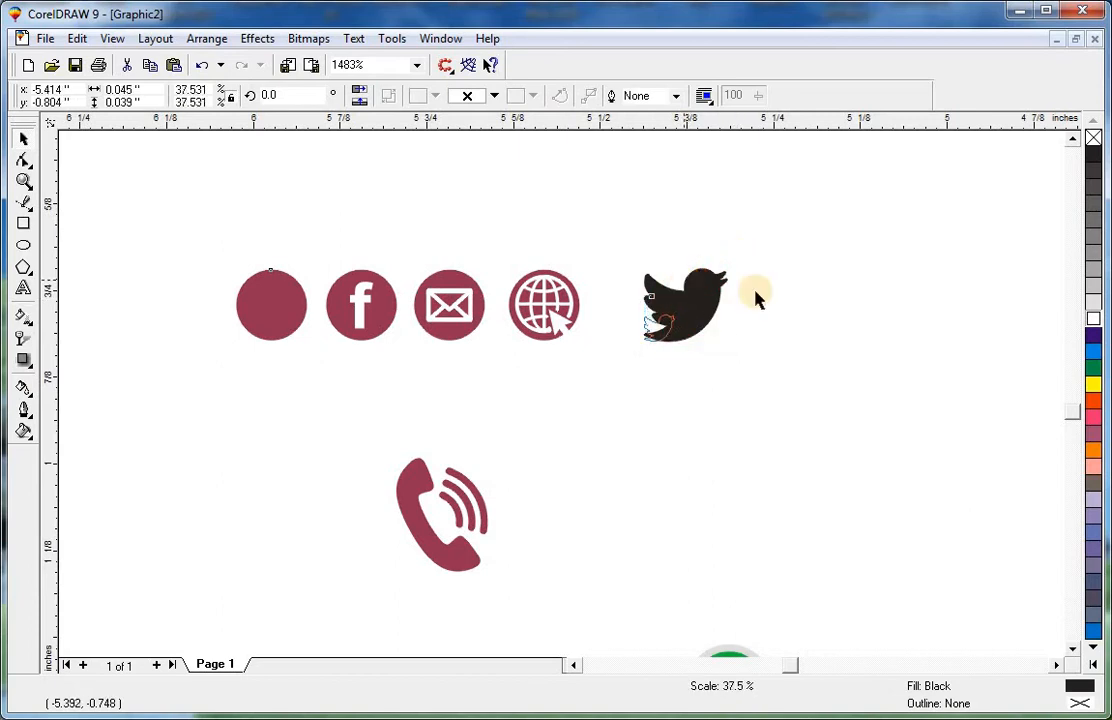
drag(757, 298, 757, 298)
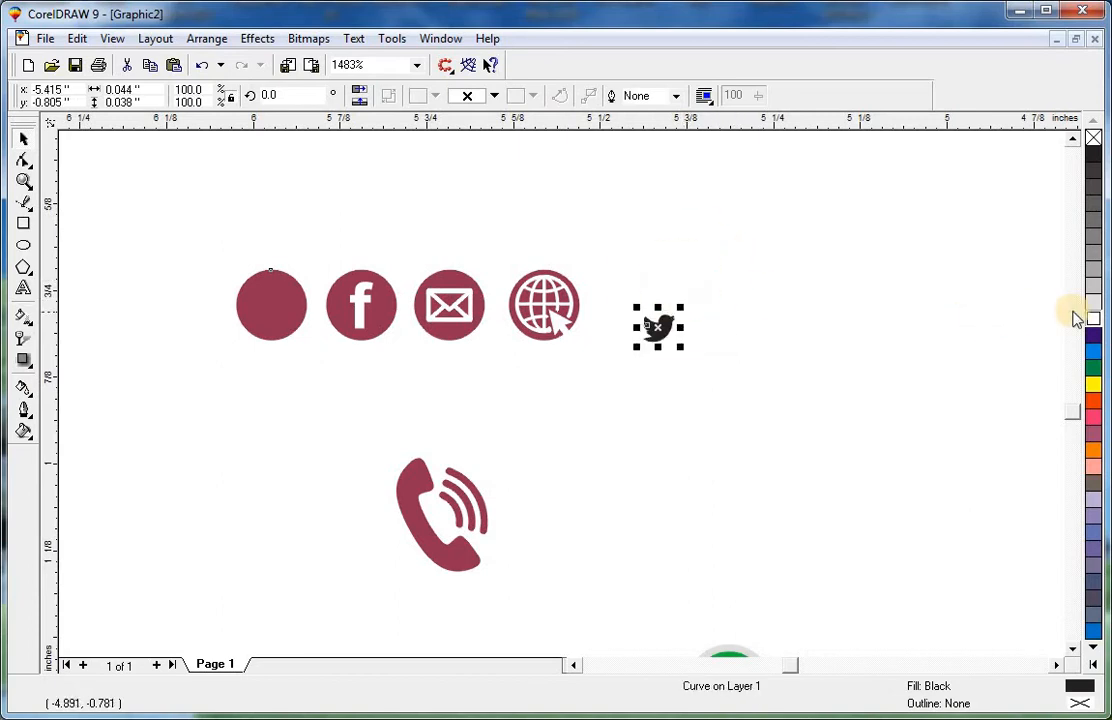
shift+click(285, 318)
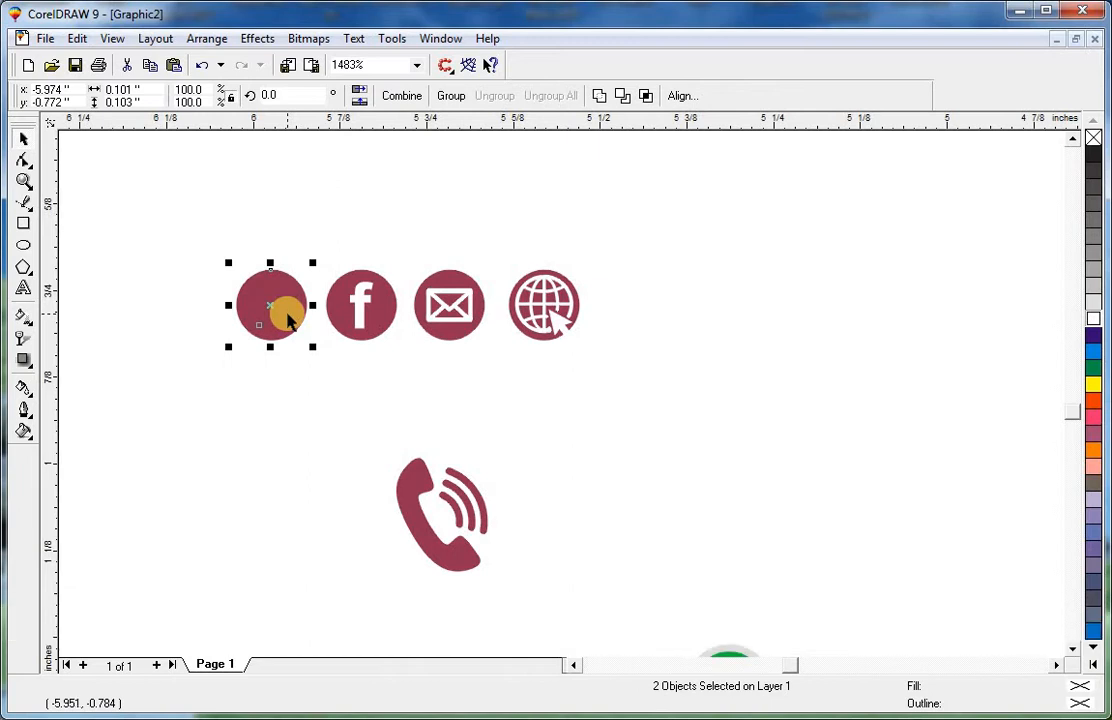
key(e)
click(290, 322)
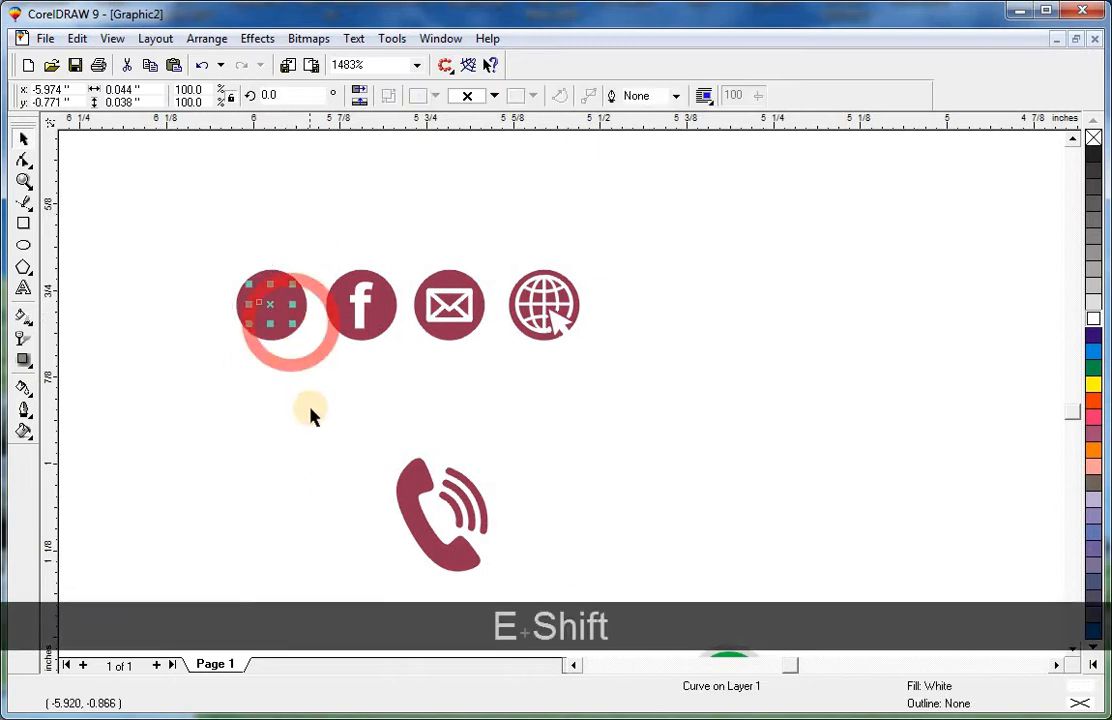
key(shift+Page_Up)
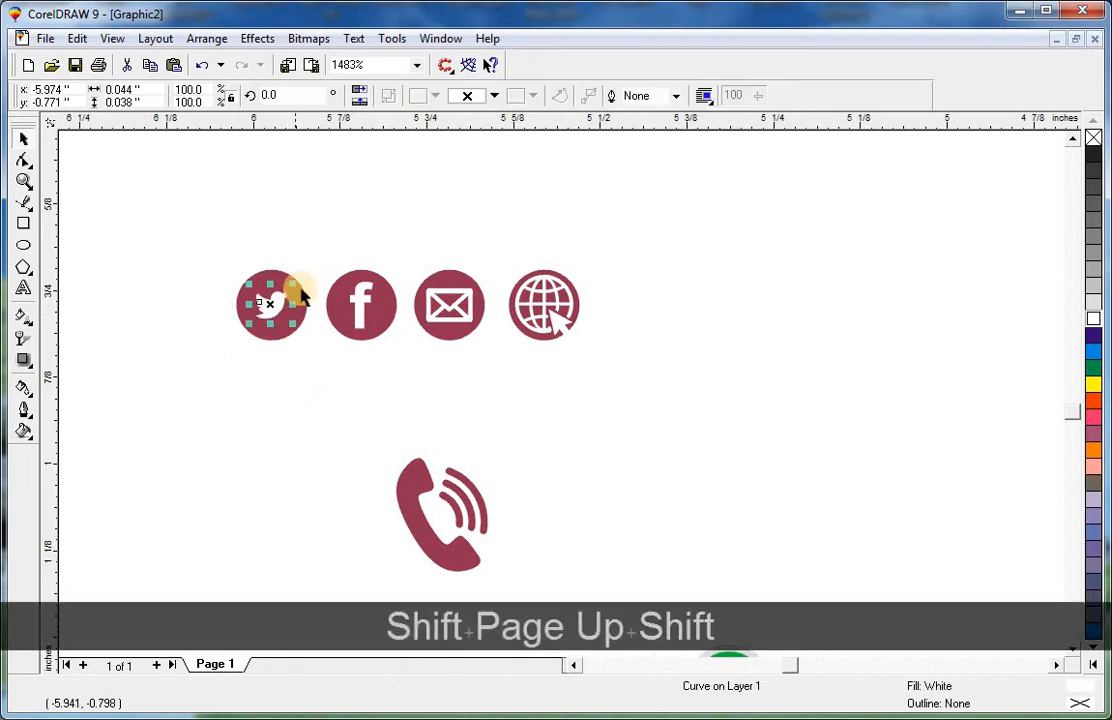
Group the four social icons and move them onto the advert's top-right corner.
drag(307, 274, 307, 274)
key(Escape)
drag(207, 248, 628, 377)
key(F3)
key(F3)
key(ctrl+g)
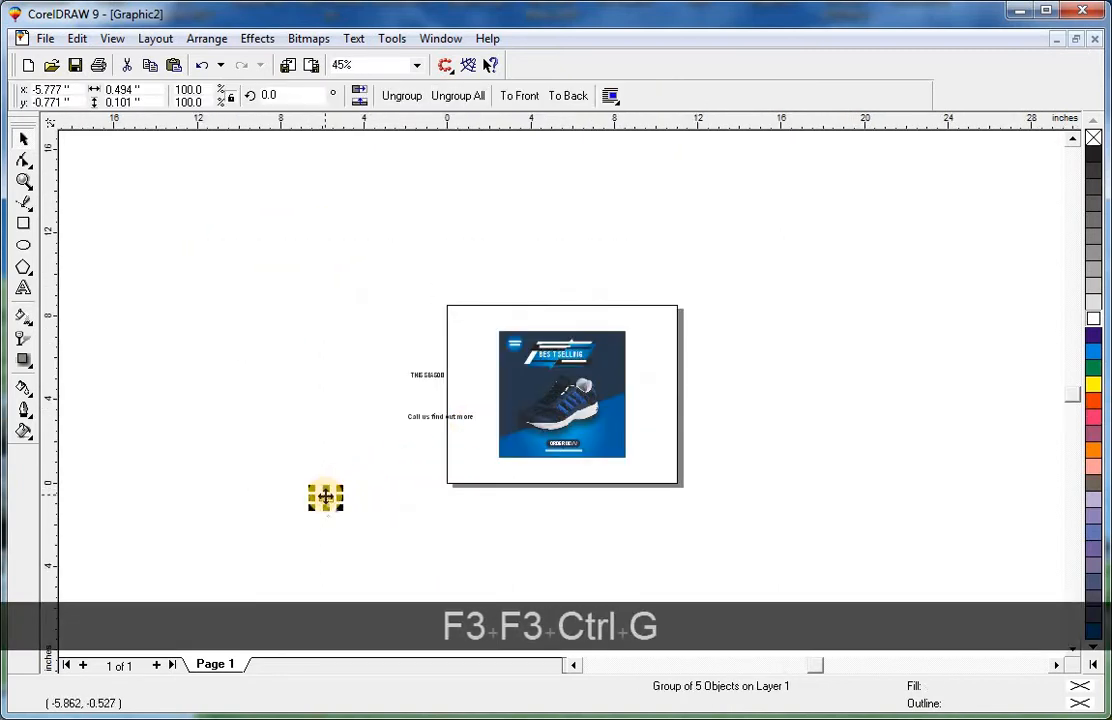
drag(326, 492, 602, 363)
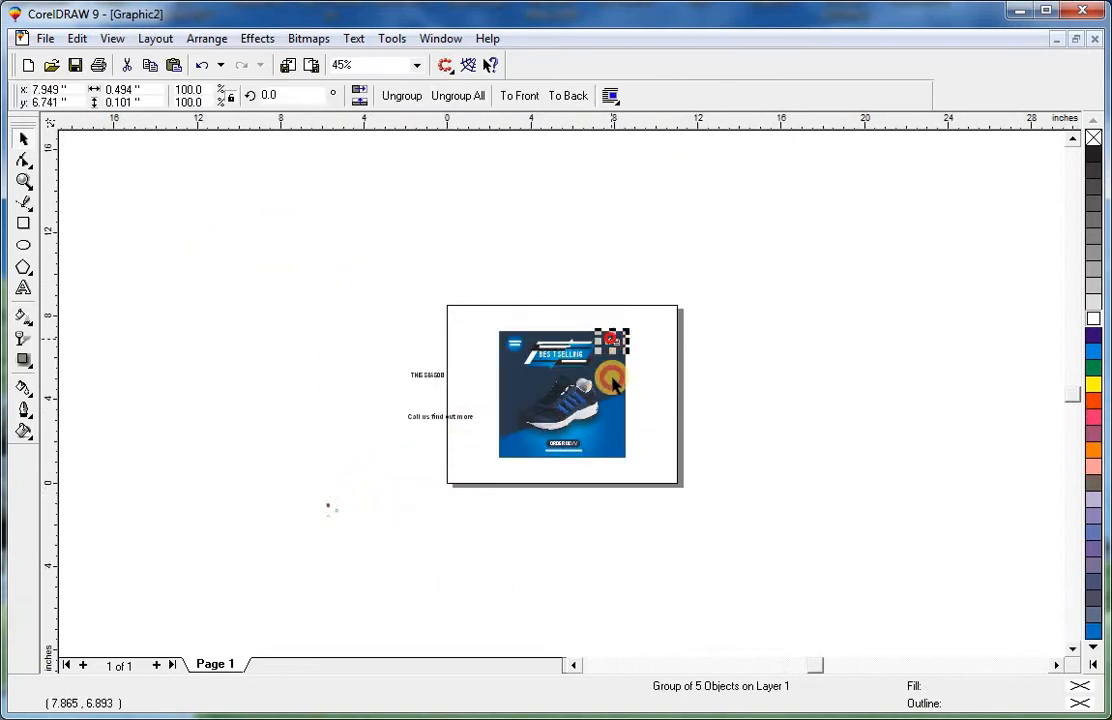
Zoom into the icons in the advert corner and ungroup them completely.
shift+click(613, 383)
key(shift+F2)
key(Escape)
click(820, 146)
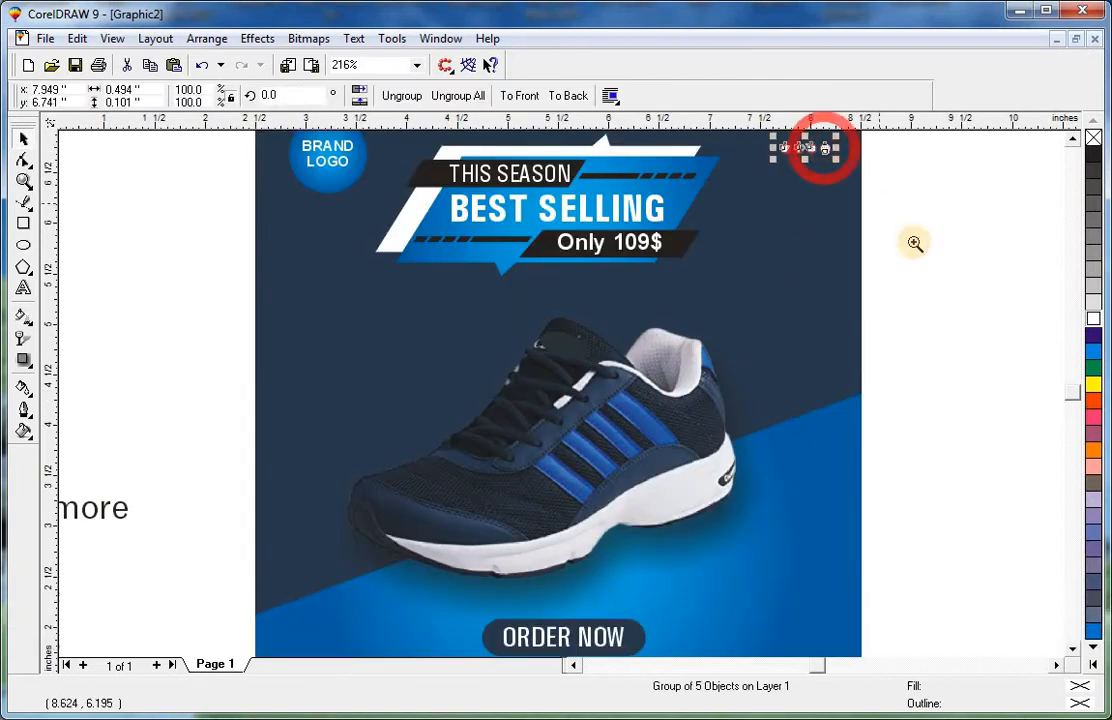
key(F2)
drag(915, 243, 580, 121)
click(468, 97)
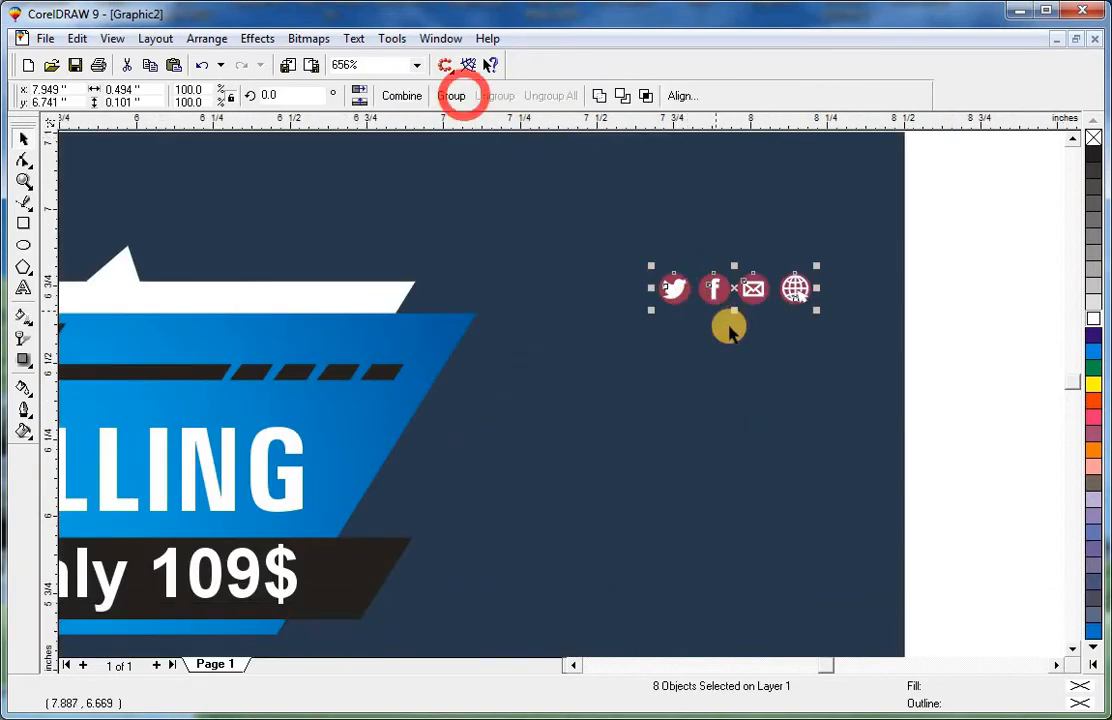
key(Escape)
Copy the fill of the blue banner onto the Twitter icon's circle with Copy Properties.
click(676, 290)
key(ctrl+shift+a)
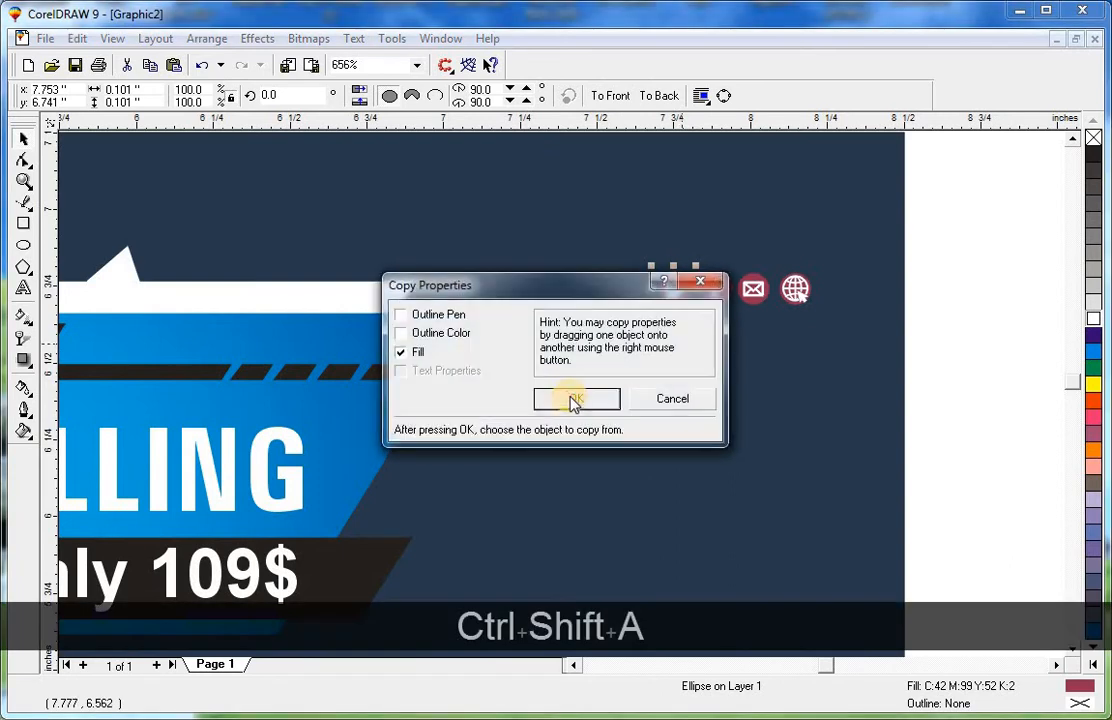
click(570, 394)
click(354, 412)
Apply the same blue fill to the Facebook, email and globe icon circles.
key(F2)
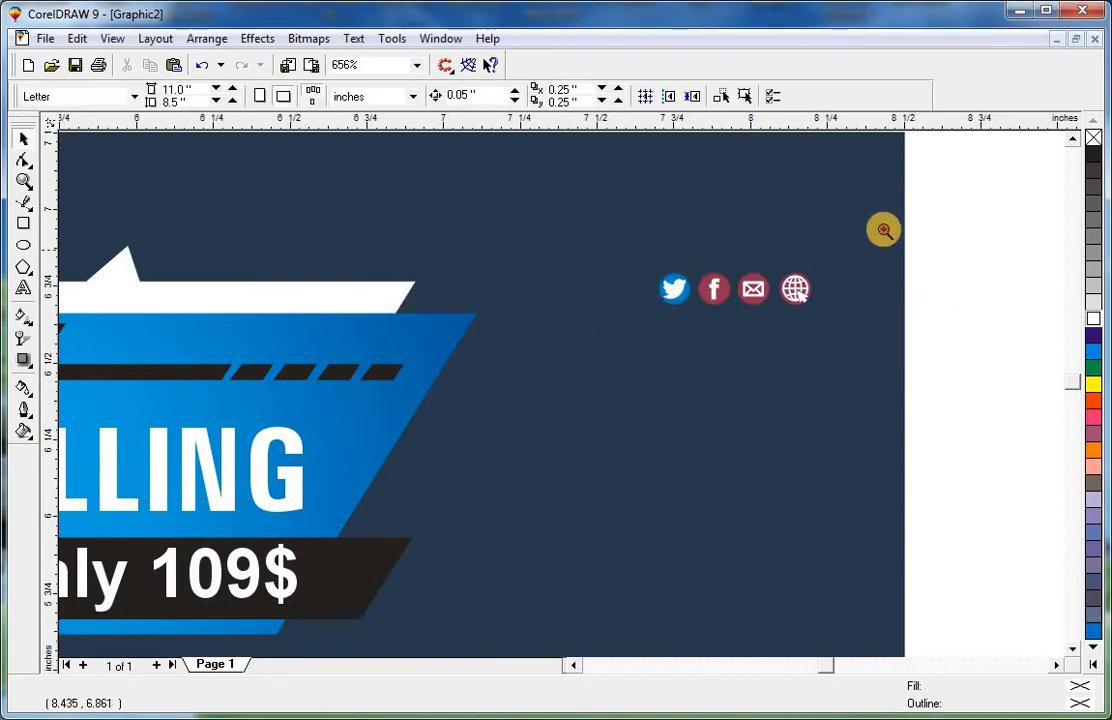
drag(881, 228, 620, 340)
ctrl+click(626, 368)
key(ctrl+r)
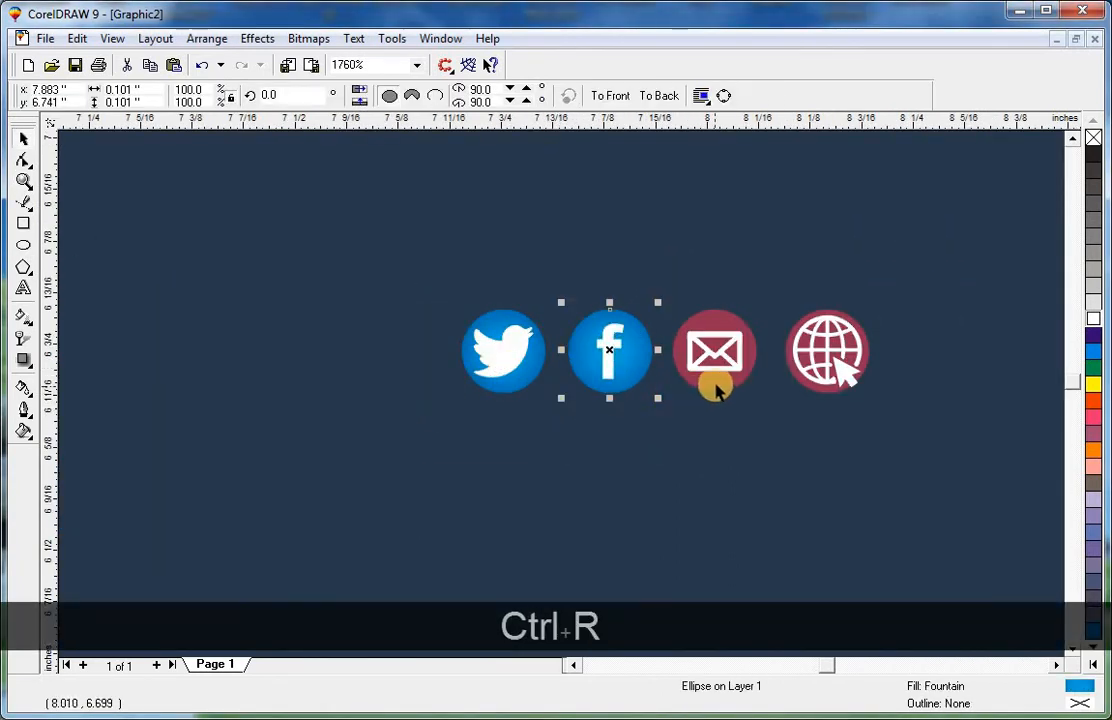
ctrl+click(720, 393)
key(ctrl+r)
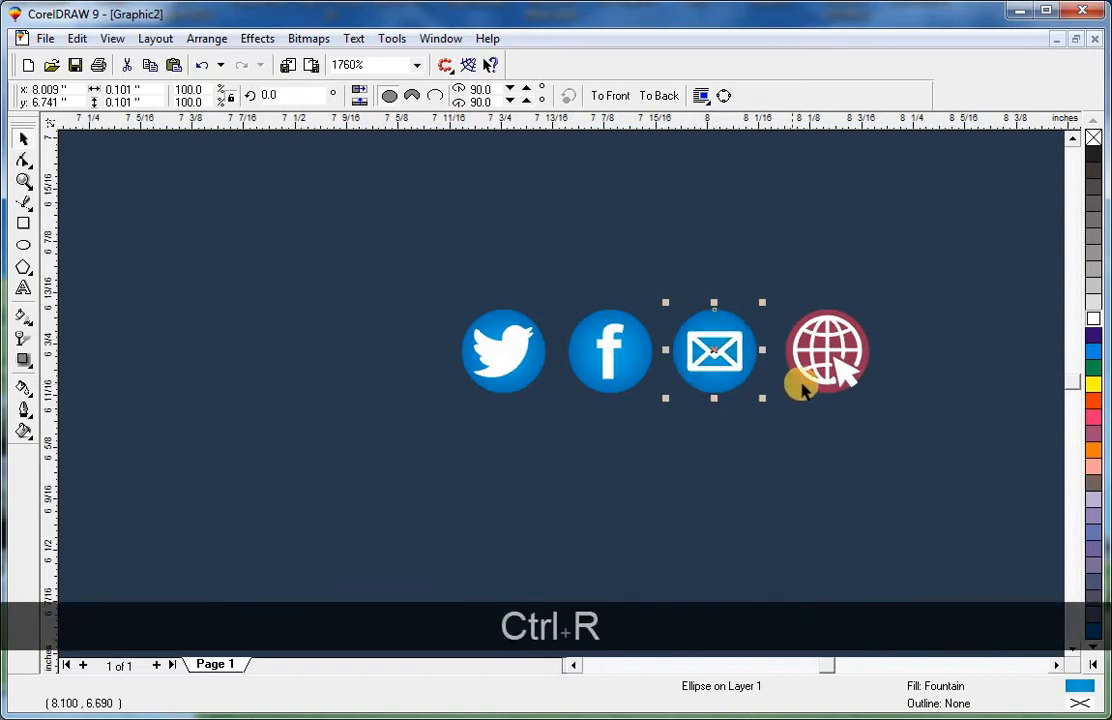
key(Escape)
ctrl+click(803, 388)
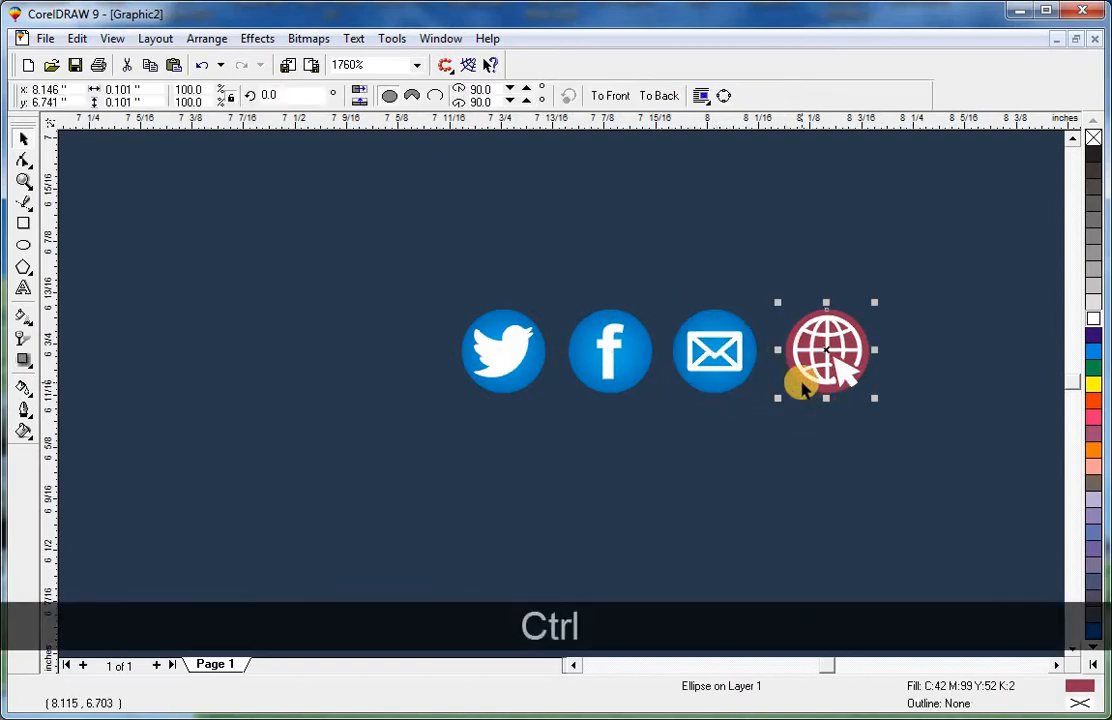
key(ctrl+r)
key(Escape)
Place a row of four globe icon copies below the icons as spacing guides.
key(F3)
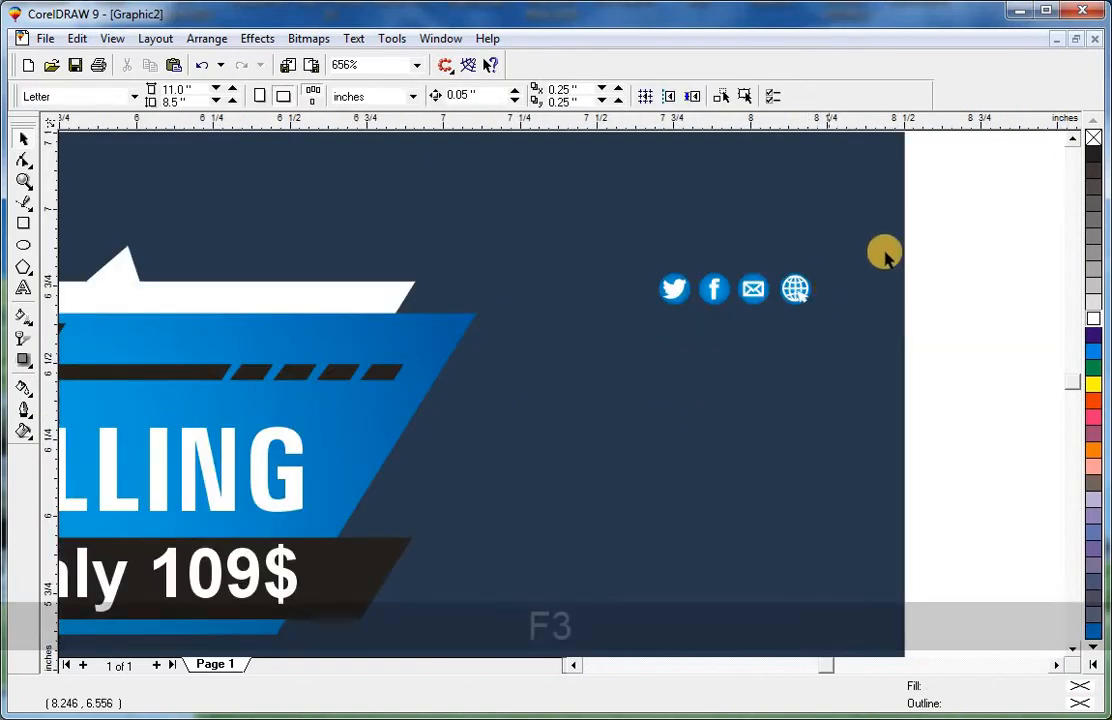
drag(607, 362, 604, 357)
key(e)
key(e)
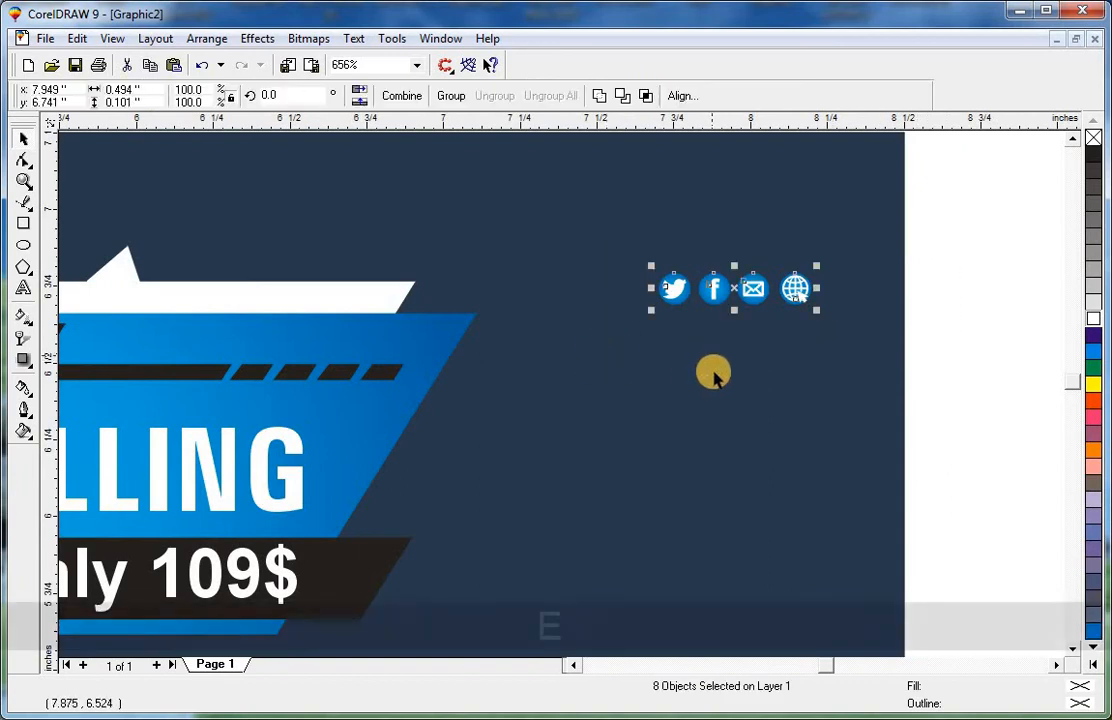
click(932, 288)
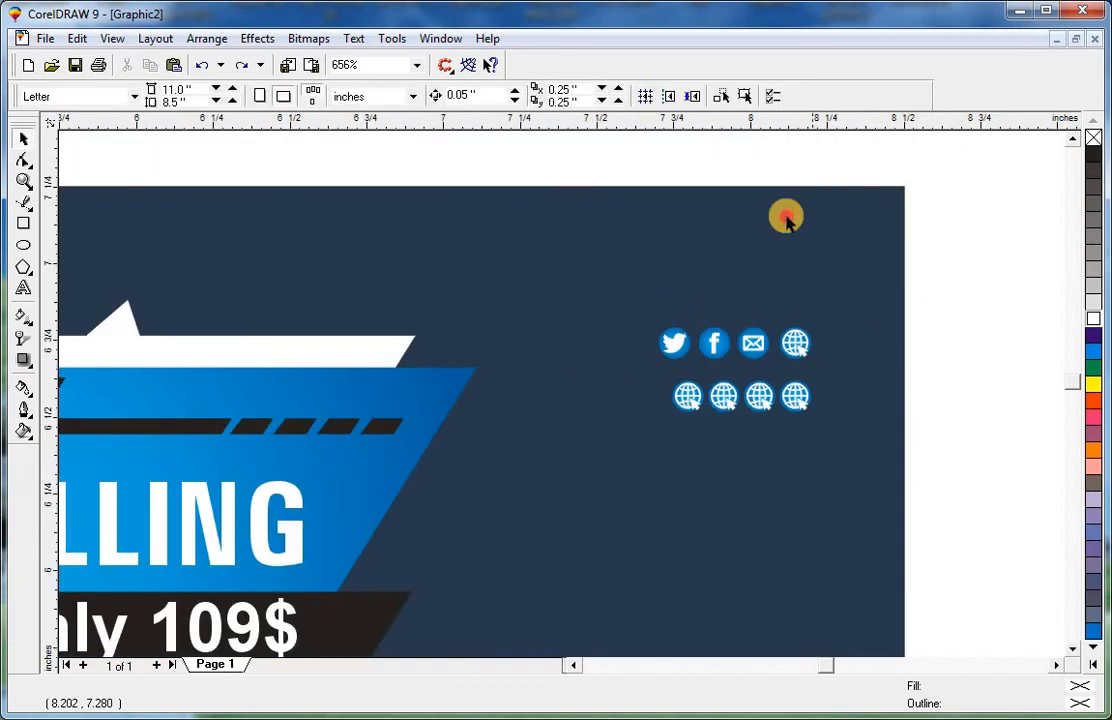
drag(718, 360, 720, 362)
click(940, 216)
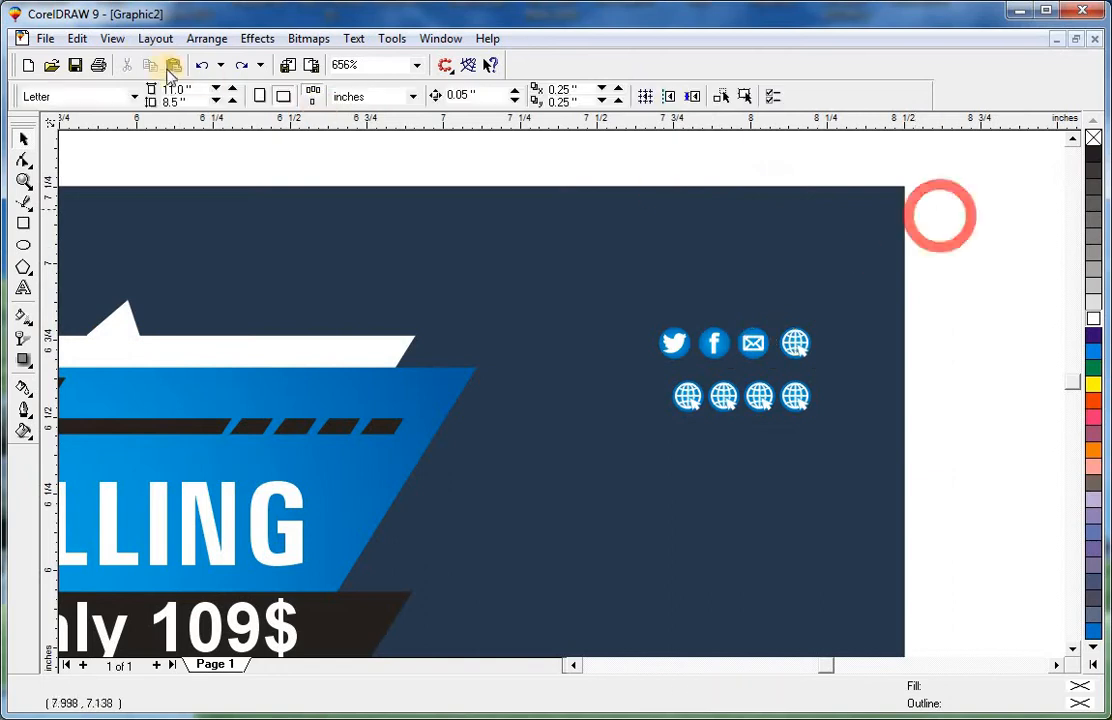
Switch to wireframe view and group the Facebook and Twitter logos with their circles.
click(113, 40)
click(154, 82)
key(F2)
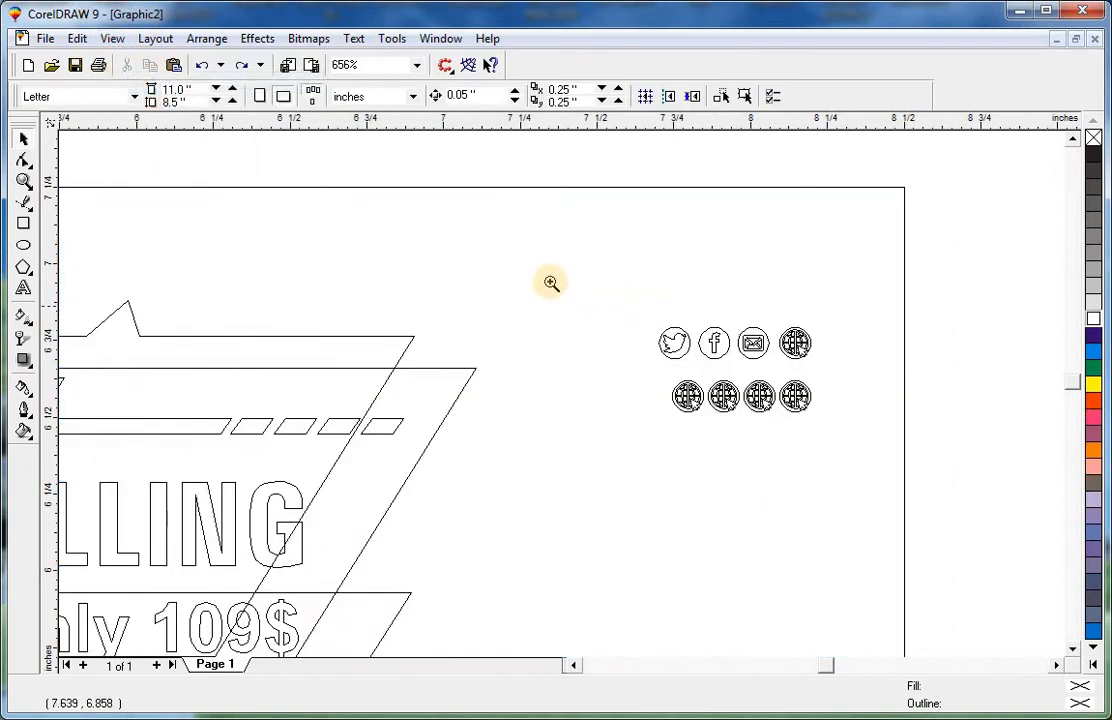
drag(550, 282, 862, 458)
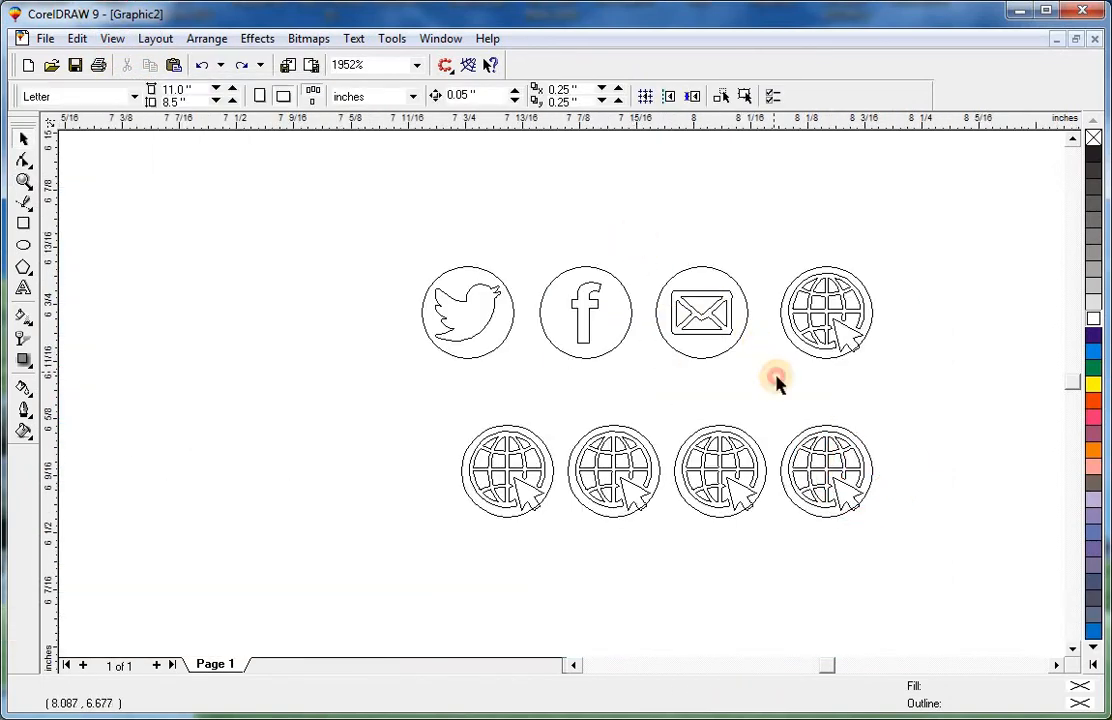
drag(776, 377, 508, 400)
key(ctrl+g)
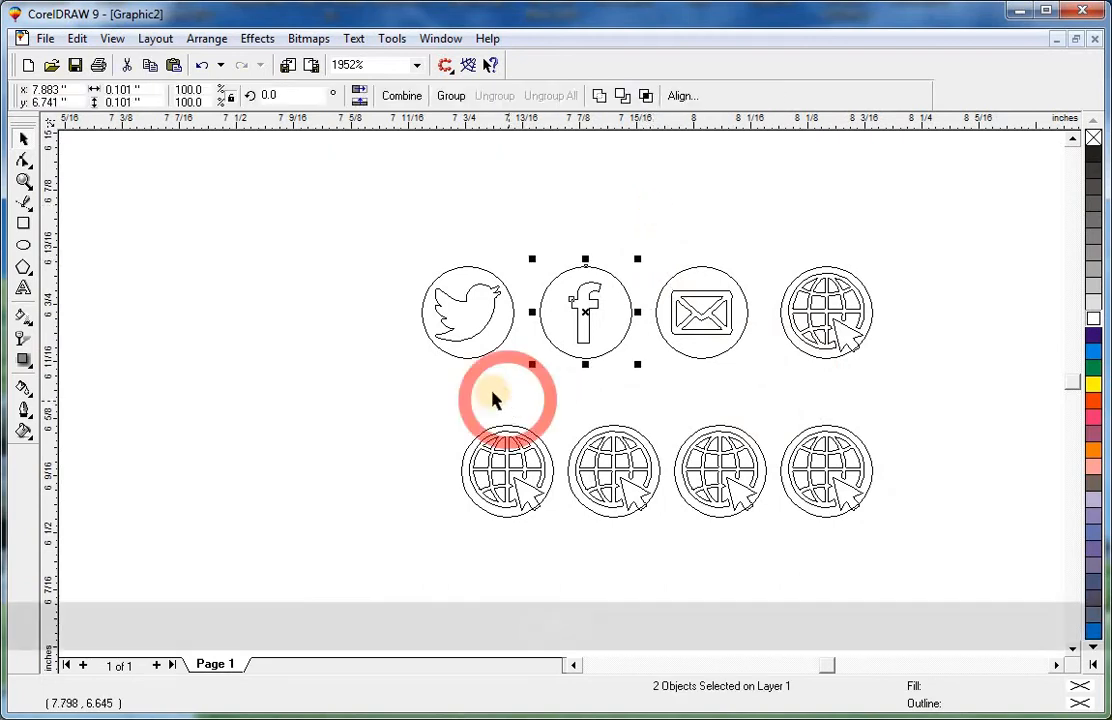
key(ctrl+g)
drag(323, 241, 534, 397)
key(ctrl+g)
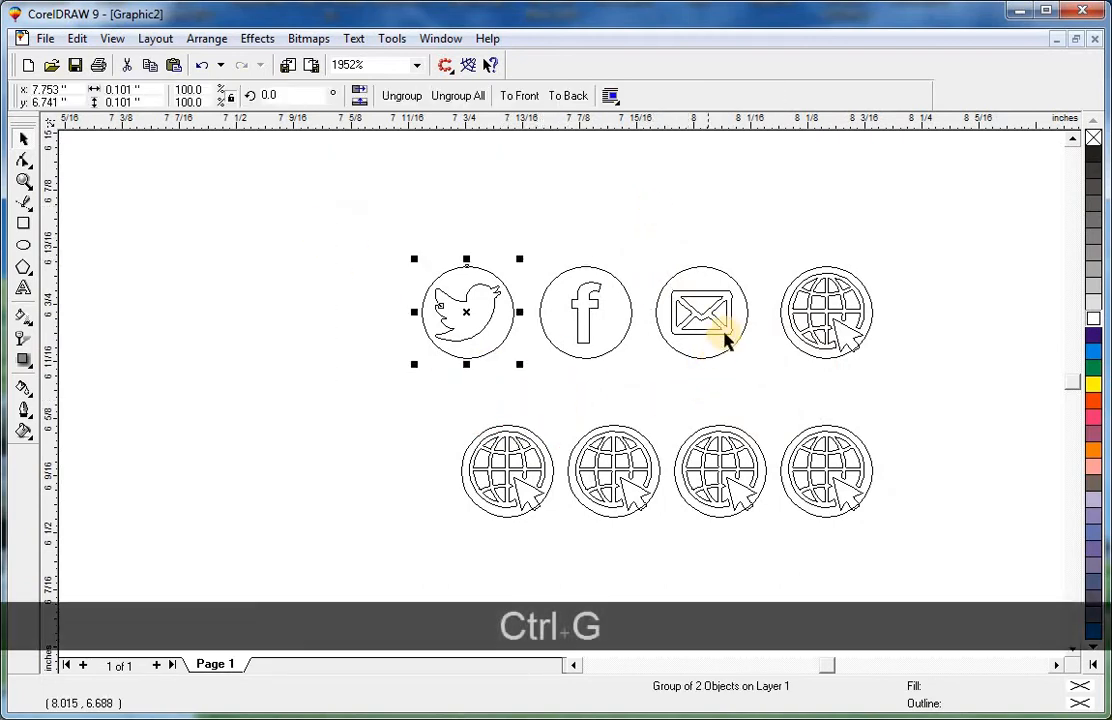
Align the email, Facebook and Twitter icons vertically with the globe copies beneath them.
key(Escape)
click(727, 345)
shift+click(727, 442)
key(c)
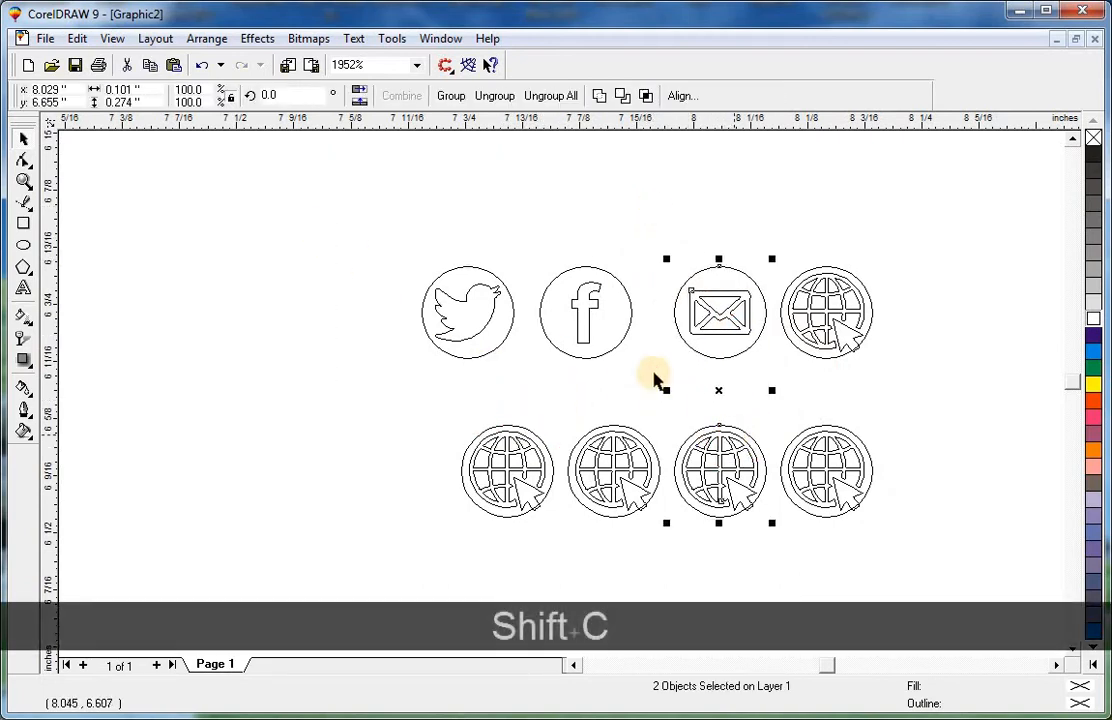
click(653, 373)
click(588, 343)
shift+click(620, 442)
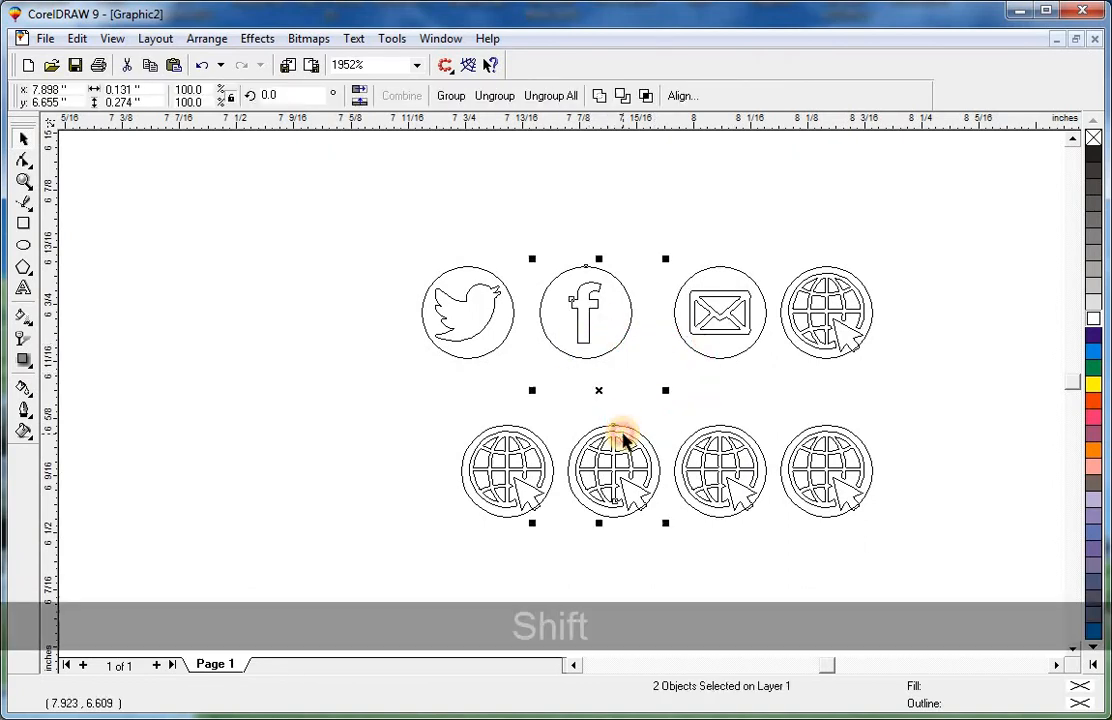
key(c)
click(557, 378)
click(489, 323)
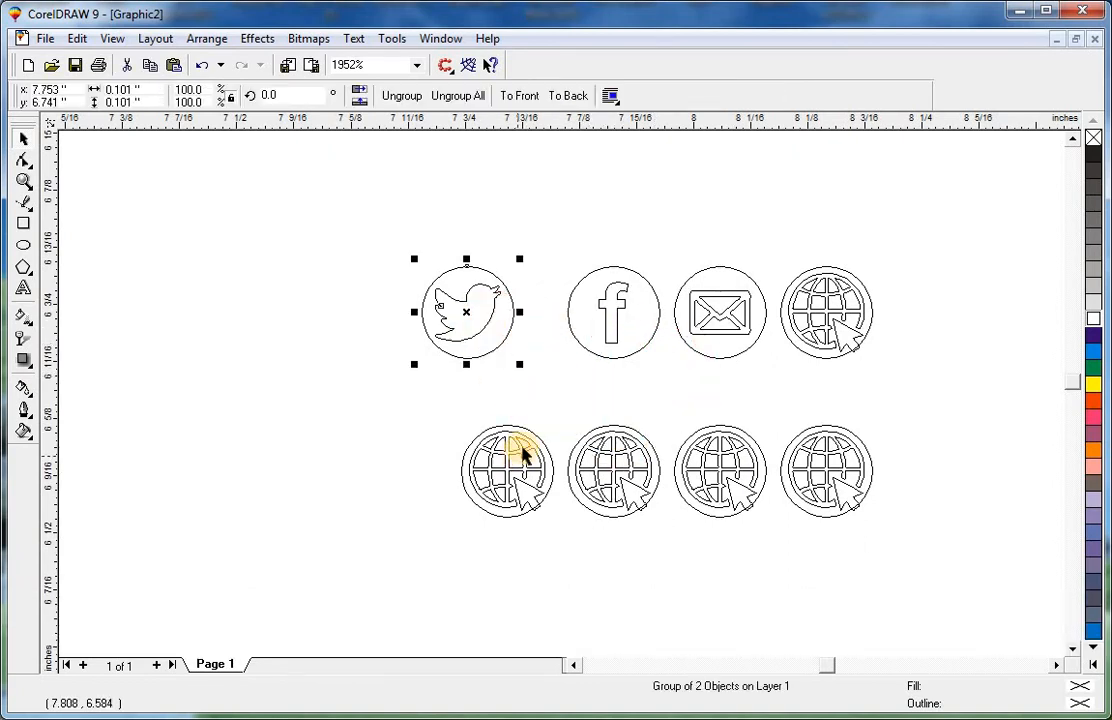
shift+click(521, 454)
key(c)
Delete the row of globe guide copies.
shift+click(521, 454)
drag(395, 400, 931, 558)
key(Delete)
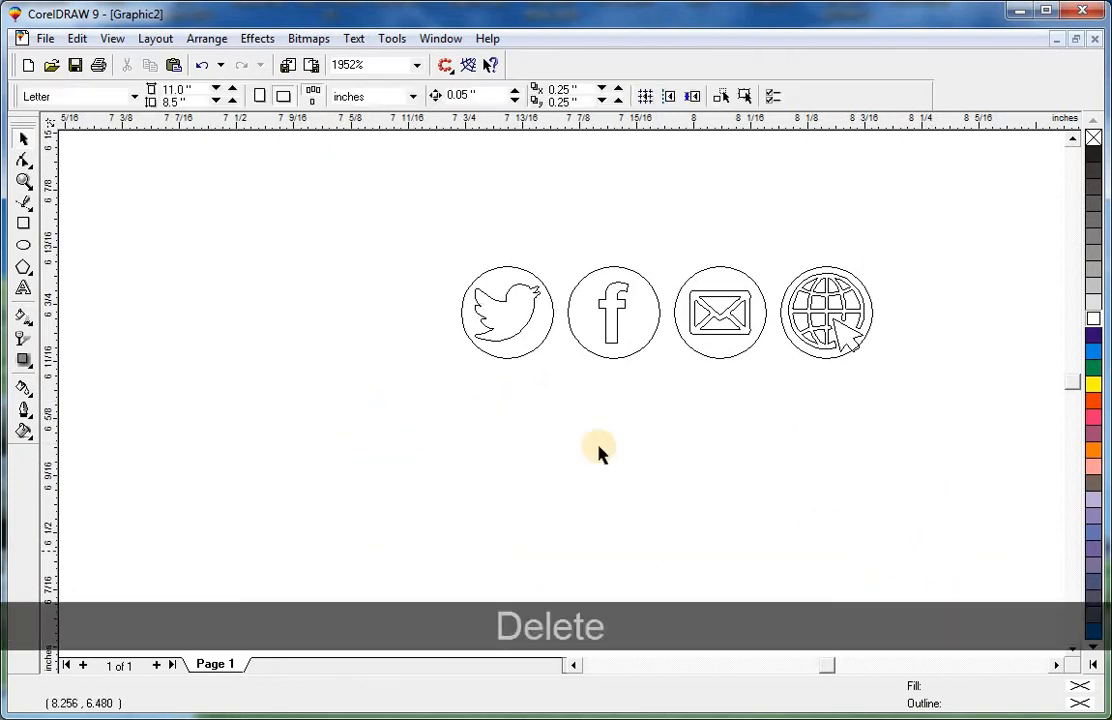
Return to normal view and preview the icons full-screen.
click(111, 40)
click(139, 146)
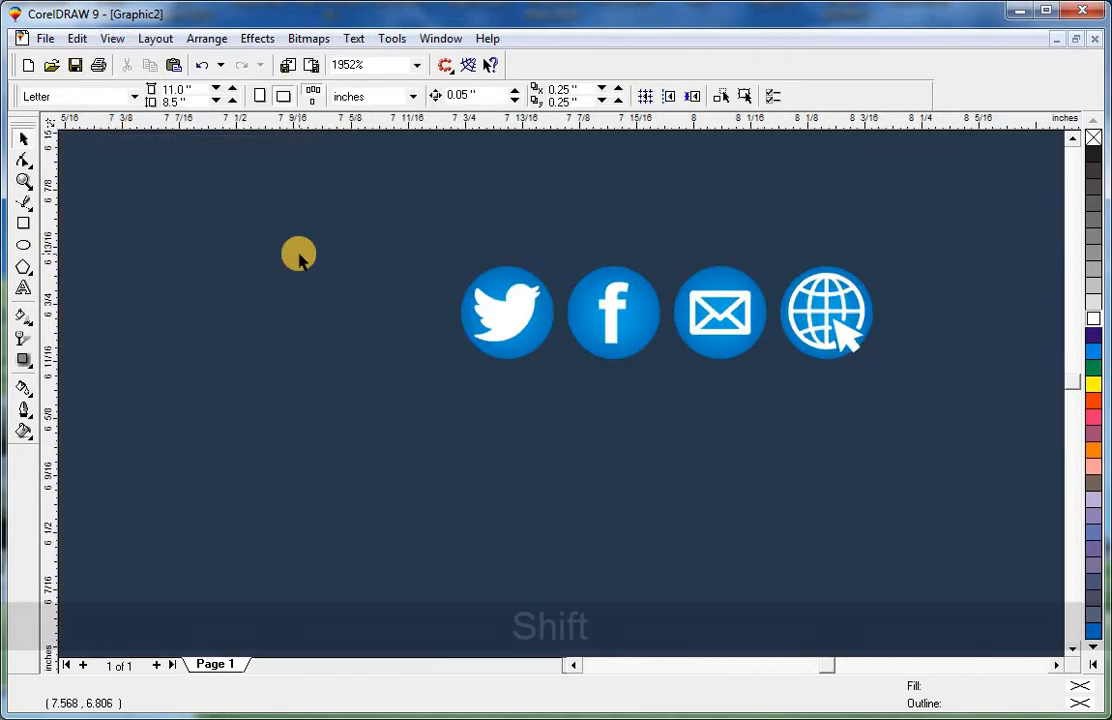
key(shift+F9)
key(F9)
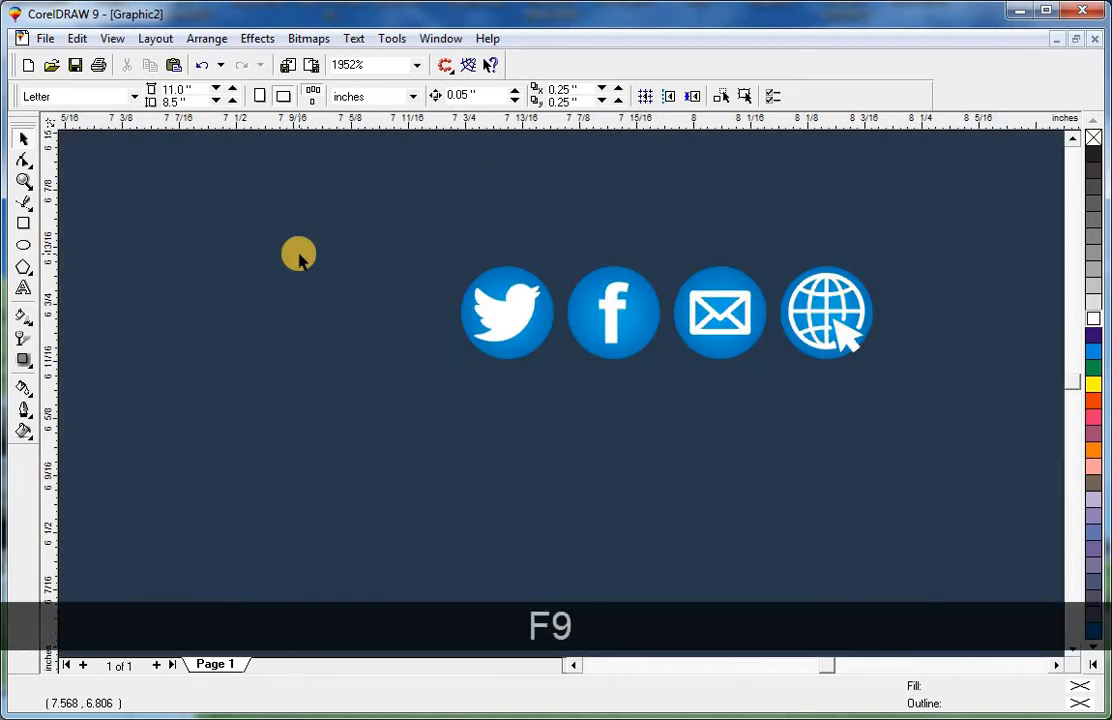
Group the four social icons, shrink them and place them in the ad's top-right corner.
key(F3)
key(F3)
key(Escape)
drag(846, 144, 756, 198)
key(ctrl+g)
drag(837, 174, 849, 191)
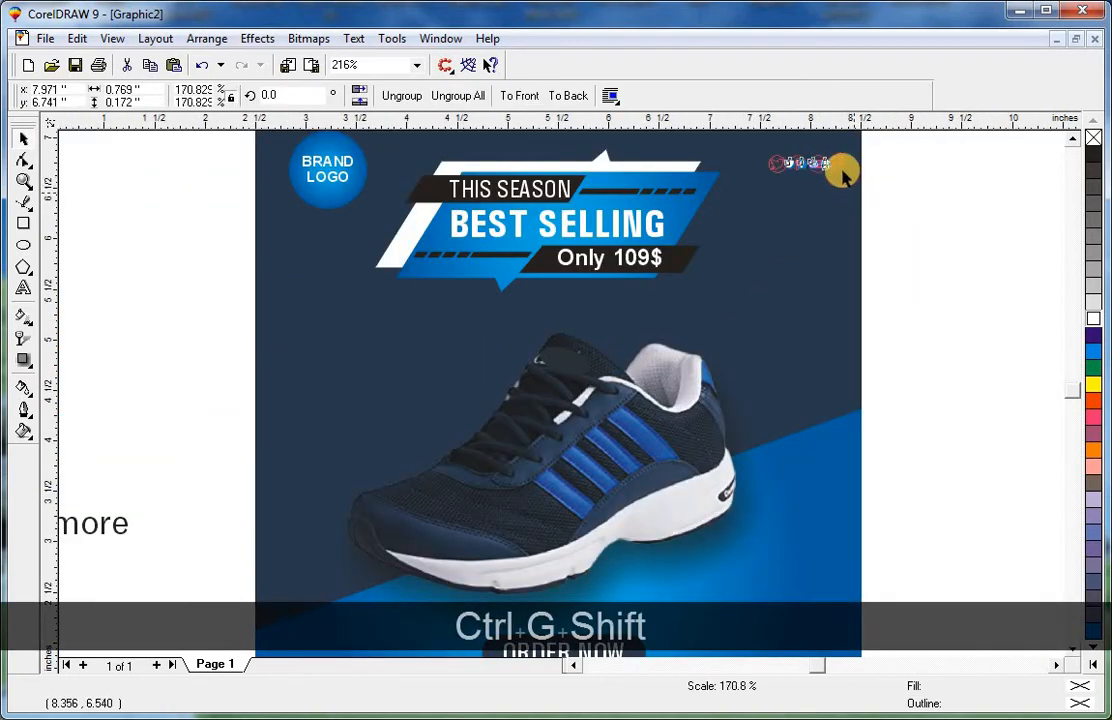
key(Escape)
click(800, 163)
shift+click(802, 254)
key(shift+F2)
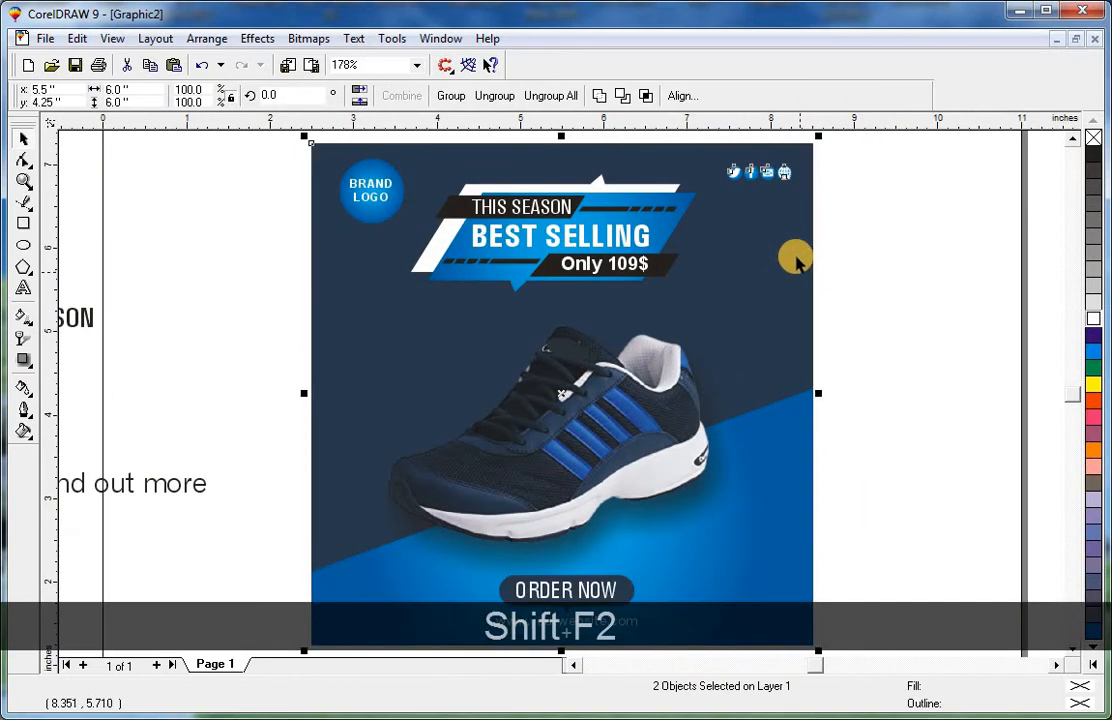
key(Escape)
click(787, 180)
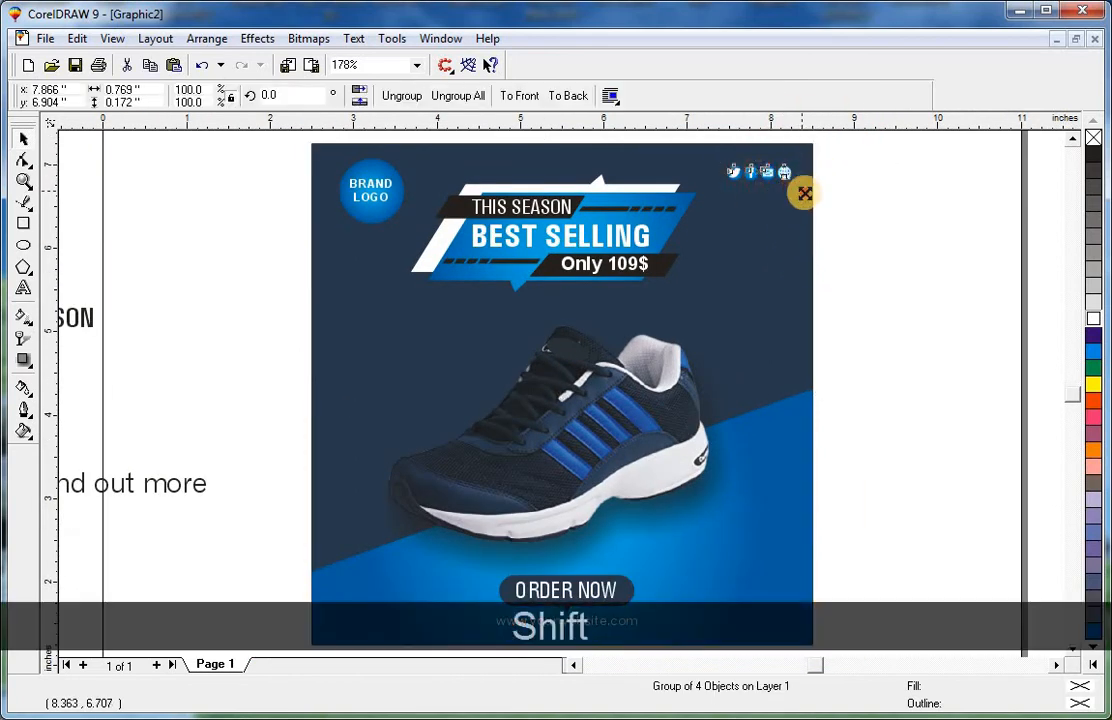
key(Escape)
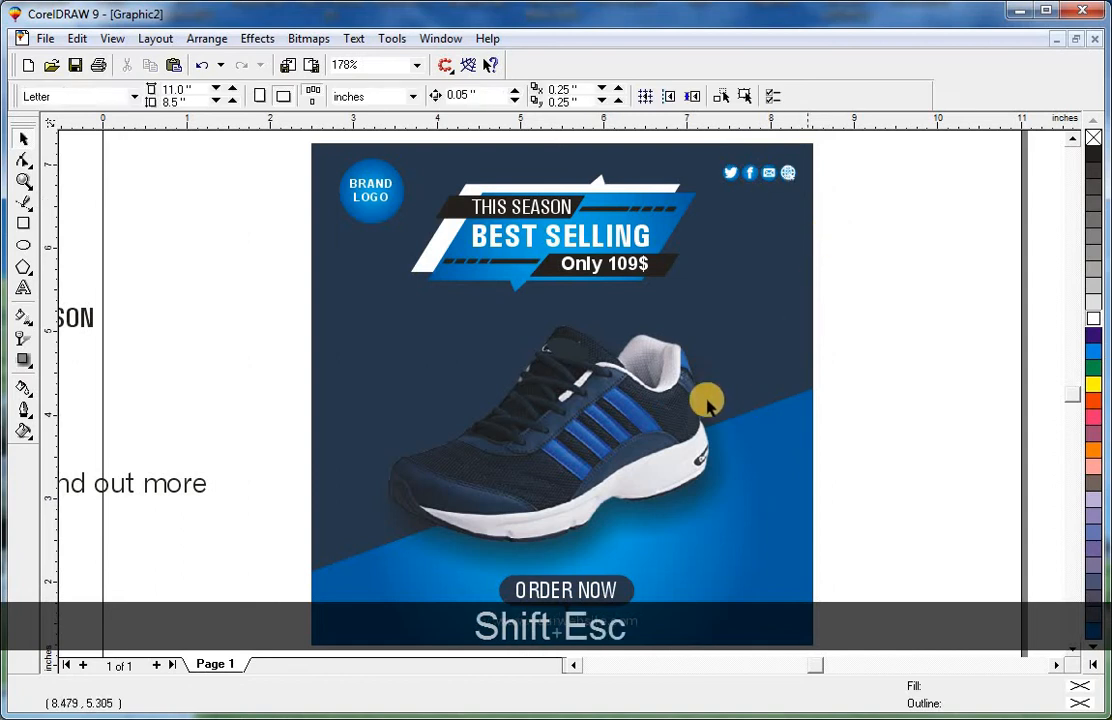
Draw a rectangle about 1.24 × 0.28 in to the right of the ORDER NOW button.
click(24, 205)
key(F2)
drag(394, 463, 943, 632)
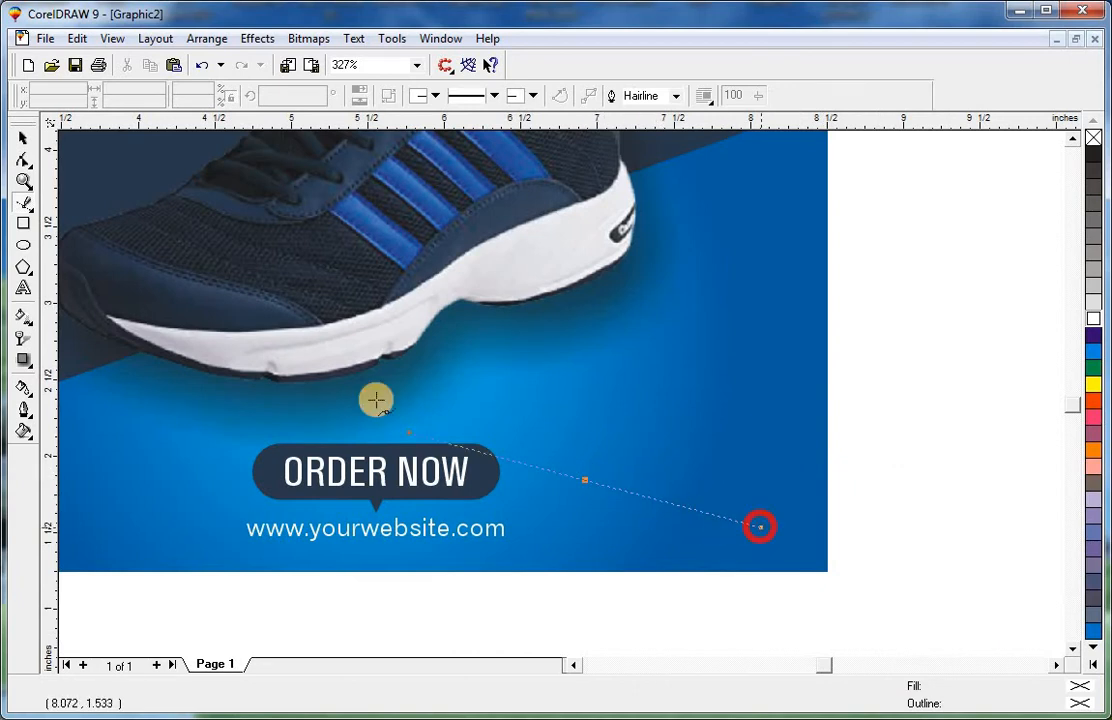
click(28, 228)
click(26, 137)
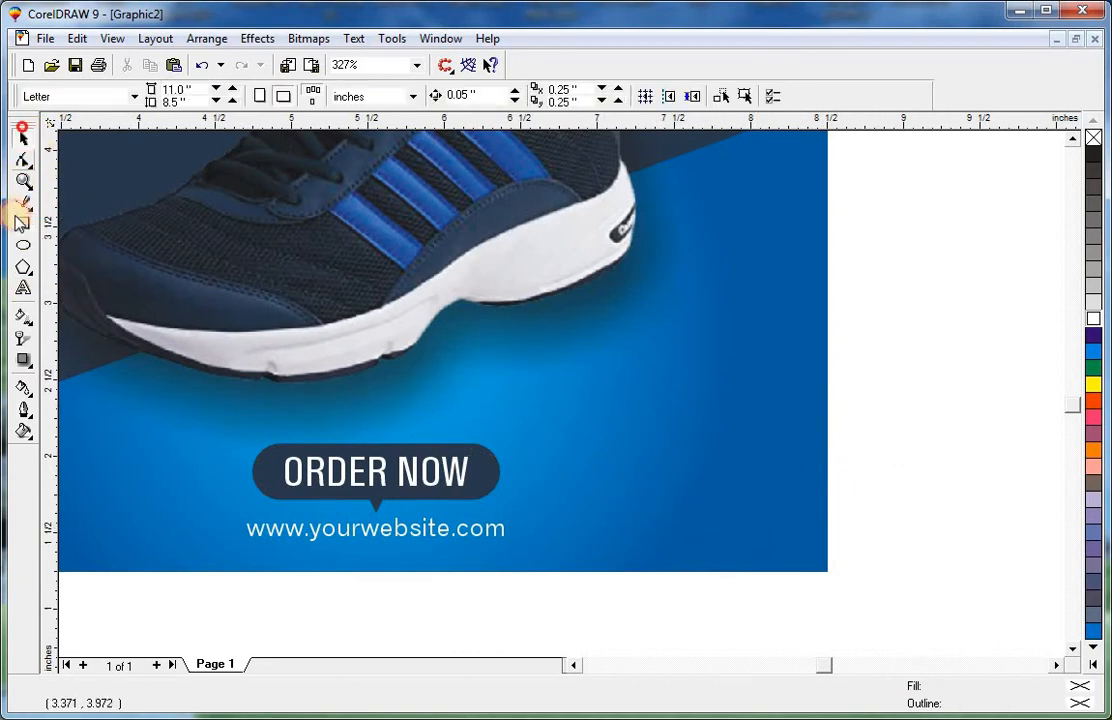
click(23, 223)
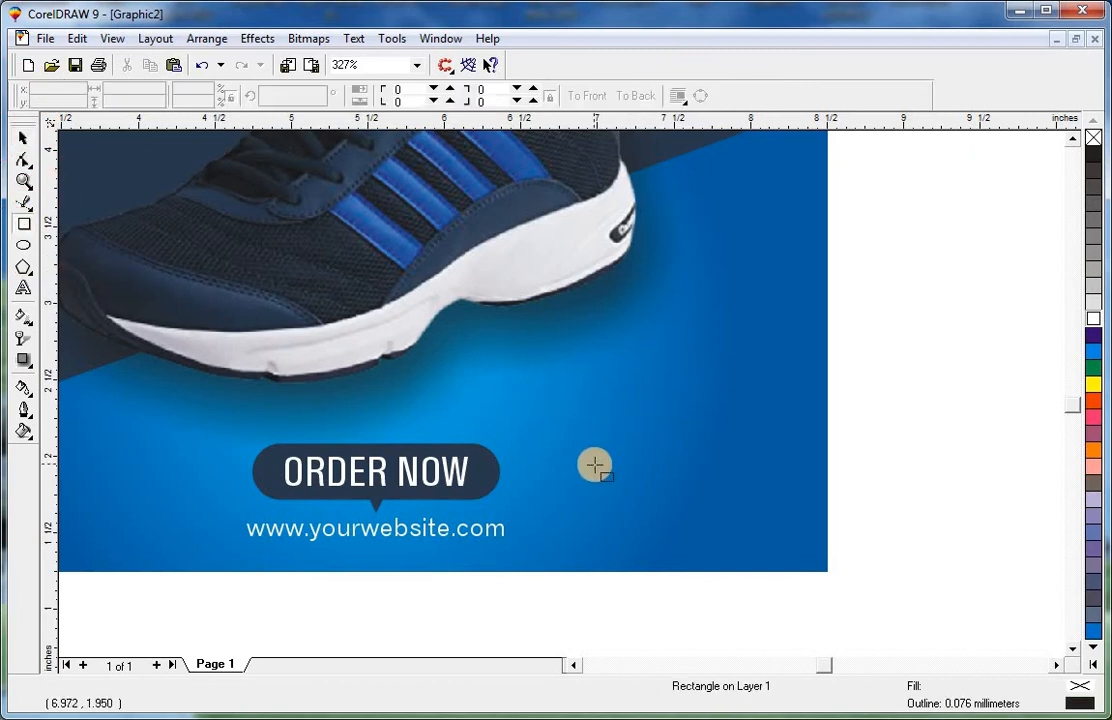
drag(594, 465, 617, 470)
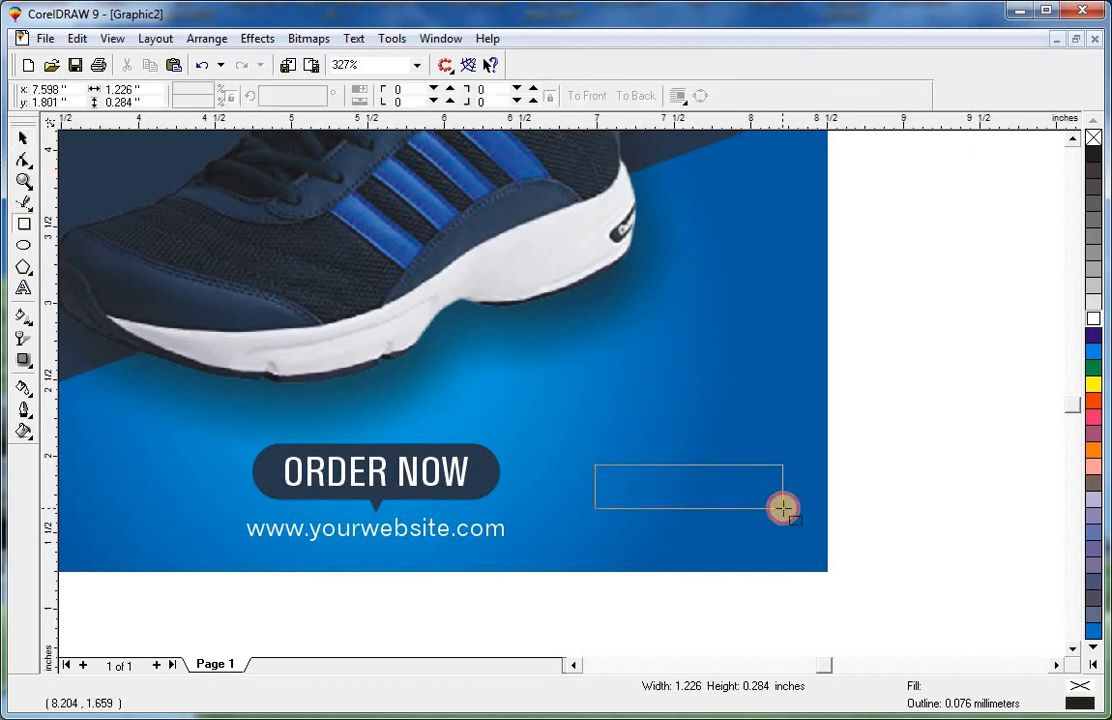
drag(784, 511, 770, 465)
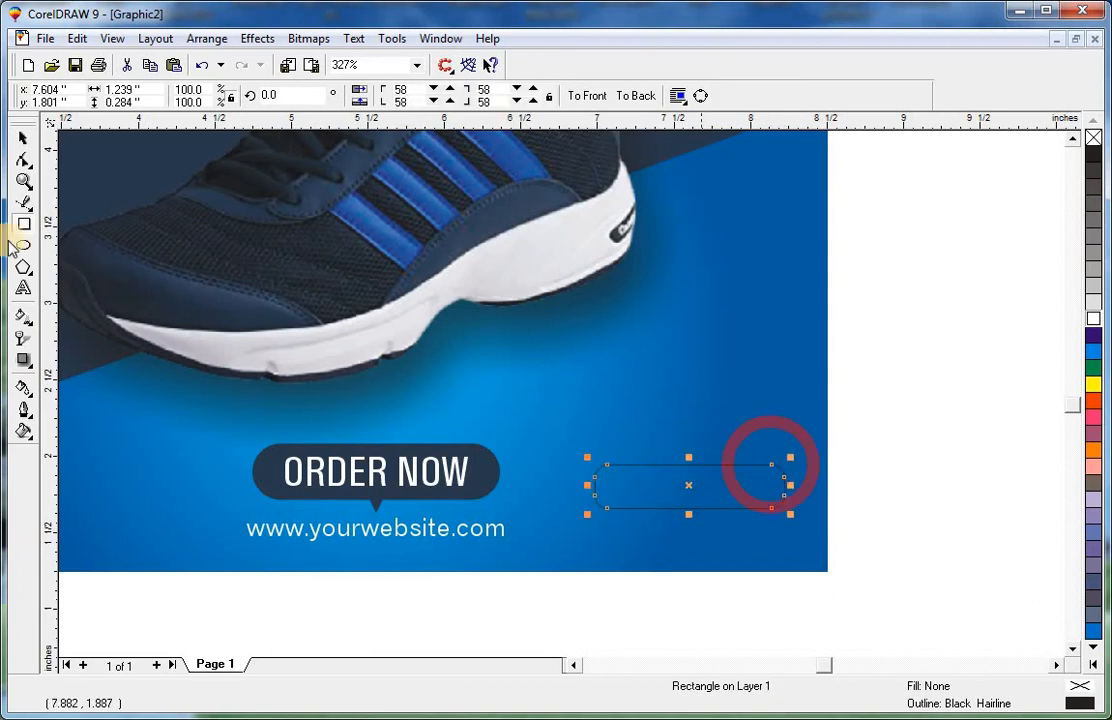
click(22, 160)
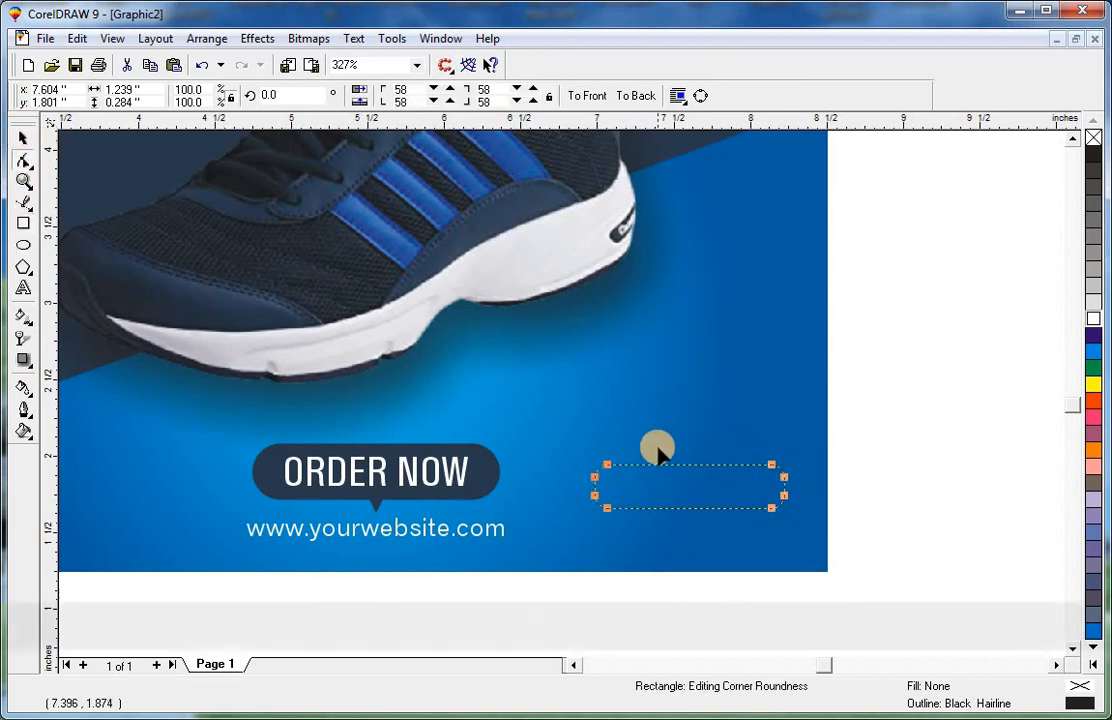
key(ctrl+q)
drag(587, 532, 606, 516)
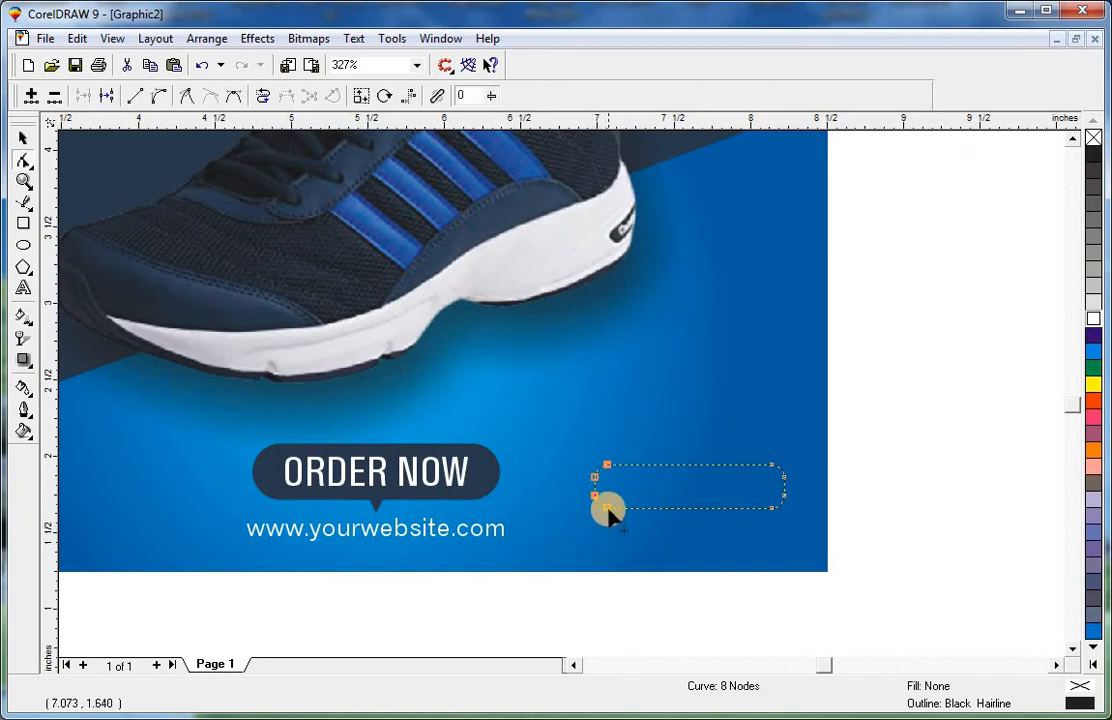
key(ctrl+z)
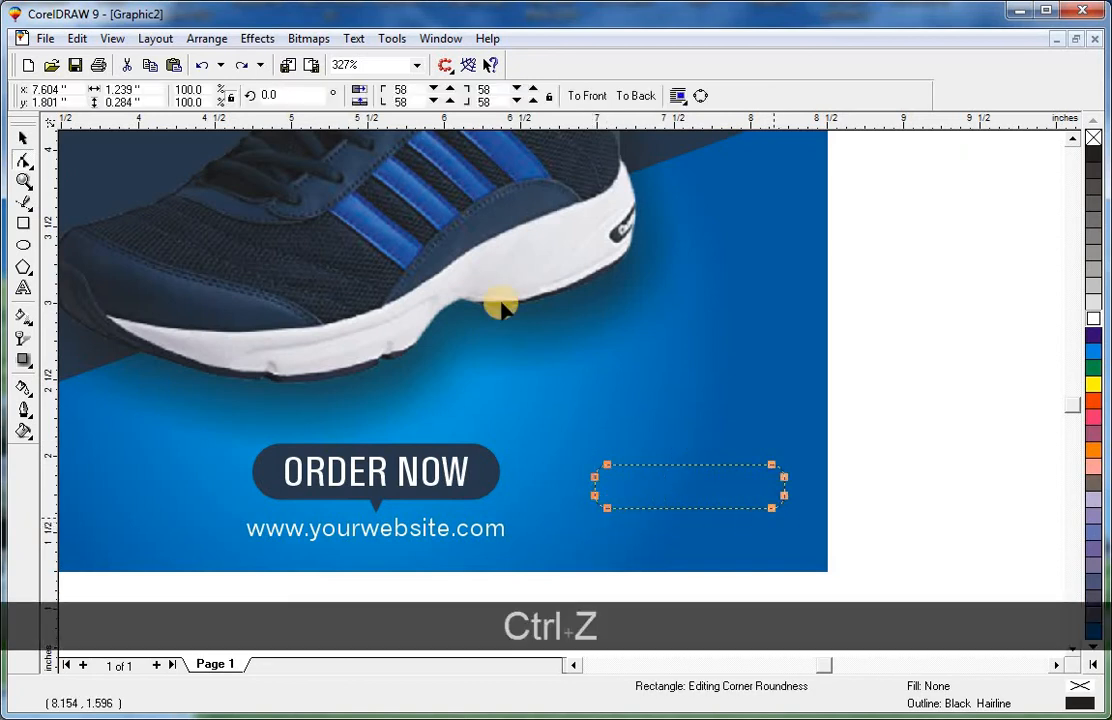
Round all four corners of the rectangle to 100.
shift+click(417, 90)
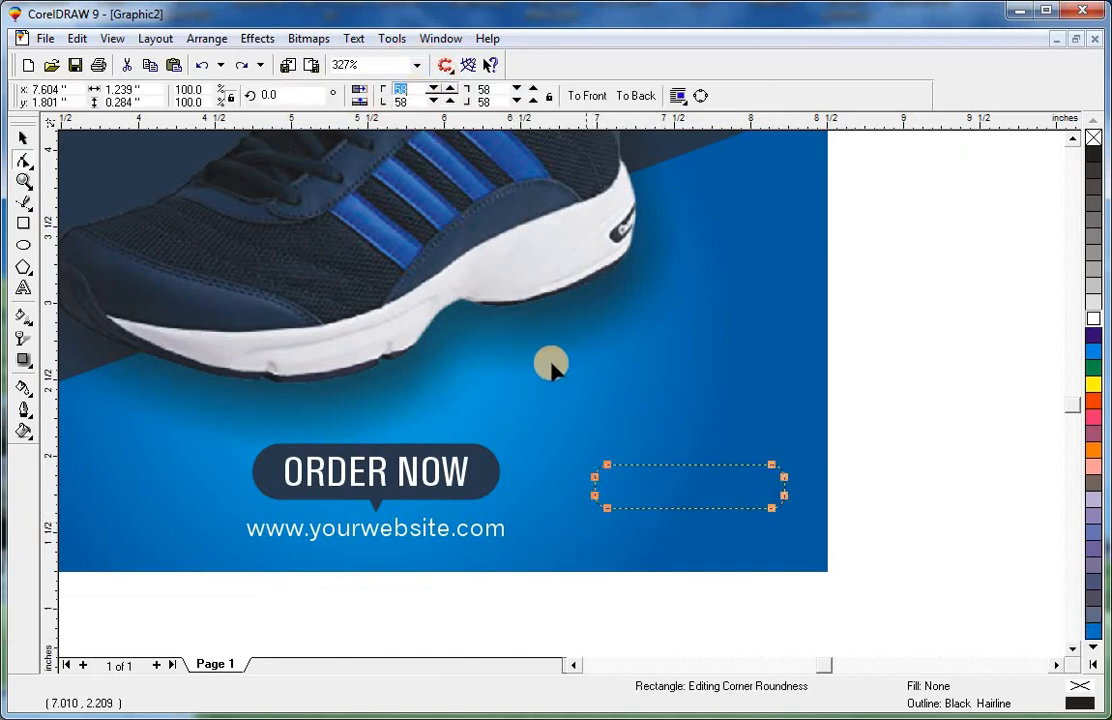
text(100)
key(Tab)
text(100)
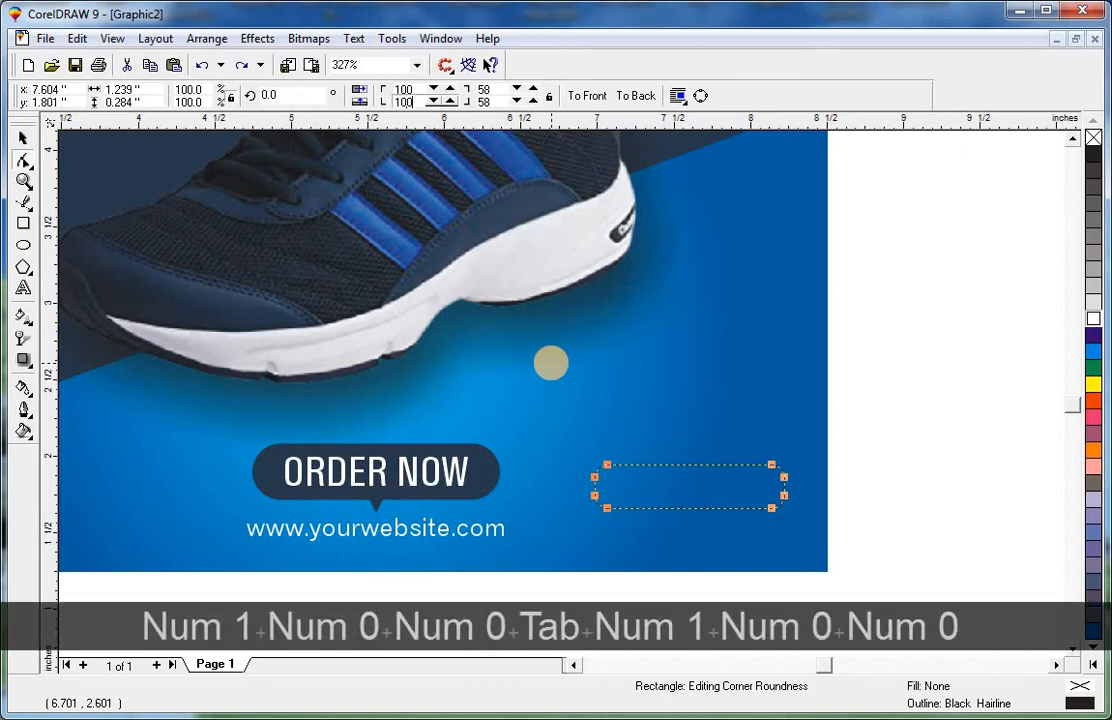
key(Tab)
text(100)
key(Tab)
text(100)
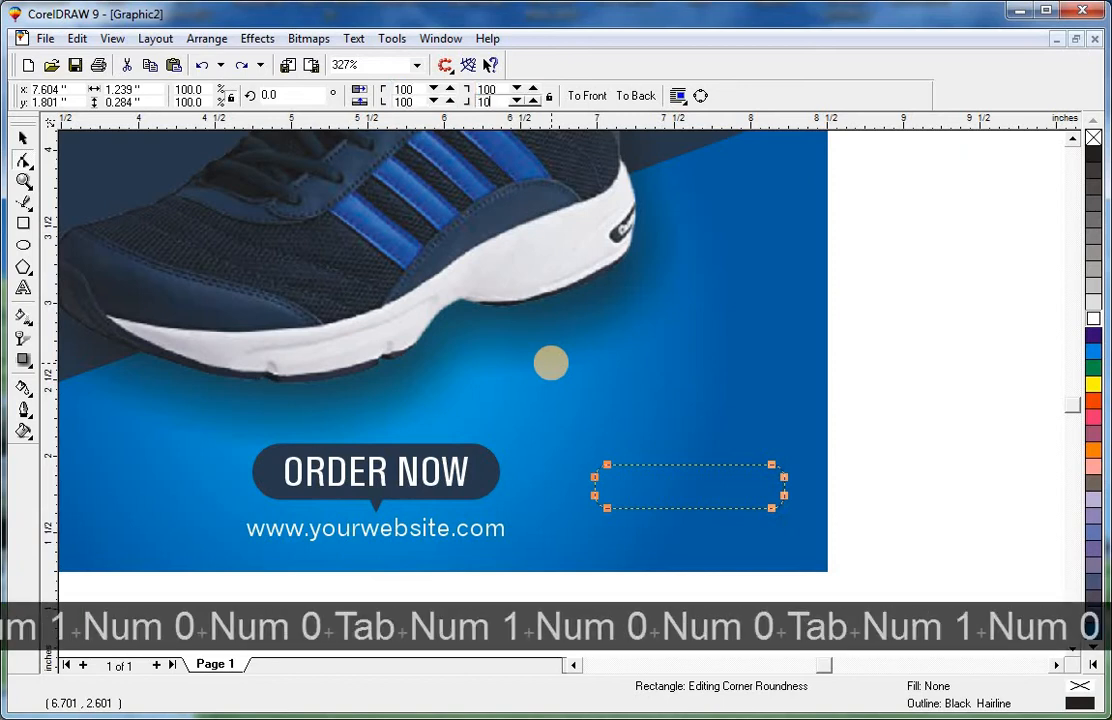
key(Return)
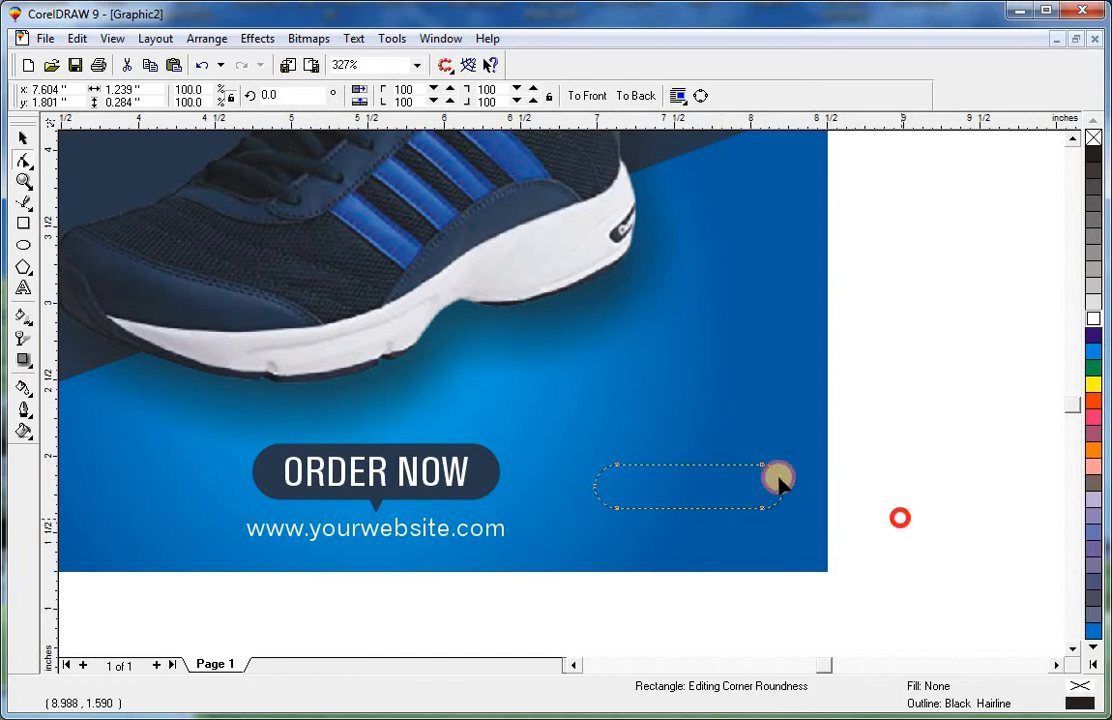
Set the "Call us find out more" text to Univers Condensed at 9 pt.
key(space)
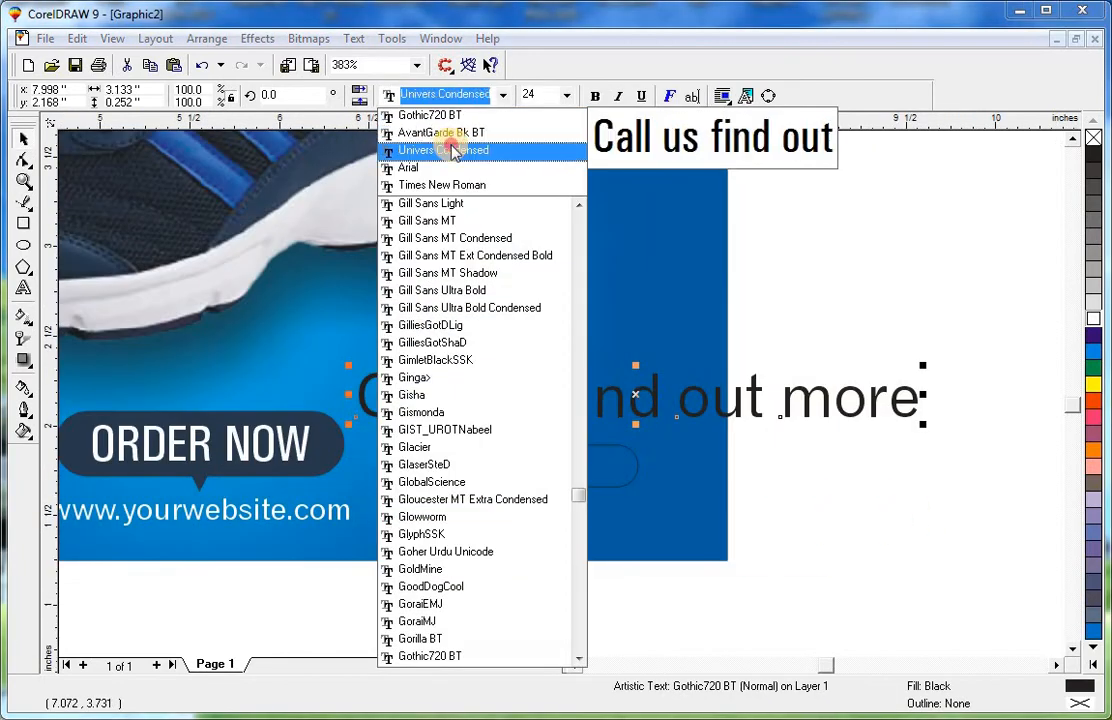
click(452, 150)
click(565, 96)
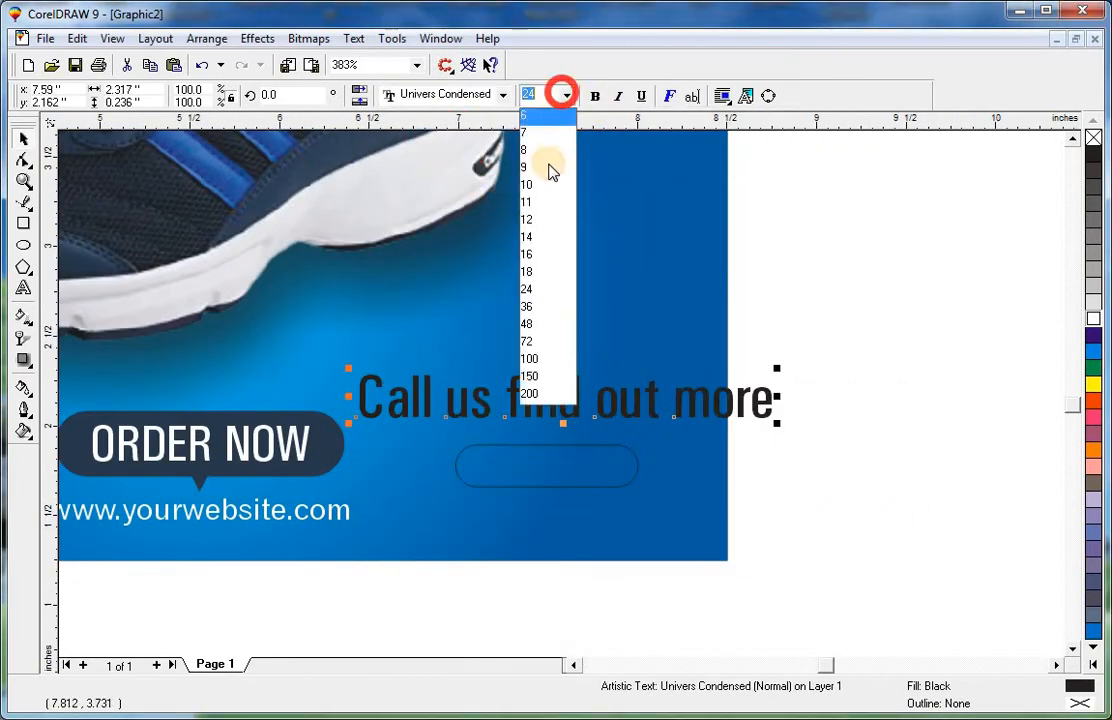
click(545, 170)
Move the text onto the rounded rectangle and bring it to the front.
drag(503, 413, 597, 440)
key(ctrl+z)
drag(824, 331, 315, 454)
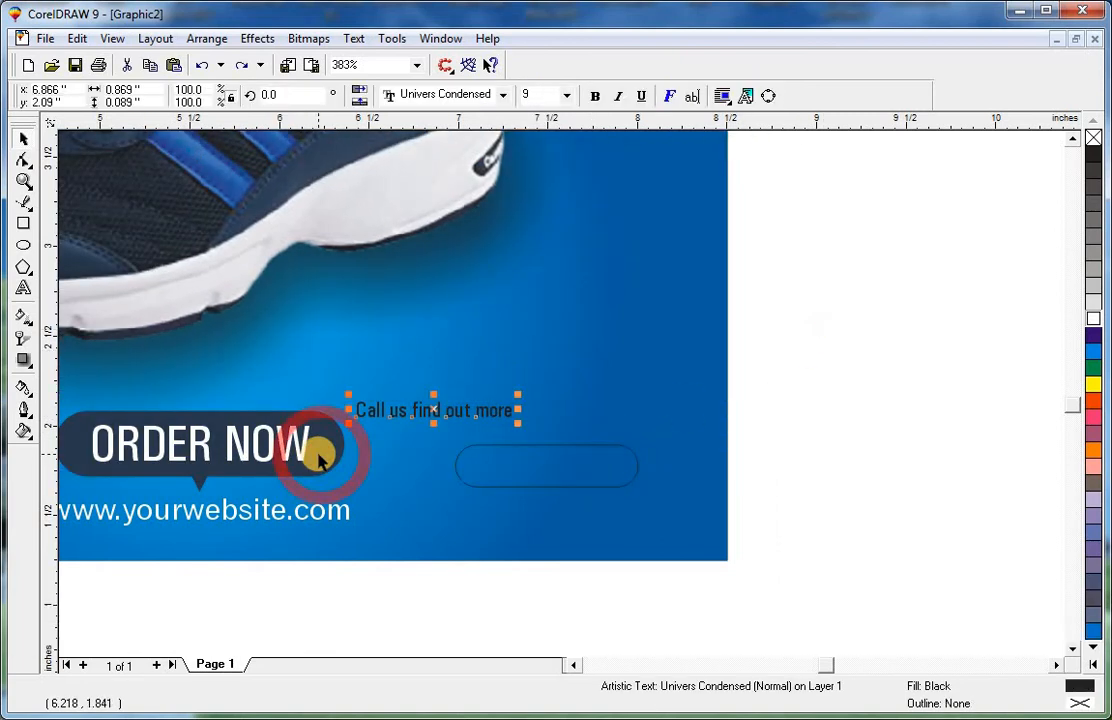
key(shift+Page_Up)
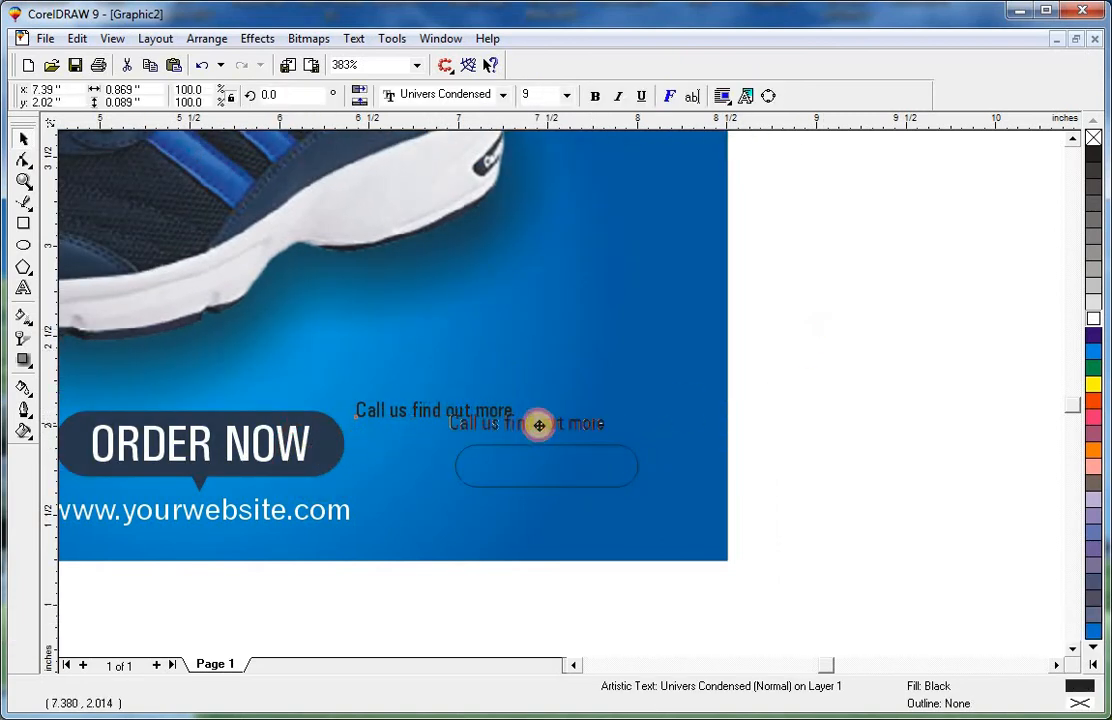
Color the text white and center it horizontally over the rounded rectangle.
click(1094, 318)
shift+click(632, 453)
key(shift+c)
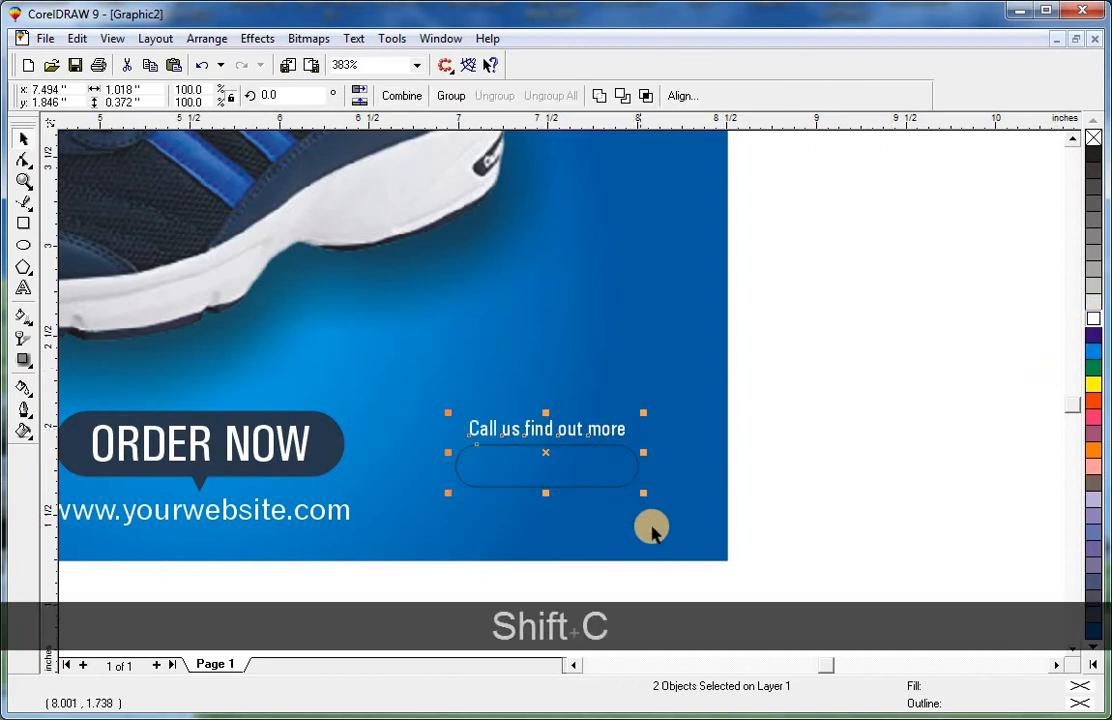
Shrink the text to about 7.45 pt and re-center it above the rounded rectangle.
click(651, 533)
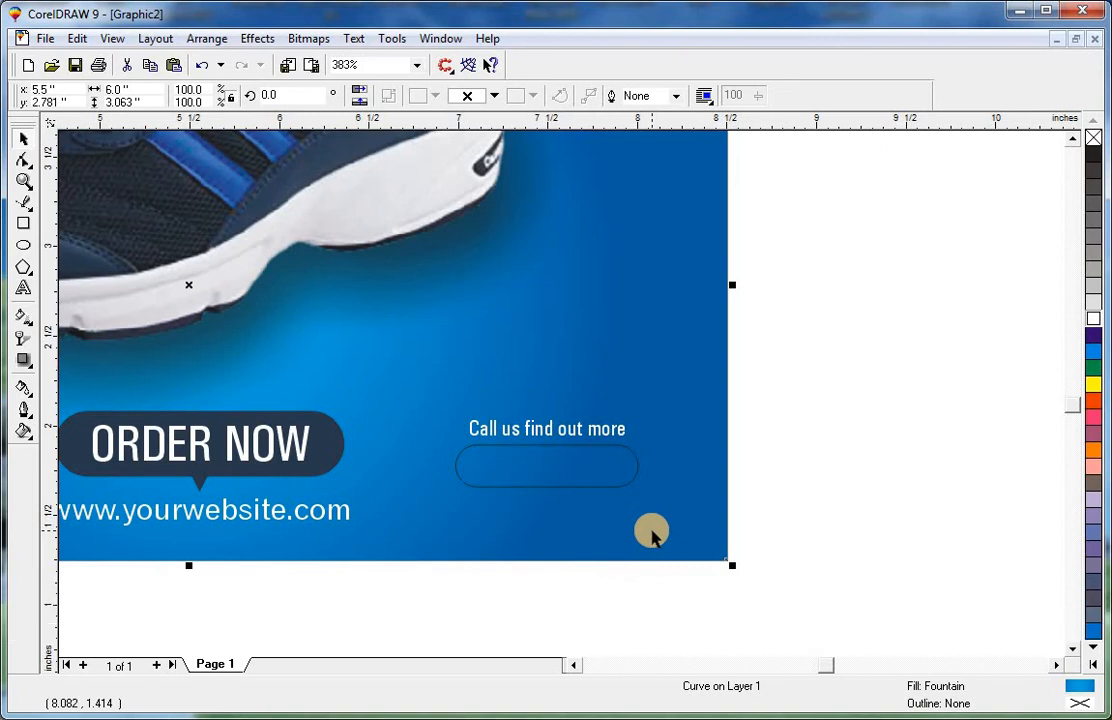
key(F2)
drag(365, 378, 720, 440)
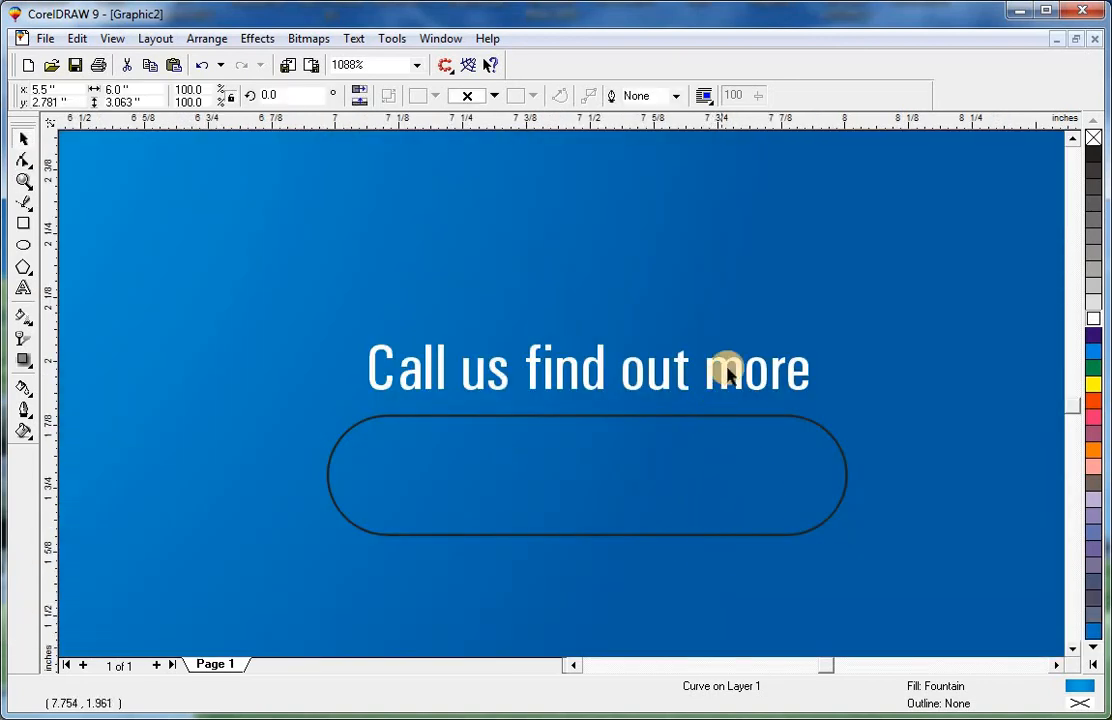
click(735, 370)
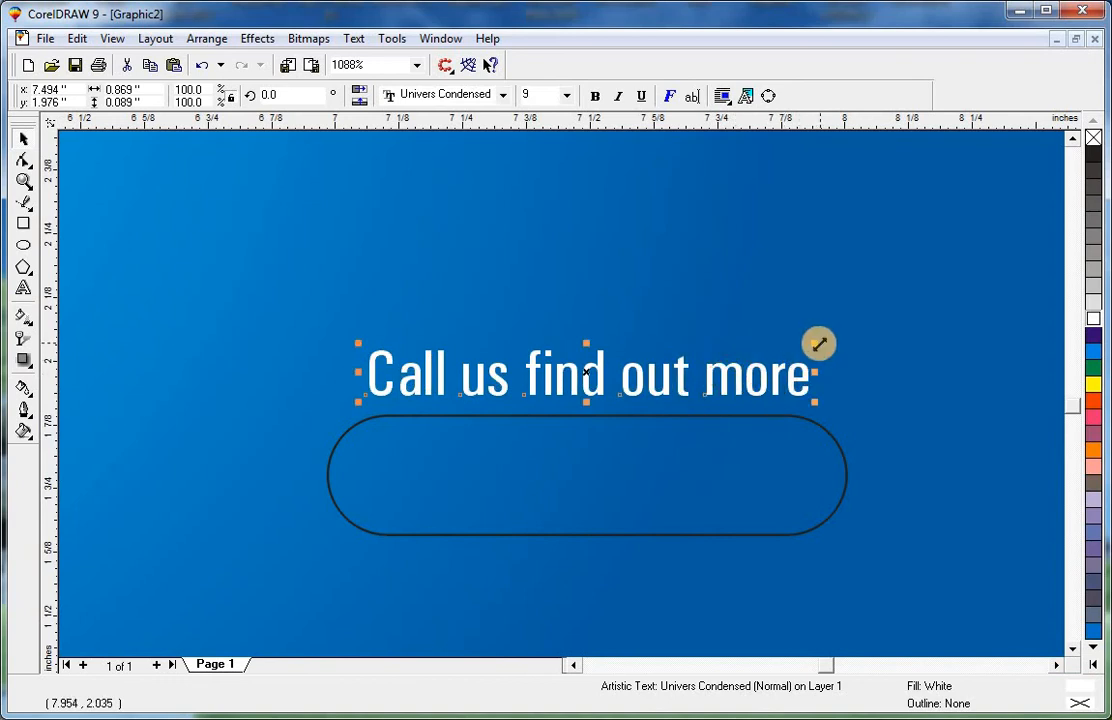
drag(797, 348, 784, 354)
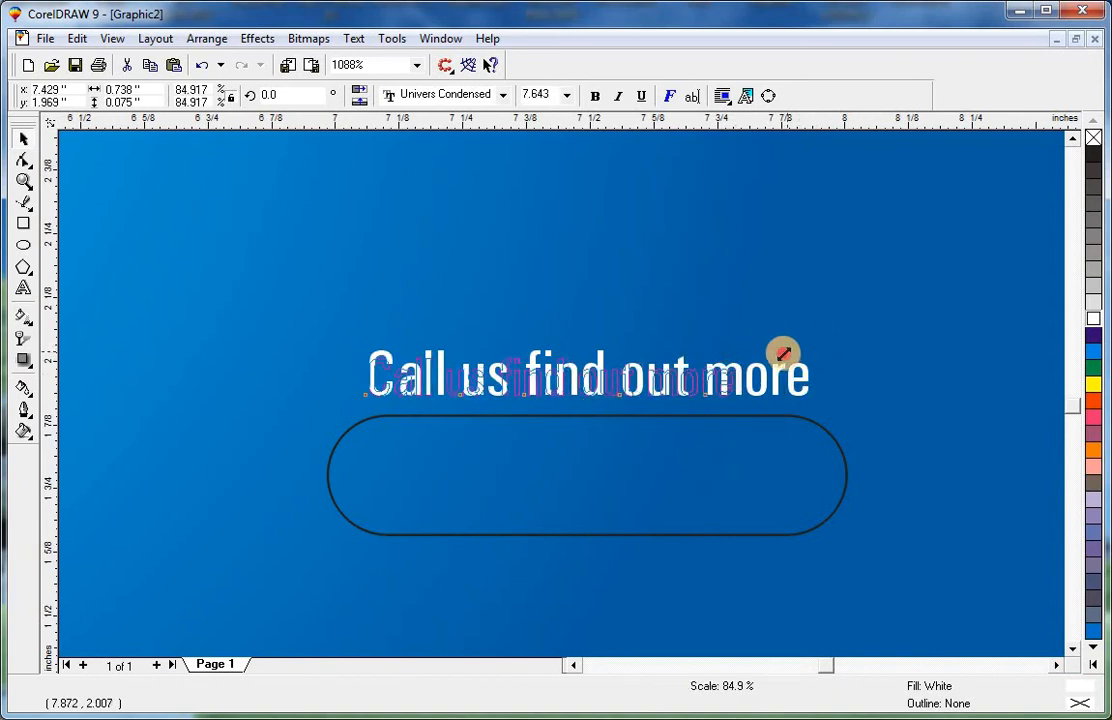
shift+click(776, 413)
key(c)
shift+click(777, 413)
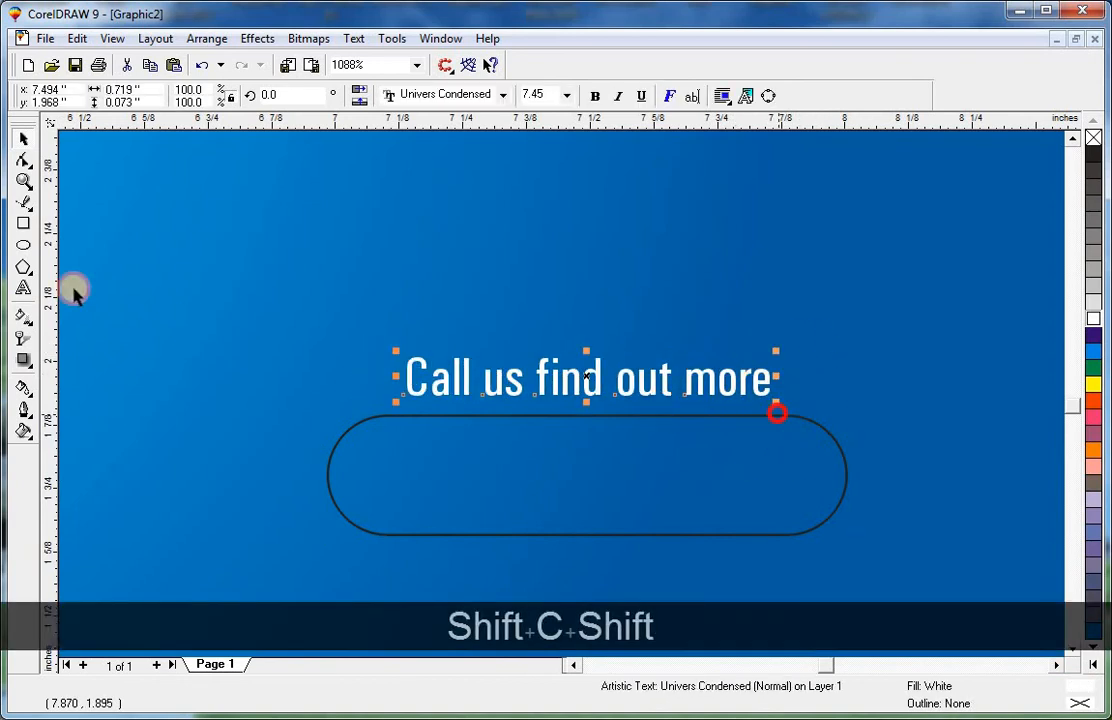
Draw a rectangle tightly around the text and center-align it with the rounded rectangle.
click(24, 224)
key(Escape)
drag(393, 354, 784, 414)
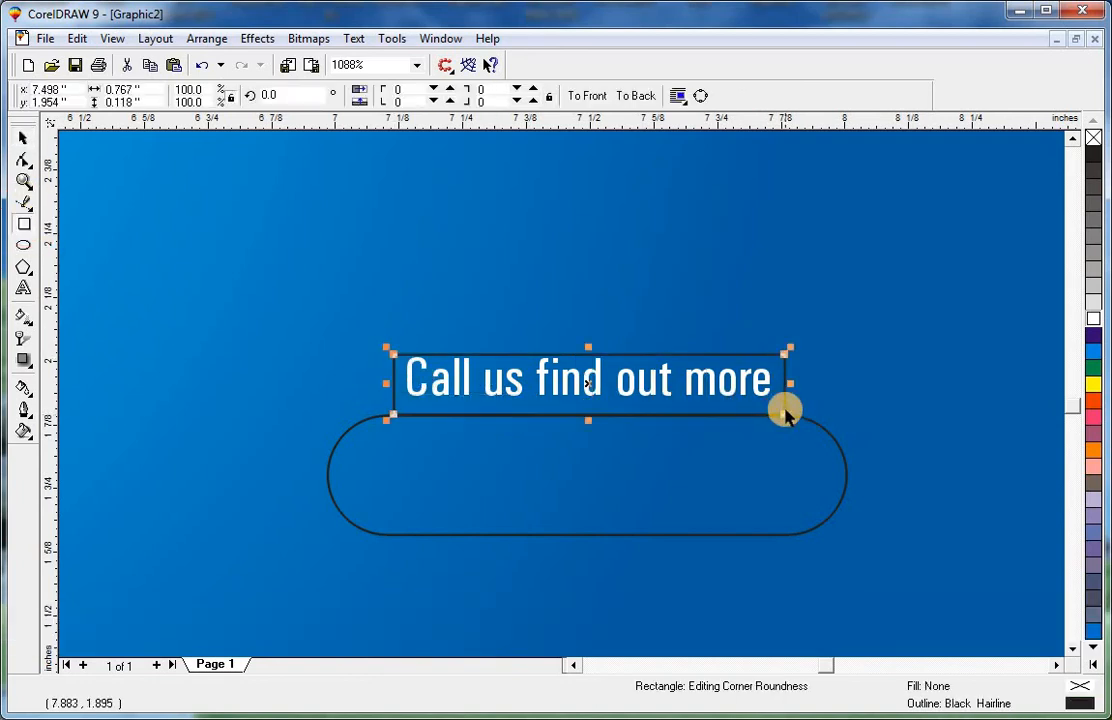
key(space)
key(F3)
shift+click(647, 408)
key(c)
key(e)
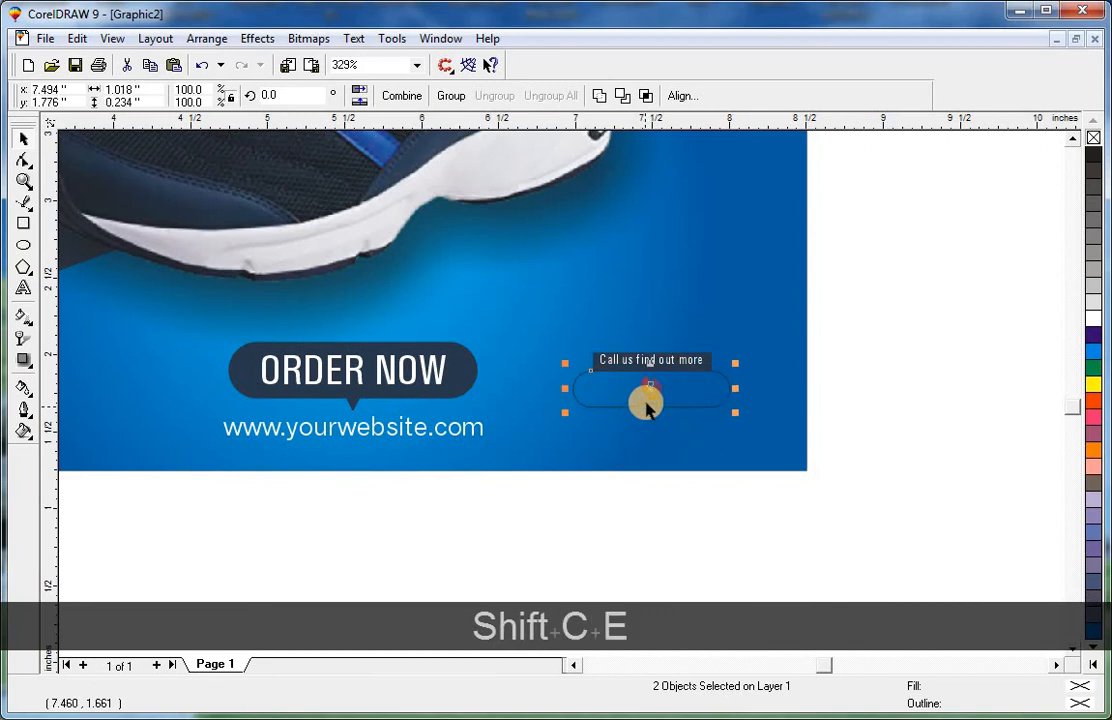
Draw a circle about 0.22 in wide over the phone icon and center it on the icon.
key(Escape)
click(588, 397)
key(z)
key(F2)
drag(491, 337, 720, 467)
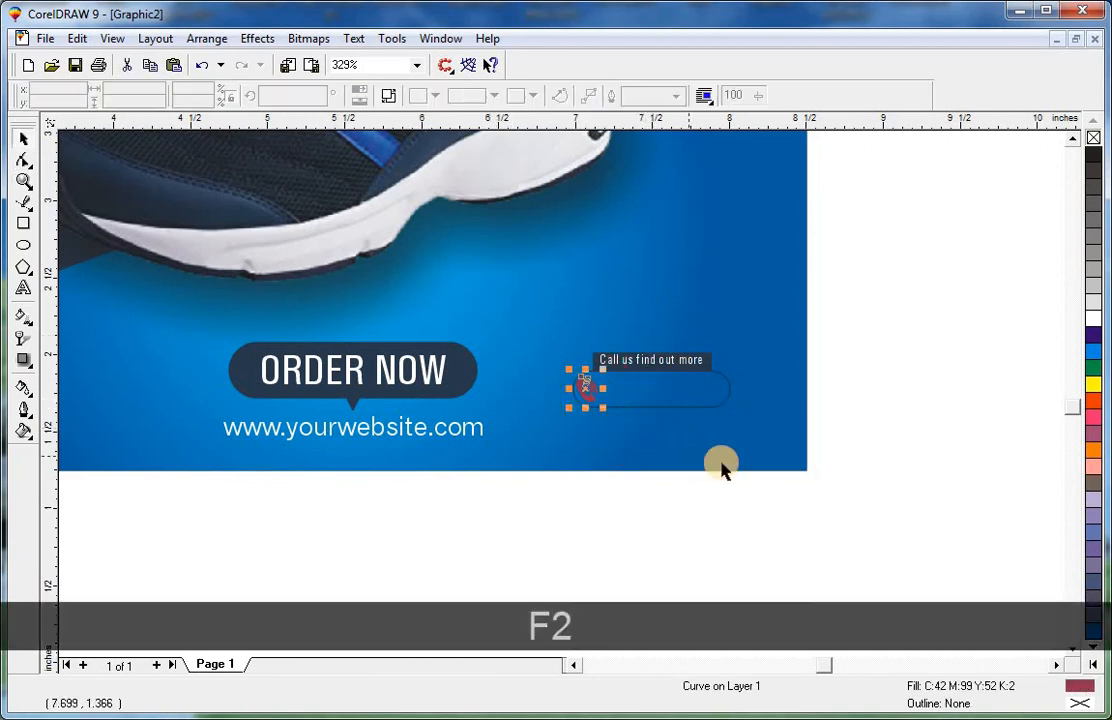
key(Escape)
click(22, 243)
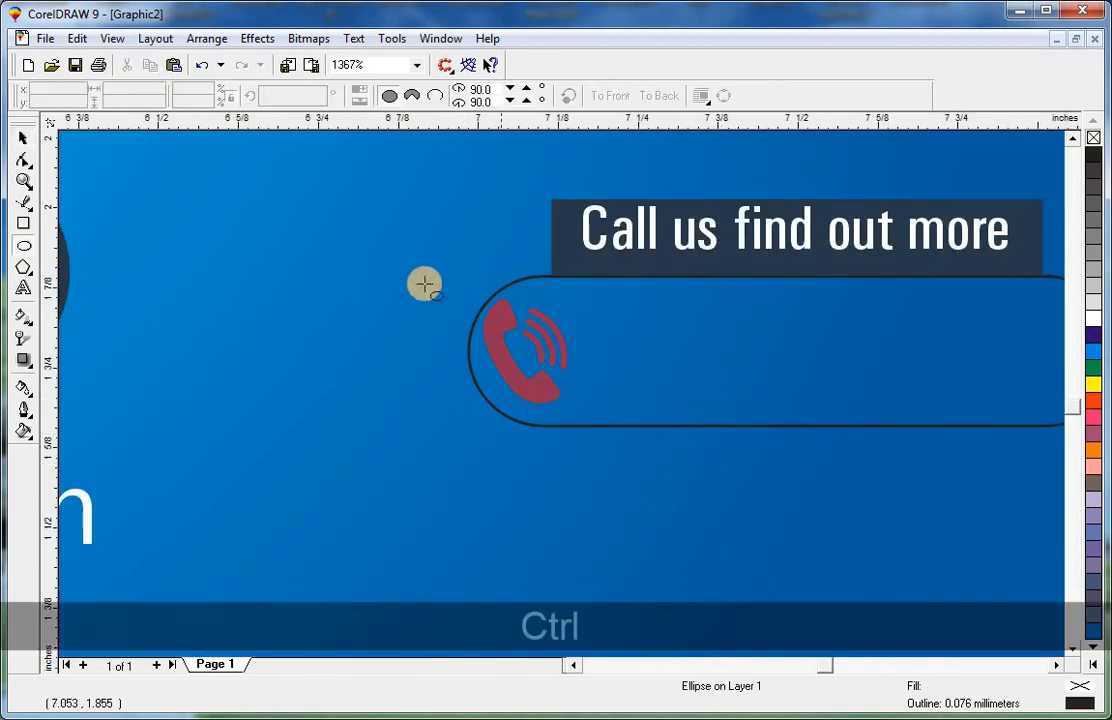
drag(418, 278, 594, 428)
key(ctrl+space)
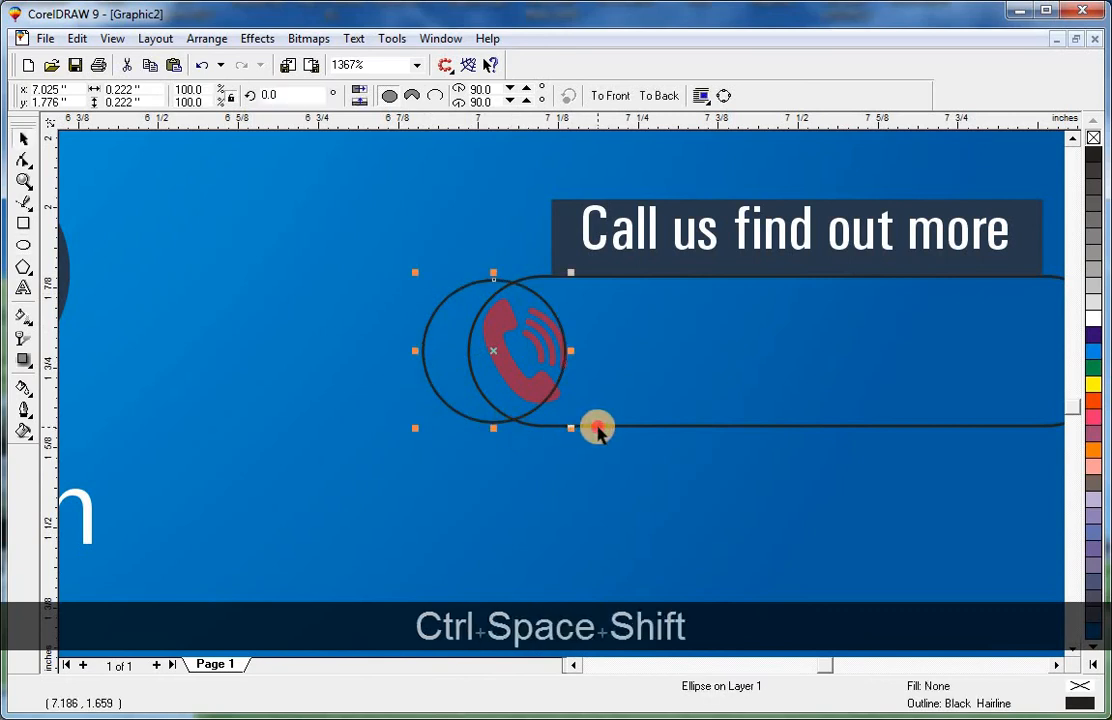
shift+click(596, 427)
key(e)
key(e)
shift+click(597, 427)
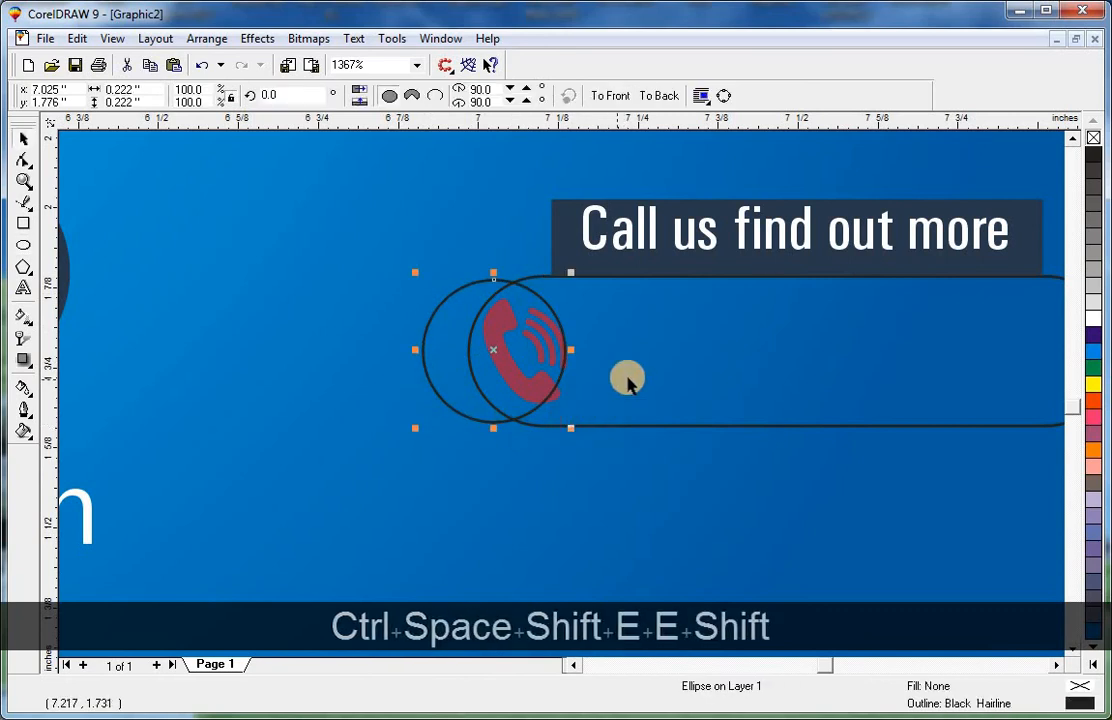
Fill the circle dark navy (R33 G46 B63) and remove its outline.
key(ctrl+shift+a)
click(585, 398)
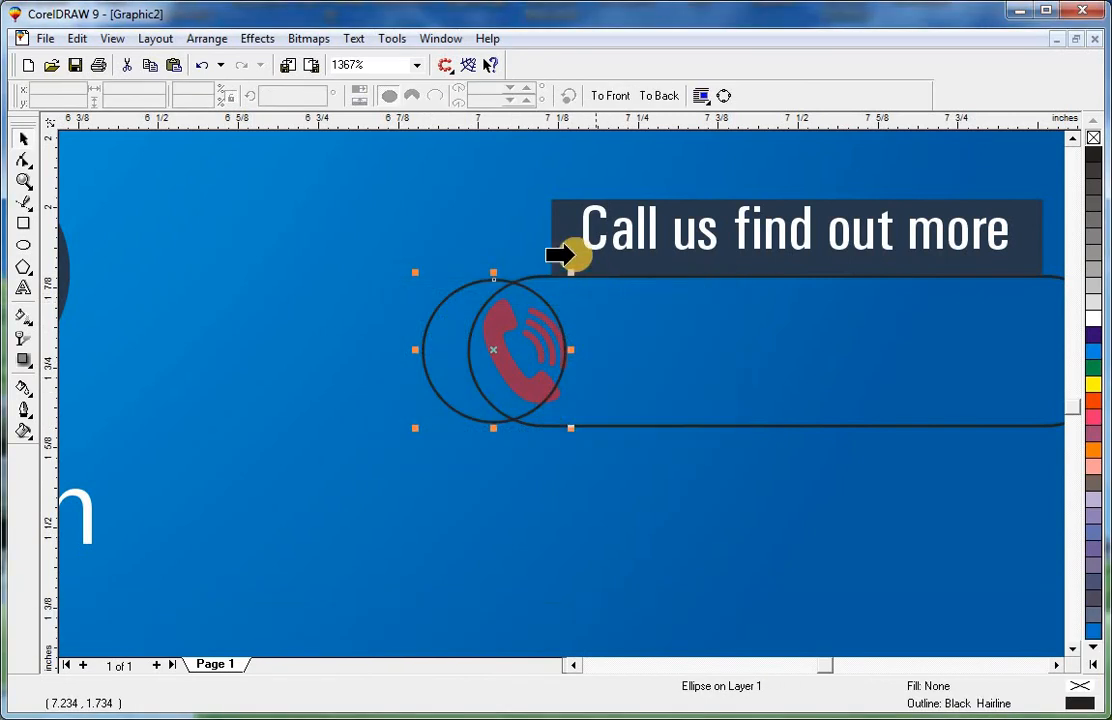
click(602, 318)
right_click(1095, 140)
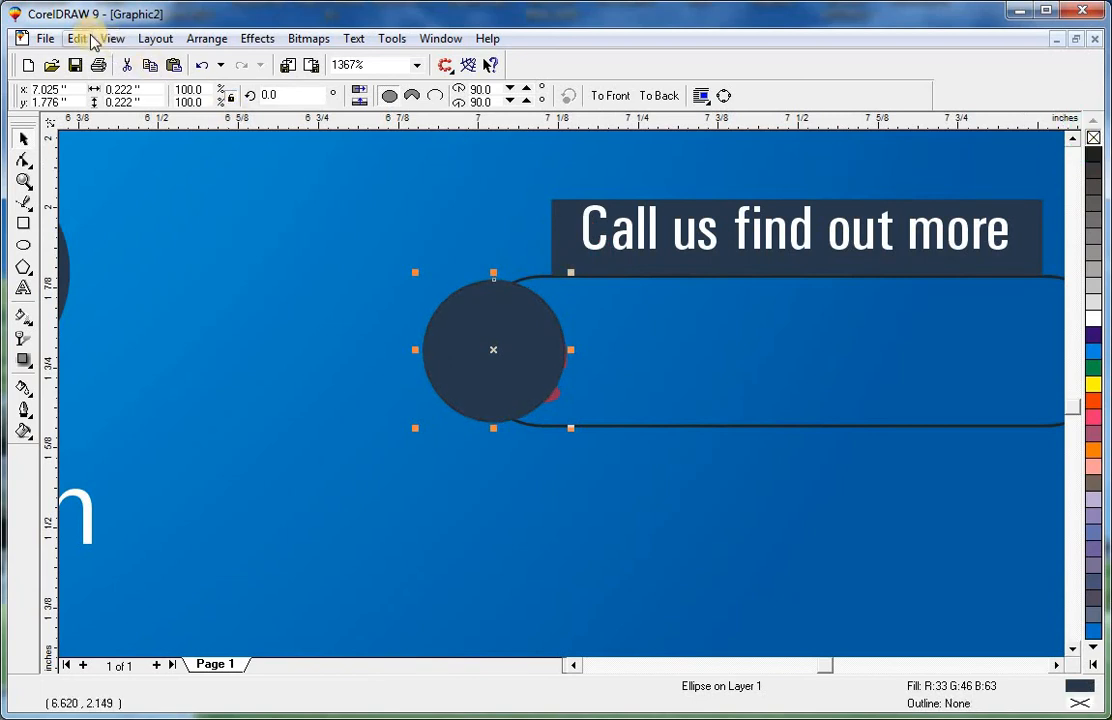
Switch the view to wireframe.
click(112, 38)
click(141, 82)
click(451, 498)
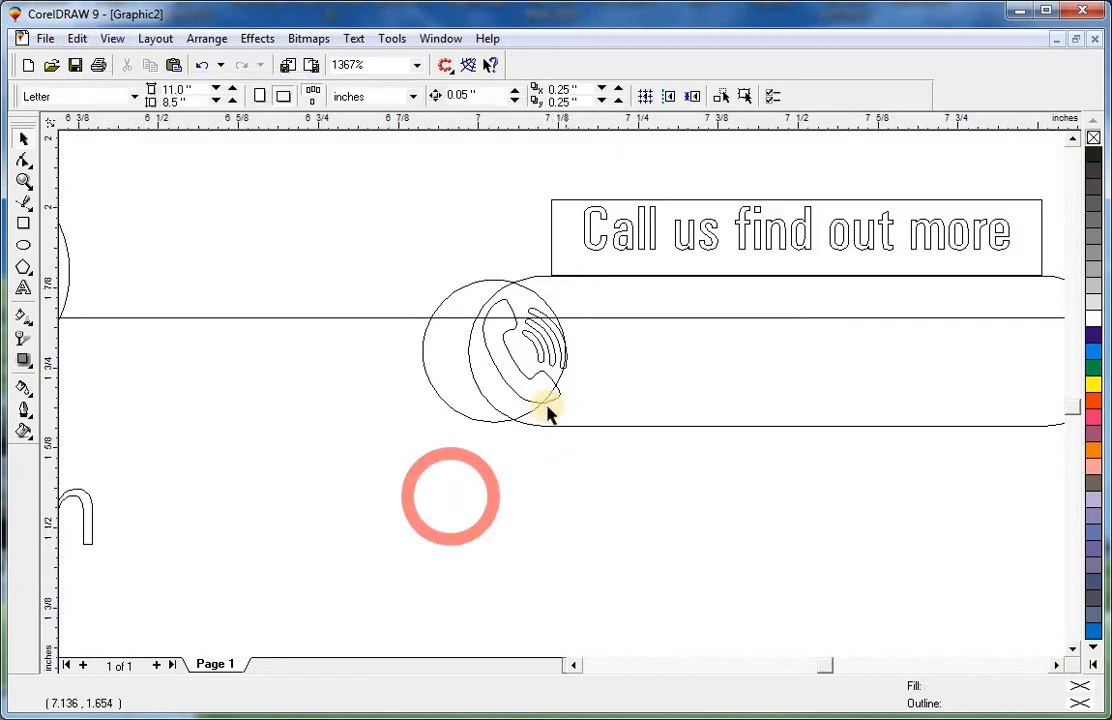
Bring the phone icon to the front, return to enhanced view, and fill the icon white.
click(527, 403)
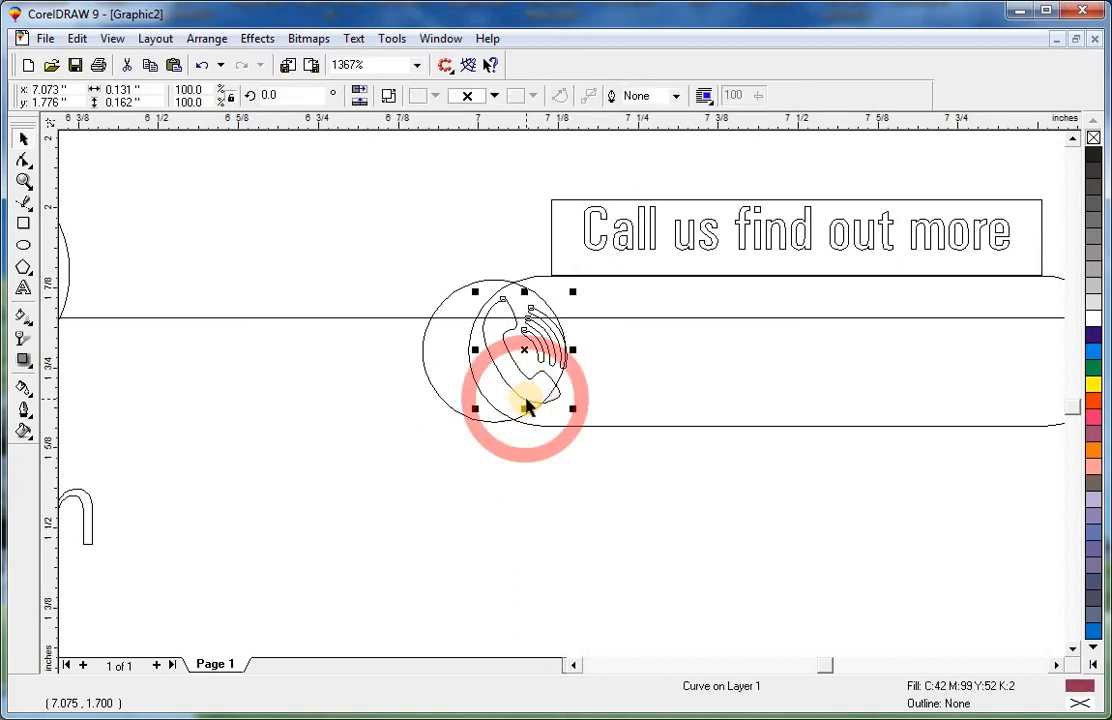
key(shift+Page_Up)
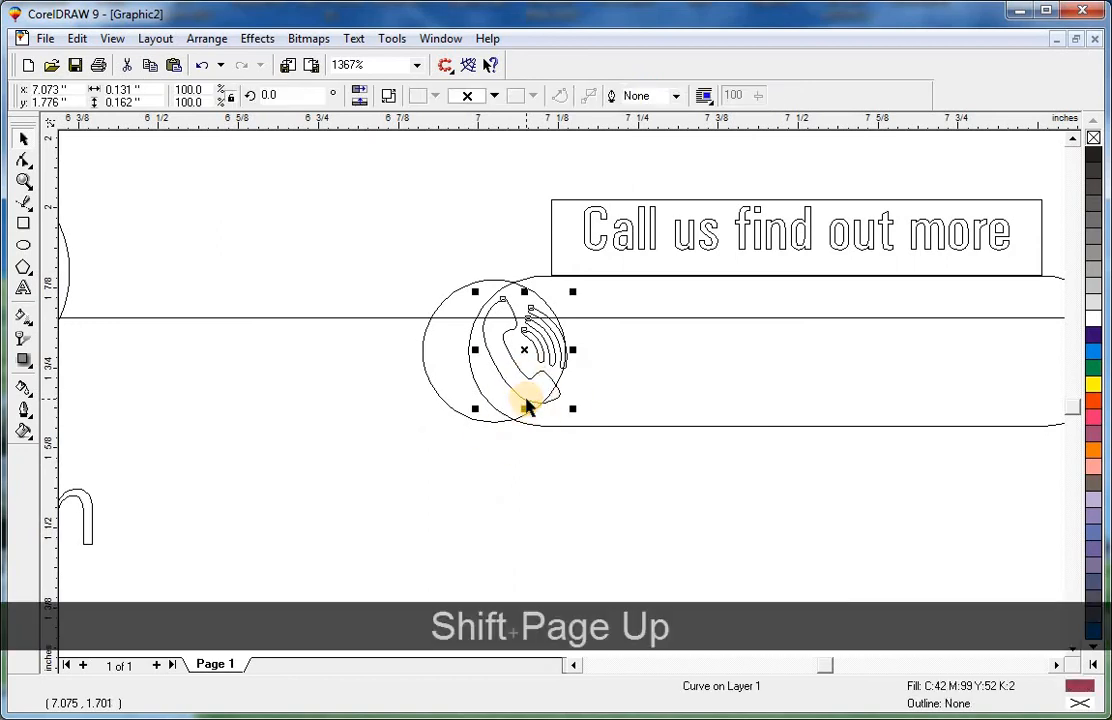
click(112, 38)
click(135, 141)
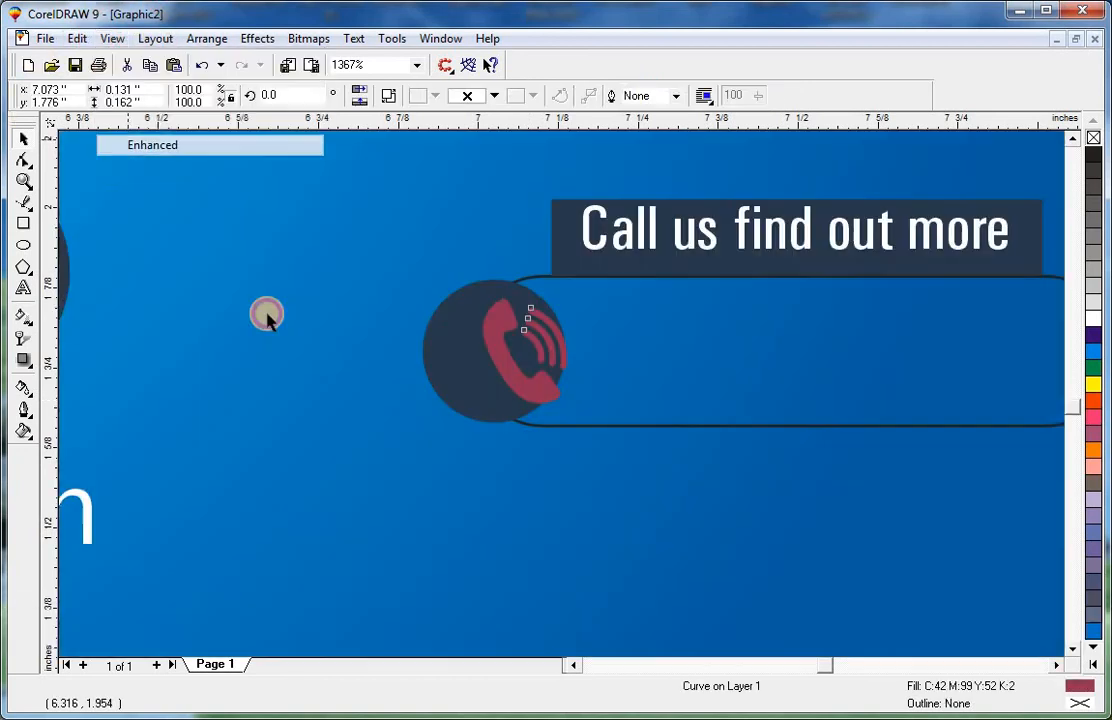
click(1092, 318)
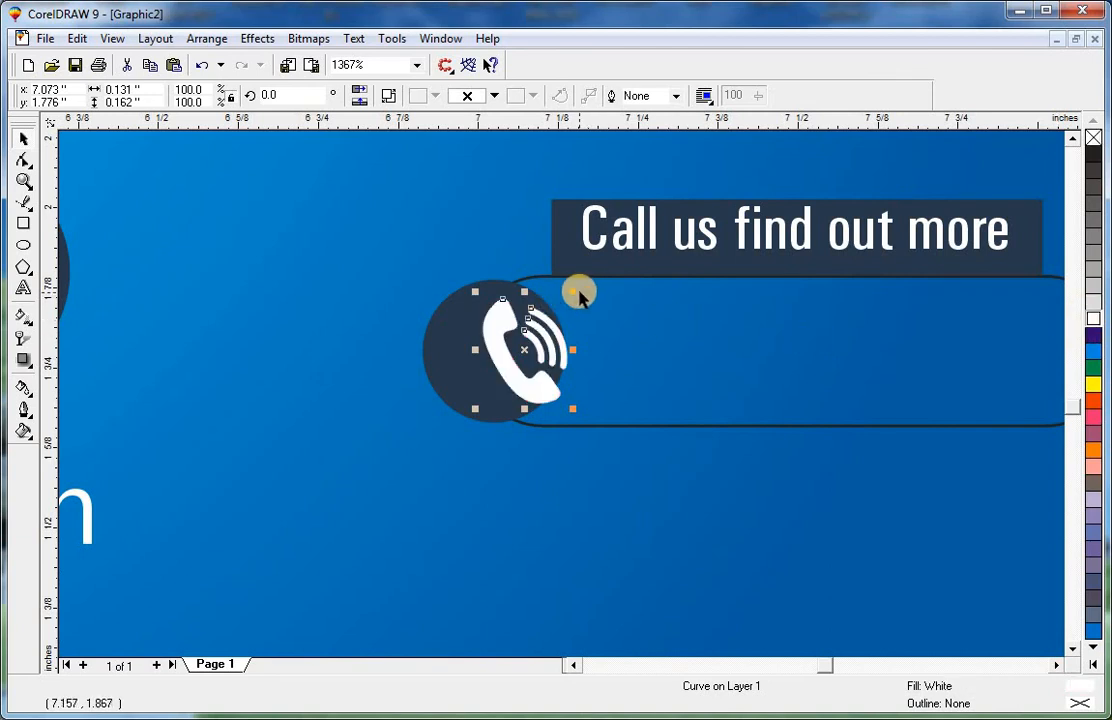
Select the phone icon together with the navy circle and align their centers.
drag(566, 291, 484, 293)
shift+click(484, 293)
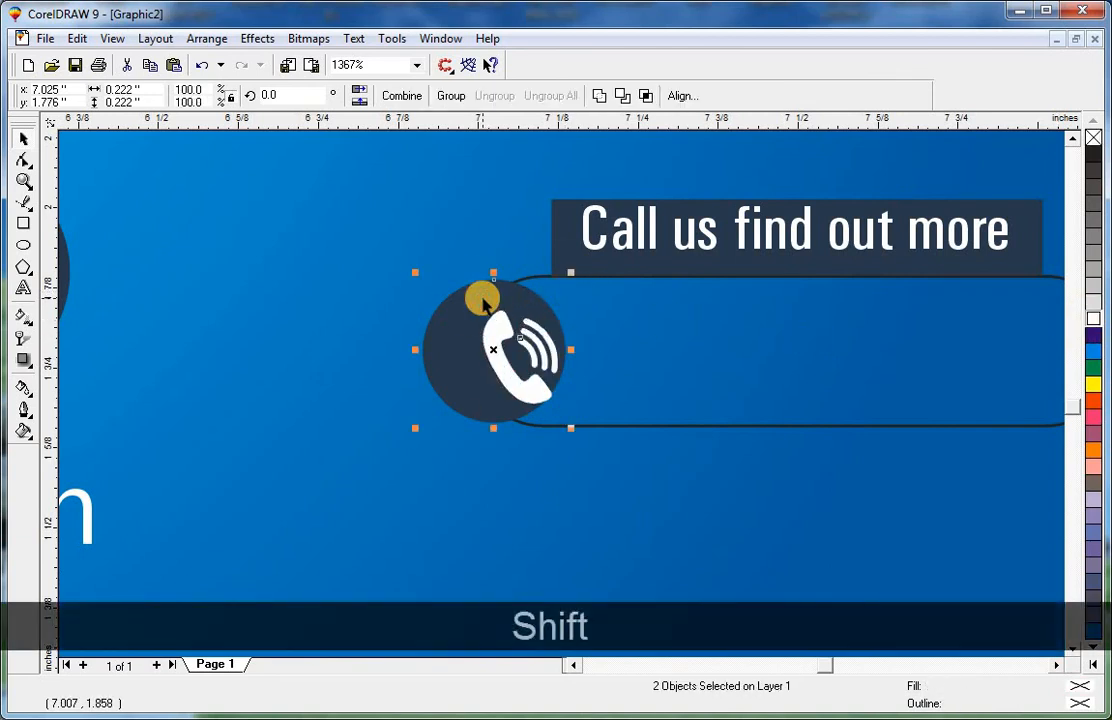
key(c)
key(e)
Give the rounded rectangle a white outline 0.3 mm wide.
click(594, 426)
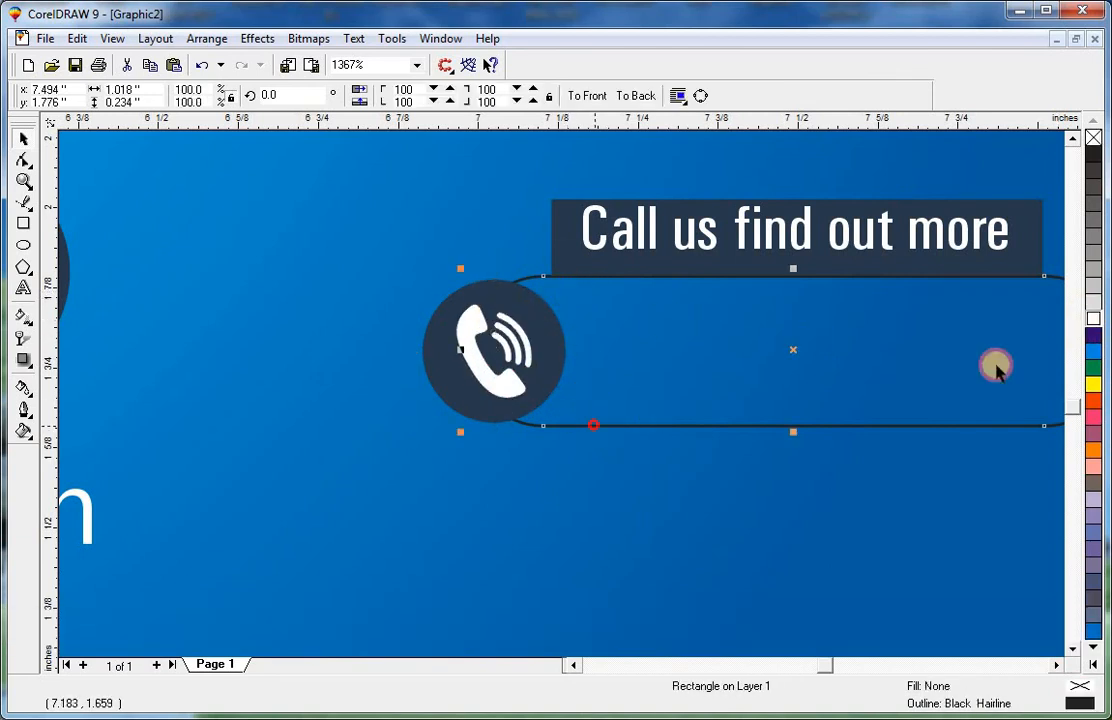
right_click(1095, 320)
click(798, 430)
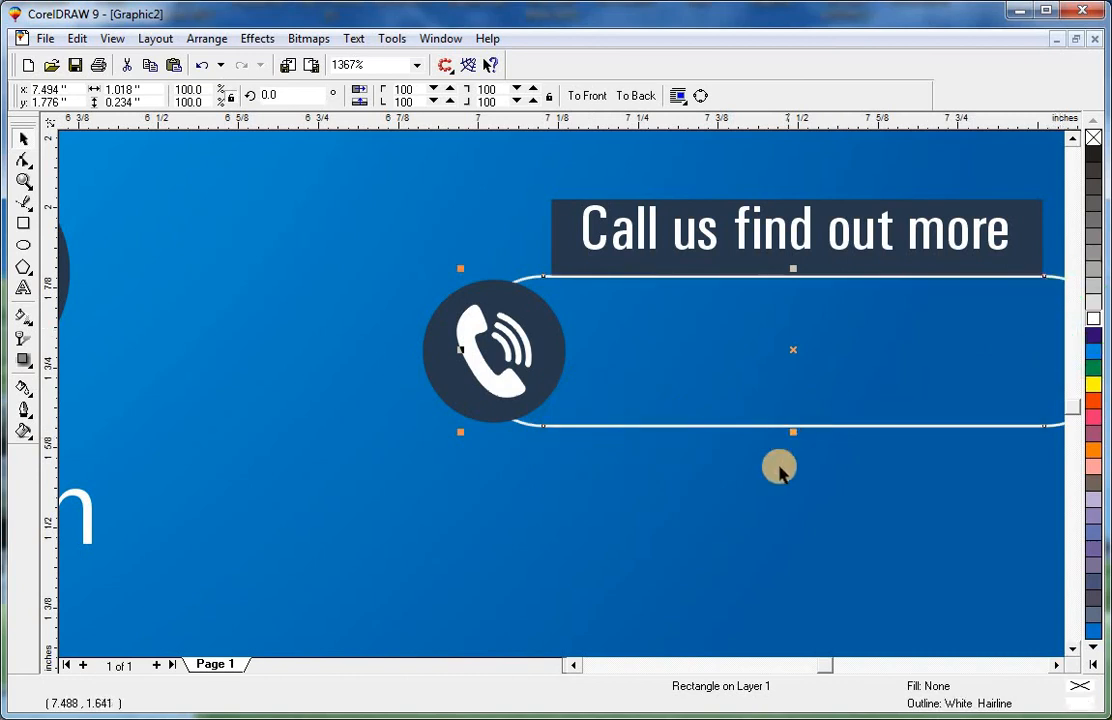
key(F3)
key(F12)
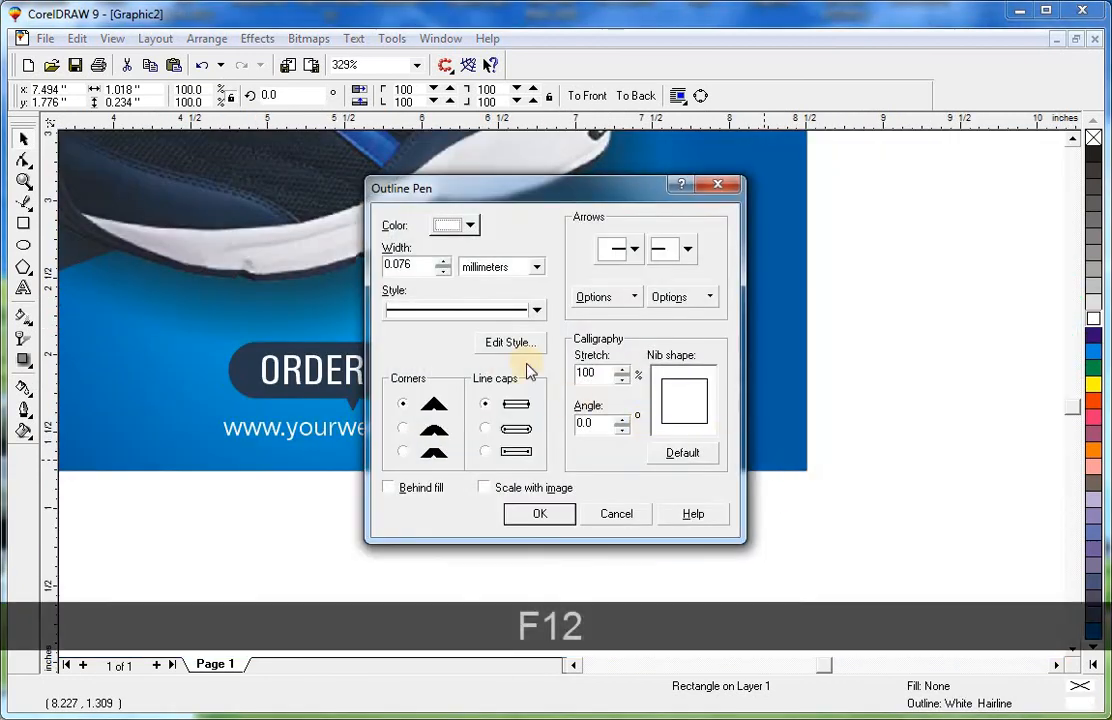
click(432, 267)
text(.3)
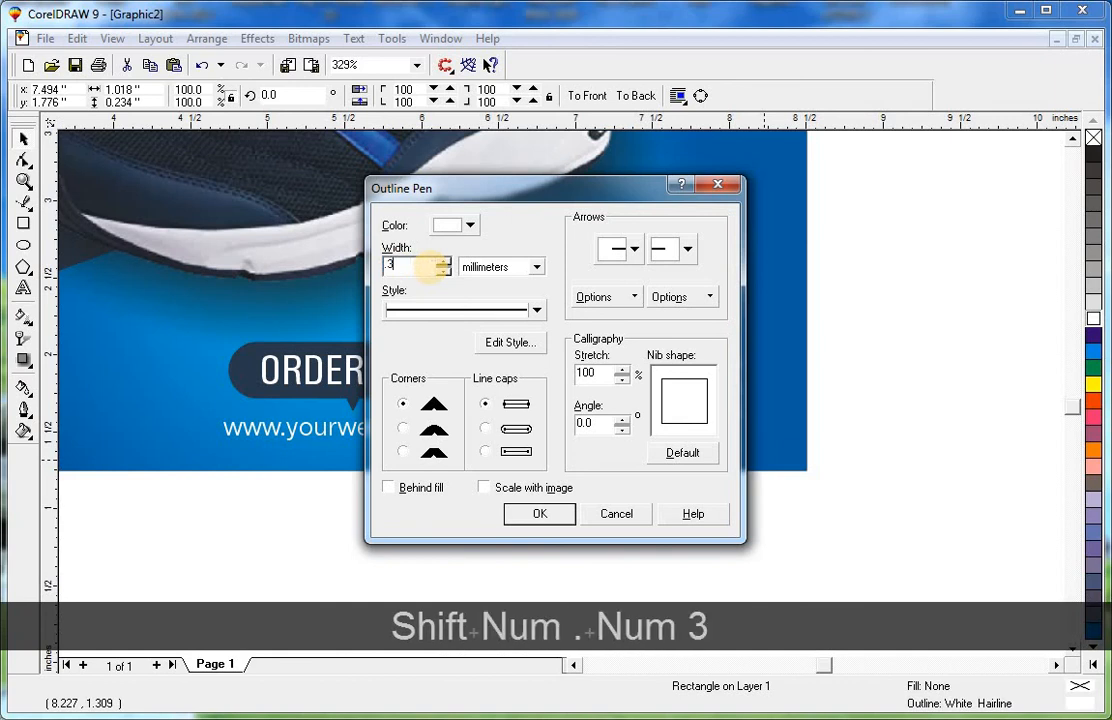
click(521, 516)
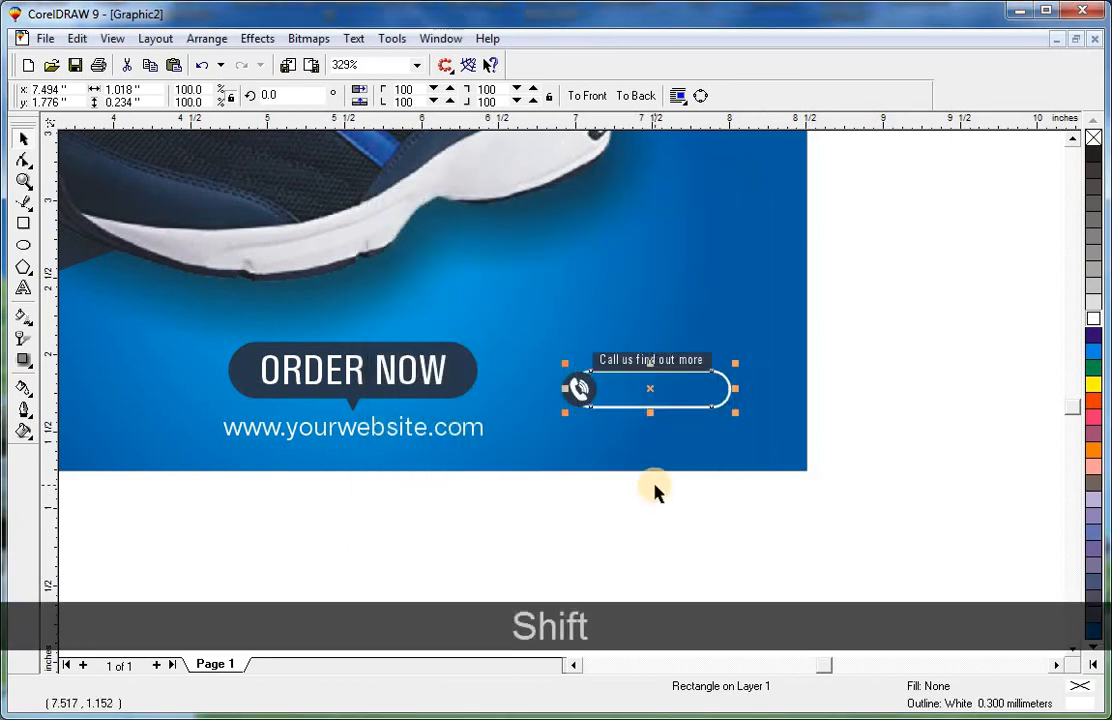
Bring the rounded rectangle to the front, then bring the navy circle and phone icon in front of it.
key(shift+Page_Up)
click(655, 512)
drag(503, 353, 503, 352)
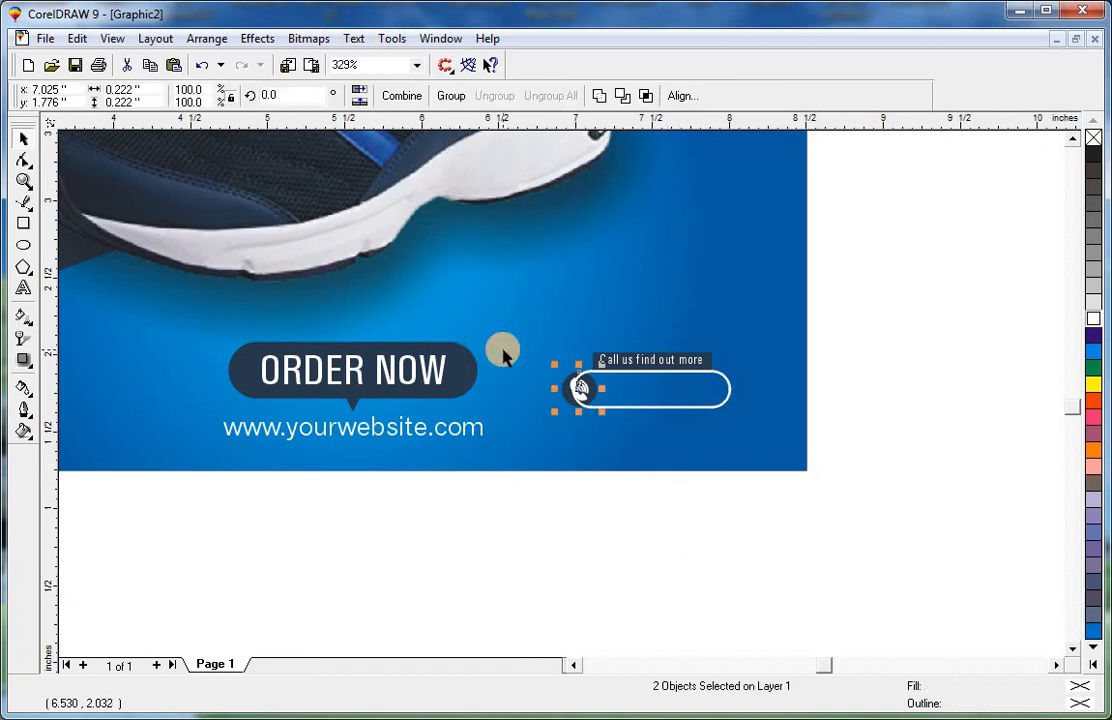
key(ctrl+r)
key(Escape)
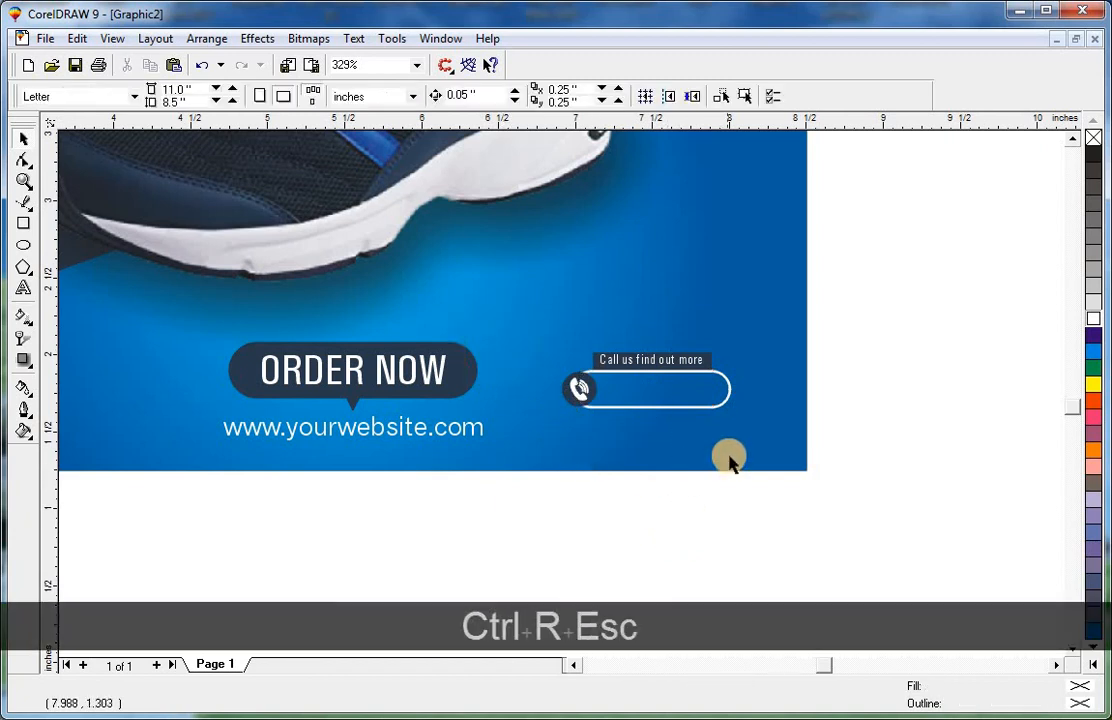
Delete the stray THIS SEASON text lying outside the page.
click(636, 368)
key(F3)
click(433, 378)
key(F2)
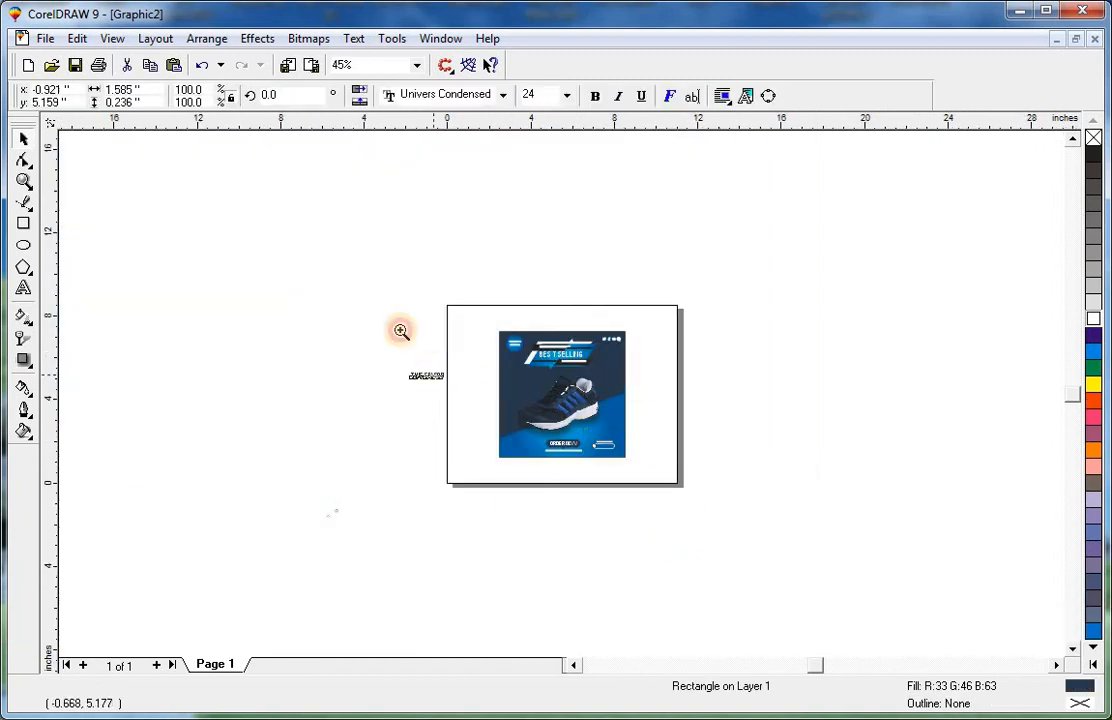
drag(377, 305, 797, 531)
key(Escape)
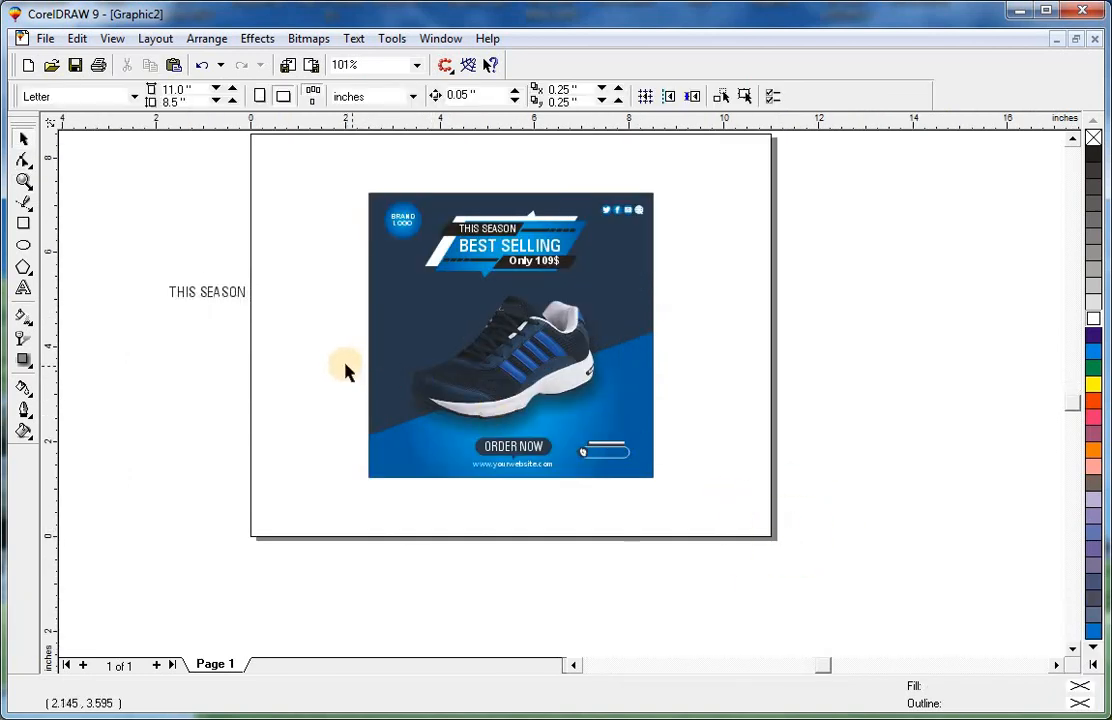
click(244, 303)
key(Delete)
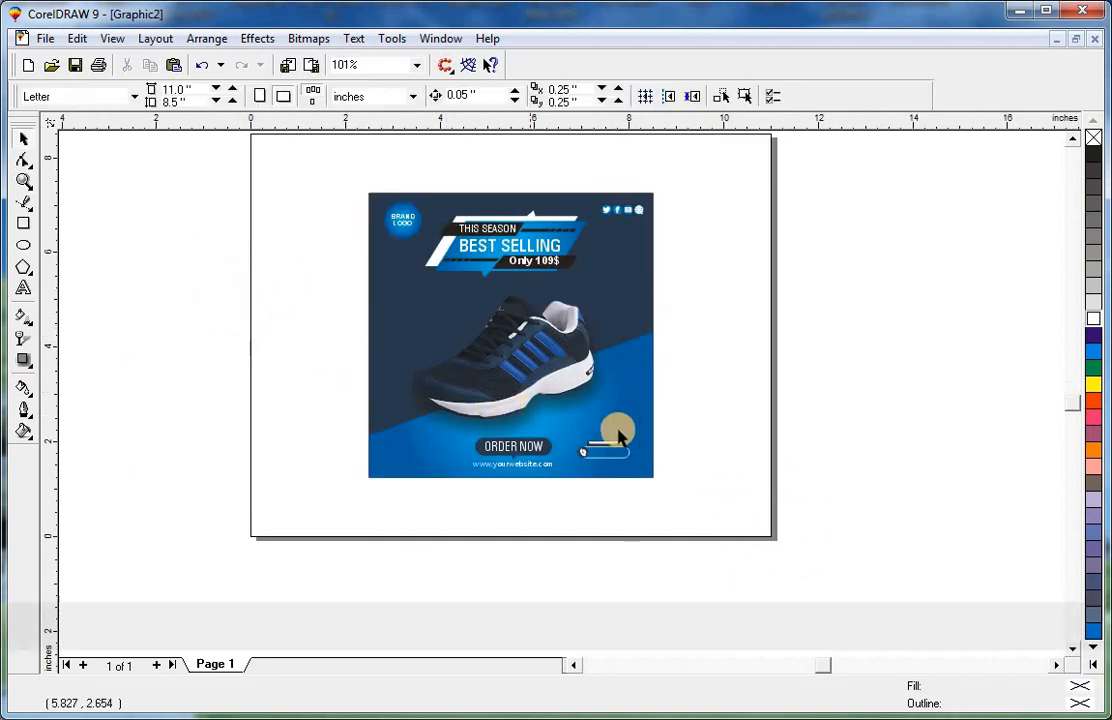
Delete the duplicate Call us find out more text inside the rounded rectangle.
key(F2)
drag(479, 501, 662, 432)
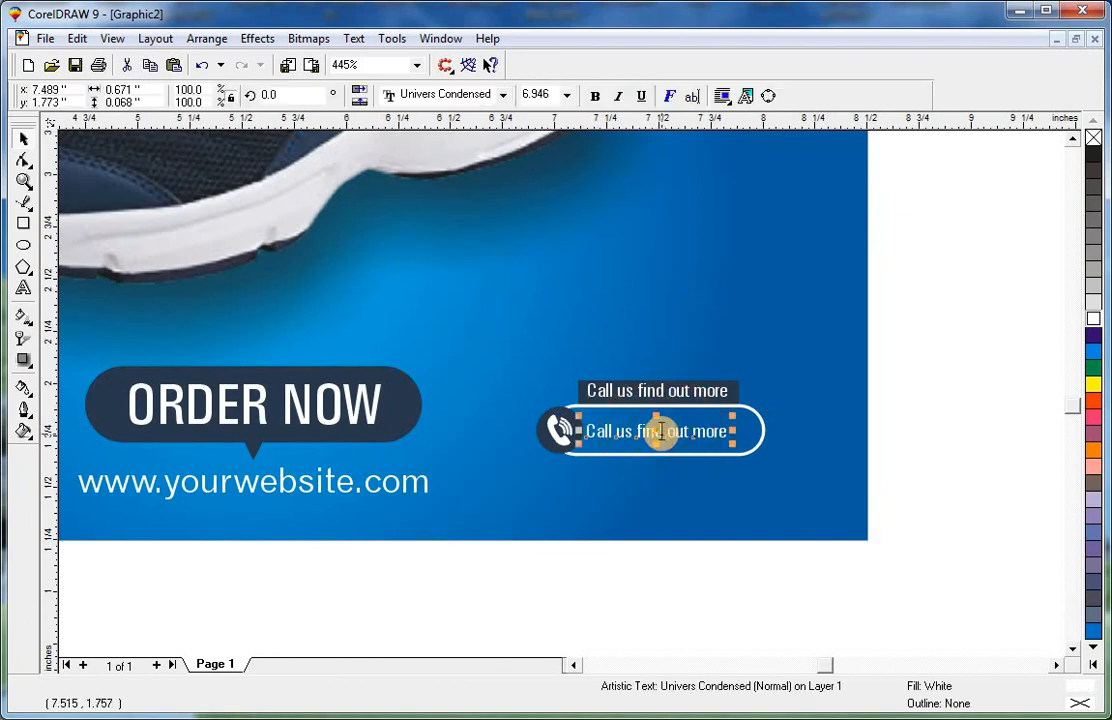
key(F8)
key(ctrl+space)
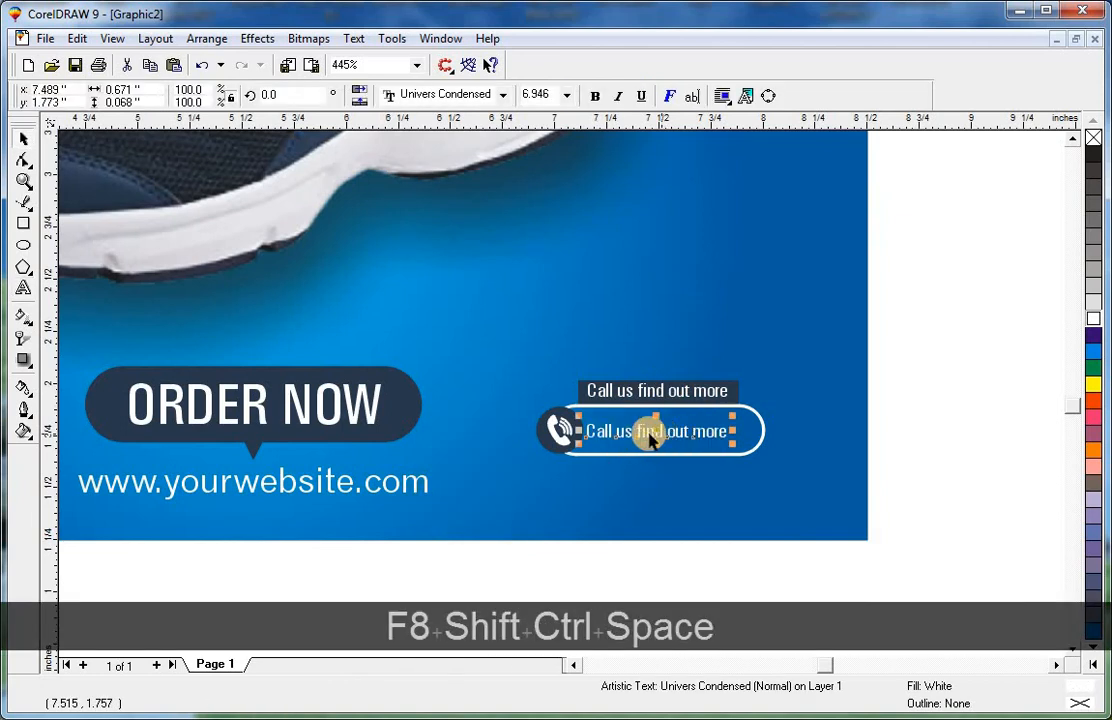
key(Delete)
Create an artistic text object containing the contact phone number.
click(24, 289)
click(444, 308)
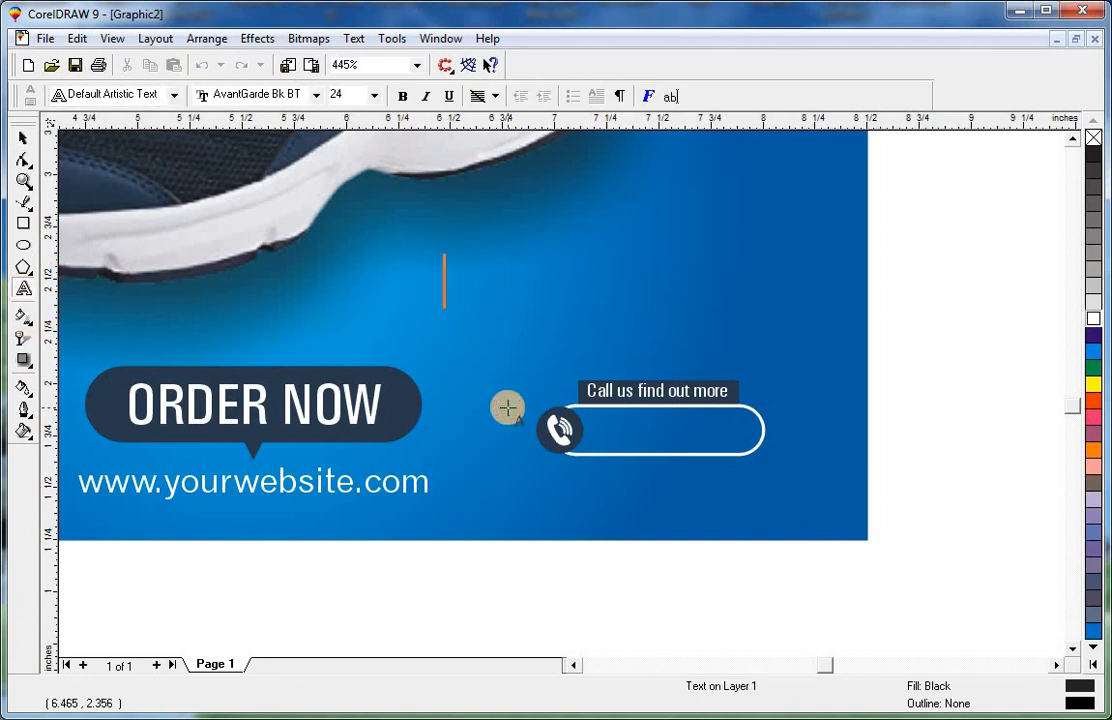
text(+0)
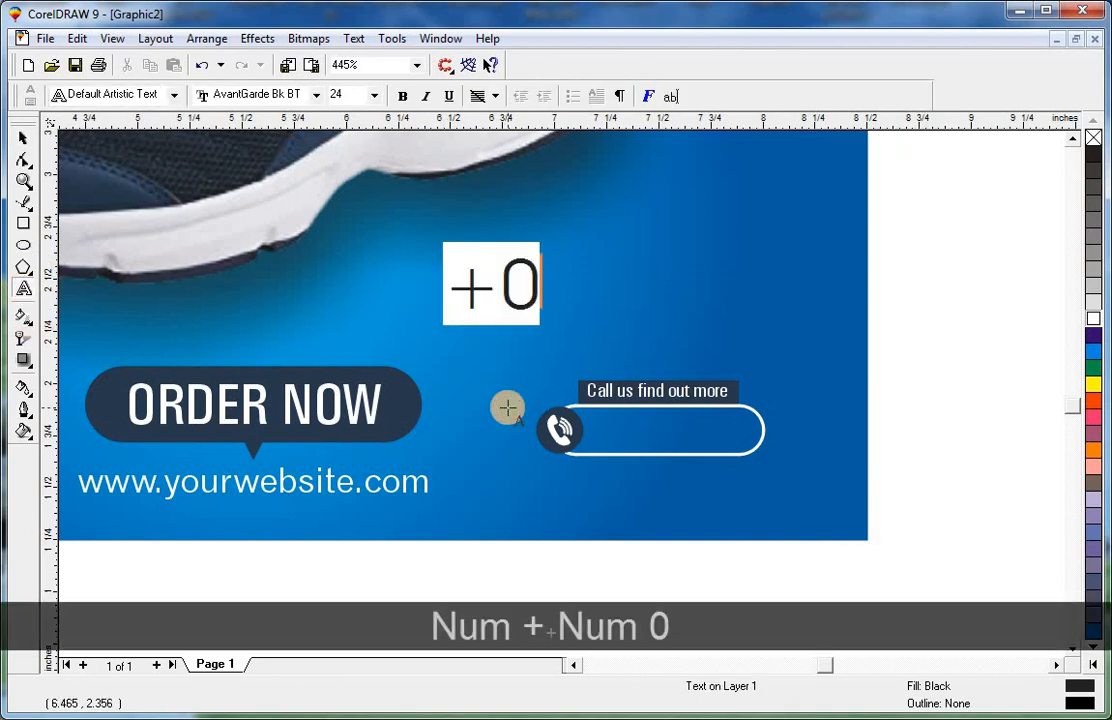
text(0 )
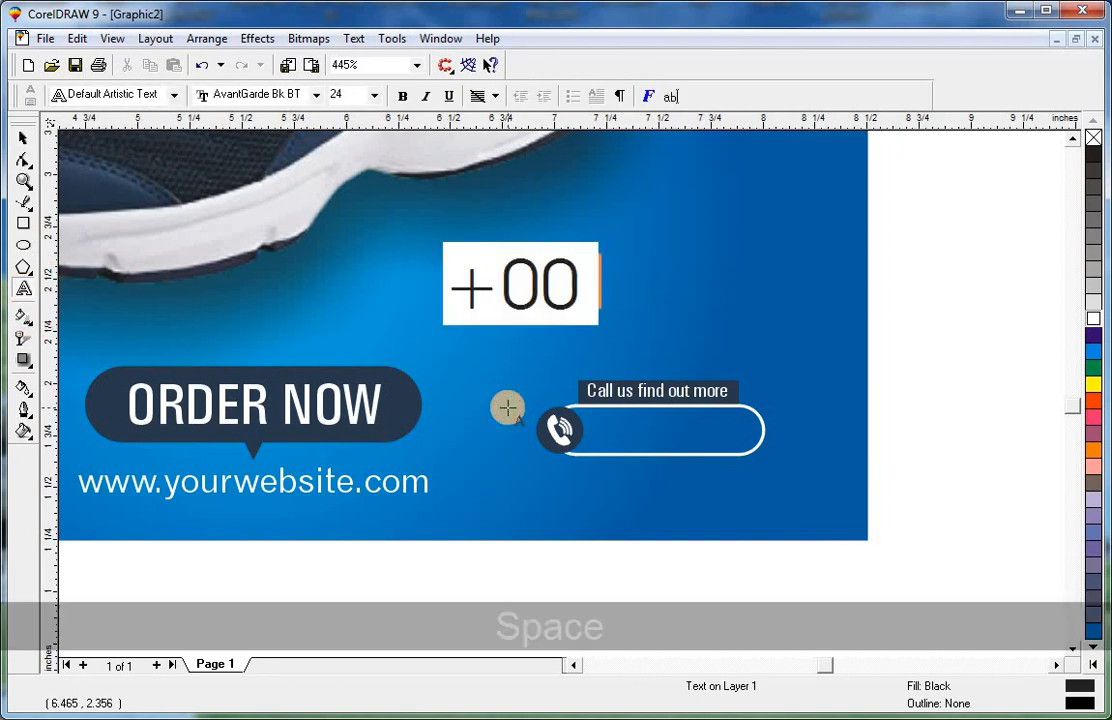
text(22 333 )
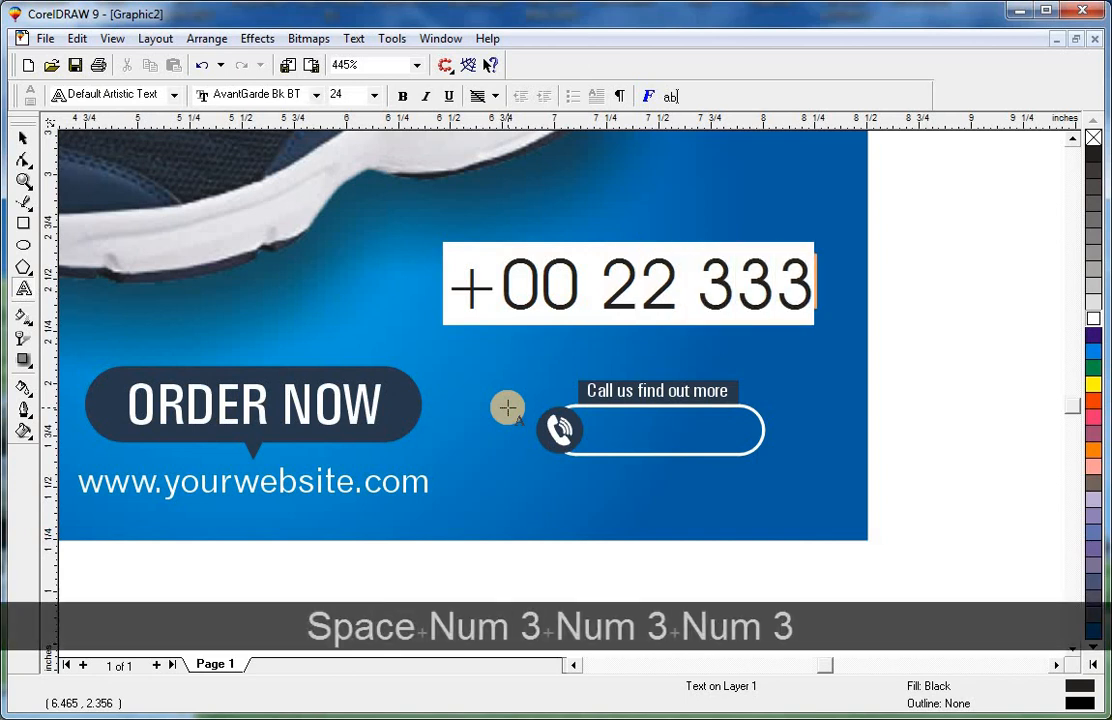
text(44)
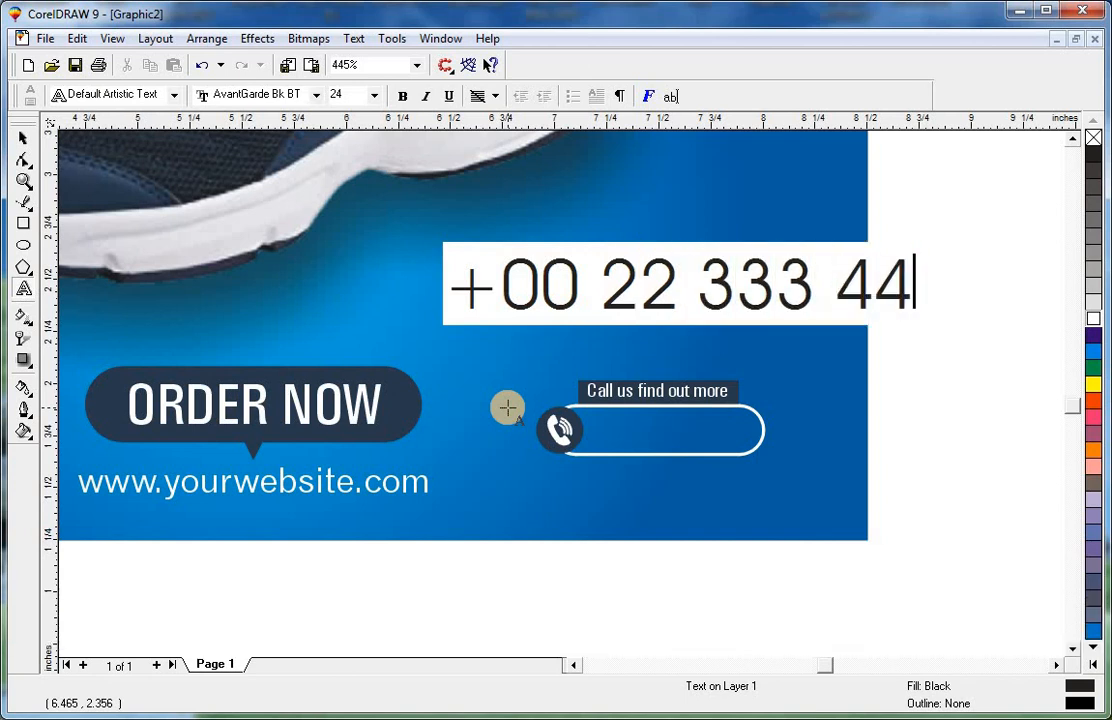
text(4)
click(24, 139)
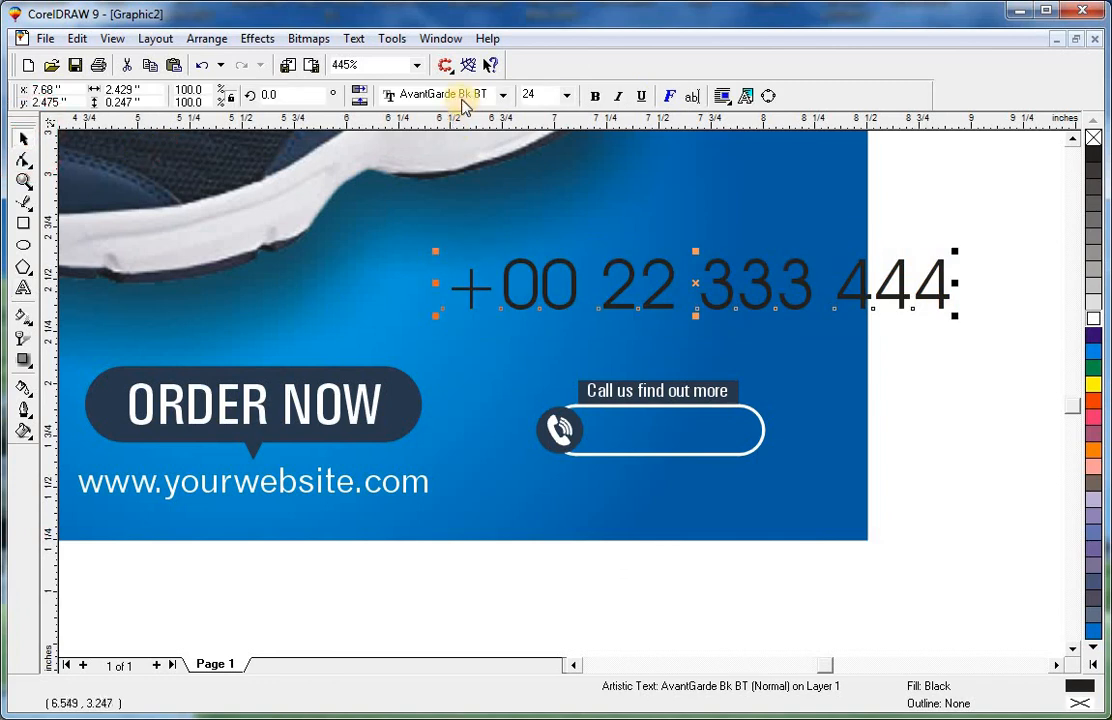
Set the phone number text to Univers Condensed, bold, size 9.
click(461, 98)
click(455, 134)
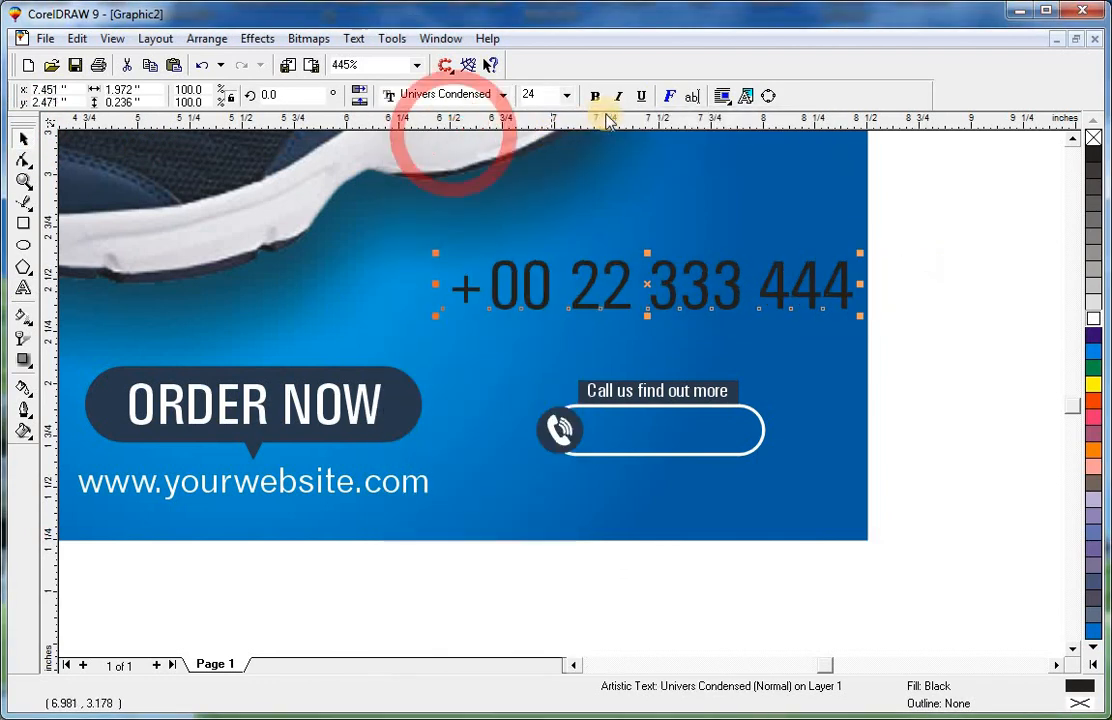
click(595, 96)
click(566, 96)
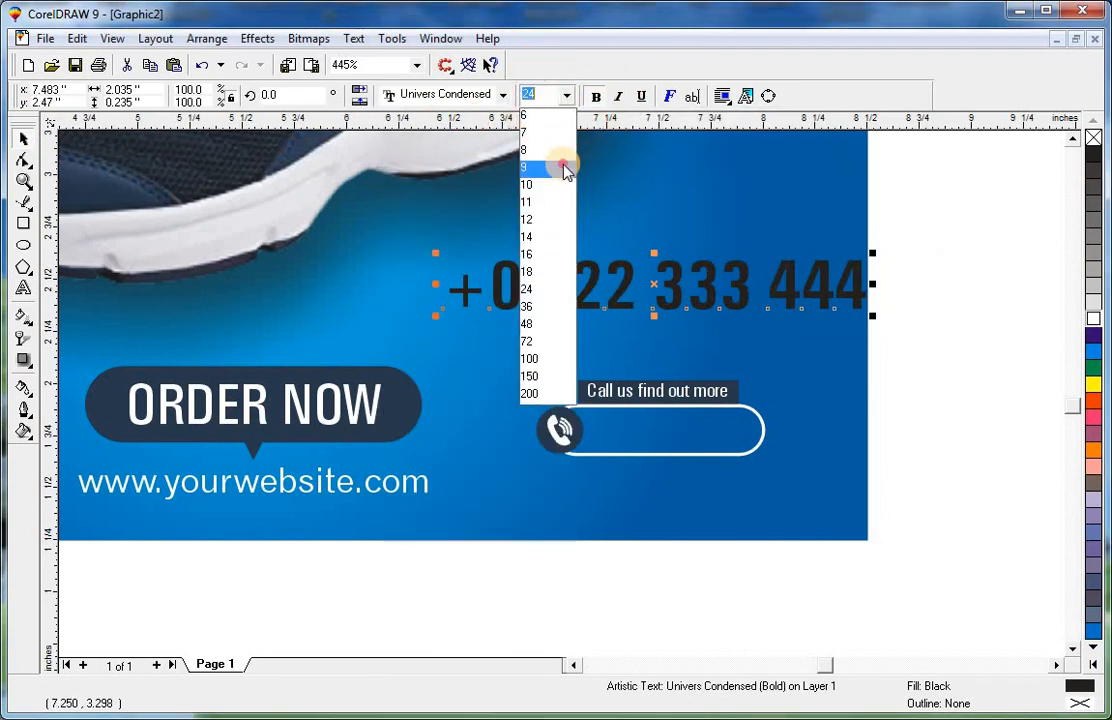
click(562, 165)
Move the phone number into the rounded rectangle and fill it white.
drag(622, 421, 664, 429)
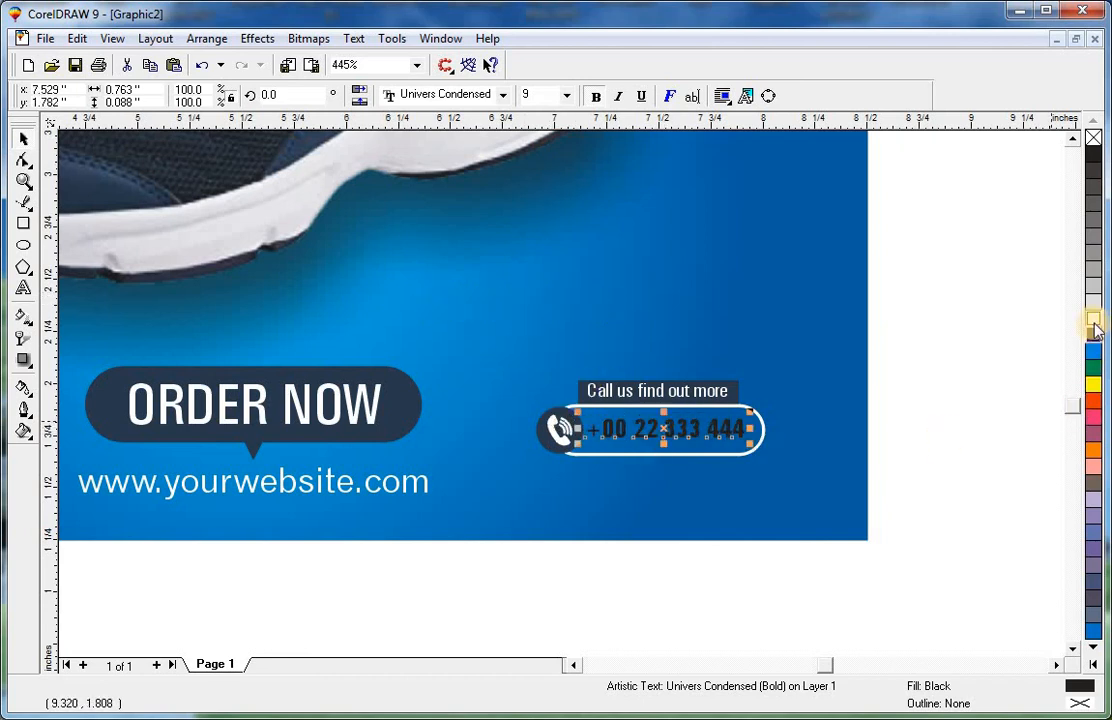
click(1093, 320)
click(1037, 377)
click(720, 427)
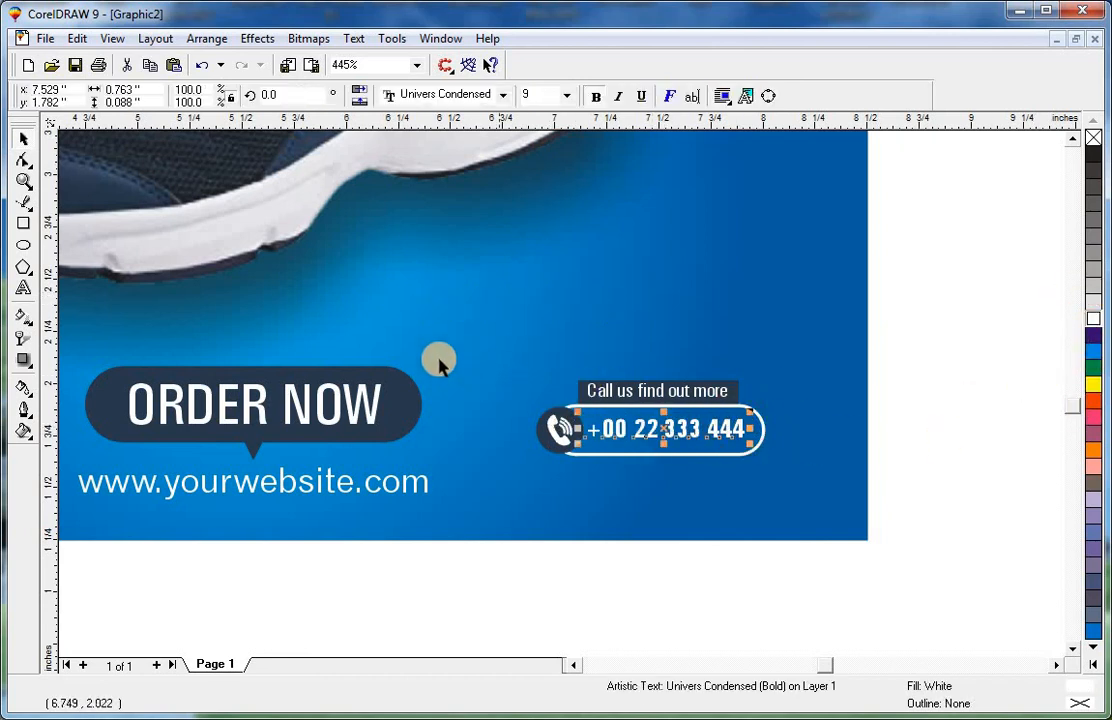
key(F2)
Align the phone number's center horizontally with the rounded rectangle.
drag(440, 362, 822, 504)
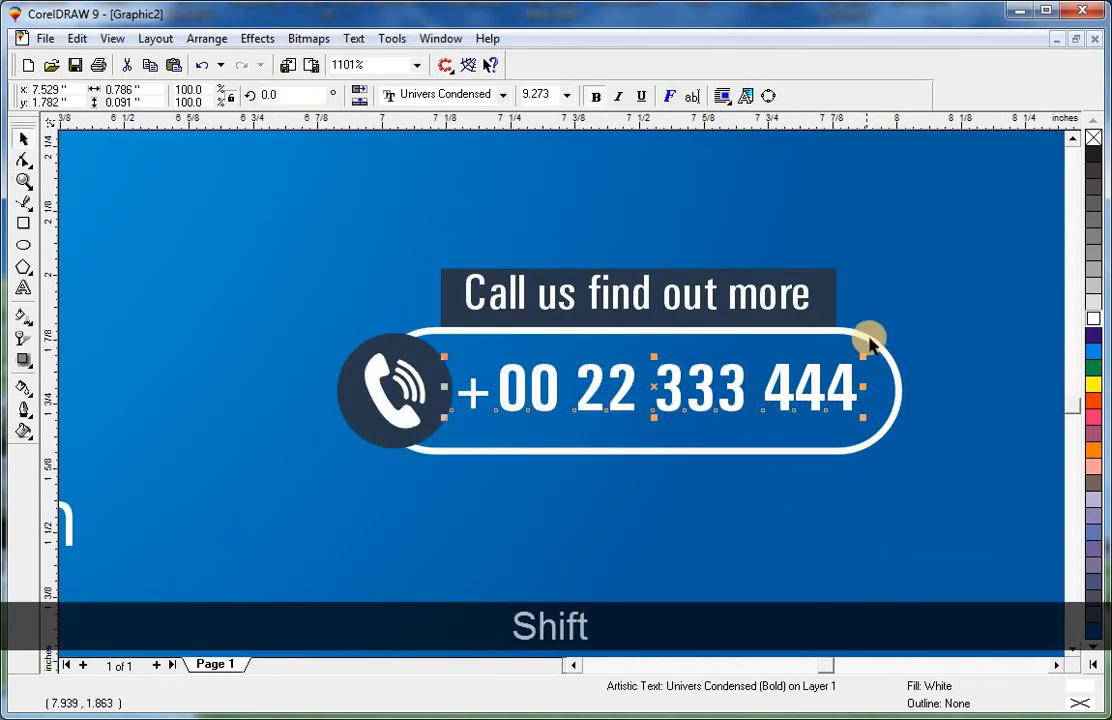
shift+click(869, 336)
key(shift+e)
click(924, 478)
key(F3)
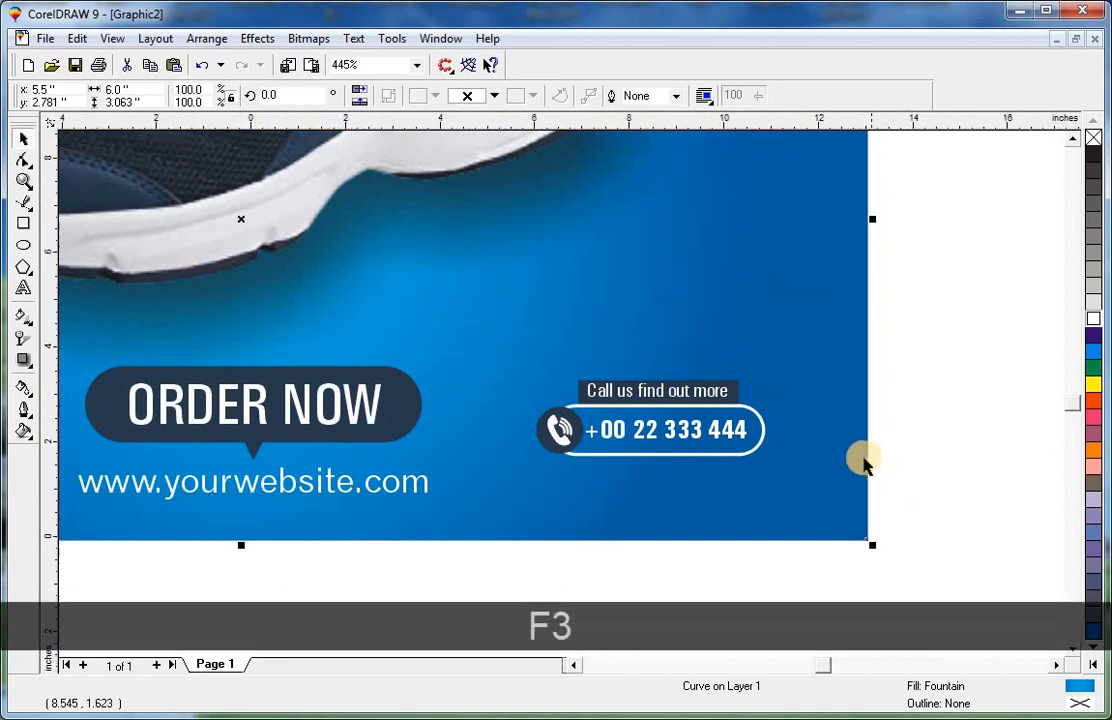
Enlarge the shoe image slightly from its corner handle.
key(F3)
click(733, 193)
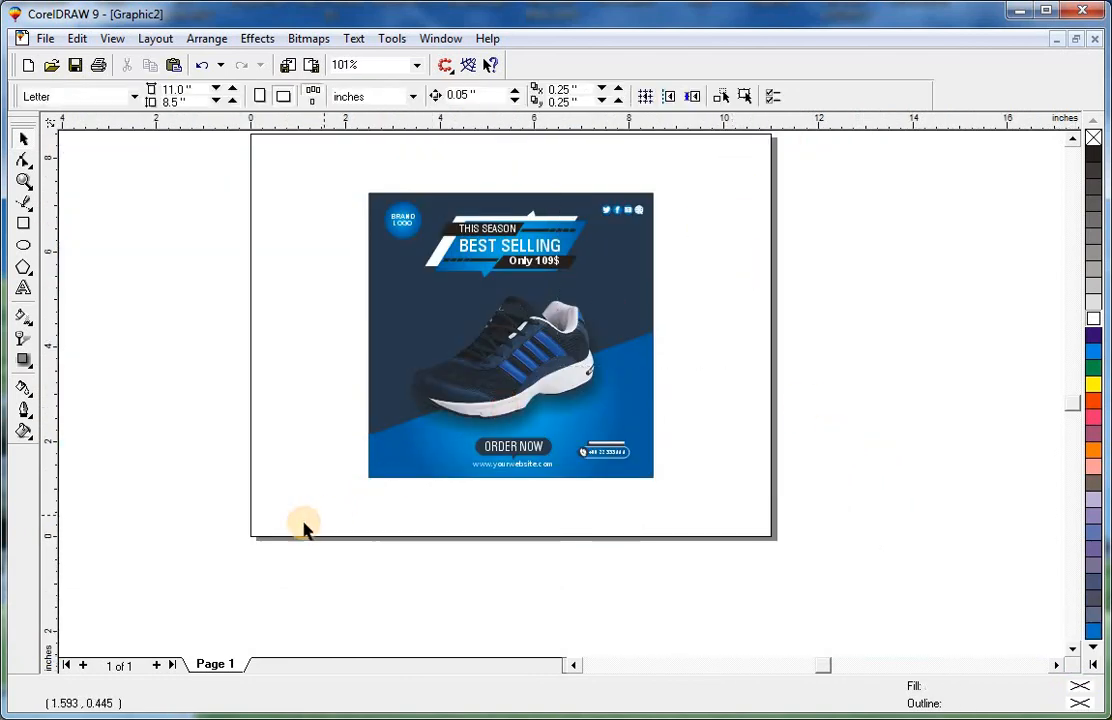
drag(304, 525, 730, 165)
key(shift+F2)
click(913, 315)
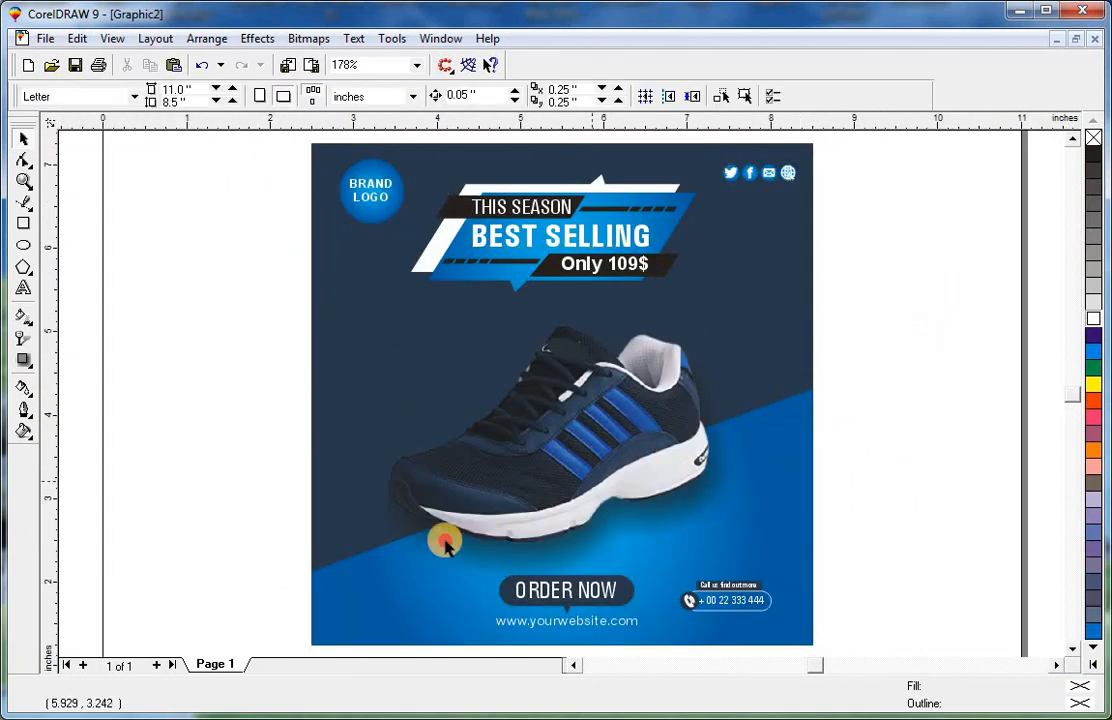
click(613, 445)
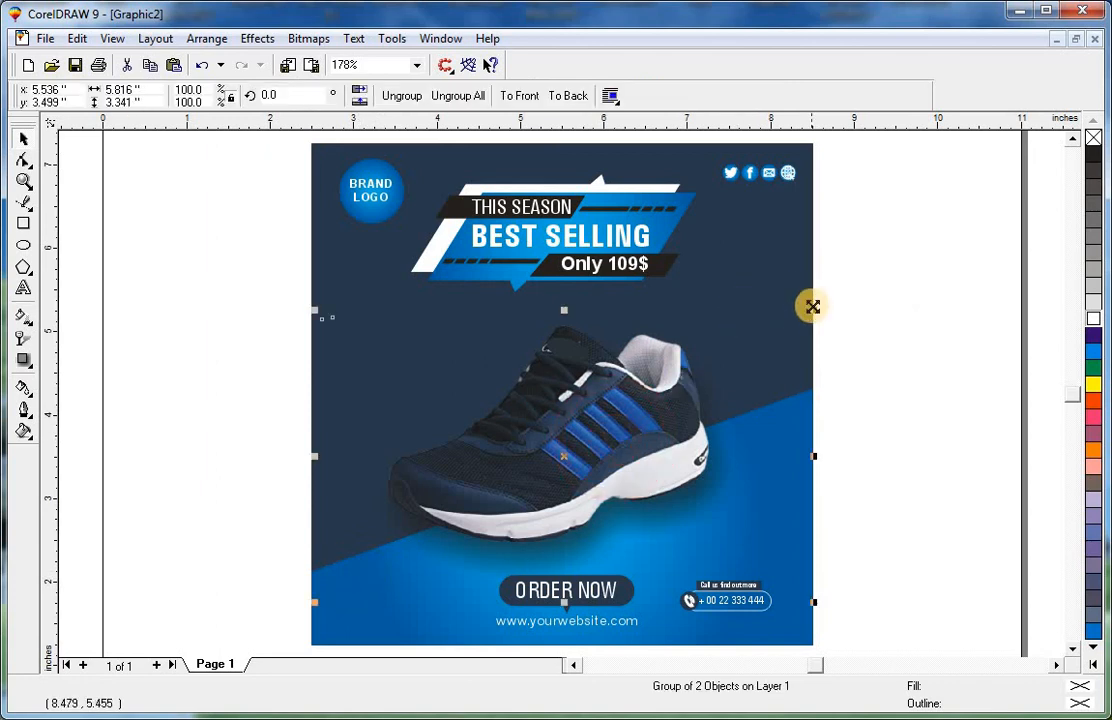
drag(813, 306, 820, 300)
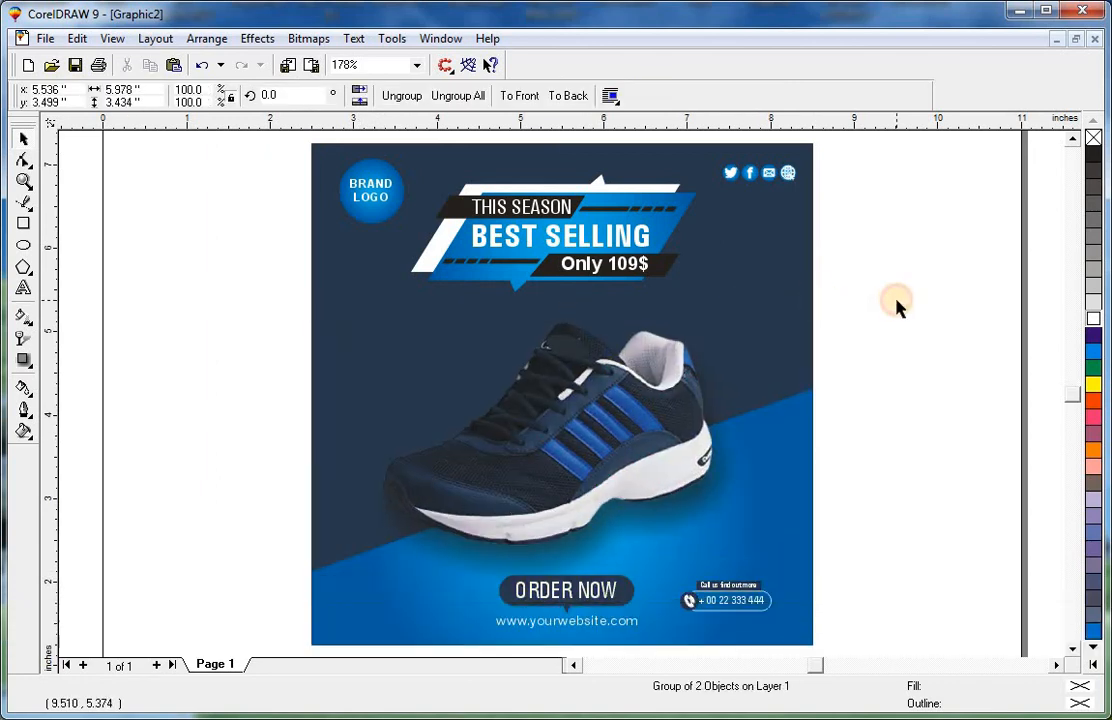
click(896, 308)
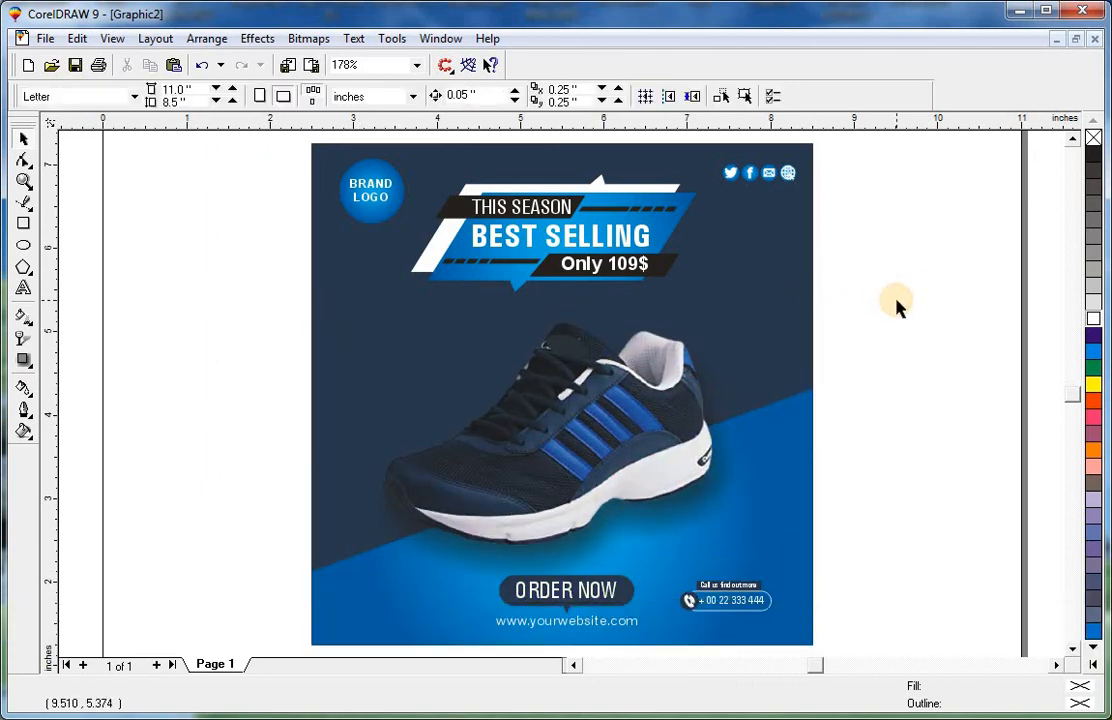